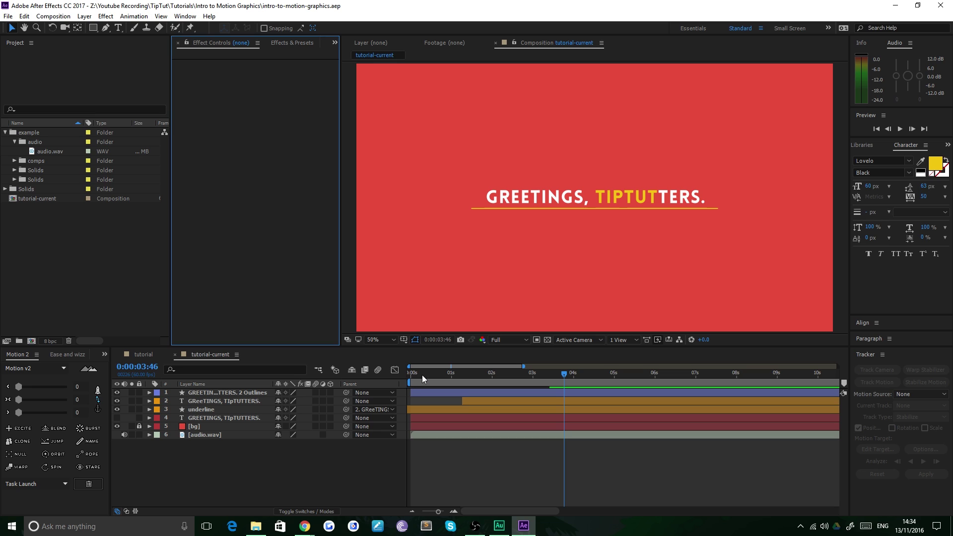
Preview the tutorial-current composition from its first frame to past the underline animation.
left_click_drag(421, 376, 389, 375)
key("space")
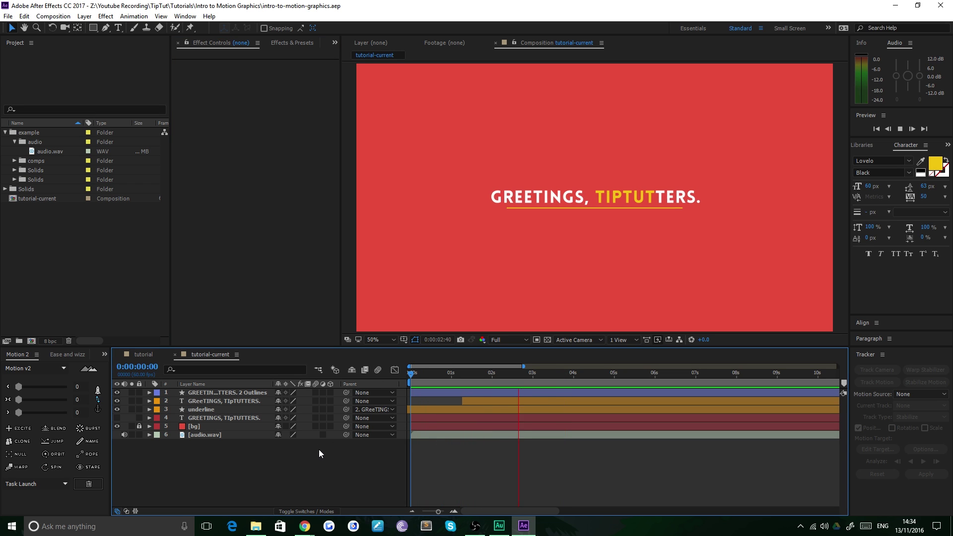
key("space")
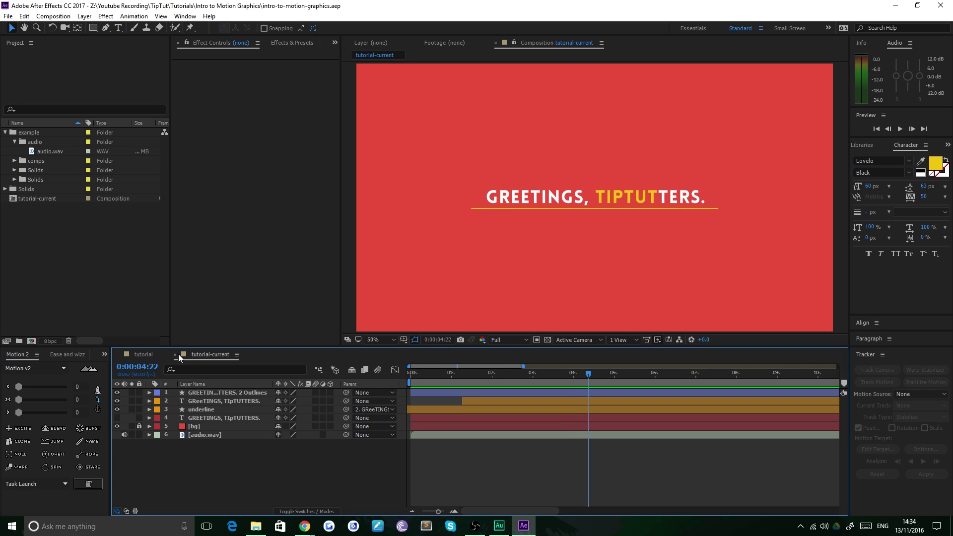
Open the tutorial composition, preview it from about 0:00:03:32, and return the time to 0:00:03:30.
left_click(145, 355)
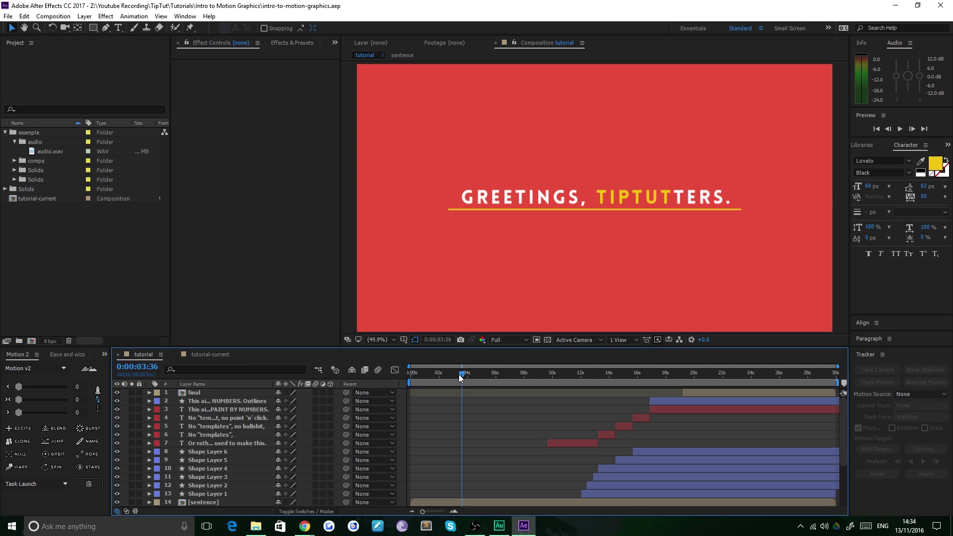
left_click_drag(461, 378, 460, 373)
key("space")
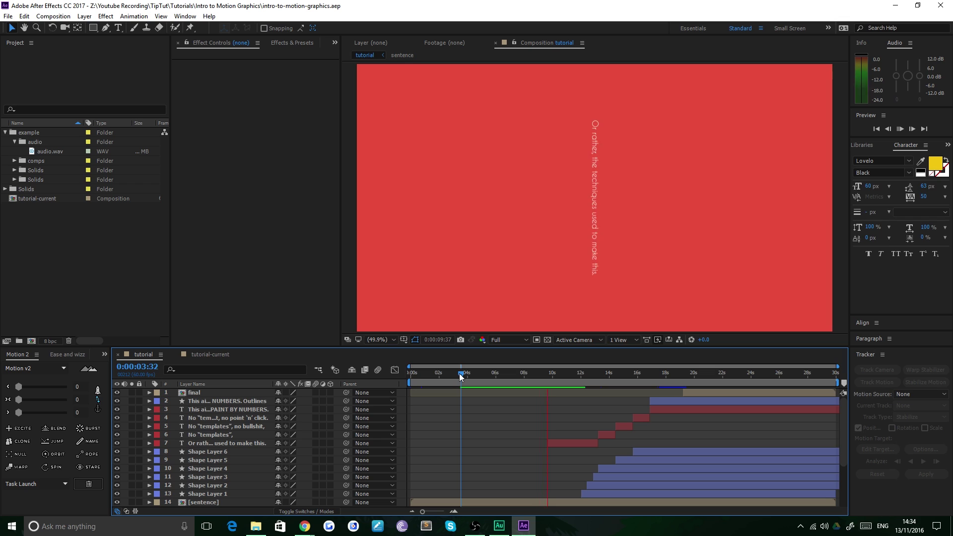
key("space")
left_click_drag(546, 375, 460, 397)
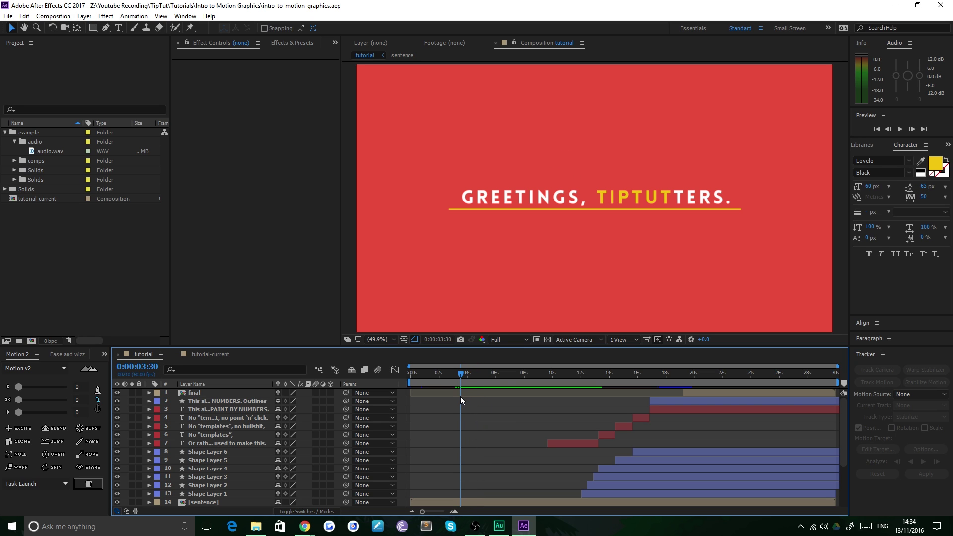
In tutorial-current, reveal the keyframed properties of the greeting outlines, both greeting text layers and the underline.
left_click(207, 353)
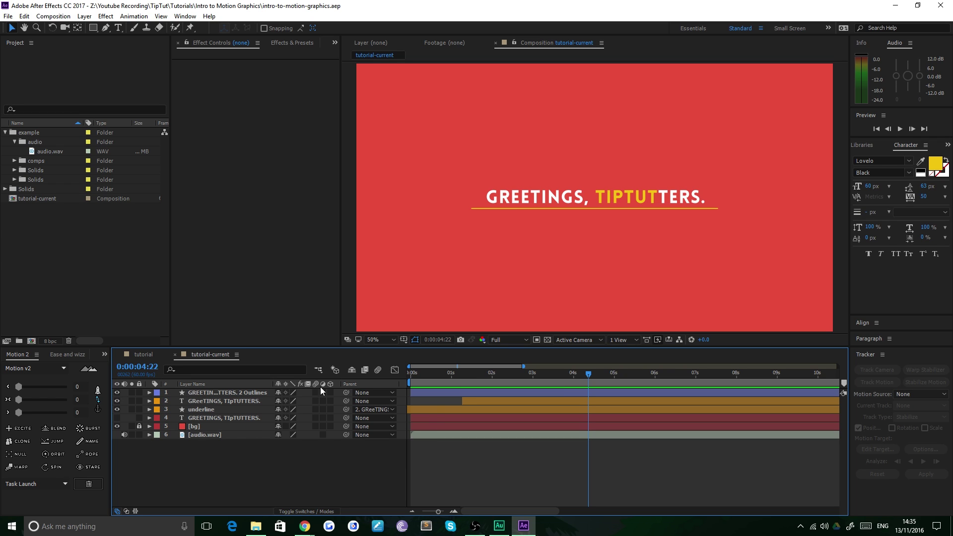
left_click(251, 419)
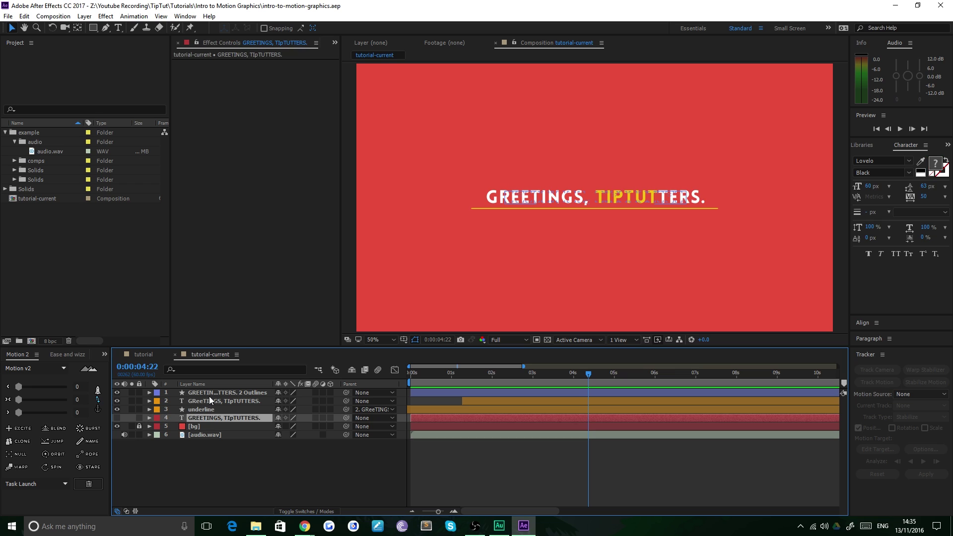
left_click(209, 394, "shift")
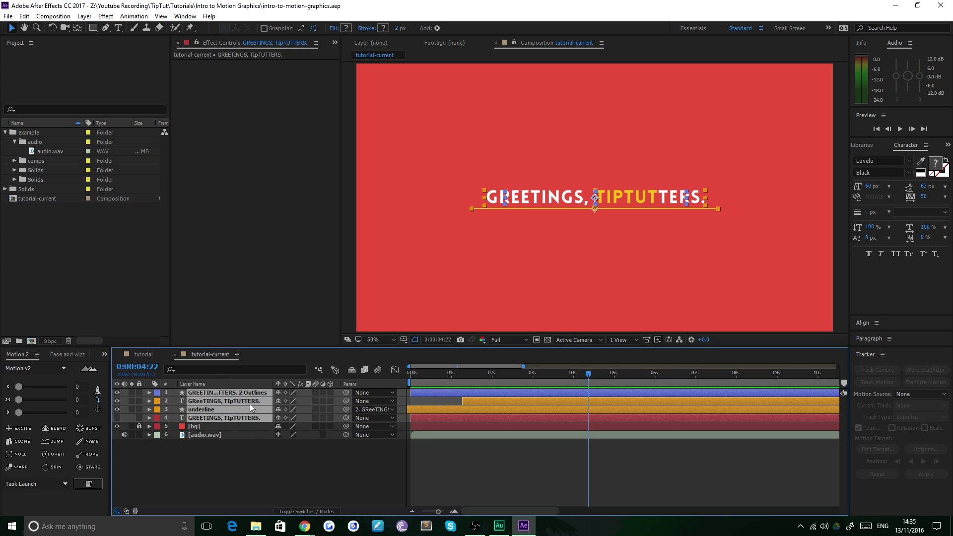
key("u")
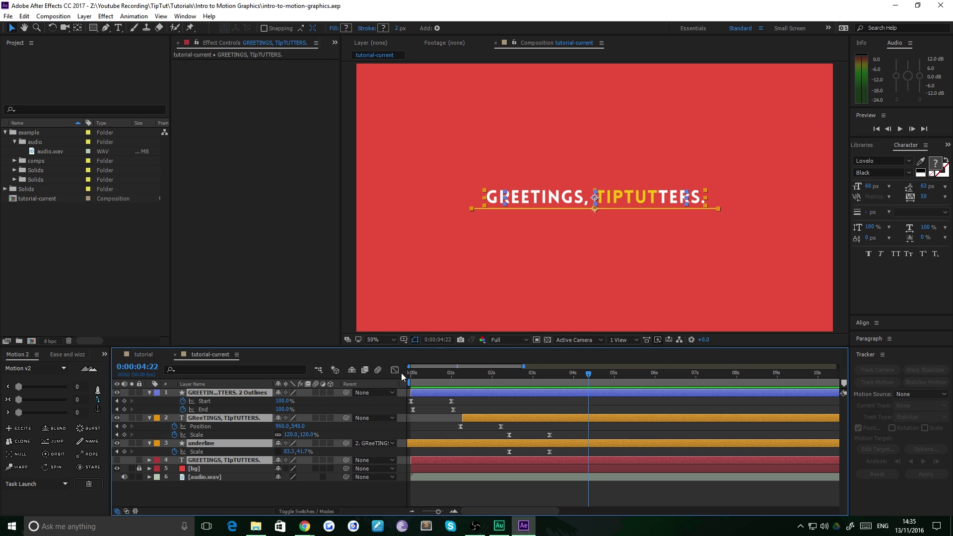
Examine where the greeting and bar layers end in the tutorial composition, around 0:00:03:38.
left_click(152, 356)
left_click_drag(449, 376, 462, 377)
scroll(469, 451, "down", 3)
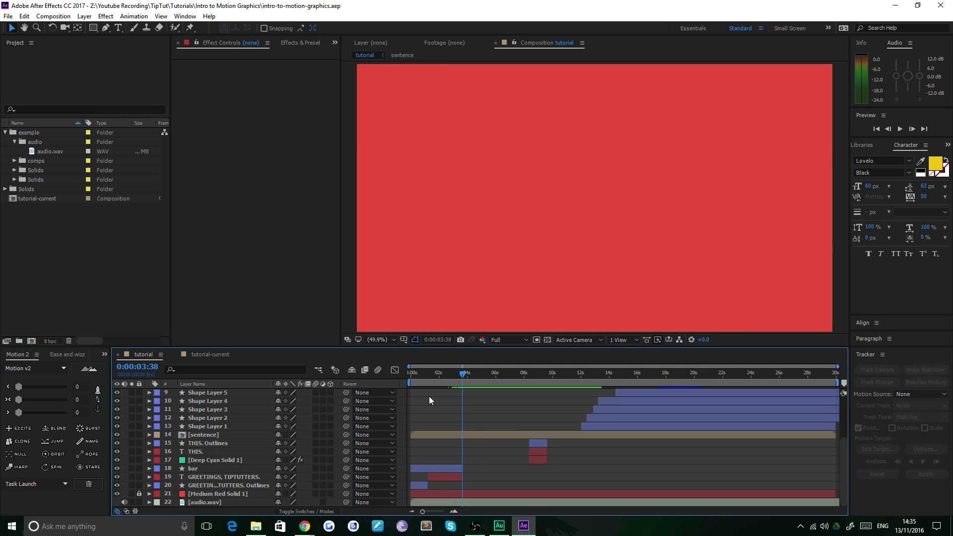
Return to tutorial-current and preview the greeting animation with its audio from 0:00:01:02.
left_click(201, 354)
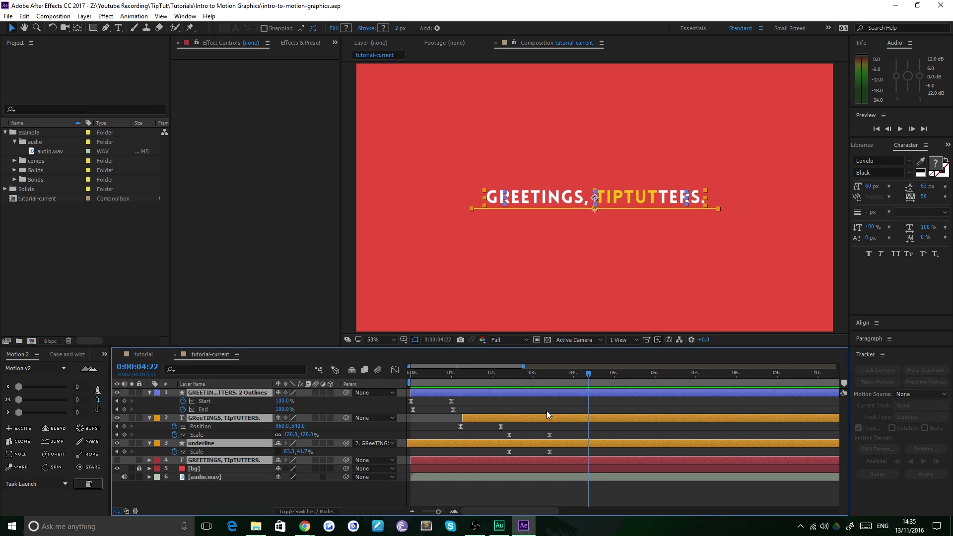
left_click(565, 373)
left_click_drag(555, 374, 454, 380)
key("space")
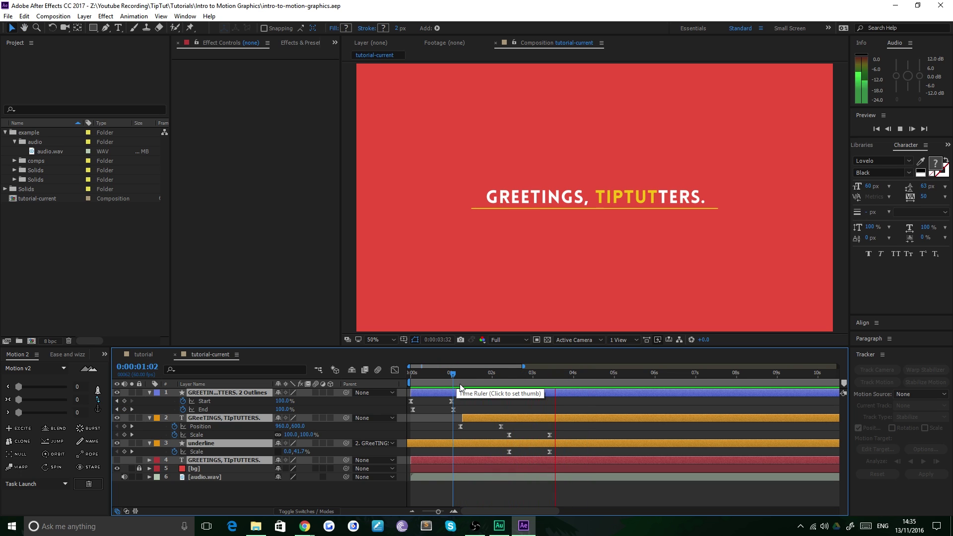
key("space")
Show the audio.wav layer's waveform and move the current time to 0:00:03:35, just before the beat.
left_click(219, 476)
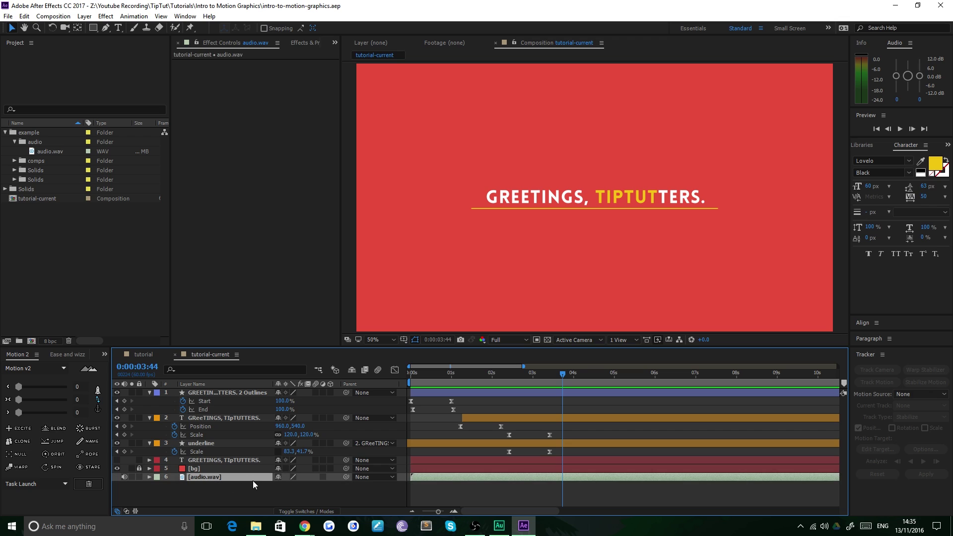
key("l")
key("l")
scroll(587, 463, "down", 1)
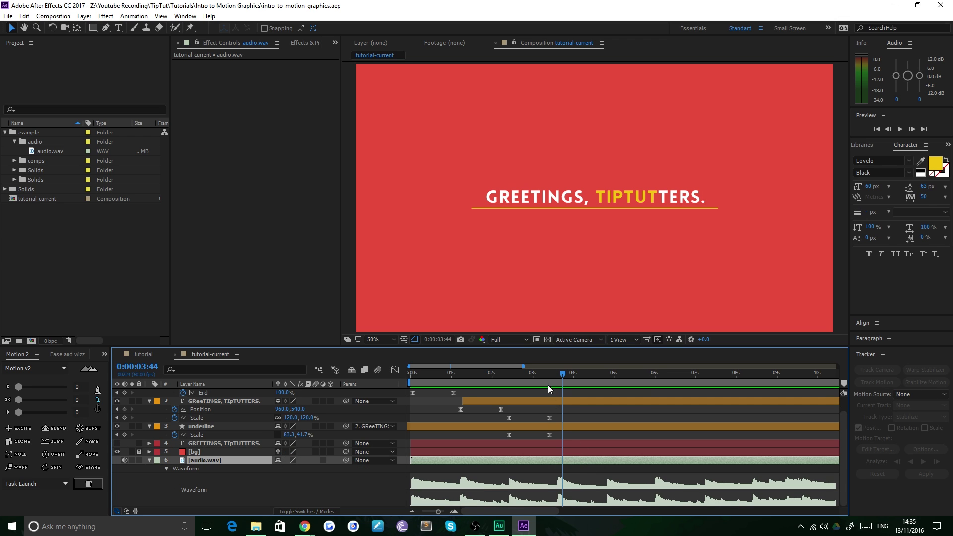
left_click_drag(552, 372, 557, 374)
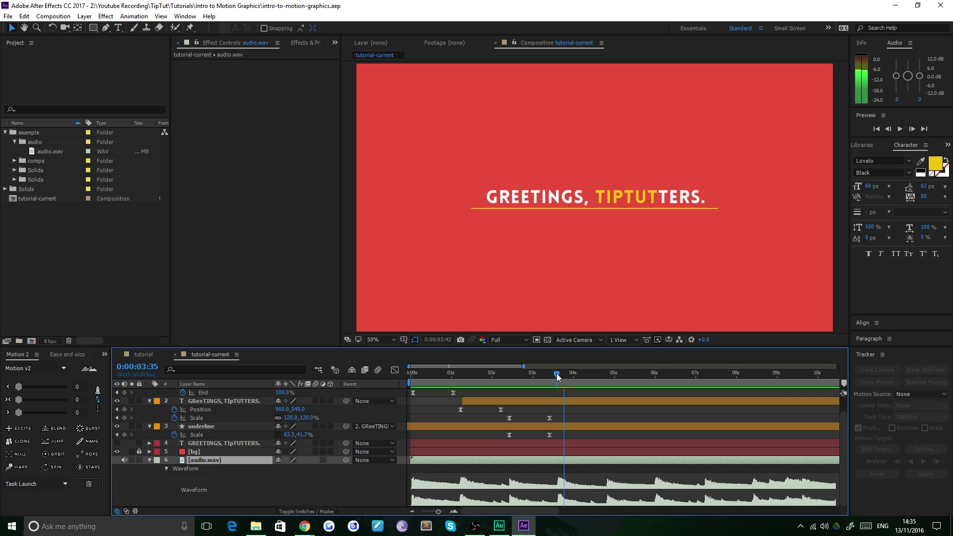
Collapse the greeting outlines, both greeting text layers and the underline, and trim their out points to 0:00:03:35.
scroll(534, 463, "up", 1)
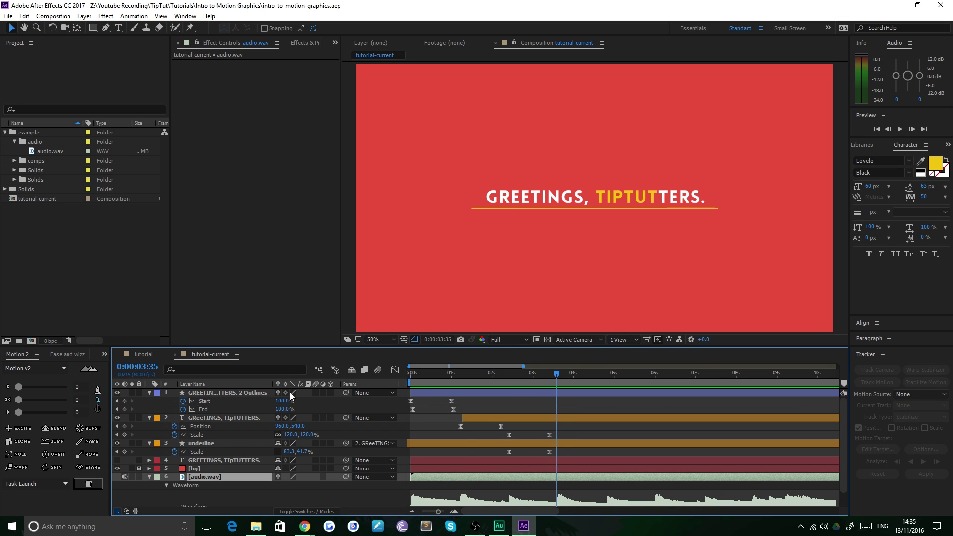
left_click(240, 387)
left_click(239, 391)
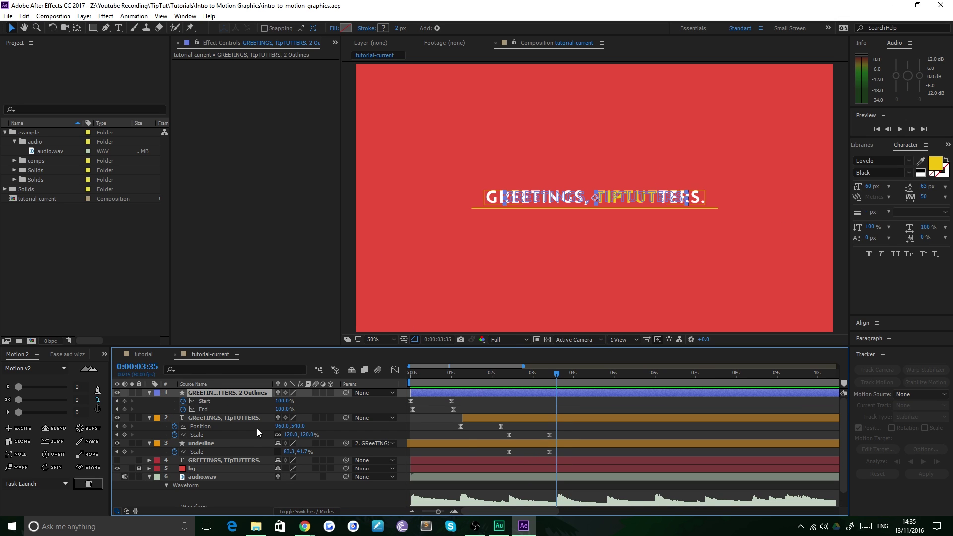
left_click(240, 459, "shift")
key("t")
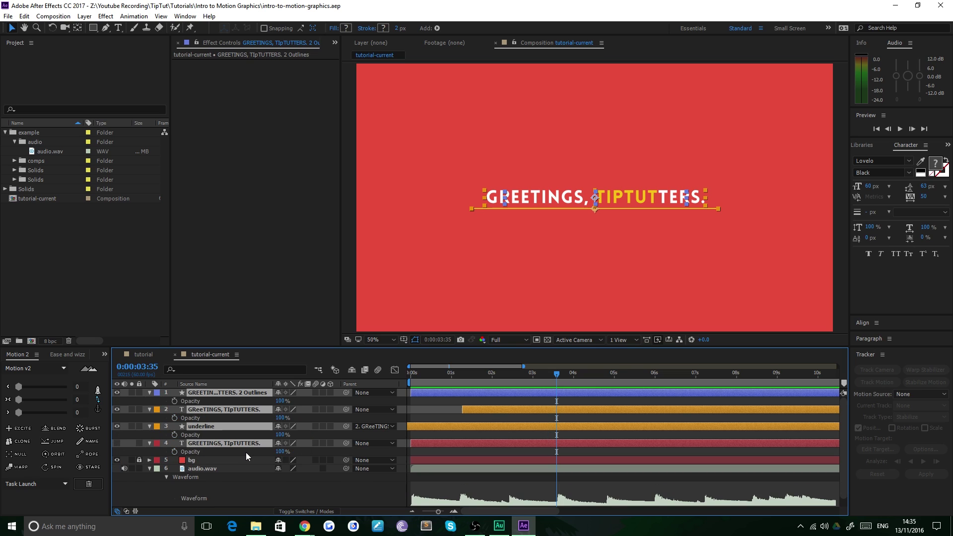
key("u")
key("u")
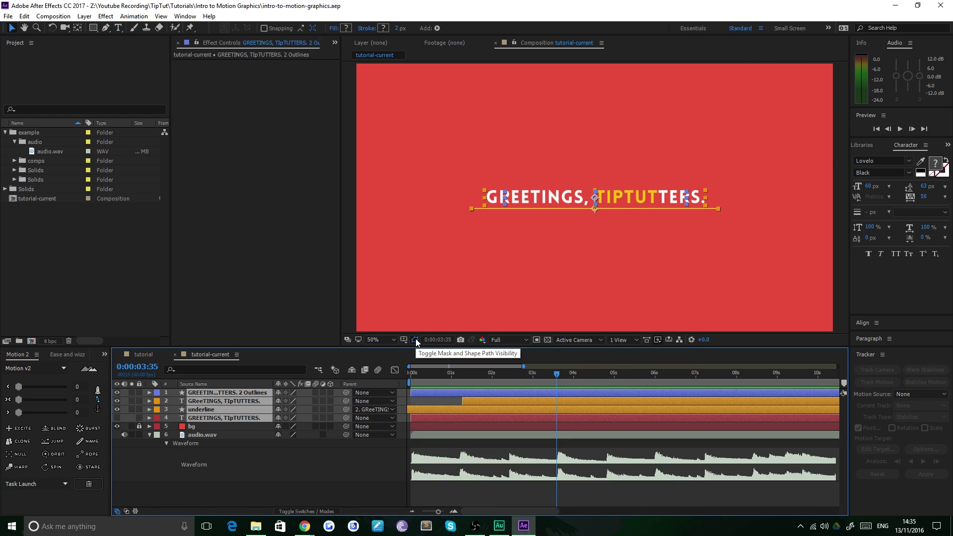
key("alt+bracketright")
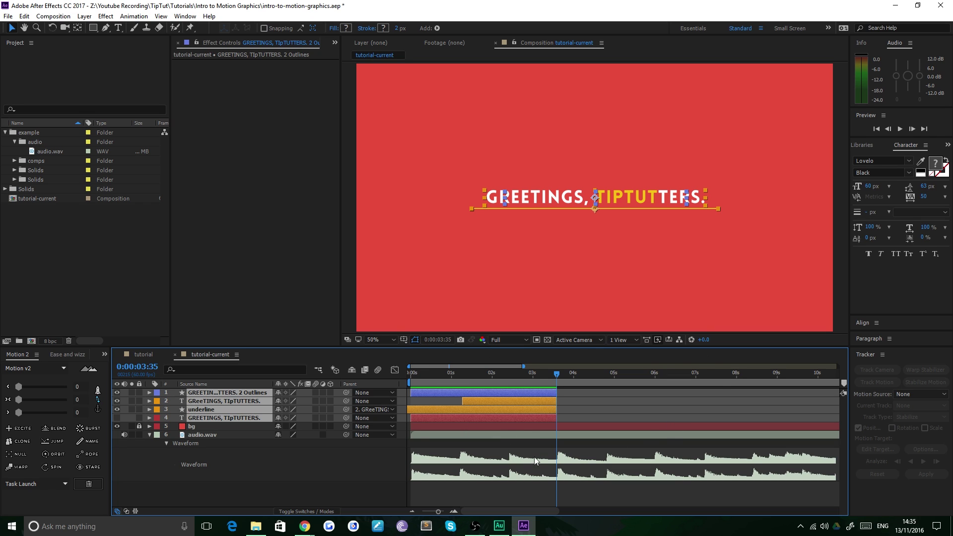
left_click(590, 406)
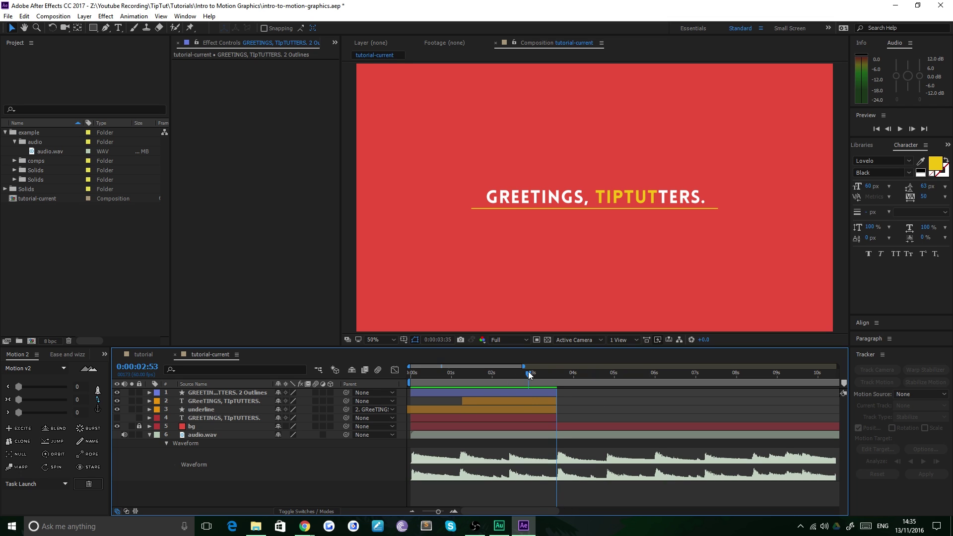
Preview the cut on the beat from 0:00:02:53 and return the current time to 0:00:03:35.
key("space")
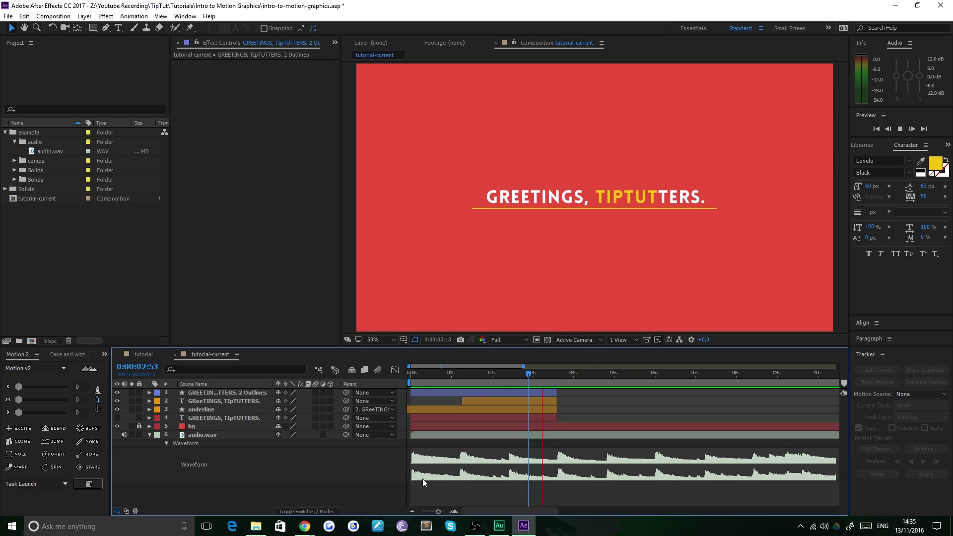
key("space")
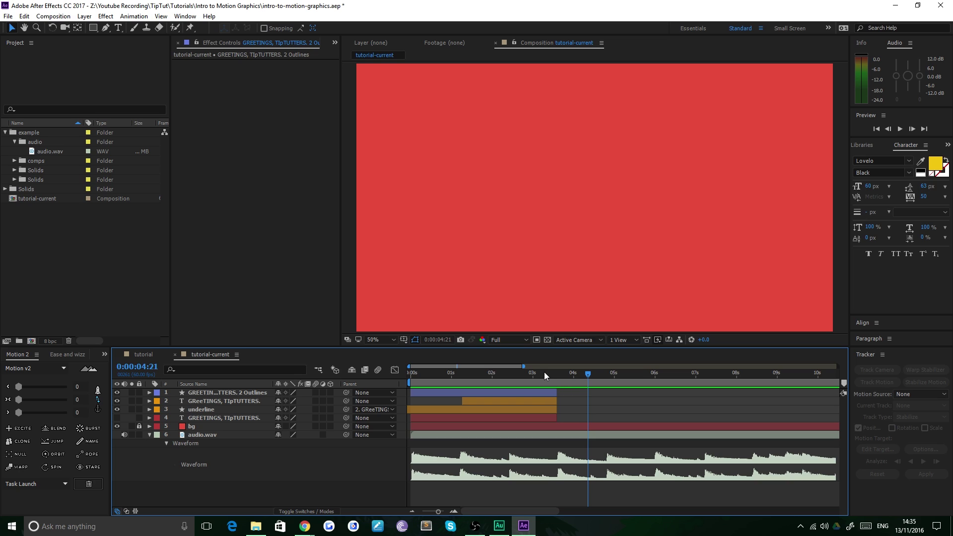
left_click_drag(545, 374, 556, 373)
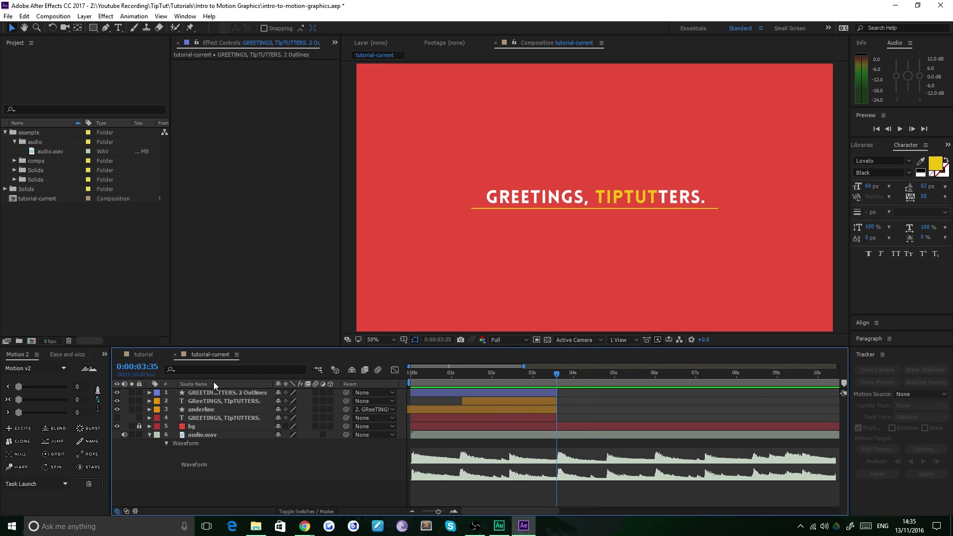
Preview the sentence animation in the tutorial composition from 0:00:03:38.
left_click(142, 354)
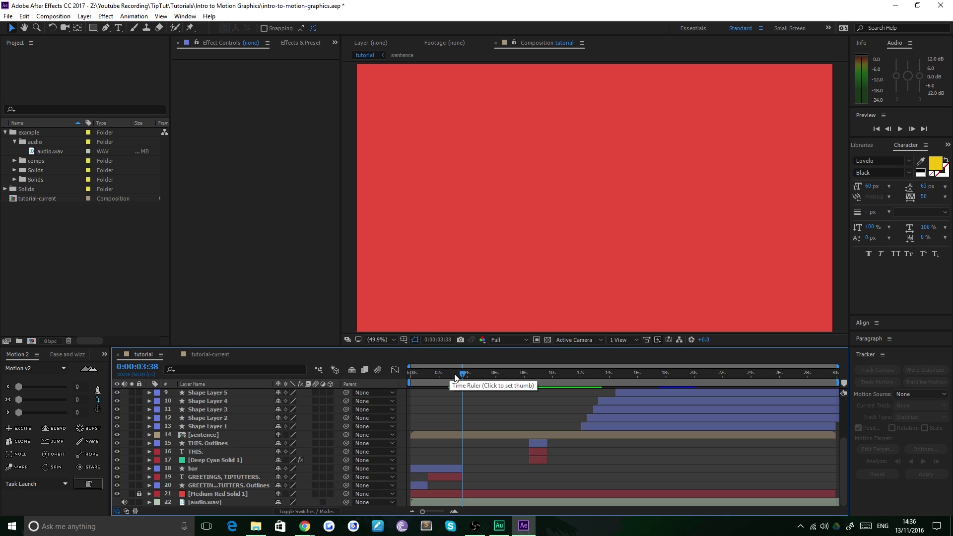
key("space")
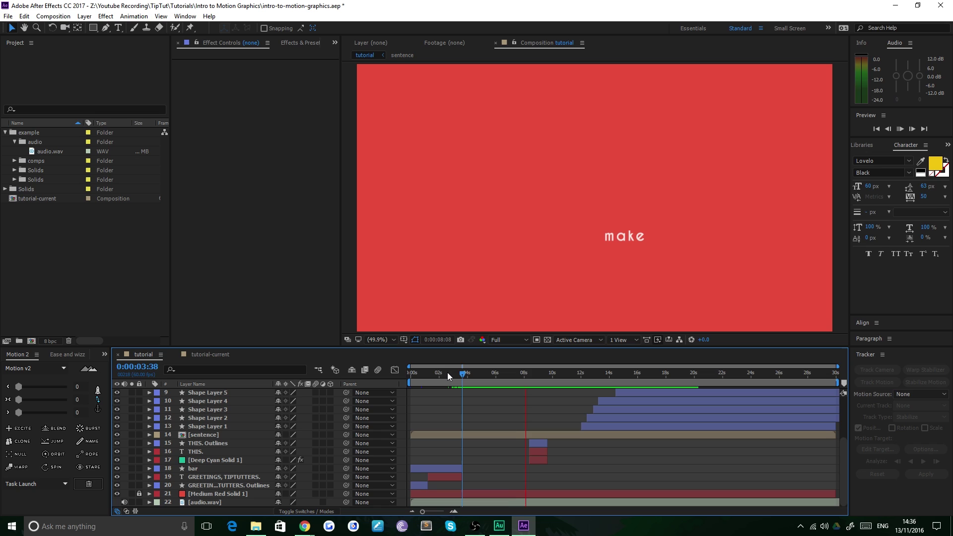
key("space")
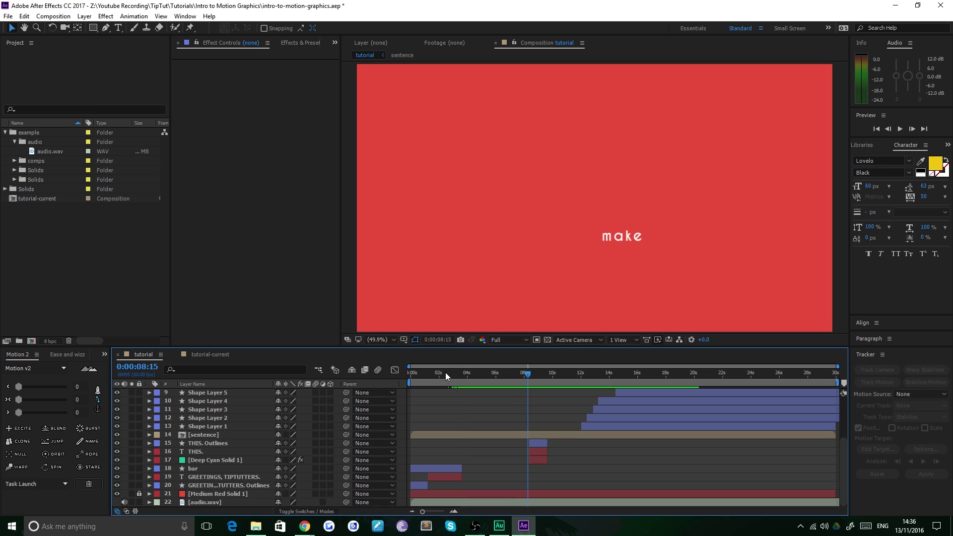
In tutorial-current, advance to 0:00:03:36, enlarge the composition viewer, and add a text layer reading "By" in the upper part of the frame.
left_click(201, 356)
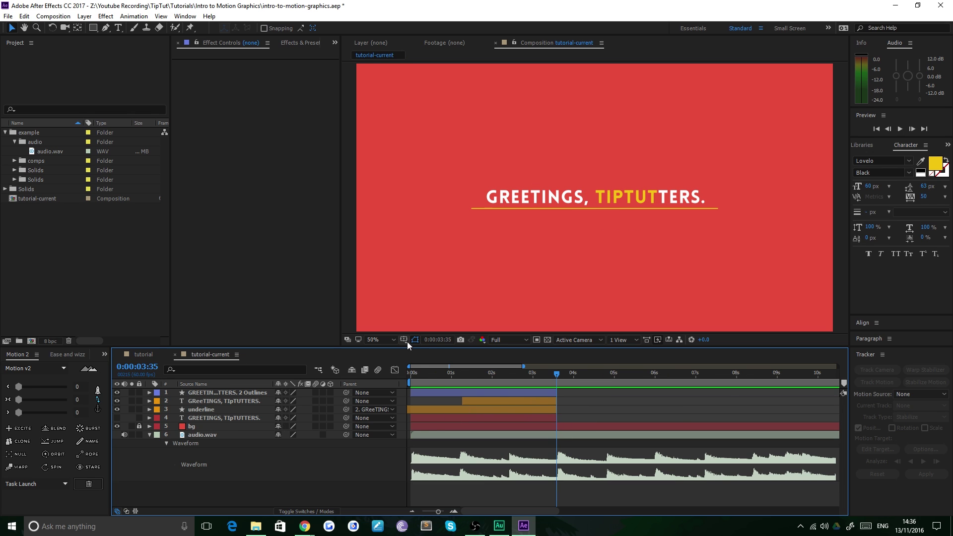
key("Page_Down")
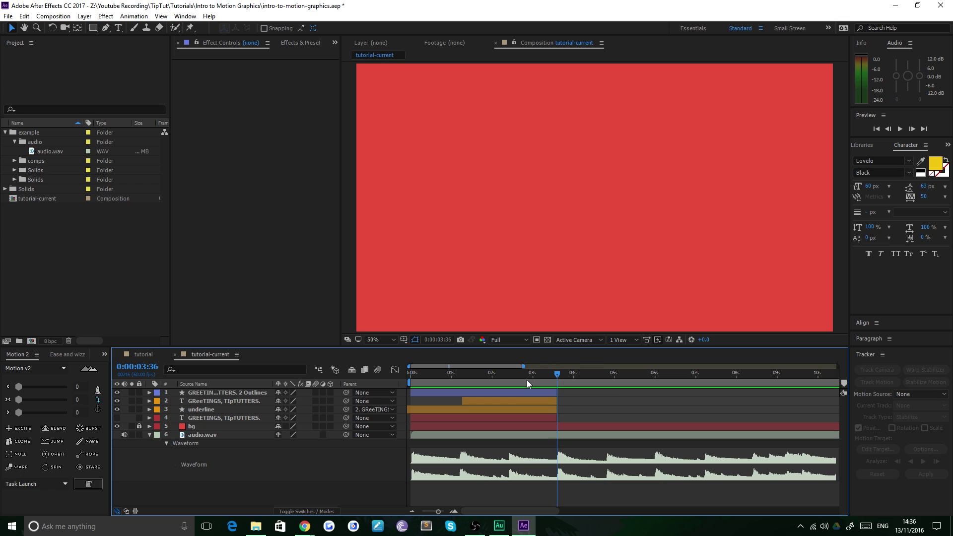
left_click_drag(477, 511, 494, 508)
left_click_drag(483, 346, 485, 385)
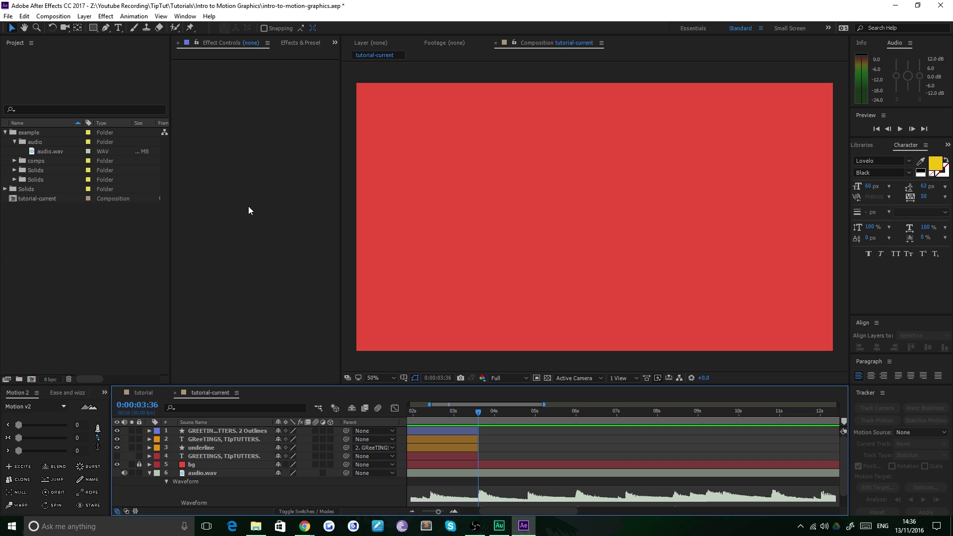
left_click(119, 28)
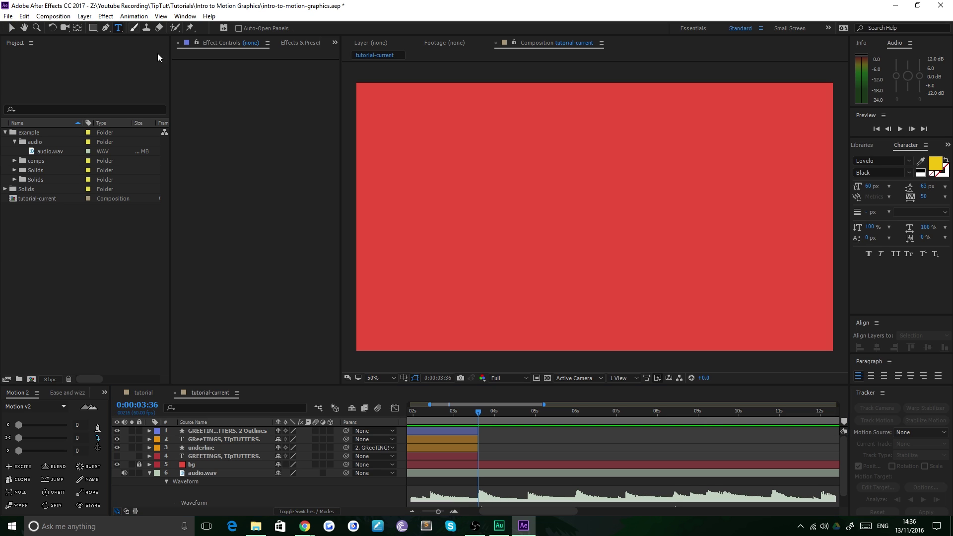
left_click(475, 125)
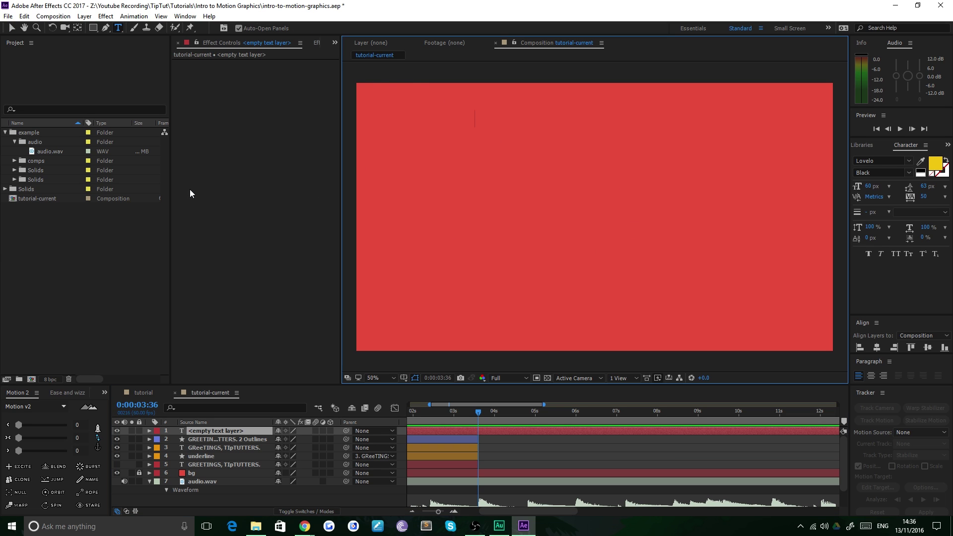
type("By")
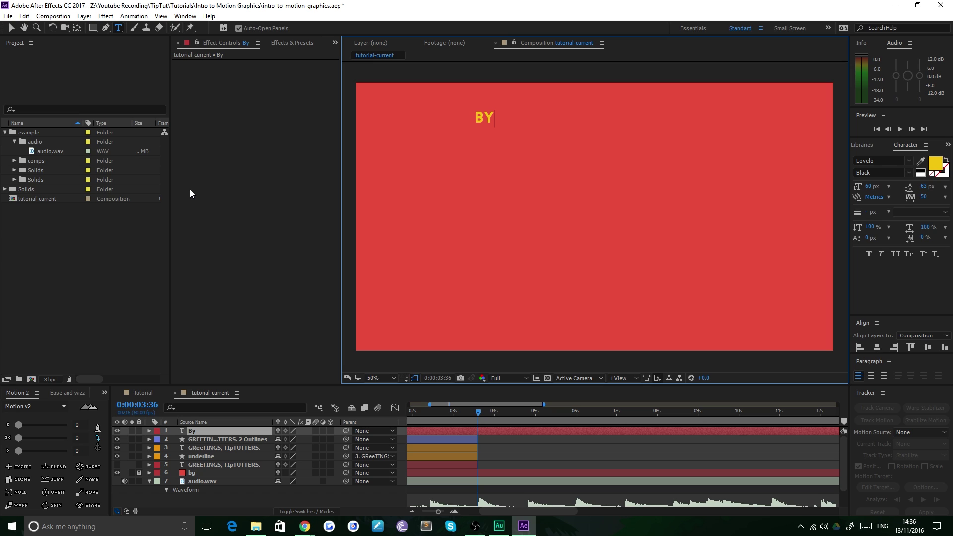
Set the font of the whole "By" text to Caviar Dreams.
key("ctrl+a")
left_click(877, 160)
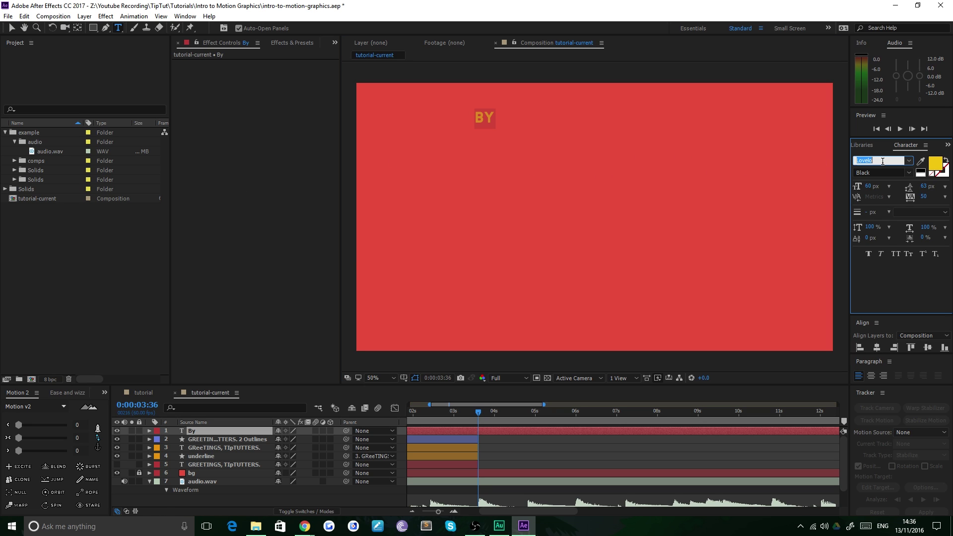
type("Caviar Dreams")
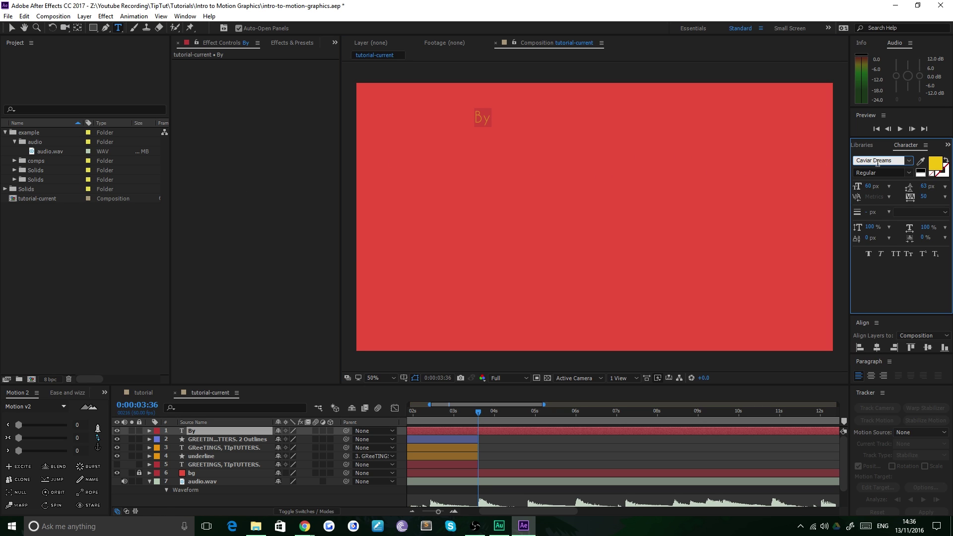
Set the "By" text to the Bold style of Caviar Dreams and change its fill colour to white.
key("Return")
left_click(909, 173)
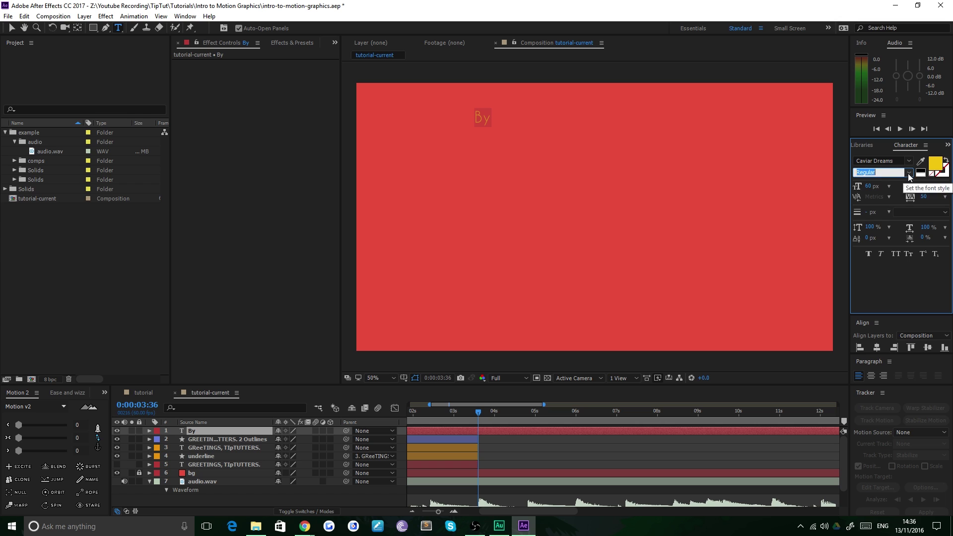
left_click(888, 206)
left_click(934, 166)
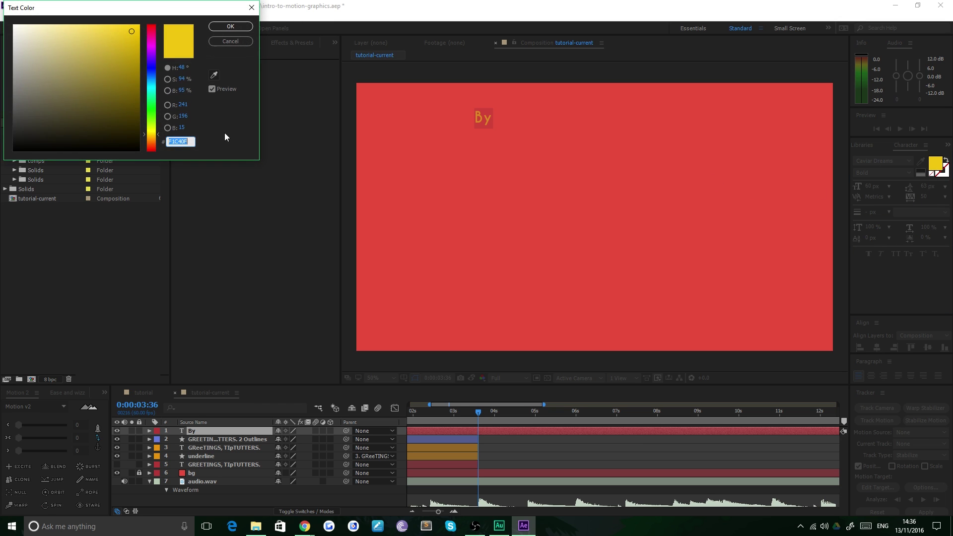
left_click(14, 25)
left_click(231, 26)
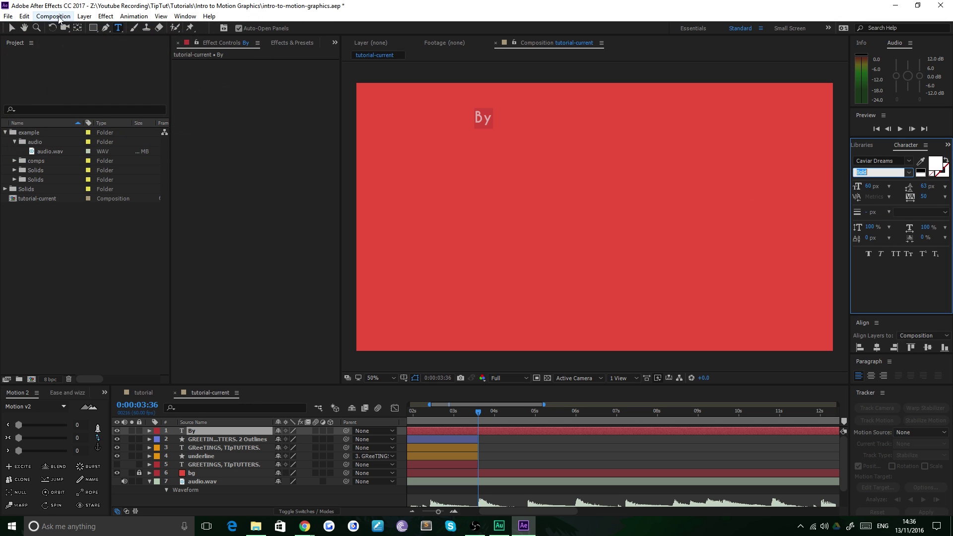
Continue the "By" text with the words "the", "end", "of", "this" and "series", each on its own line.
left_click(490, 119)
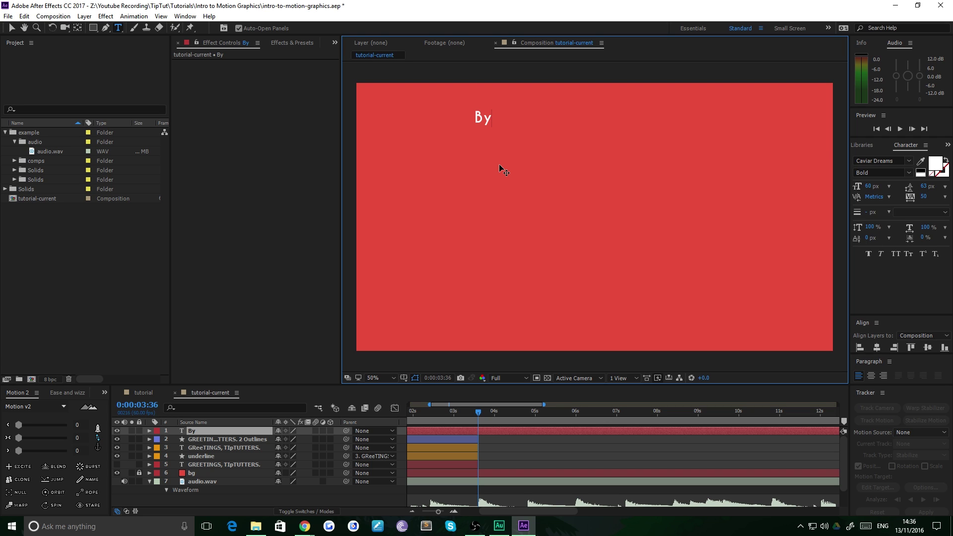
key("Return")
type("the")
key("Return")
type("end ")
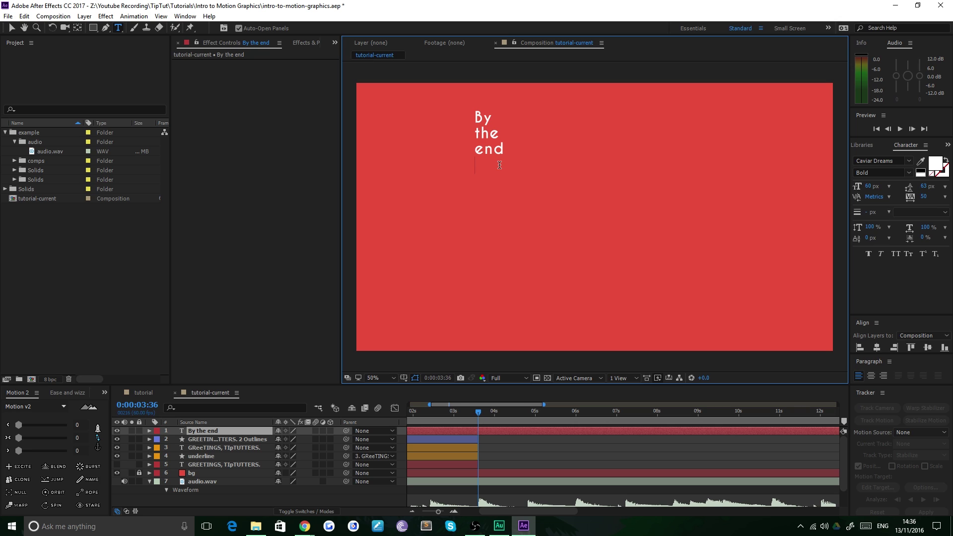
type("of")
key("Return")
type("this")
key("Return")
type("series")
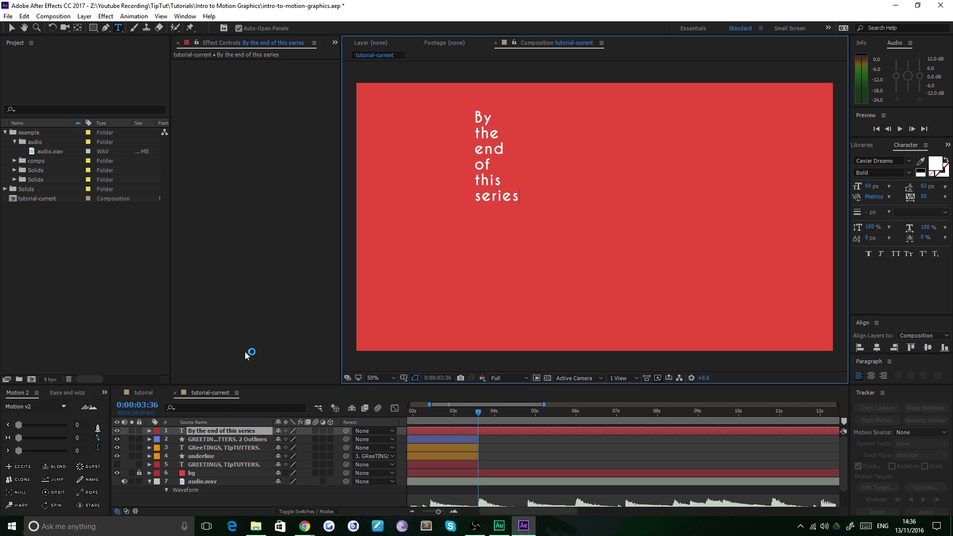
Check the tutorial composition at 0:00:08:56, return to tutorial-current and add a comma after "series".
left_click(145, 393)
mouse_move(525, 411)
left_mouse_down()
mouse_move(484, 421)
mouse_move(538, 412)
left_mouse_up()
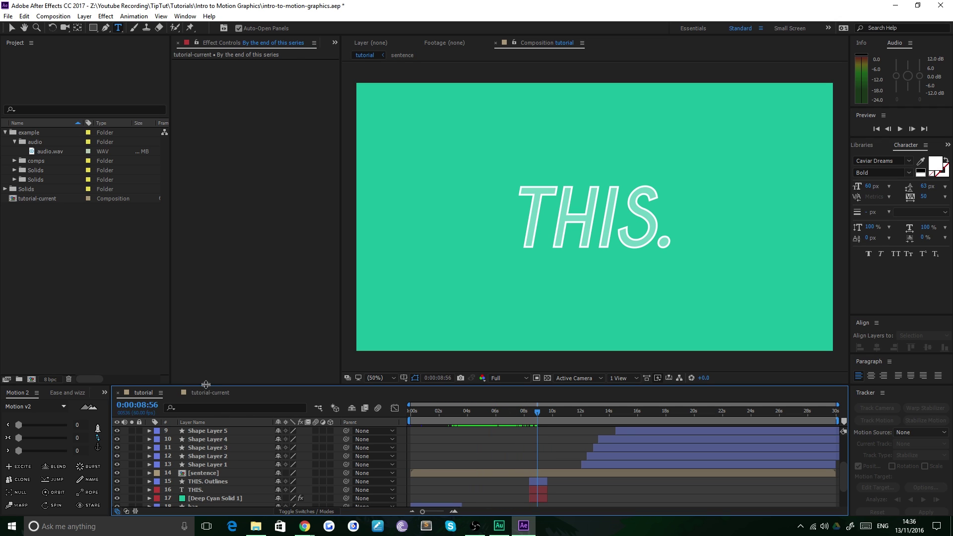
left_click(220, 393)
left_click(499, 195)
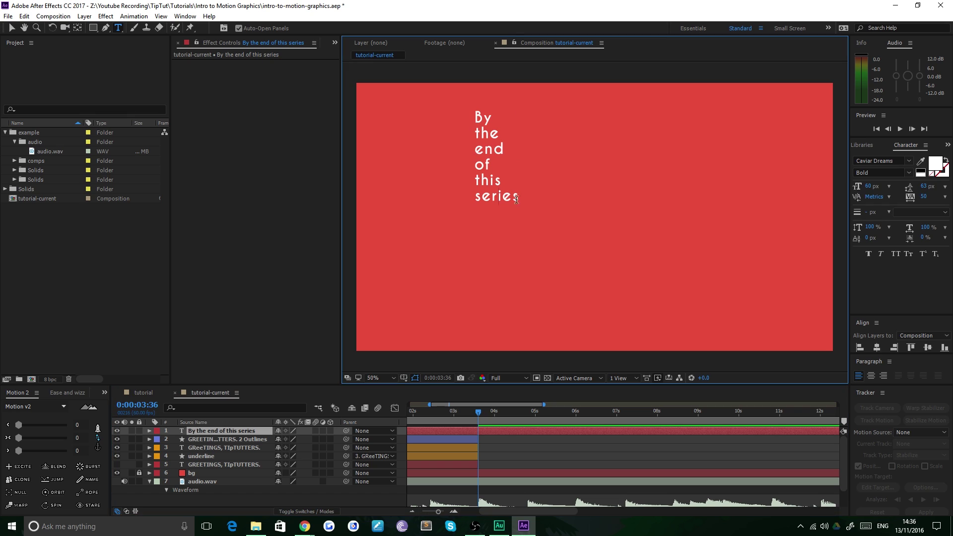
type(",")
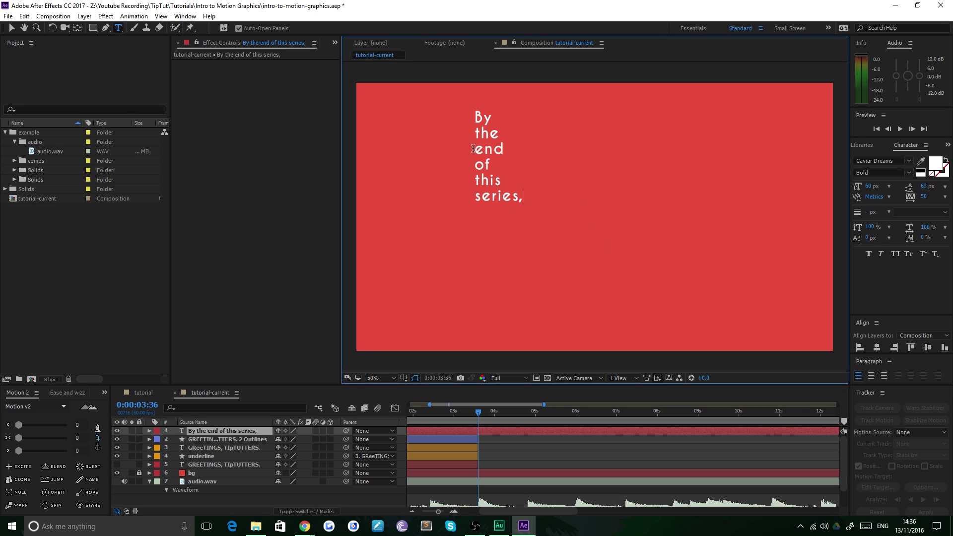
Right-align all lines of the "By the end of this series," text and scale the layer up by about half.
left_click_drag(522, 201, 503, 162)
key("shift+Up")
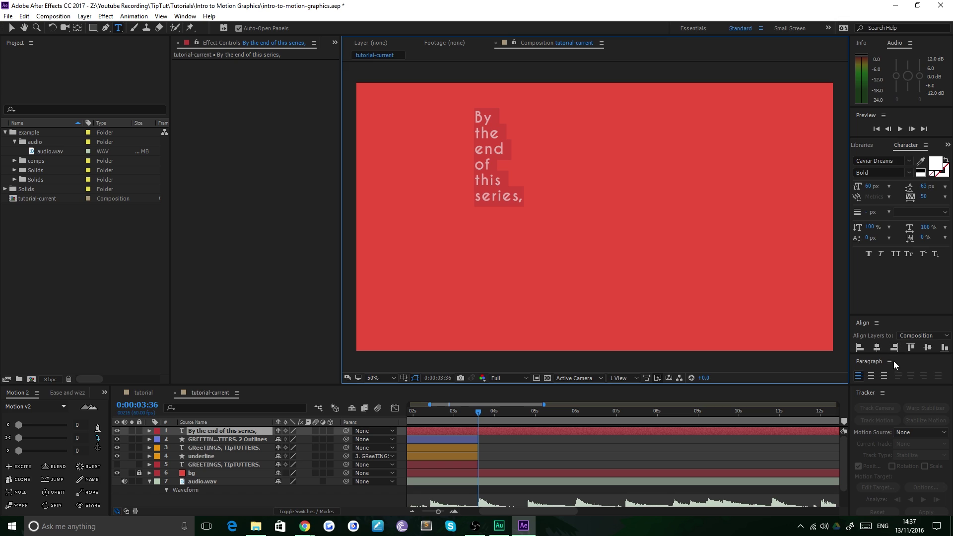
left_click(884, 376)
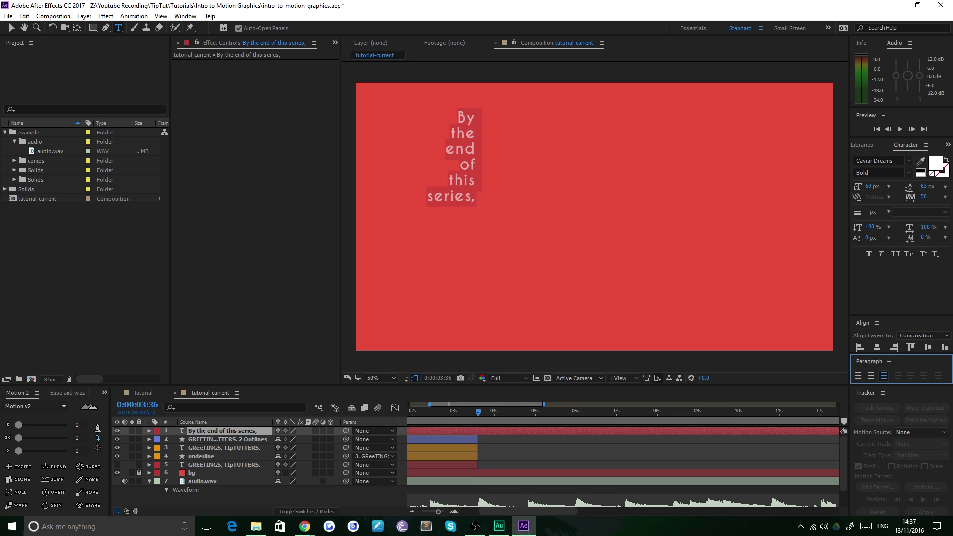
left_click(12, 28)
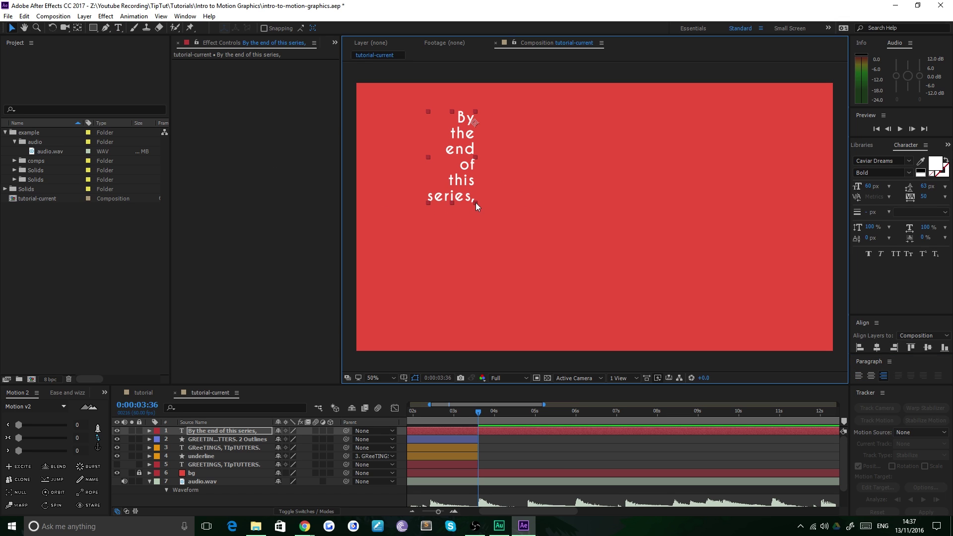
left_click_drag(476, 203, 491, 246)
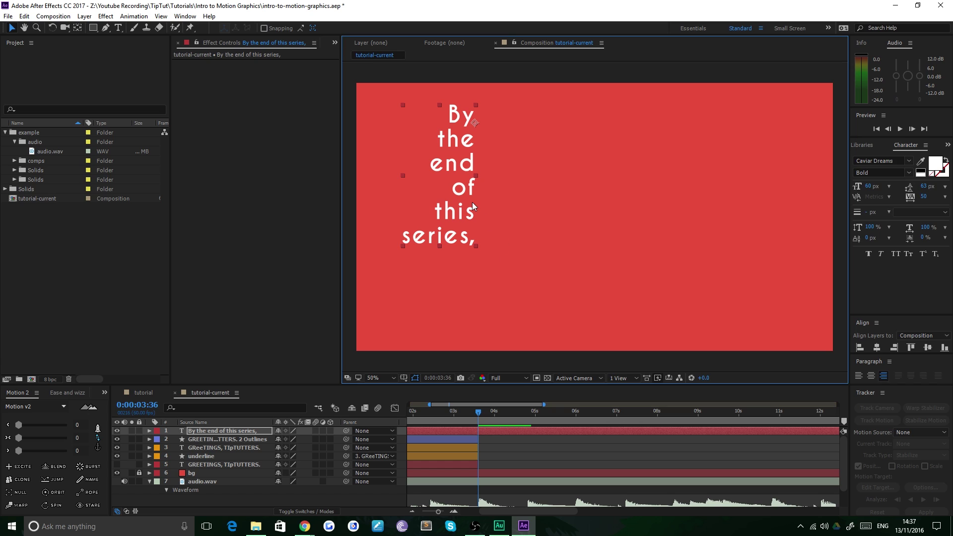
Set the anchor point of the "By the end of this series," layer to the middle of its right edge, trying the Pan Behind tool too.
left_click(98, 439)
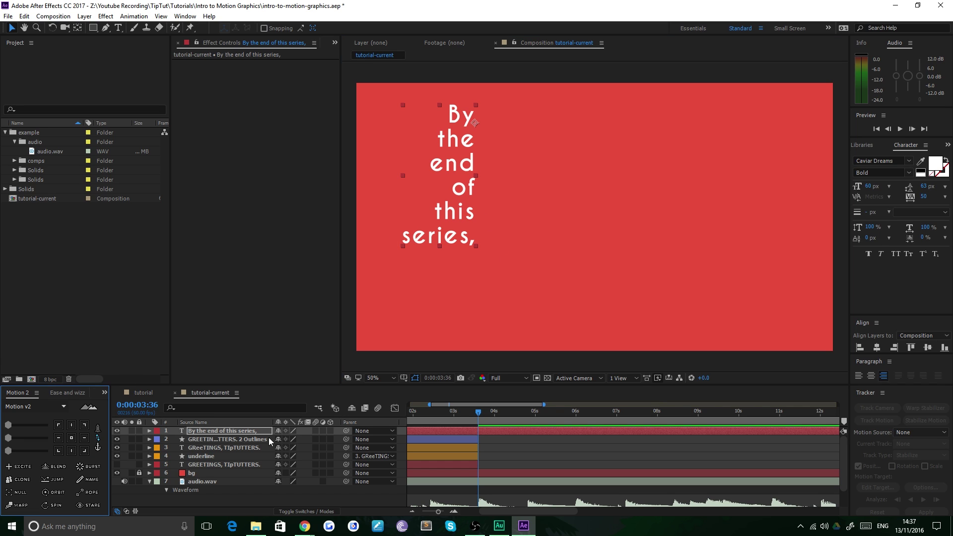
left_click(85, 438)
left_click(79, 28)
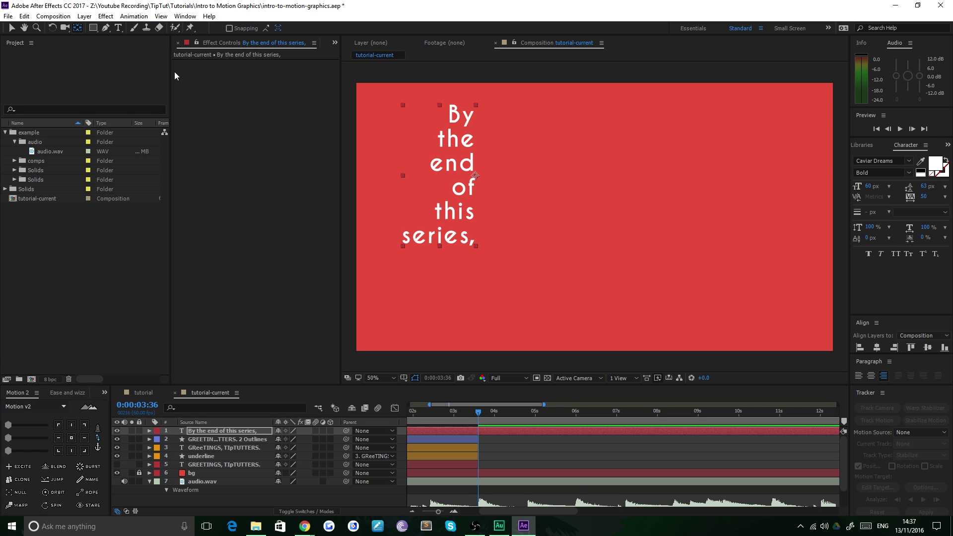
left_click_drag(475, 176, 428, 197)
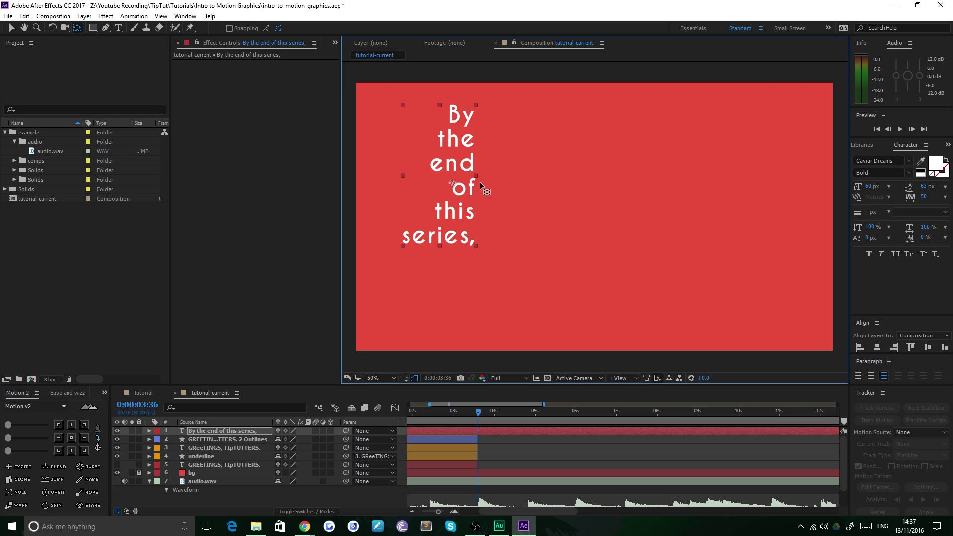
left_click_drag(481, 182, 480, 182)
left_click(84, 440)
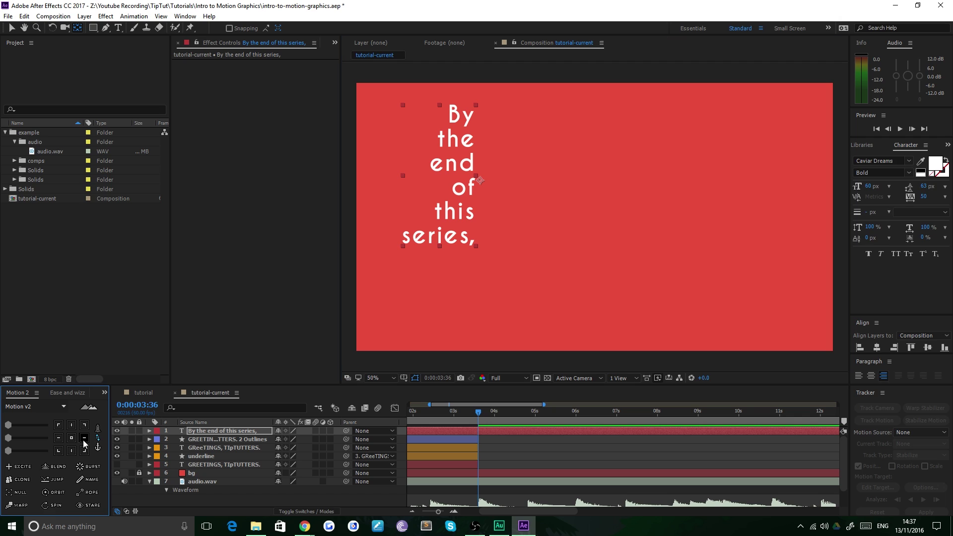
Set the position of the "By the end of this series," layer to 960, 540.
left_click(12, 29)
left_click(210, 437)
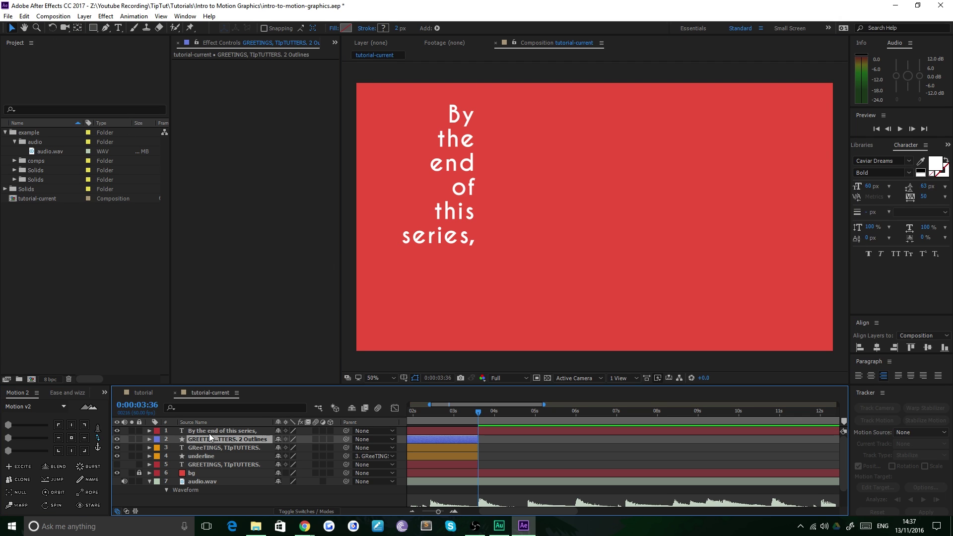
left_click(209, 433)
key("p")
left_click(281, 439)
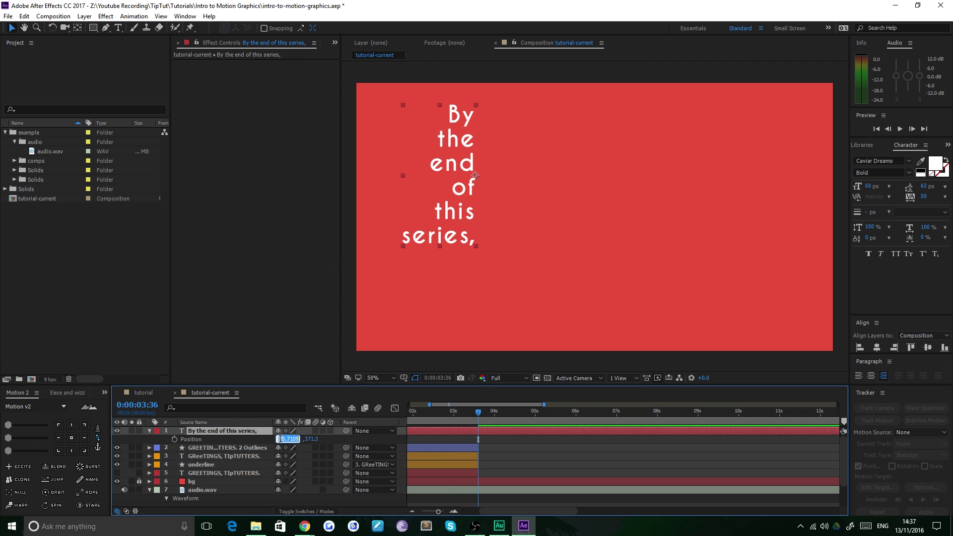
type("960")
key("Tab")
type("540")
key("Return")
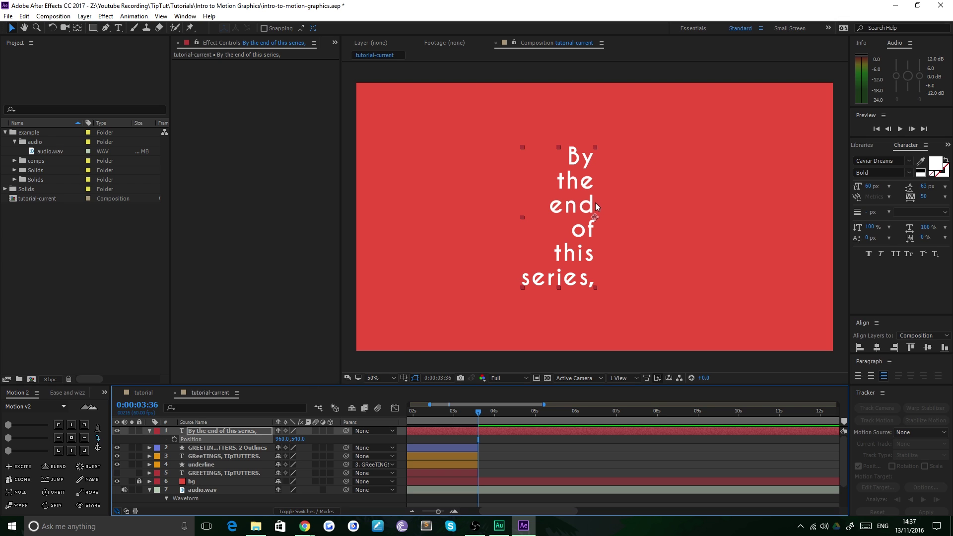
Shift the text layer left to about 878, 540, duplicate it and place the copy to the right of the original.
left_click_drag(582, 208, 562, 211)
key("ctrl+d")
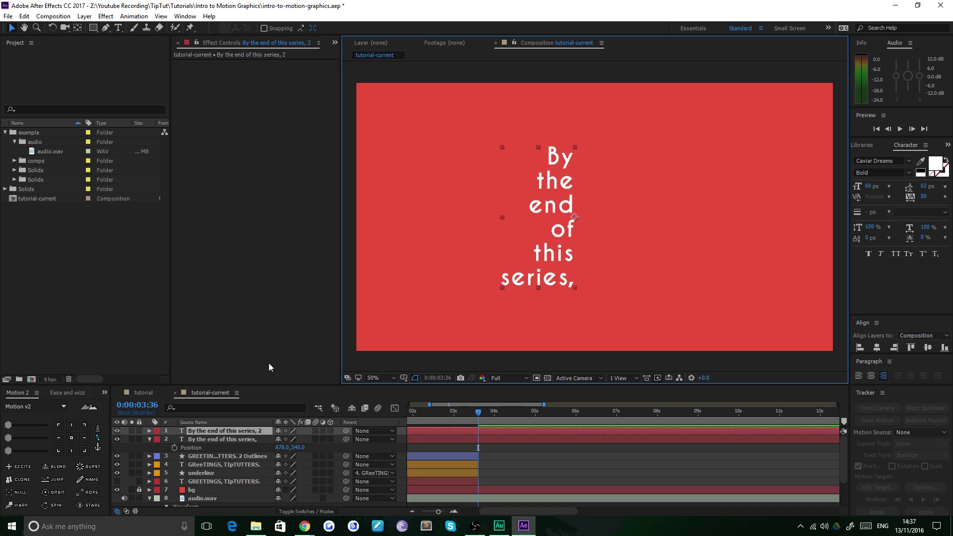
left_click_drag(559, 246, 655, 247)
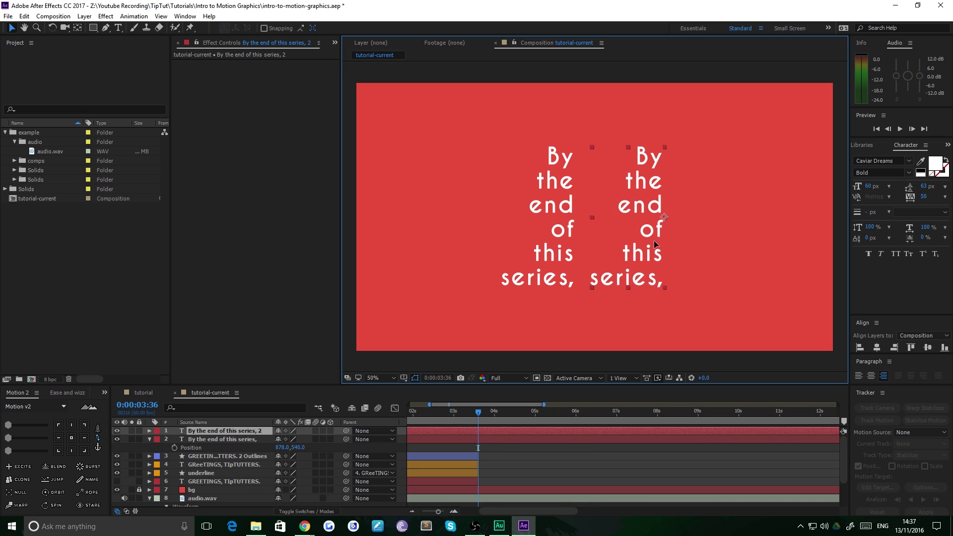
Replace the duplicate's text with "you will have learnt to make", one word per line.
double_click(668, 183)
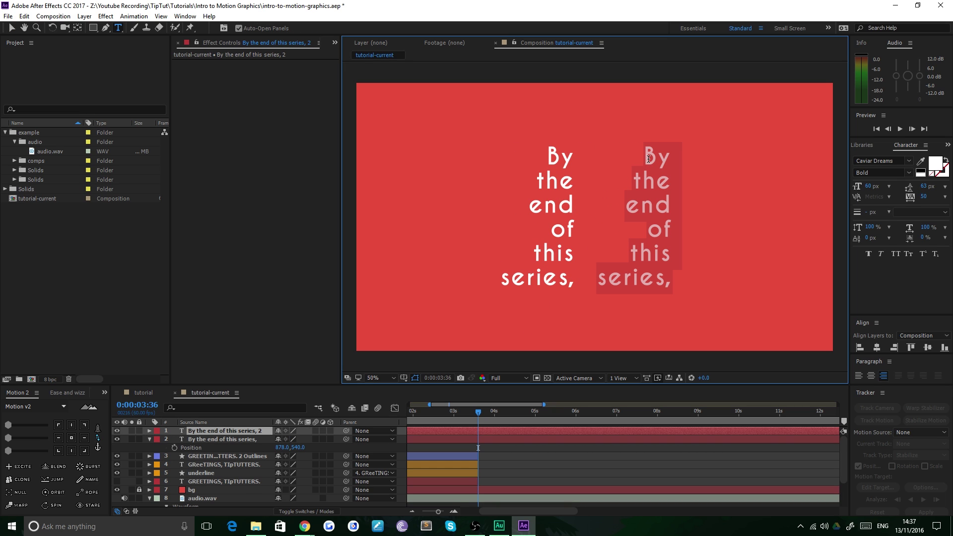
type("you")
key("Return")
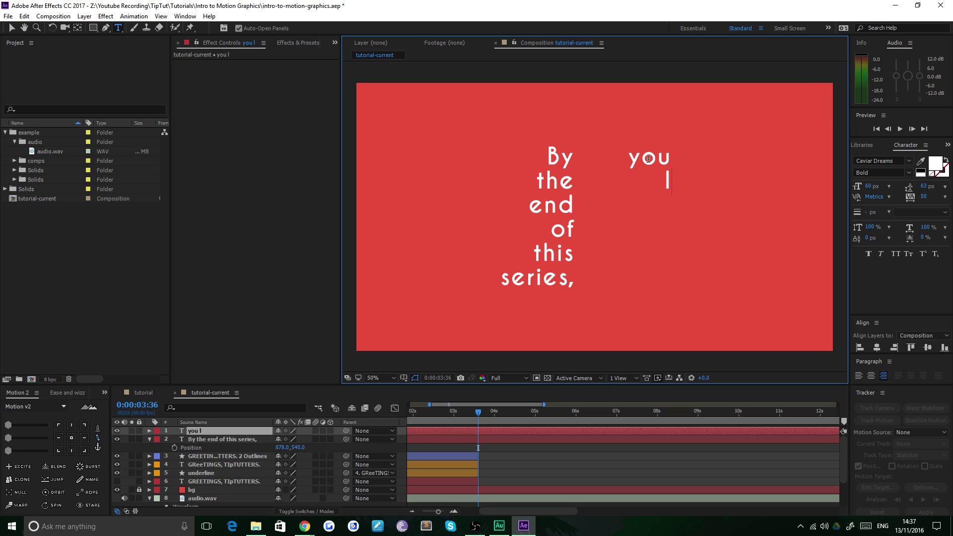
type("will")
key("Return")
type("have")
key("Return")
type("learned")
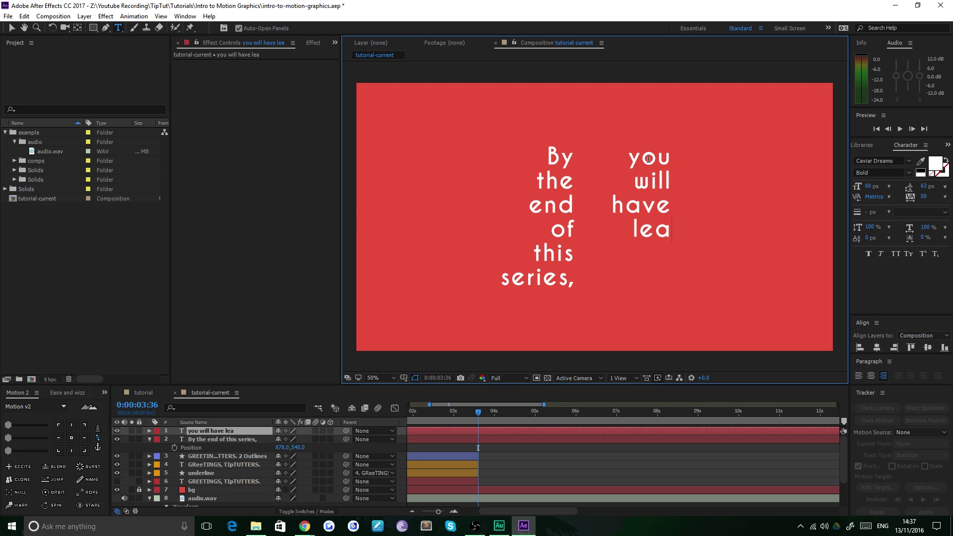
key("BackSpace")
key("BackSpace")
type("t")
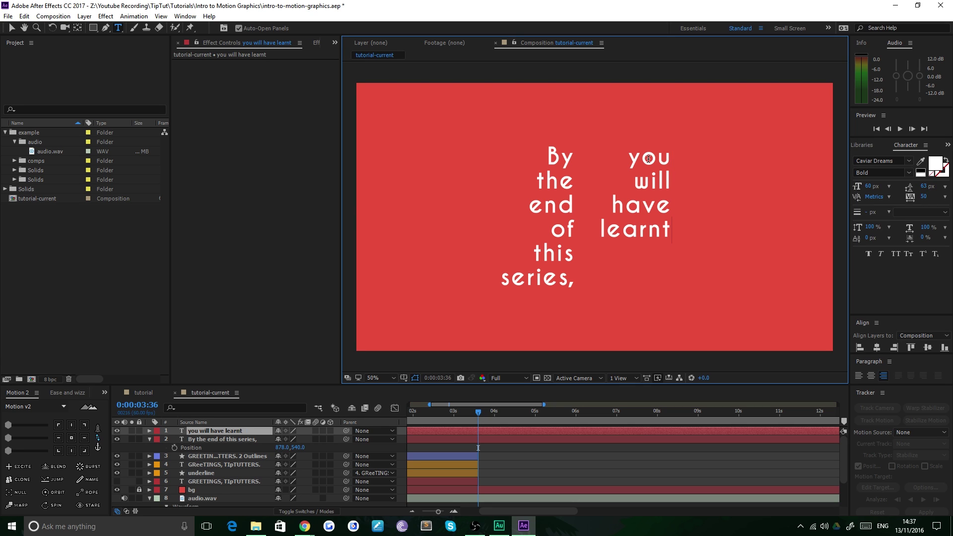
key("Return")
type("to")
key("Return")
type("make")
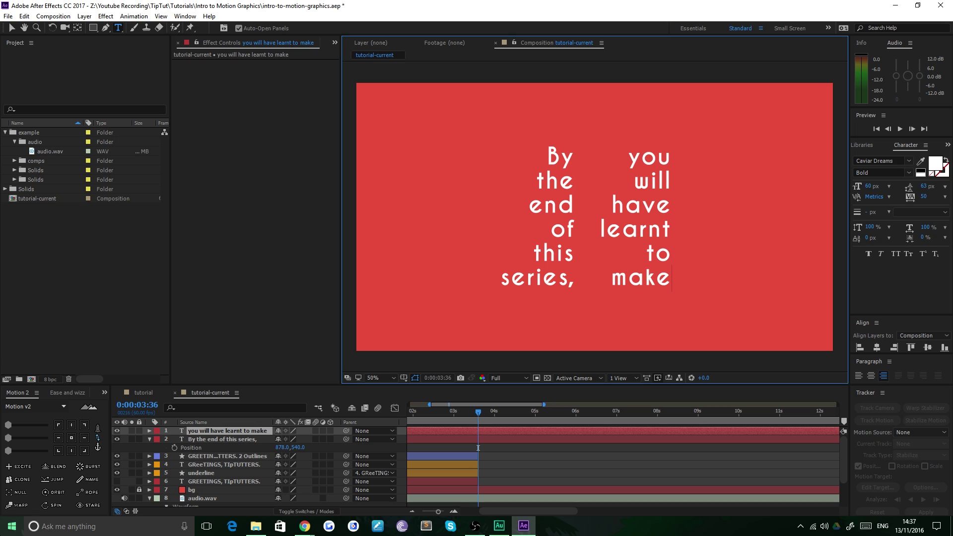
Left-align all lines of the "you will have learnt to make" text.
left_click_drag(671, 279, 606, 117)
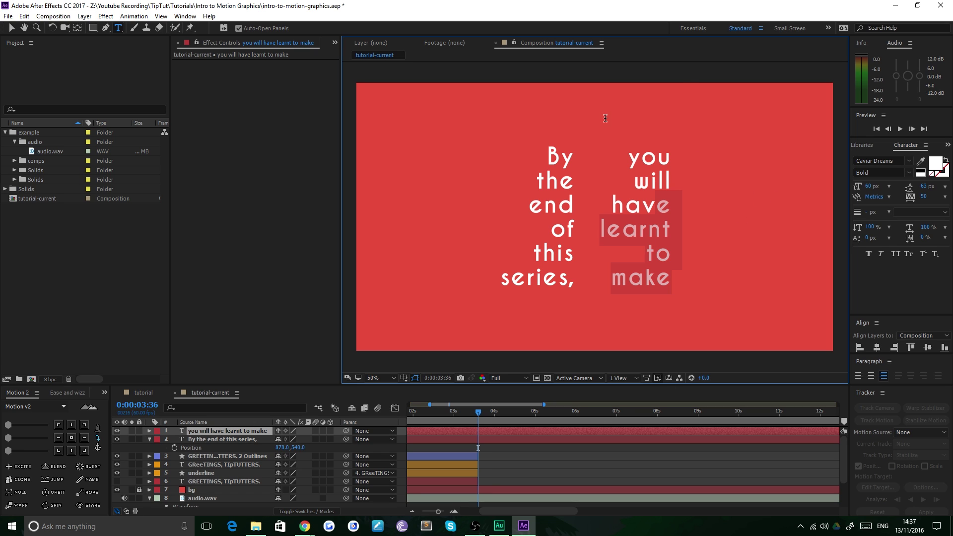
left_click(859, 375)
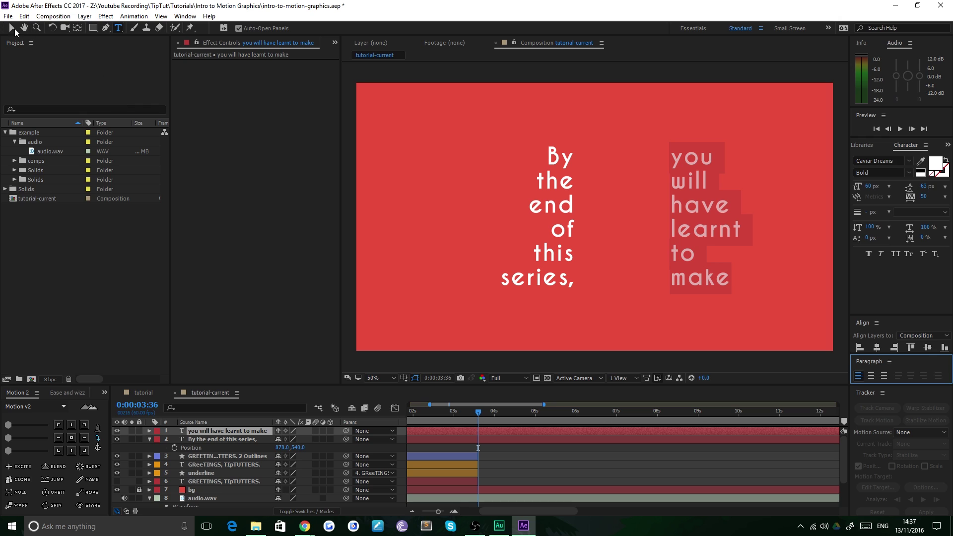
left_click(13, 29)
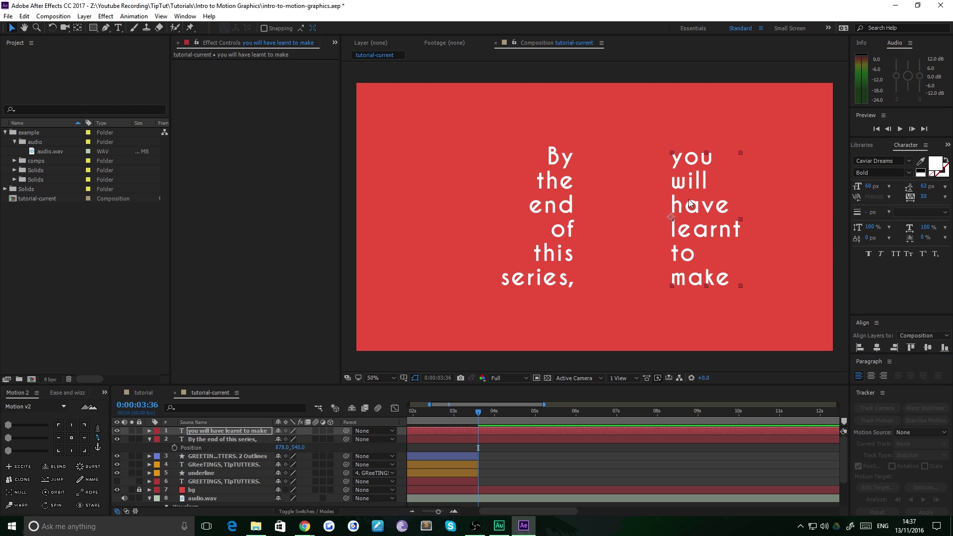
Move the "you will have learnt to make" column left, close to the "By the end of this series," column.
left_click(570, 229)
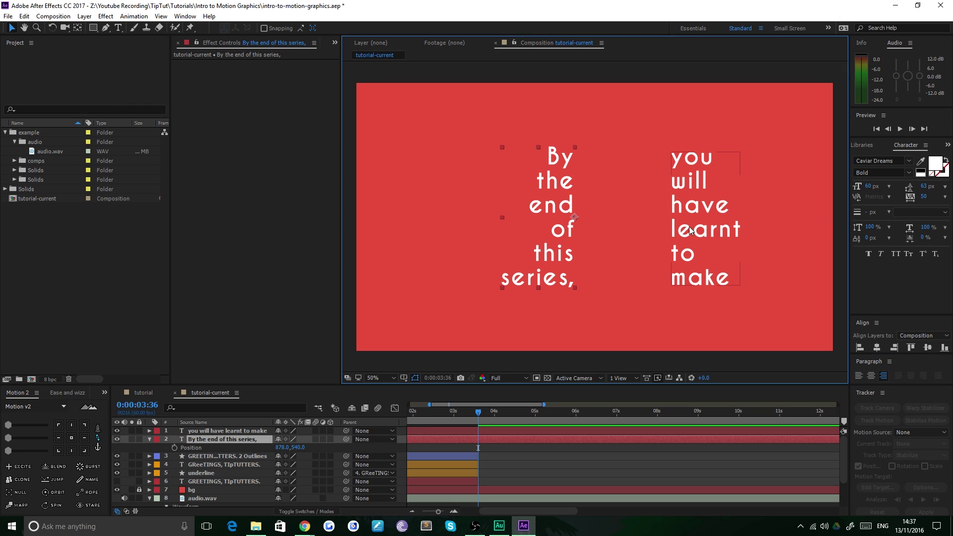
left_click(690, 229)
left_click_drag(695, 227, 632, 227)
Set the position of both text layers to 960, 540 so the two columns meet at the frame's centre.
left_click(570, 216, "shift")
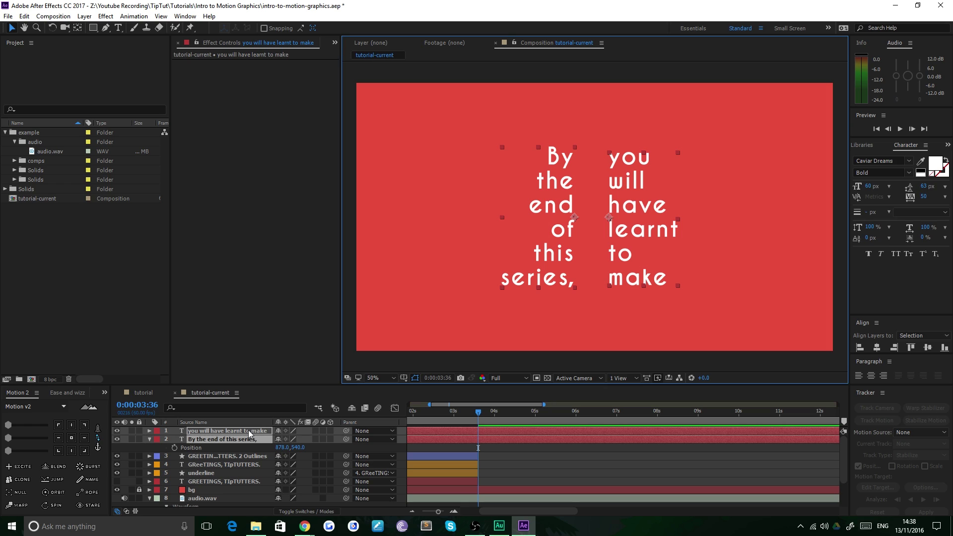
key("p")
left_click(281, 439)
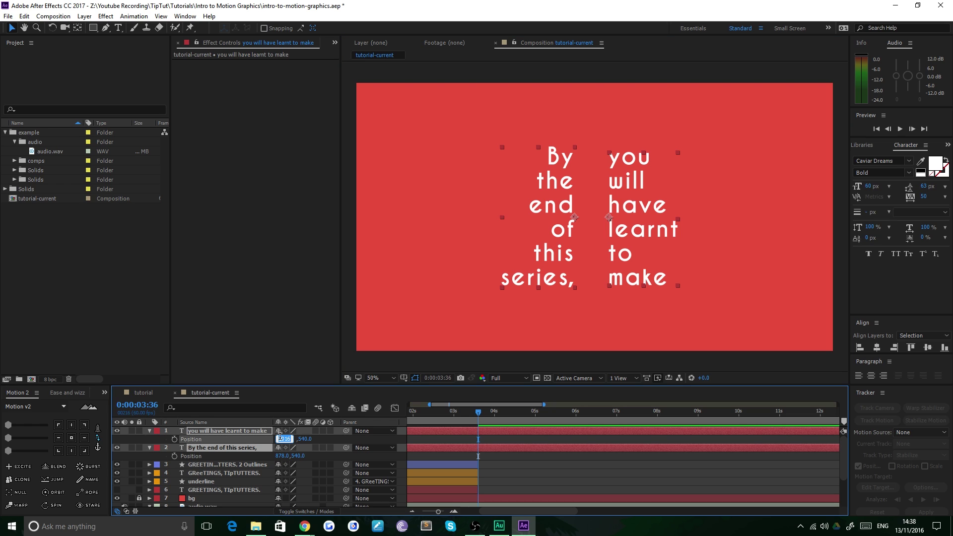
type("960")
key("Tab")
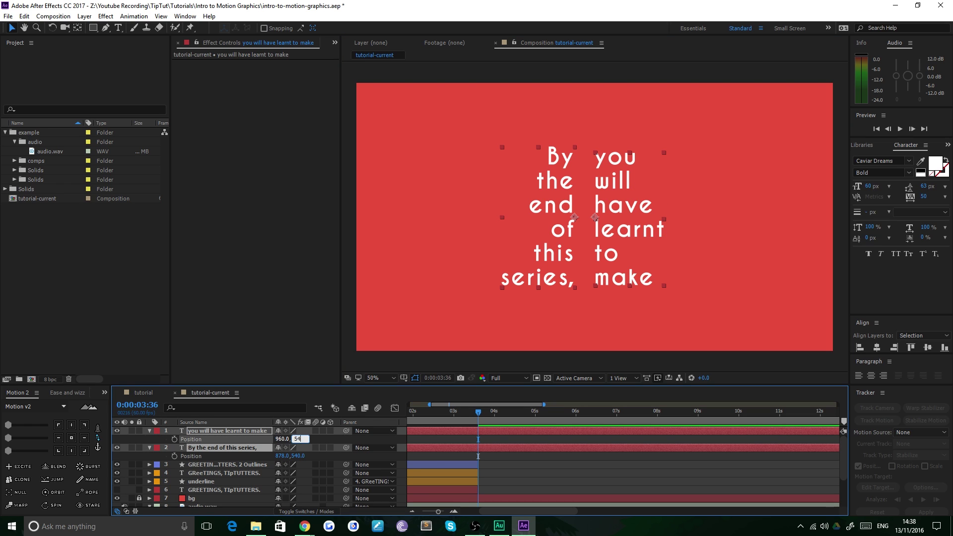
key("Return")
left_click(279, 456)
type("960")
key("Return")
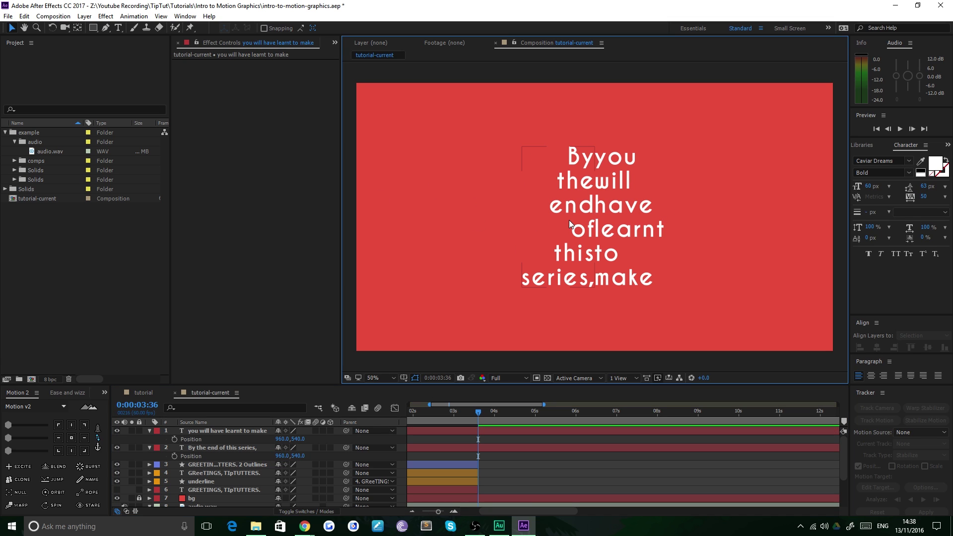
Nudge the "By the end of this series," column left to X 900 and the "you will have learnt to make" column right to X 1020.
left_click(595, 263)
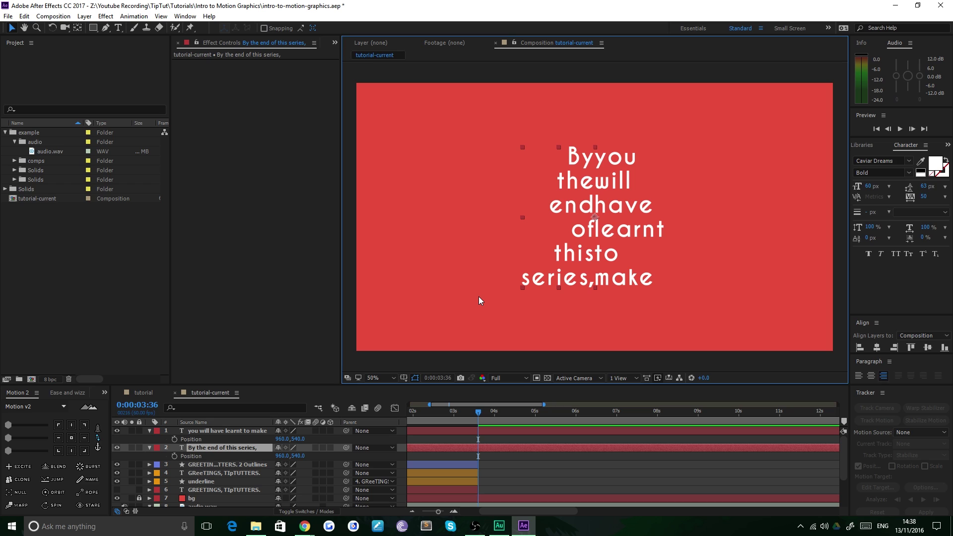
key("shift+Left")
key("shift+Left")
key("shift+Left")
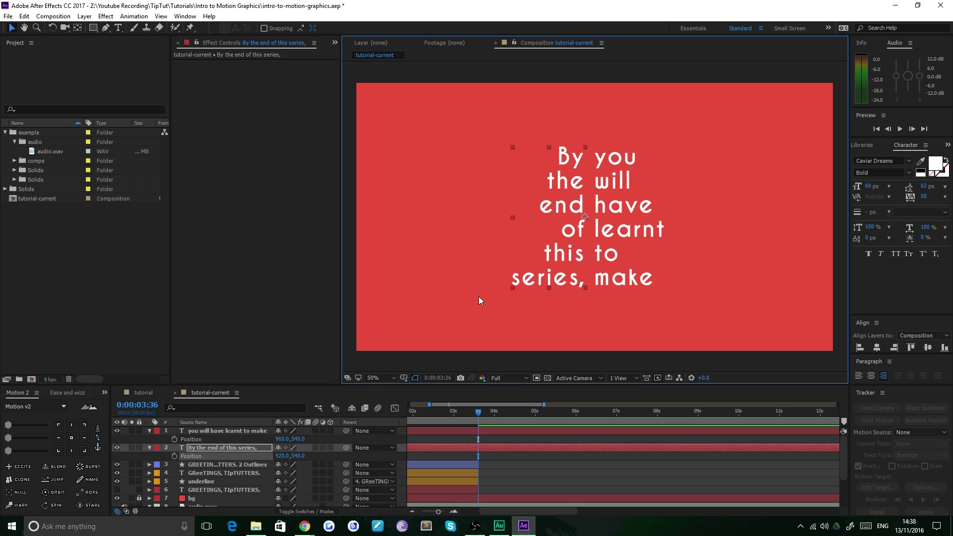
left_click(599, 226)
key("shift+Right")
key("shift+Right")
key("shift+Right")
key("shift+Right")
key("shift+Right")
key("shift+Right")
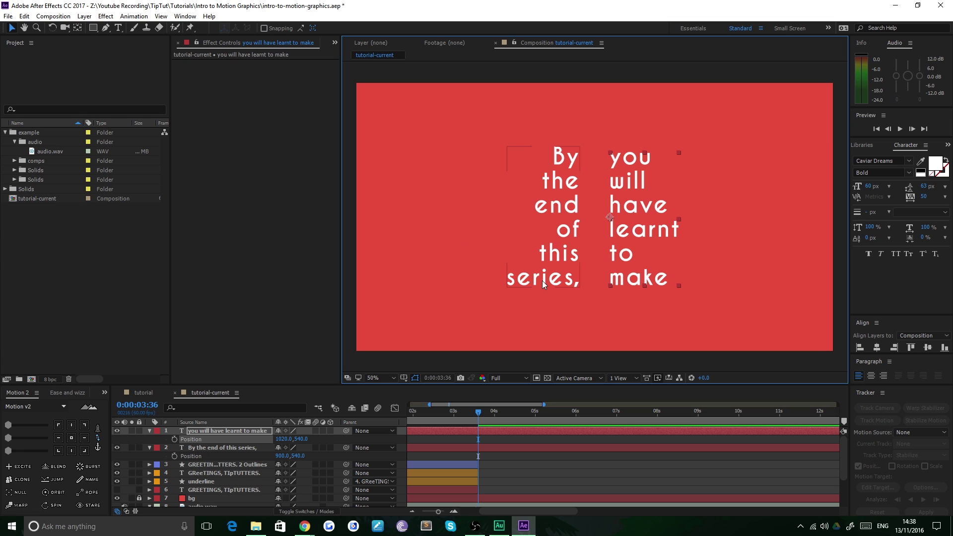
Widen the gap further, moving the "By the end of this series," column to X 840 and the "you will have learnt to make" column to X 1080.
left_click(576, 214)
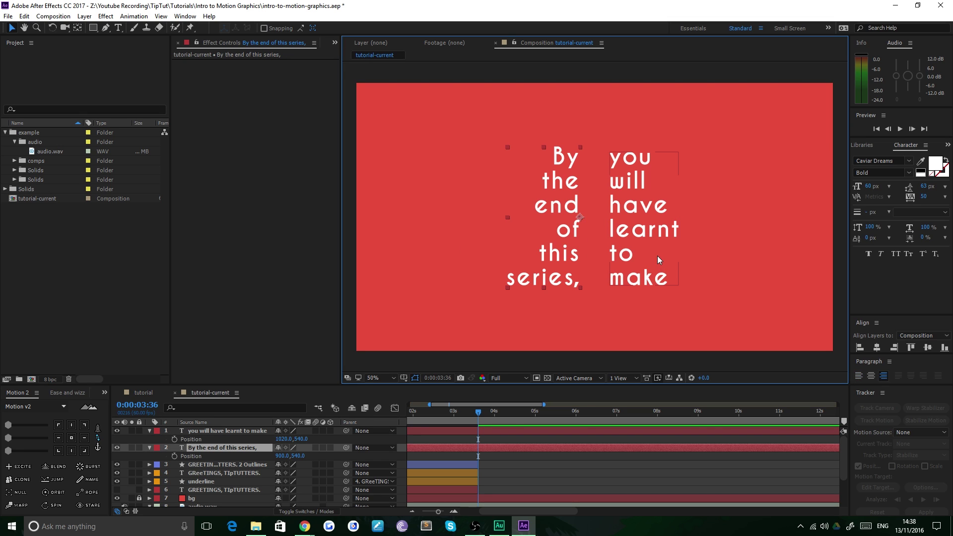
key("shift+Left")
key("shift+Left")
key("shift+Left")
key("shift+Left")
key("shift+Left")
key("shift+Left")
left_click(650, 228)
key("shift+Right")
key("shift+Right")
key("shift+Right")
key("shift+Right")
key("shift+Right")
key("shift+Right")
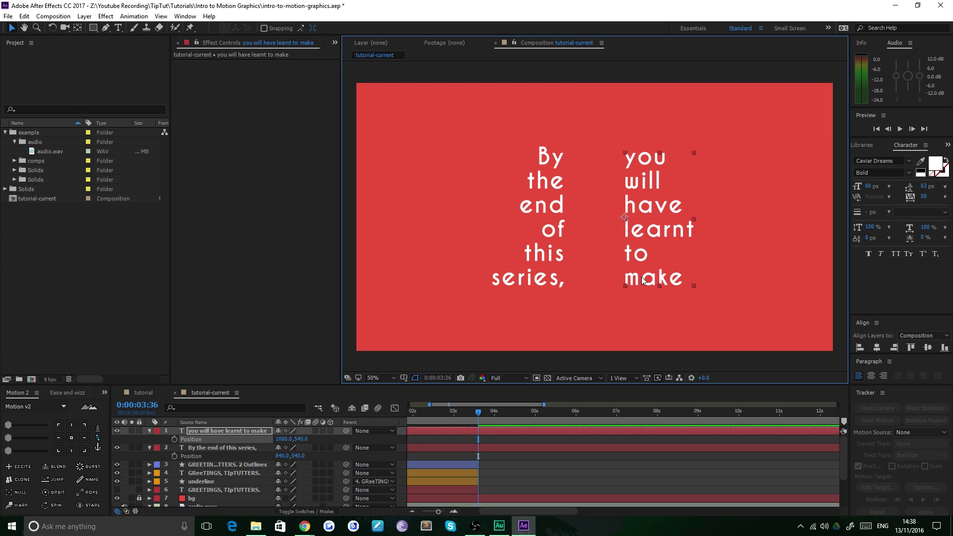
left_click(512, 308)
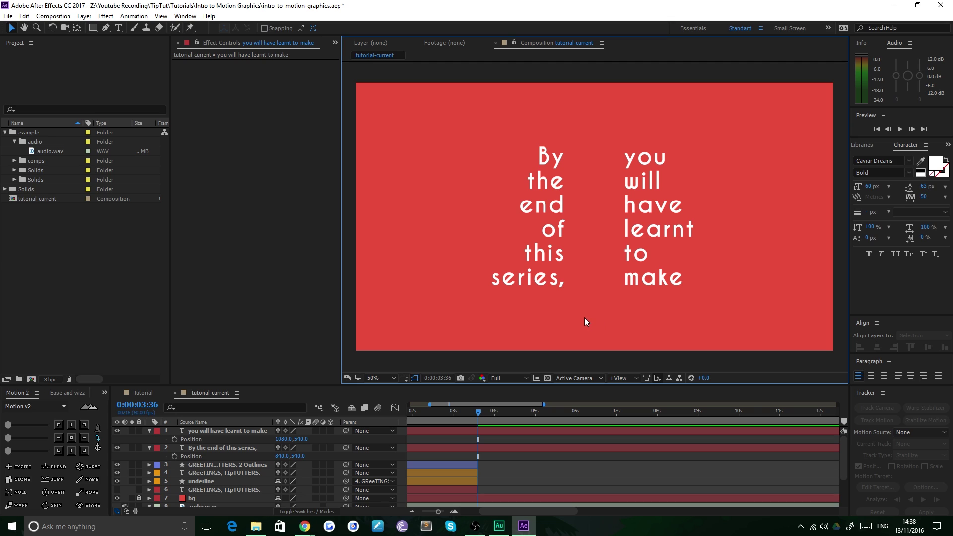
Trim the start of both column text layers to the current time, 0:00:03:36.
left_click(481, 431)
left_click(487, 446, "shift")
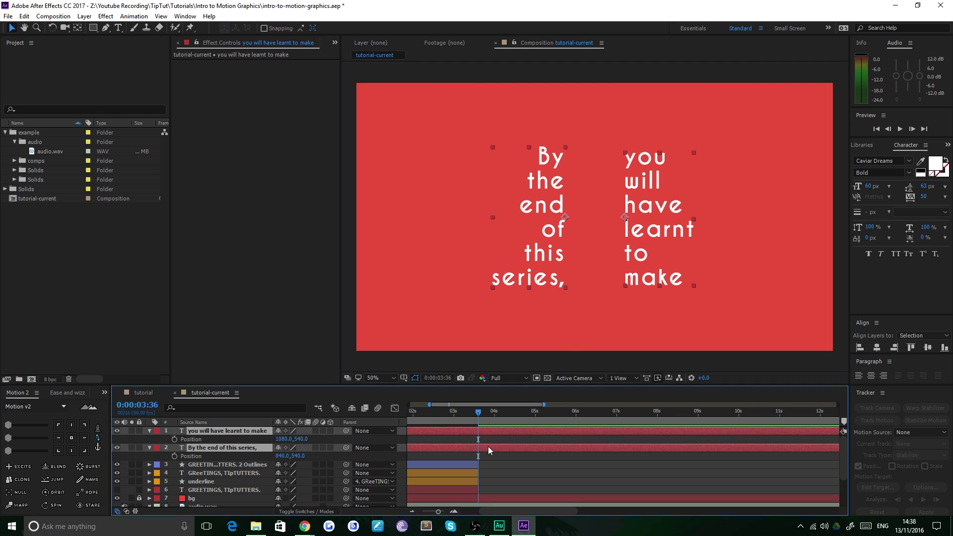
key("alt+bracketleft")
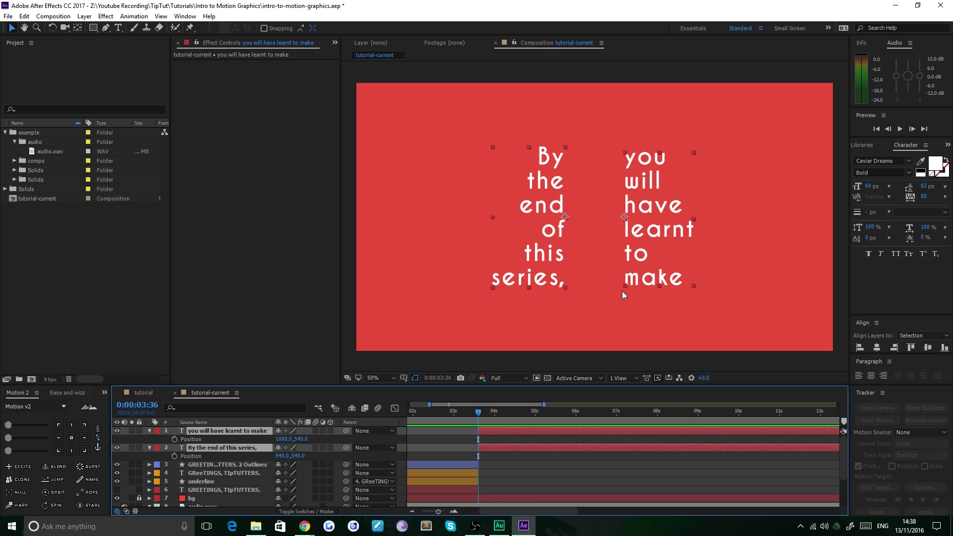
left_click(396, 199)
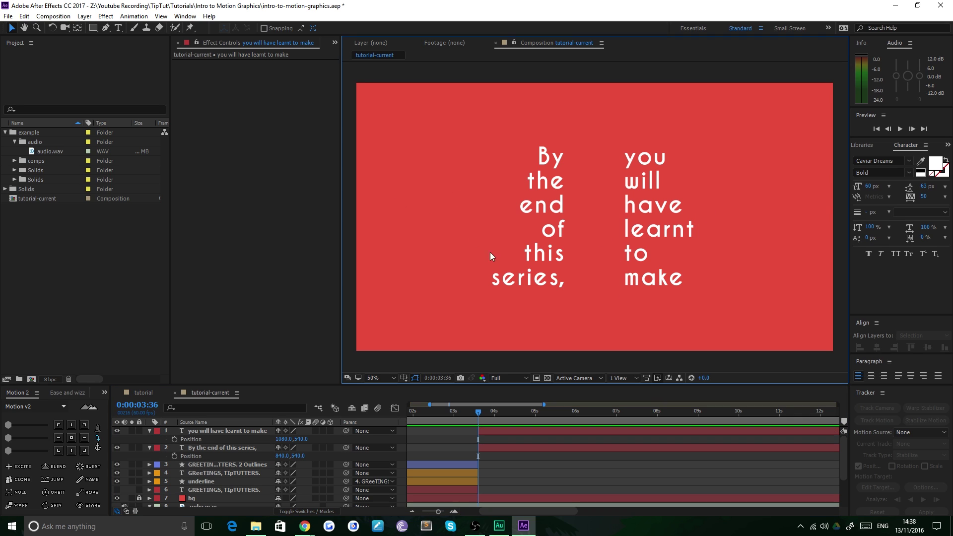
Select the "By the end of this series," layer, open the DecomposeText script, and dock it beside the timeline wide enough to show its options.
left_click(546, 199)
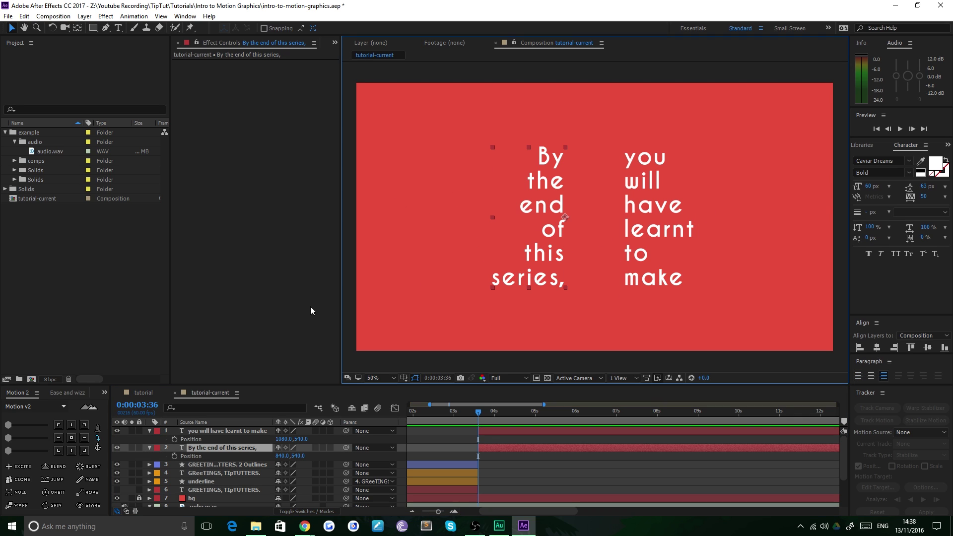
left_click(183, 16)
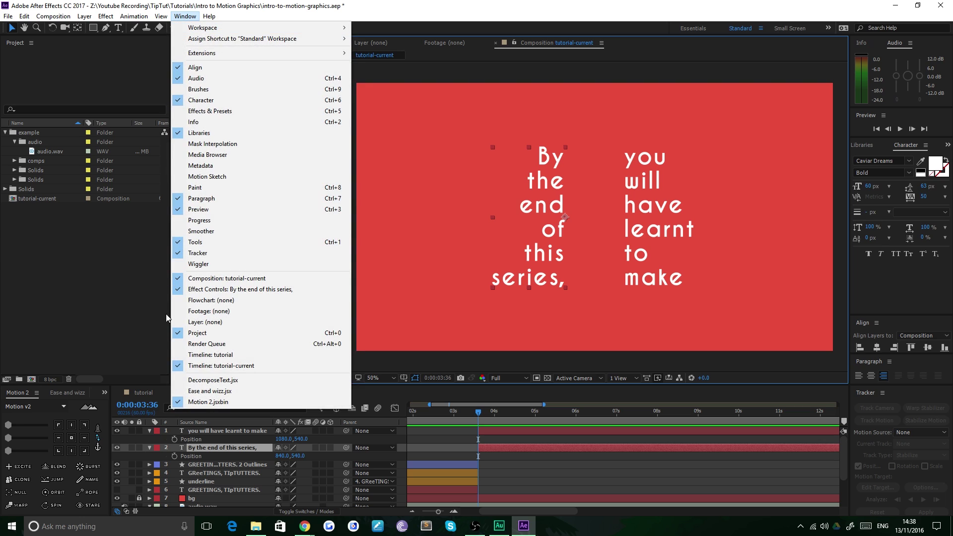
left_click(212, 380)
left_click_drag(71, 82, 86, 397)
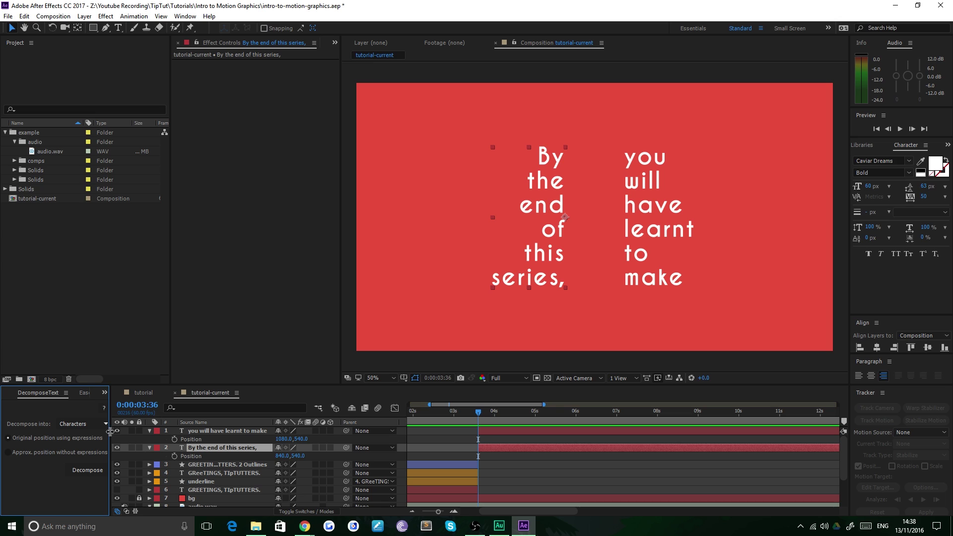
mouse_move(109, 428)
left_mouse_down()
mouse_move(168, 421)
mouse_move(127, 427)
left_mouse_up()
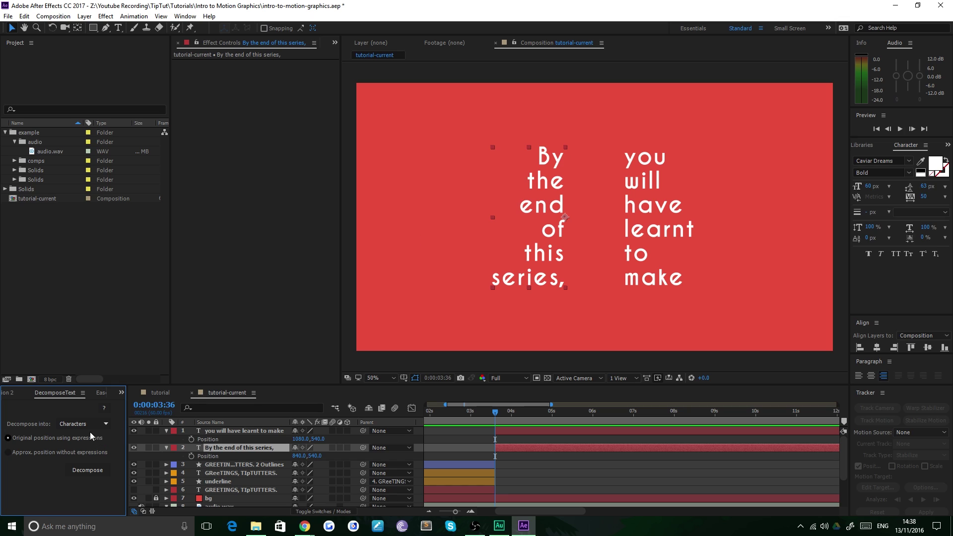
Decompose the "By the end of this series," text layer into Words.
left_click(80, 424)
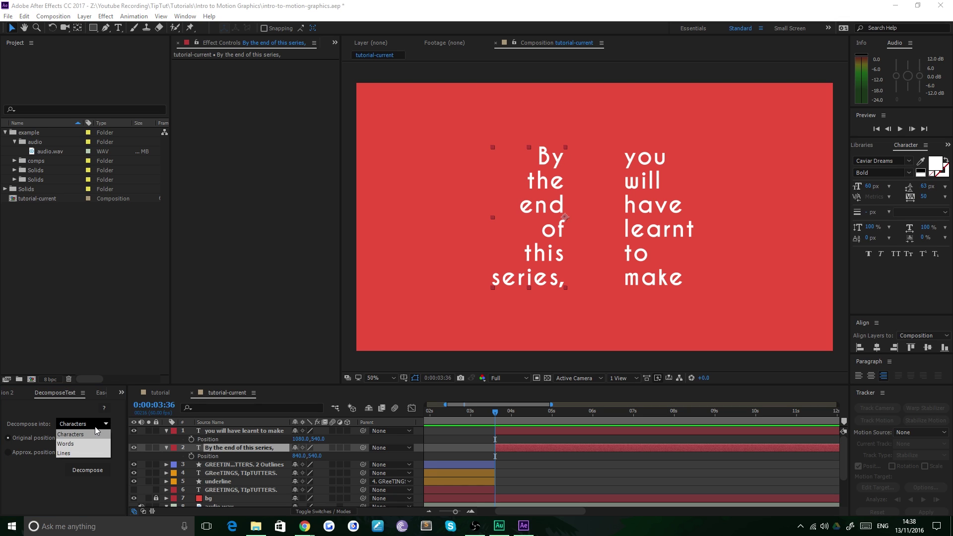
left_click(69, 444)
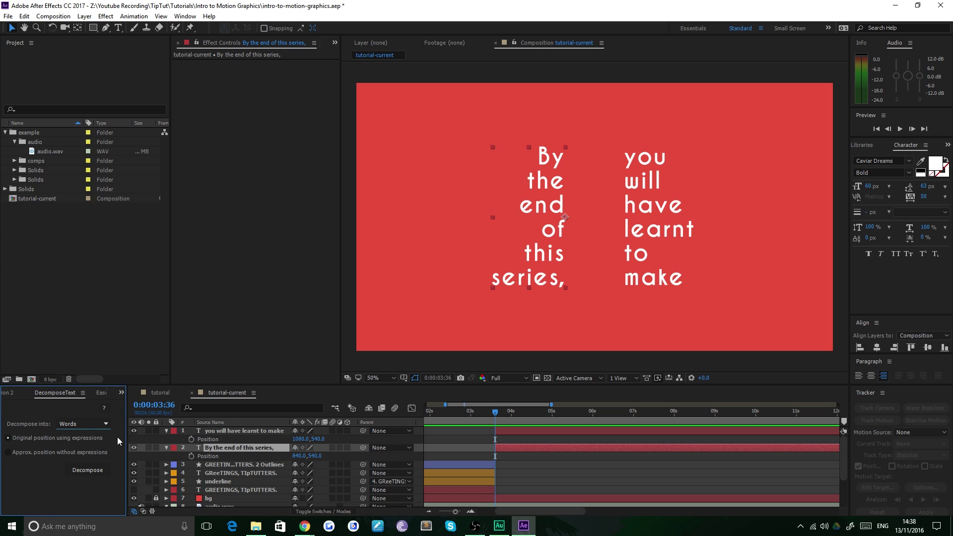
left_click(81, 469)
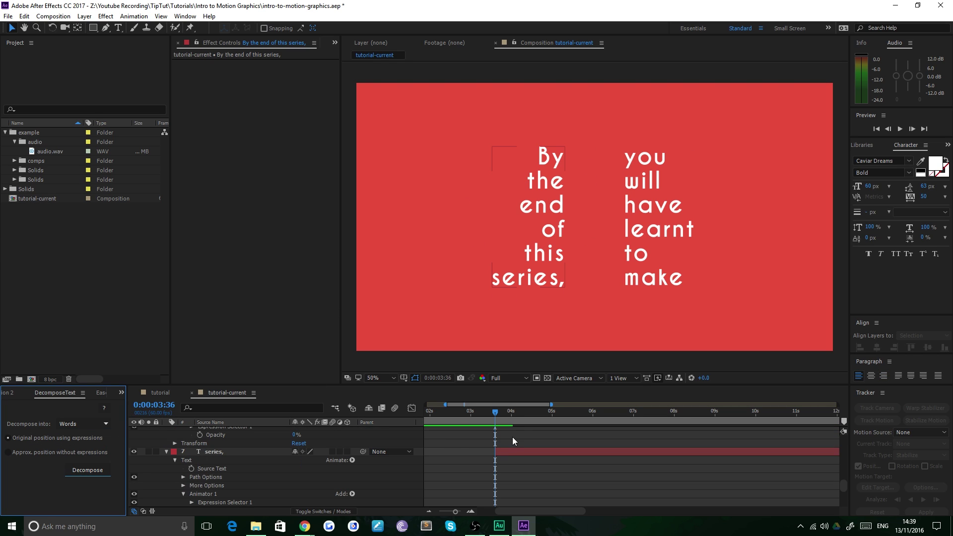
Enlarge the timeline and collapse the expanded properties of the six word layers from "By" to "series,".
left_click_drag(318, 383, 317, 241)
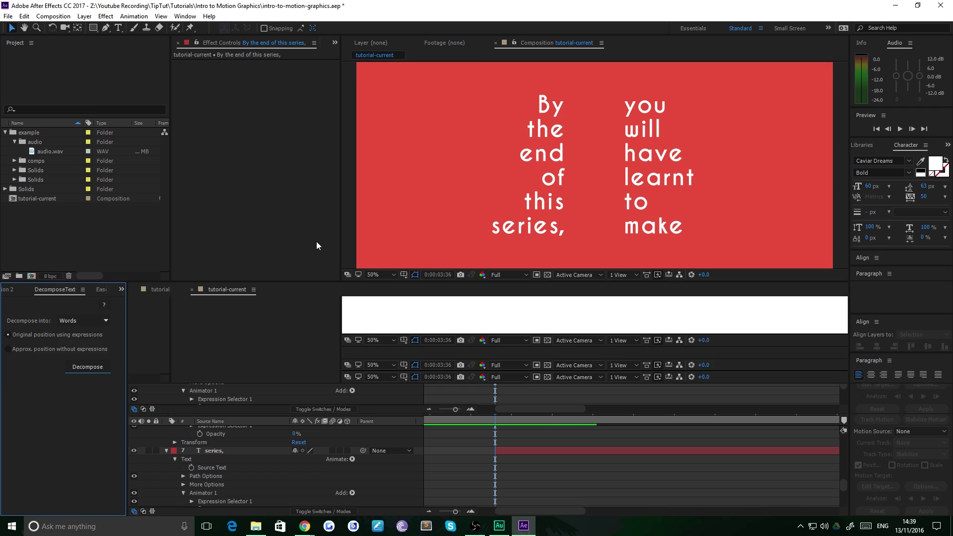
scroll(303, 416, "up", 10)
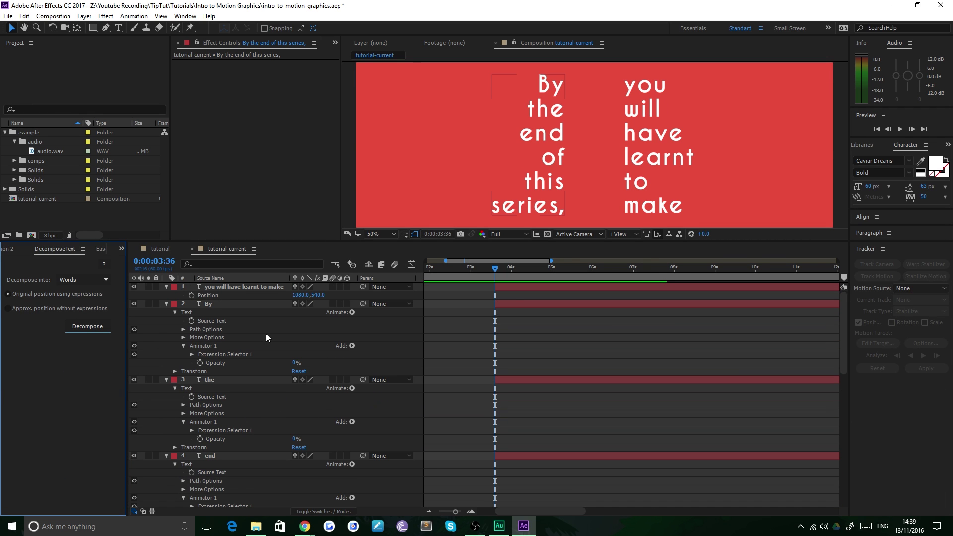
left_click(210, 303)
scroll(236, 362, "down", 7)
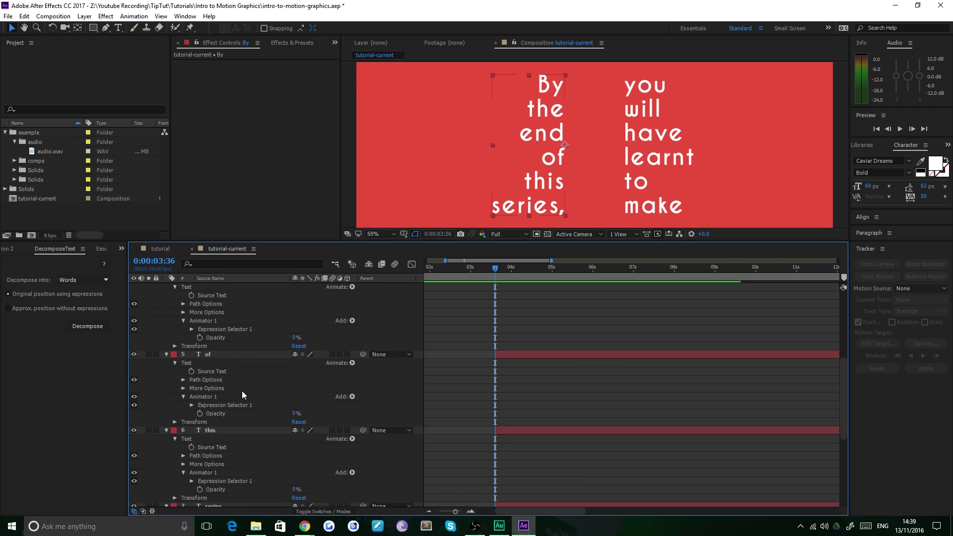
scroll(242, 395, "down", 3)
left_click(219, 432, "shift")
key("u")
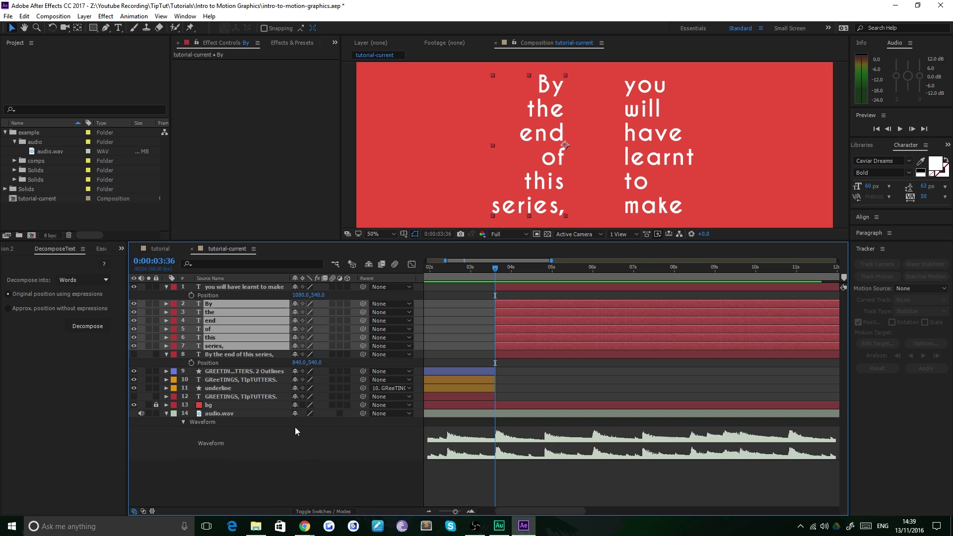
Delete the original "By the end of this series," text layer and reduce the timeline's height.
left_click(240, 288)
left_click(229, 353)
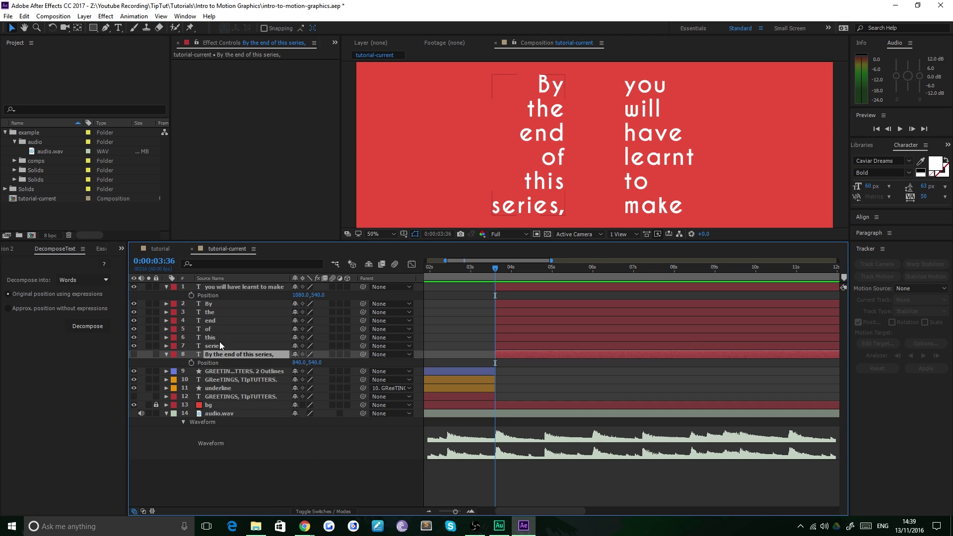
key("Delete")
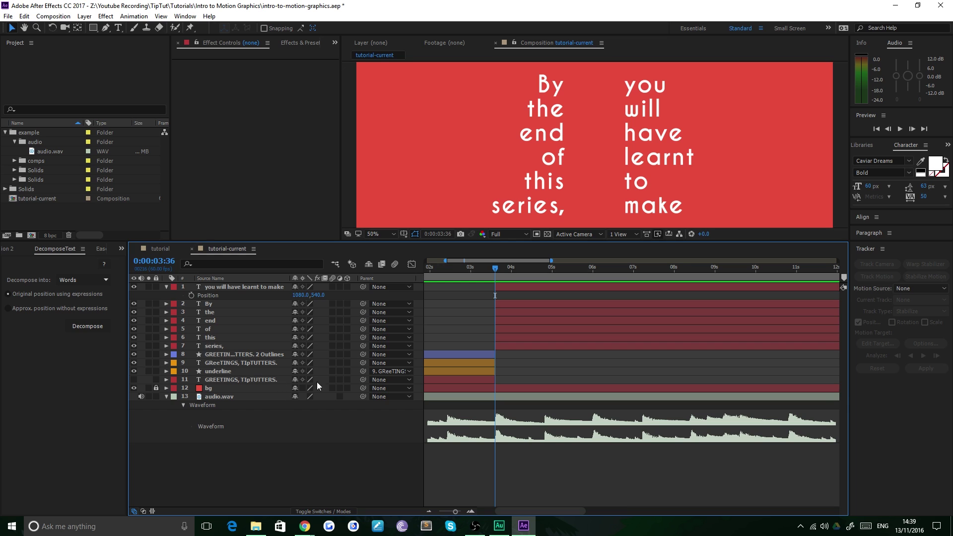
left_click_drag(393, 240, 397, 296)
Switch to Chrome, view the DecomposeText page on aescripts, and enter 0.00 as the name-your-own price.
left_click(306, 527)
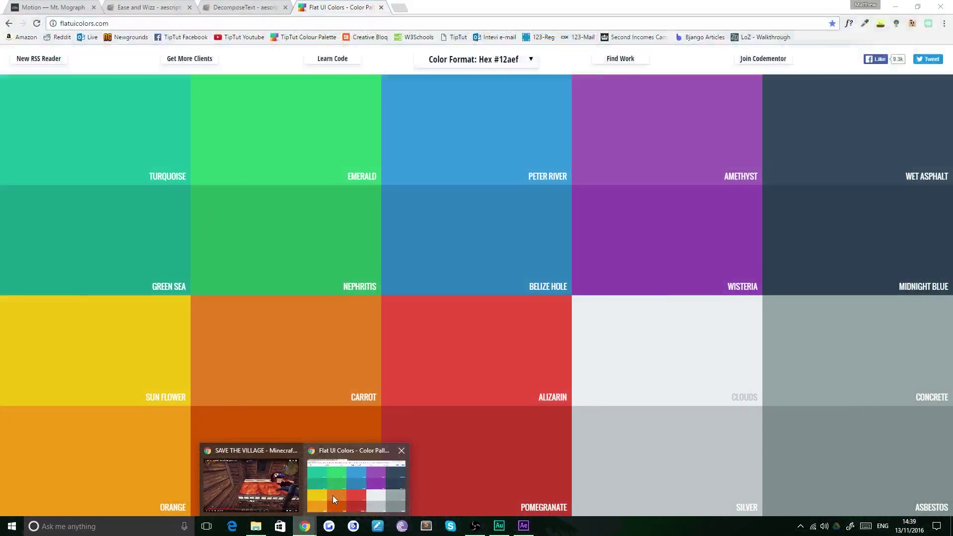
left_click(333, 495)
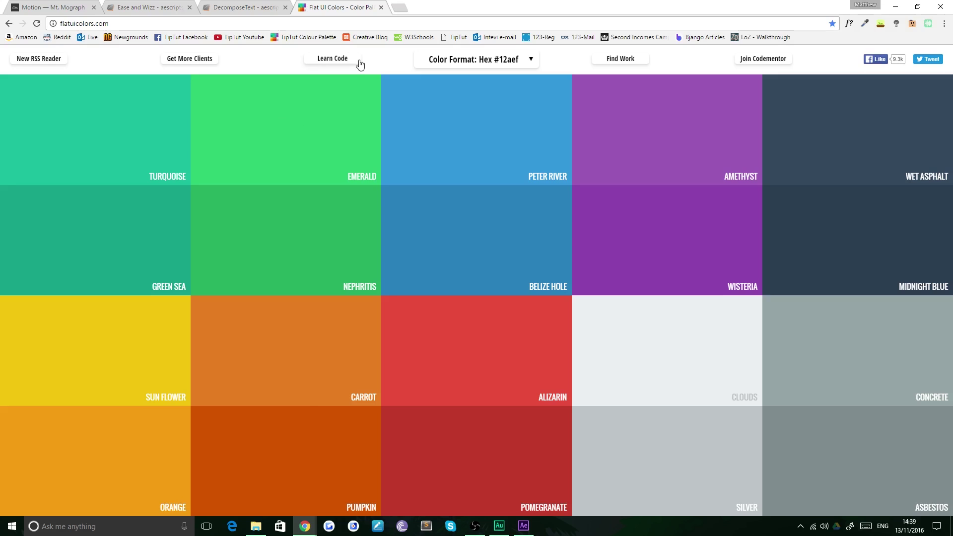
left_click(245, 7)
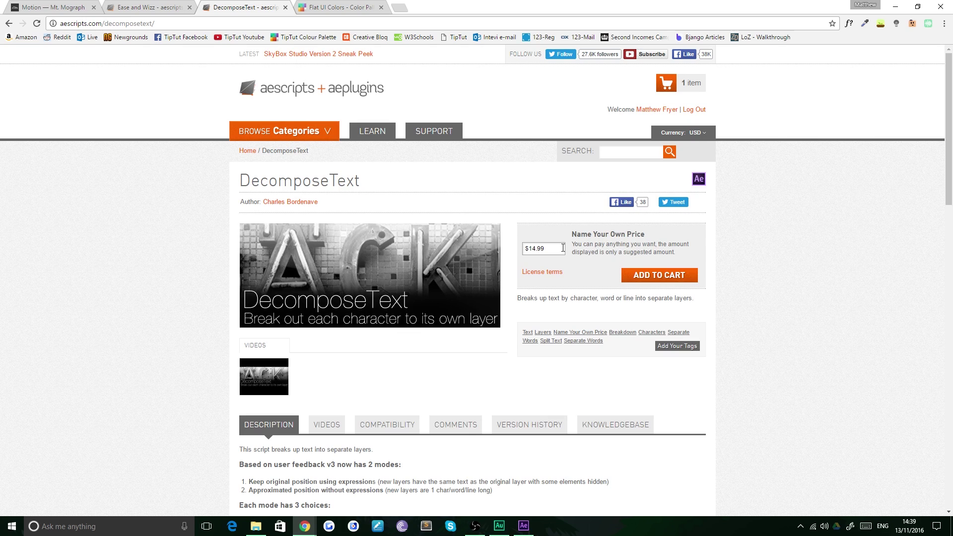
left_click_drag(563, 248, 483, 268)
type("0.00")
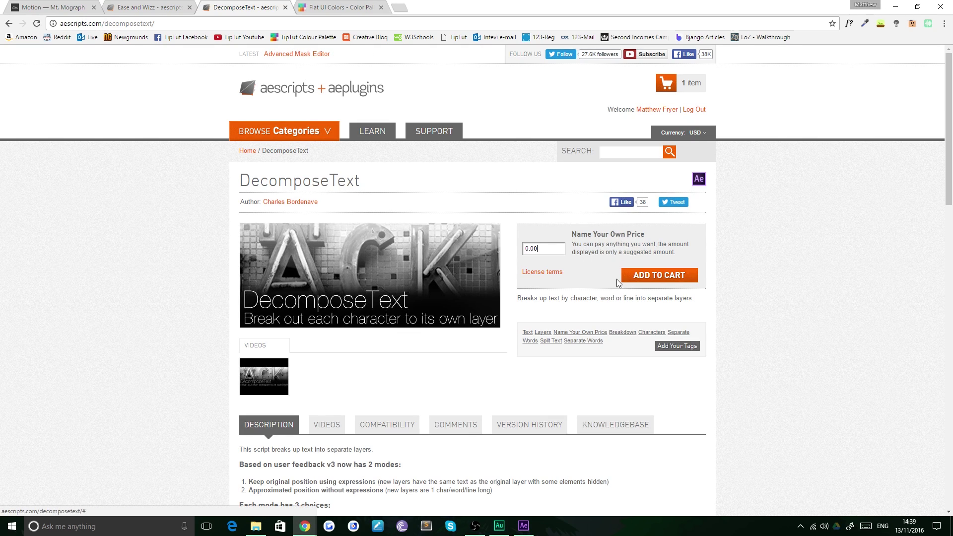
left_click(593, 276)
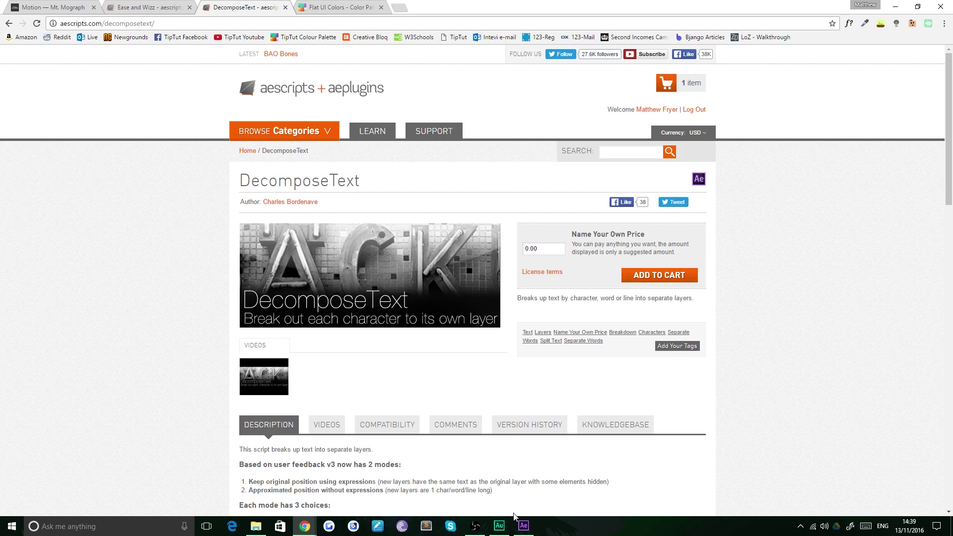
Switch back to After Effects and add a separate text layer reading "By" in the empty area left of the columns.
left_click(524, 526)
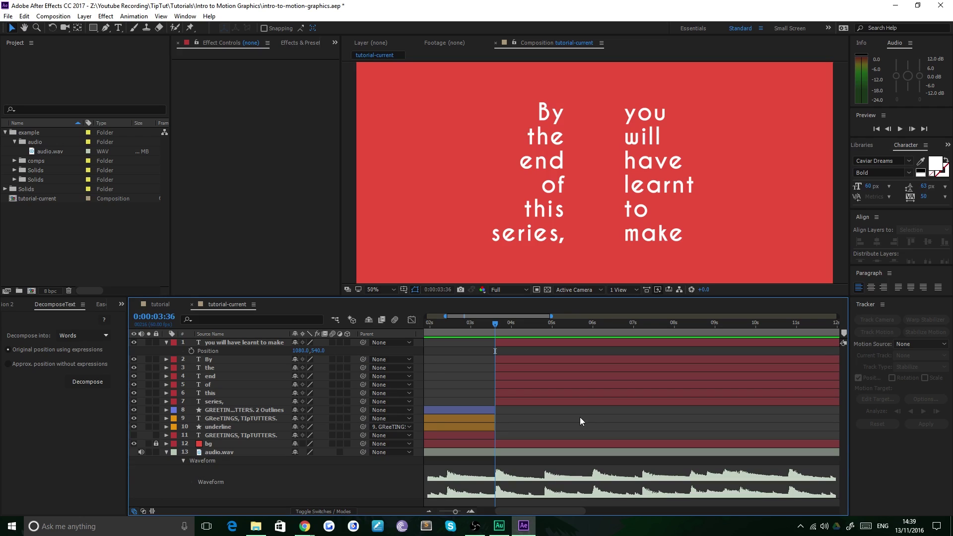
left_click(216, 343)
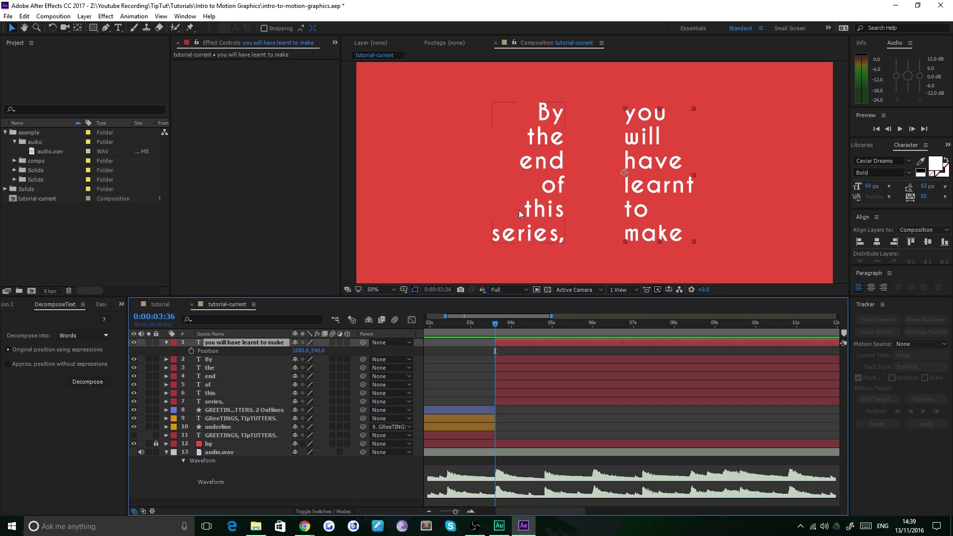
left_click(428, 164)
key("ctrl+t")
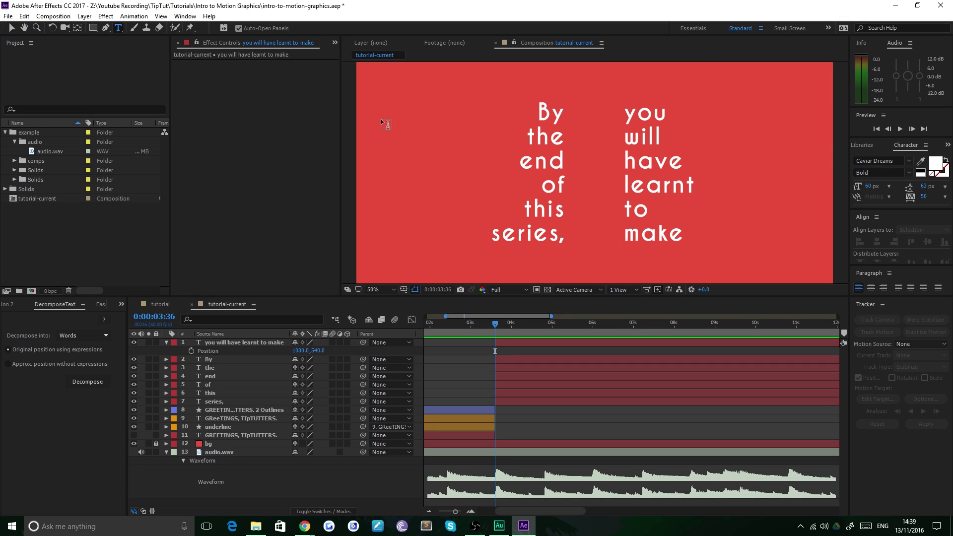
left_click(385, 122)
type("By")
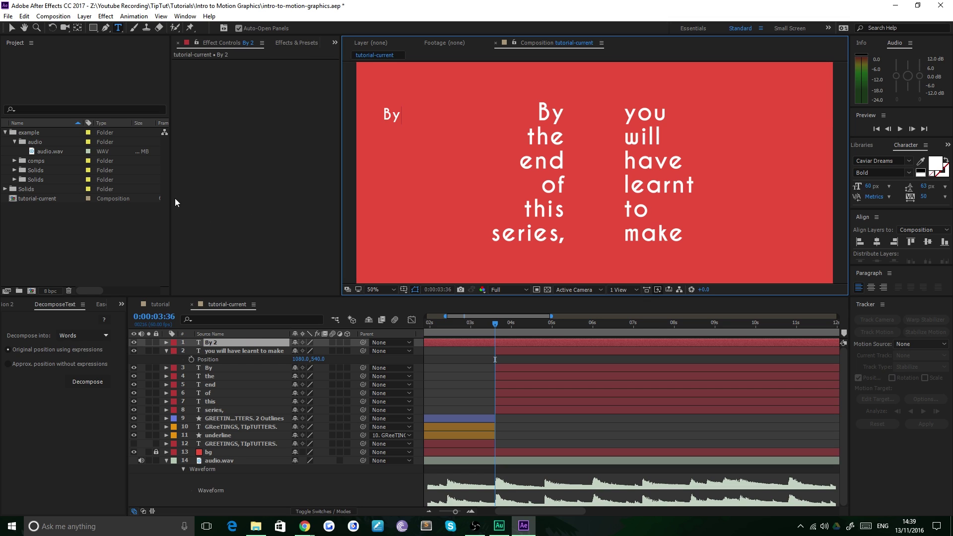
left_click(13, 28)
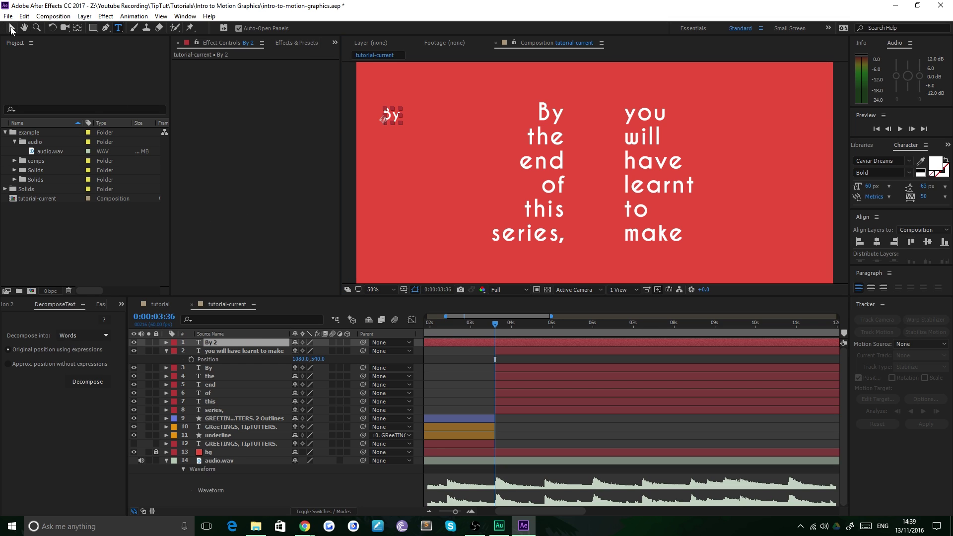
Add another separate text layer reading "the" below the new "By" and deselect it.
left_click(119, 28)
left_click(389, 165)
type("the")
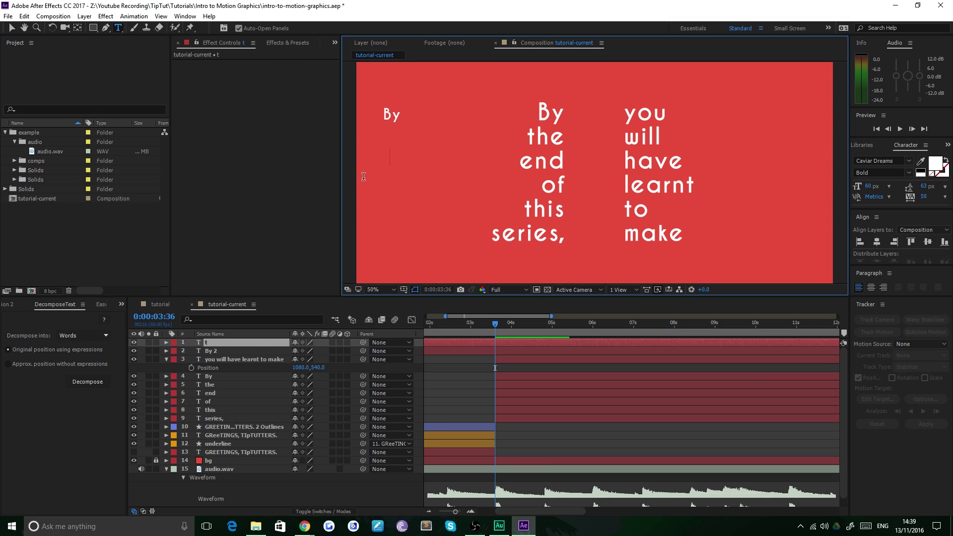
left_click(13, 28)
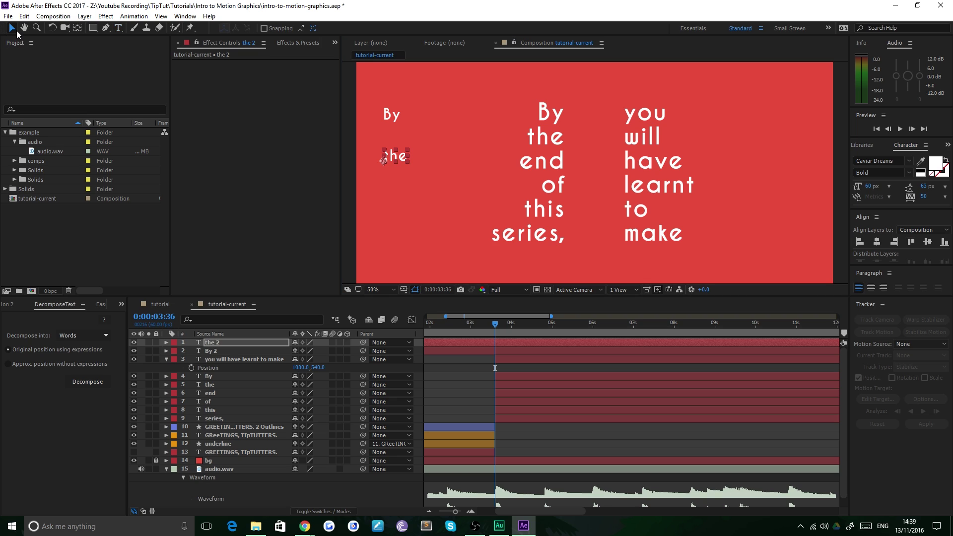
left_click(406, 215)
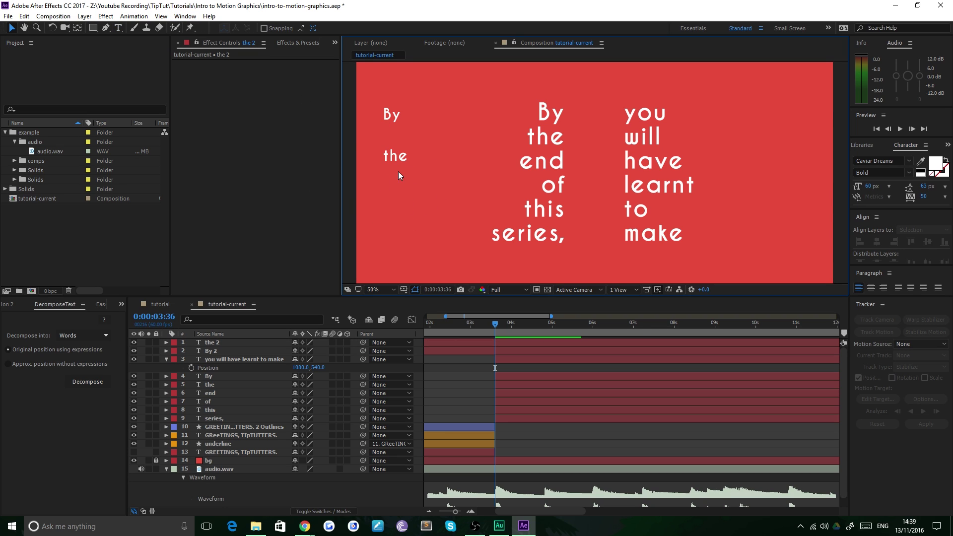
Delete the separate "the" and "By" text layers placed beside the two columns.
left_click(391, 161)
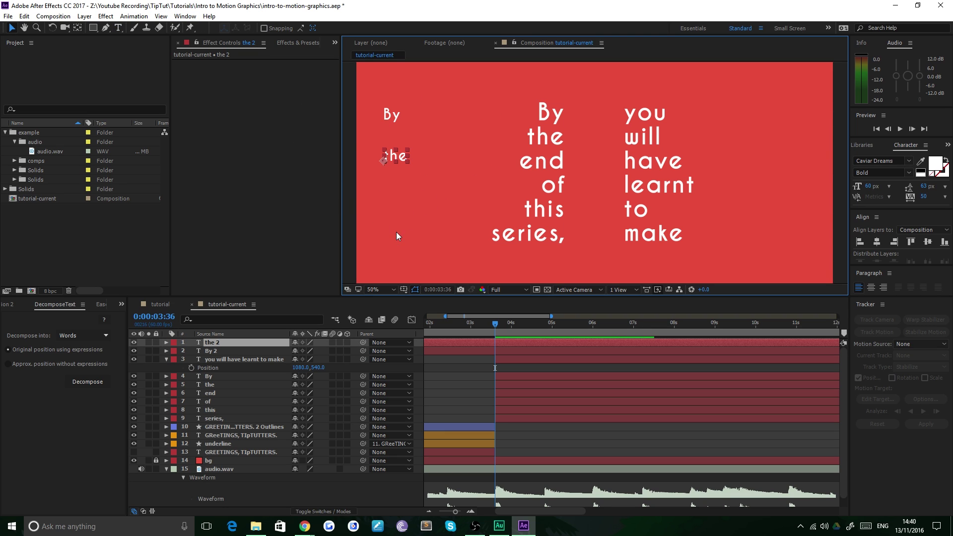
left_click_drag(400, 158, 421, 162)
key("Delete")
left_click(386, 113)
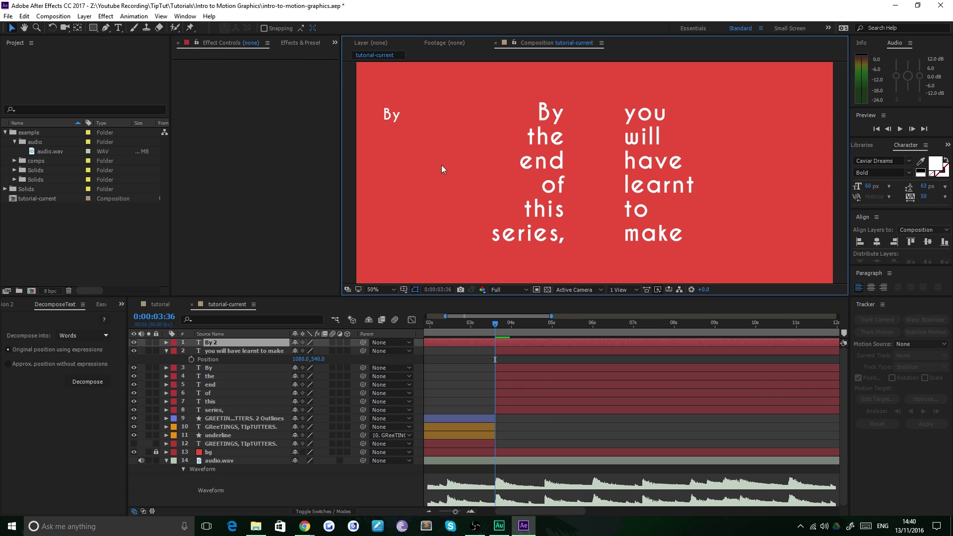
key("Delete")
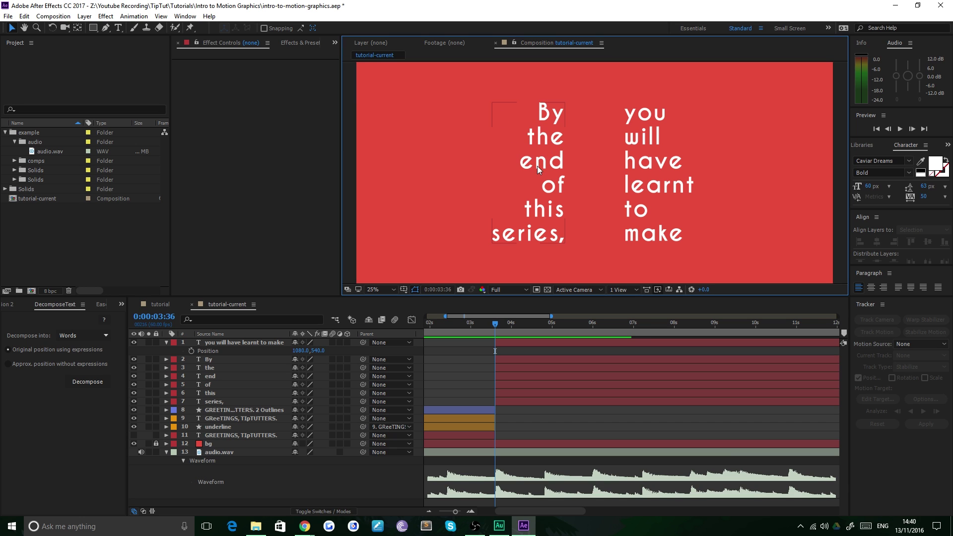
Fit the composition in the viewer, enlarge the viewer area slightly, and hide the "you will have learnt to make" layer.
scroll(537, 166, "down", 2)
left_click(393, 290)
left_click(394, 311)
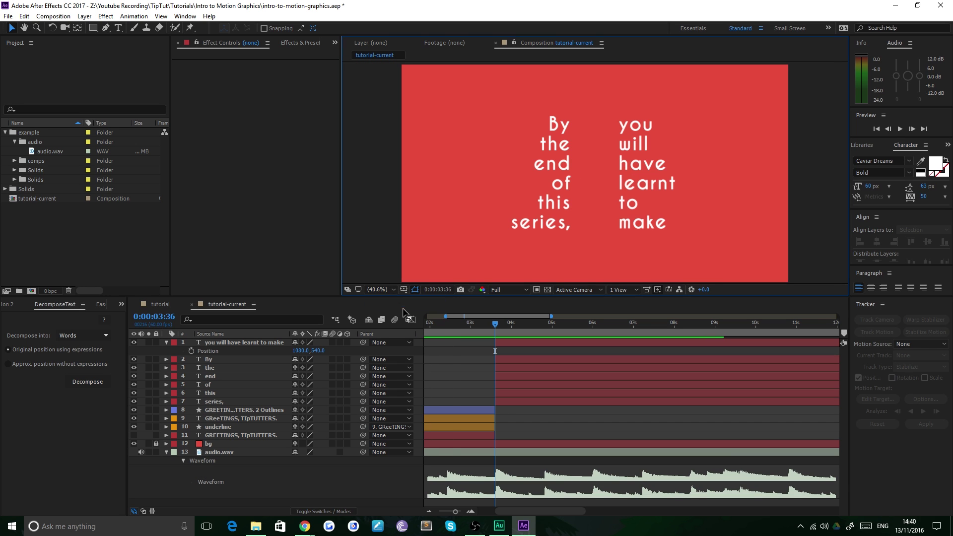
left_click_drag(395, 297, 397, 323)
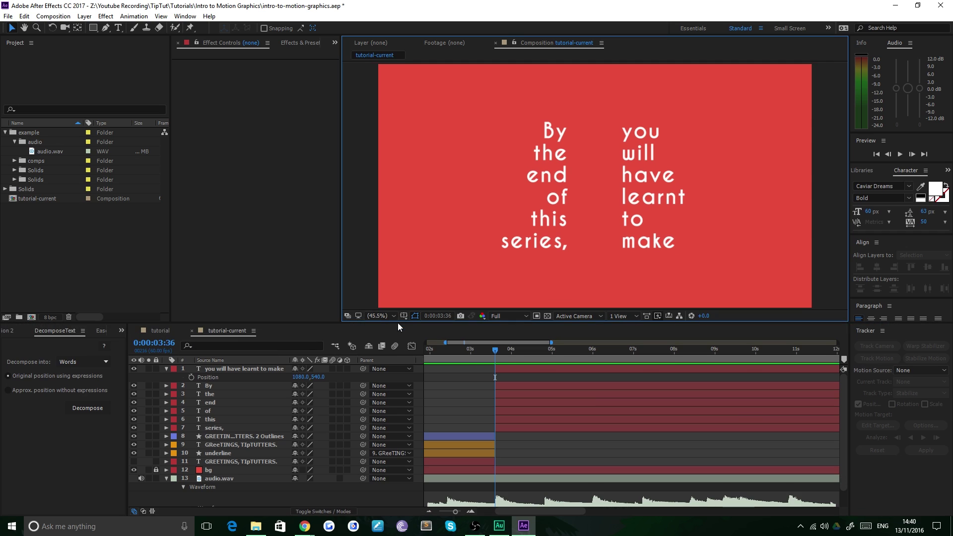
left_click(198, 370)
left_click(133, 369)
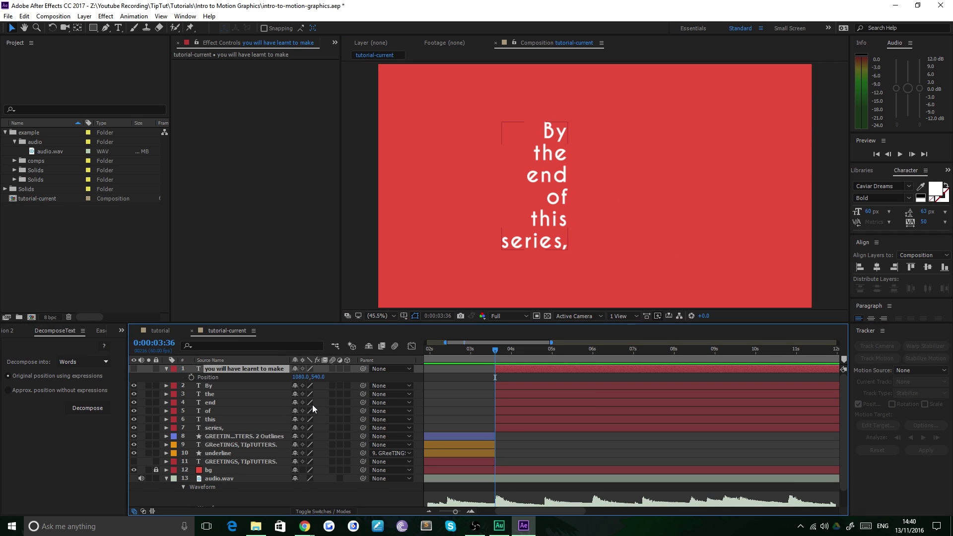
Scrub through the opening of the tutorial composition to examine the finished text animation, and return to tutorial-current.
left_click(207, 387)
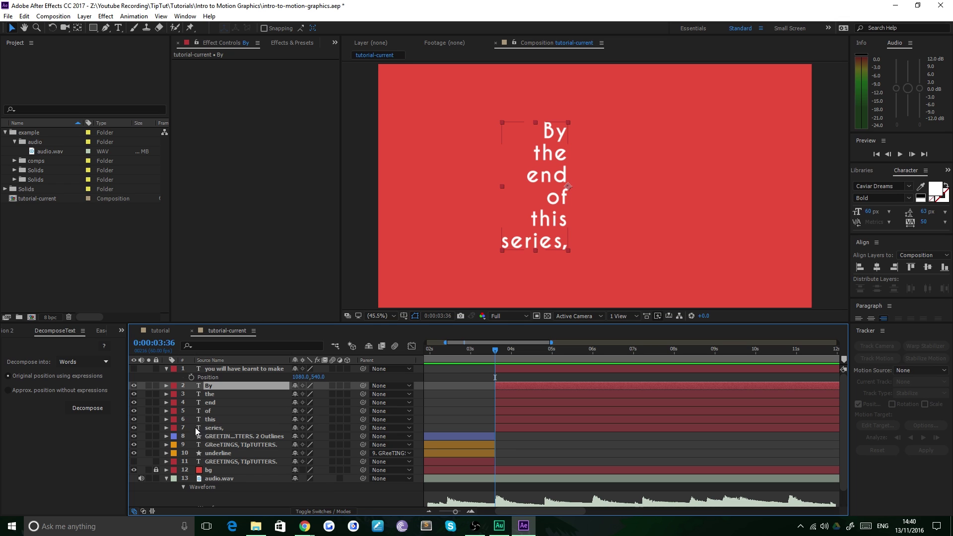
left_click(241, 428, "shift")
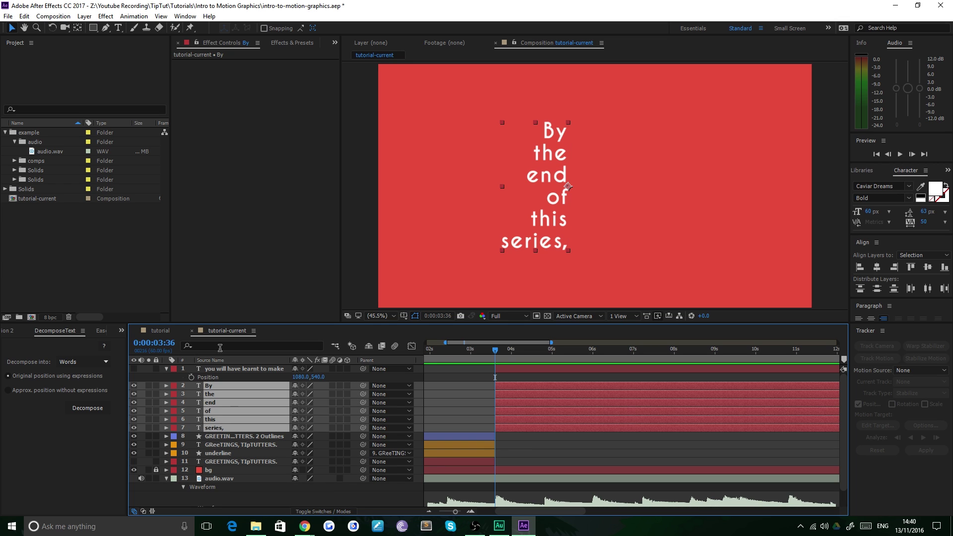
left_click(162, 330)
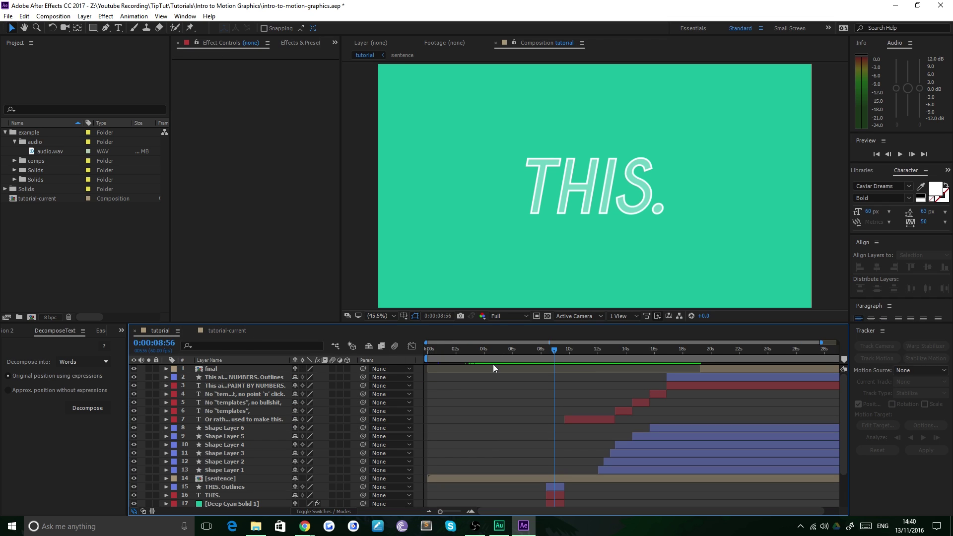
left_click(479, 356)
left_click_drag(479, 356, 526, 364)
left_click(224, 331)
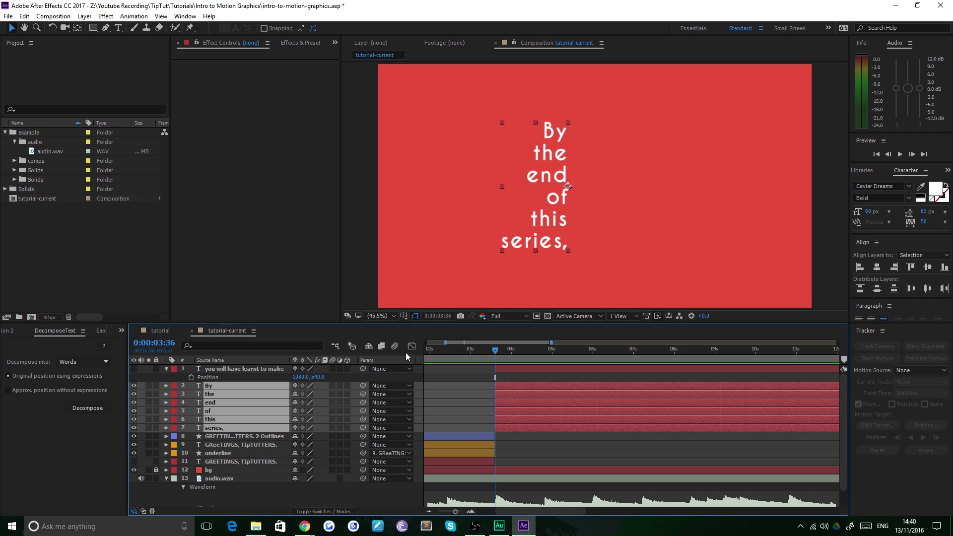
Review the greeting section and its layer timing, and move the time indicator to 0:00:03:37.
left_click_drag(437, 351, 359, 347)
left_click_drag(464, 350, 486, 392)
left_click(492, 444)
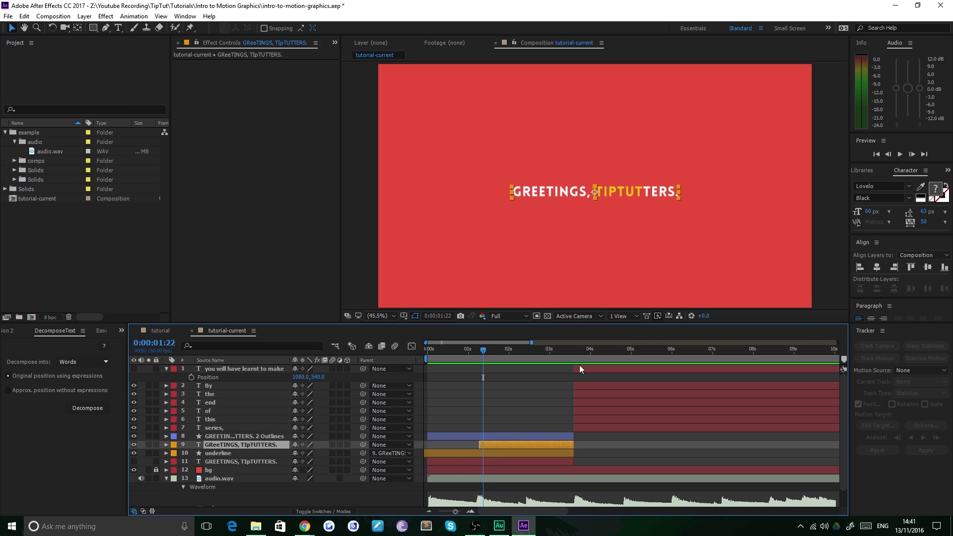
left_click_drag(565, 354, 575, 354)
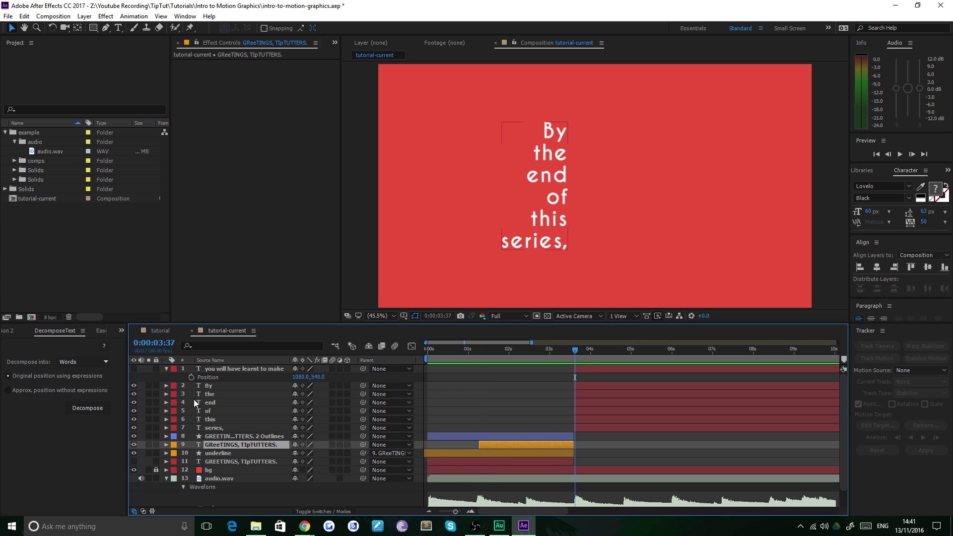
Show Position and Opacity for the six word layers from "By" to "series," and start keyframing both properties at 0:00:03:37.
left_click(222, 428)
left_click(210, 386, "shift")
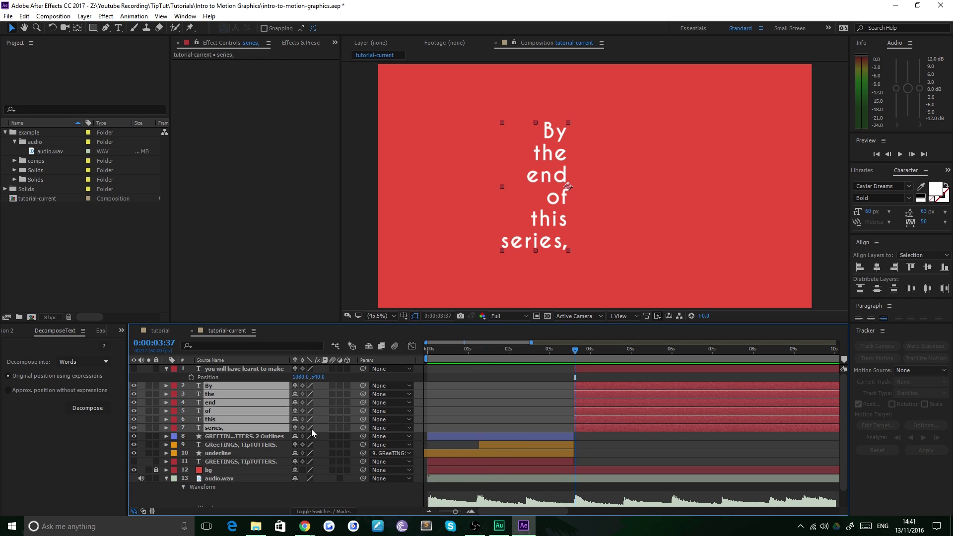
key("p")
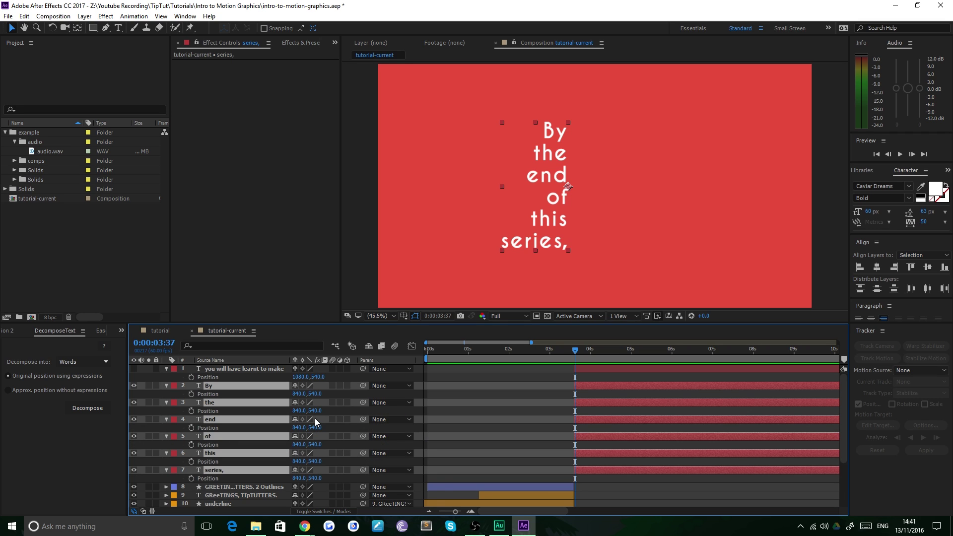
key("shift+t")
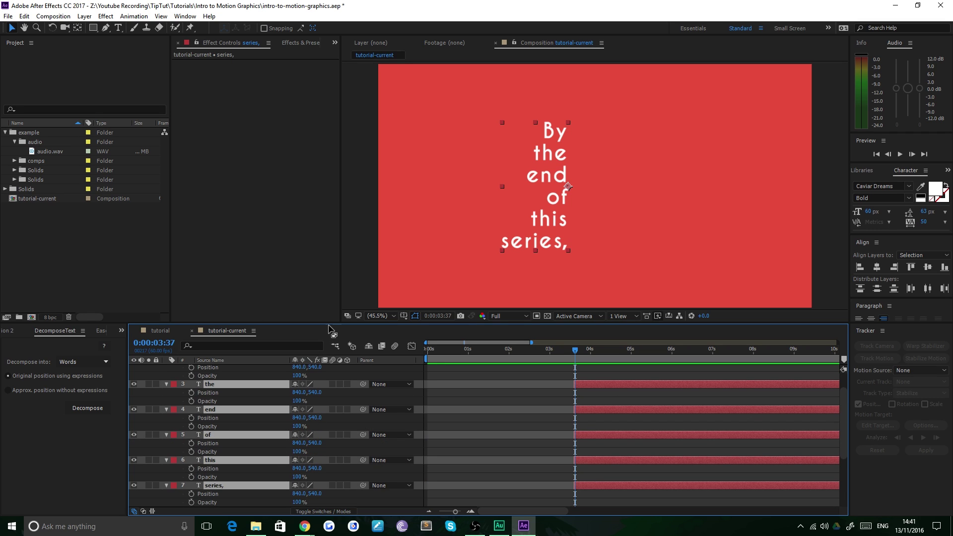
left_click_drag(329, 324, 338, 269)
scroll(329, 378, "up", 2)
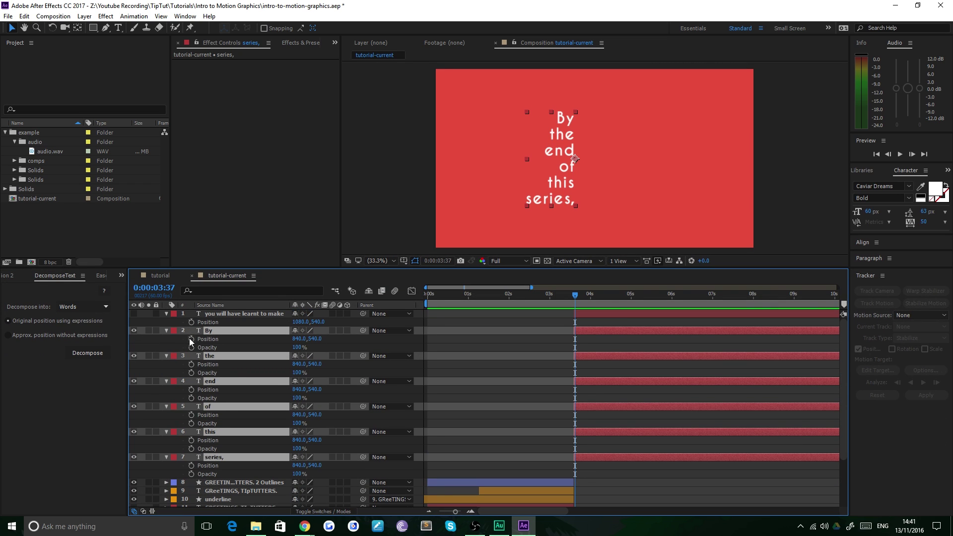
left_click_drag(189, 338, 193, 475)
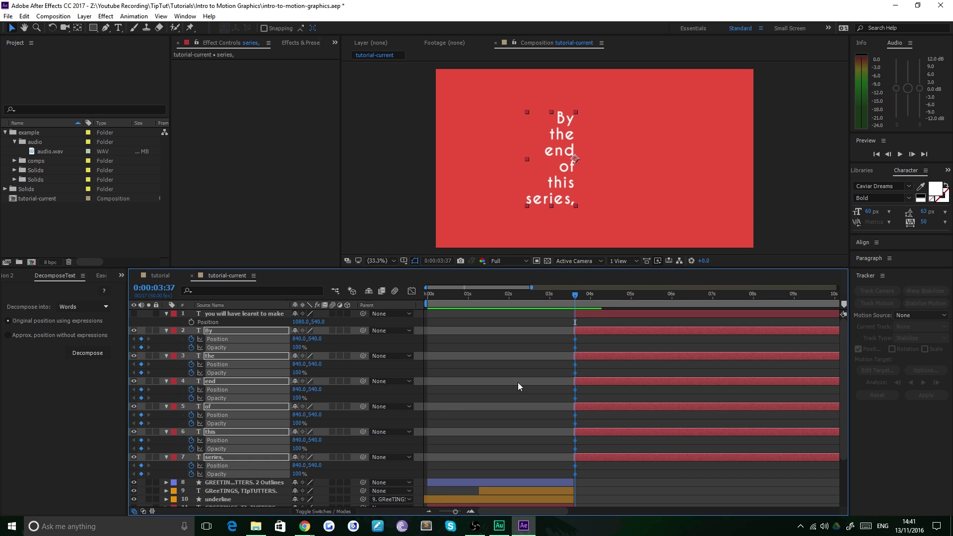
Play the audio from 0:00:03:25 against its waveform to check the beat timing, and return to 0:00:03:37.
left_click_drag(844, 381, 844, 462)
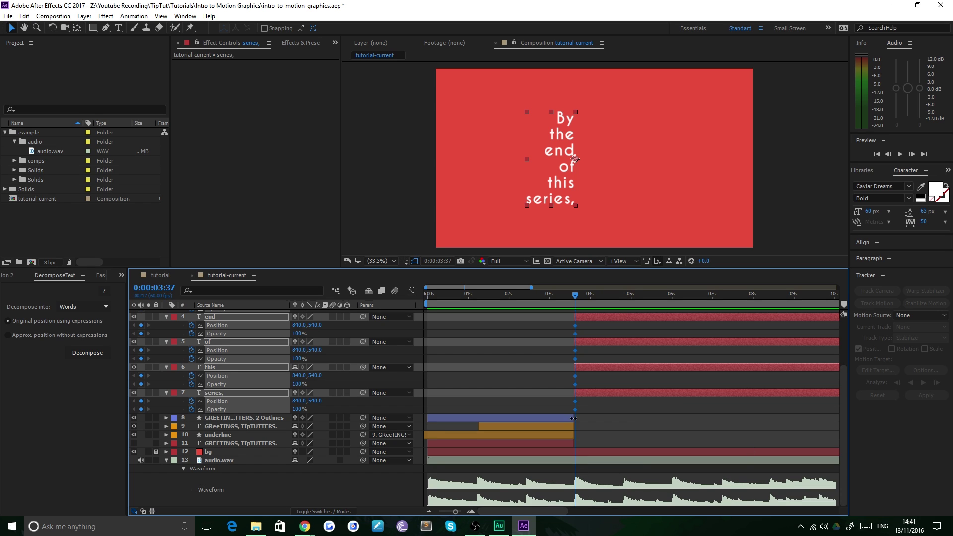
left_click(566, 294)
key("space")
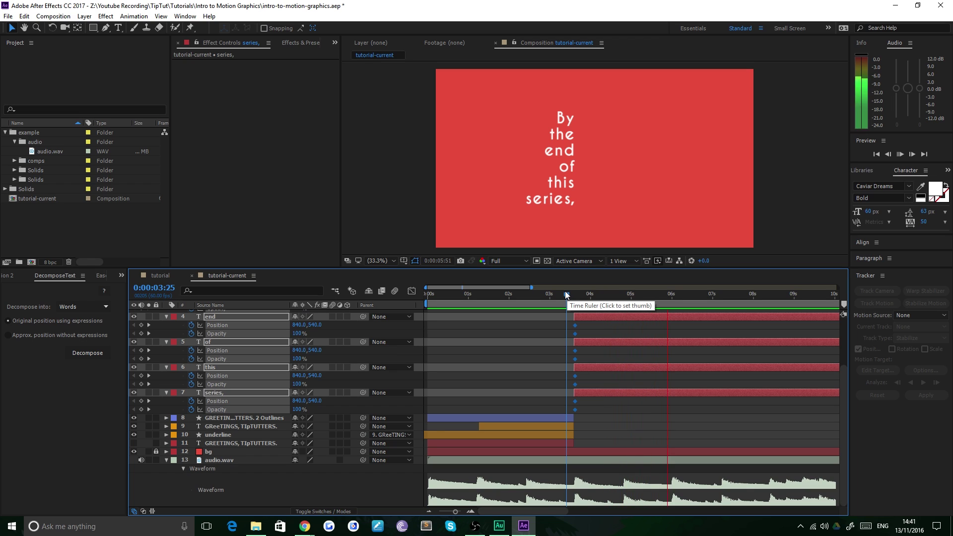
left_click(574, 296)
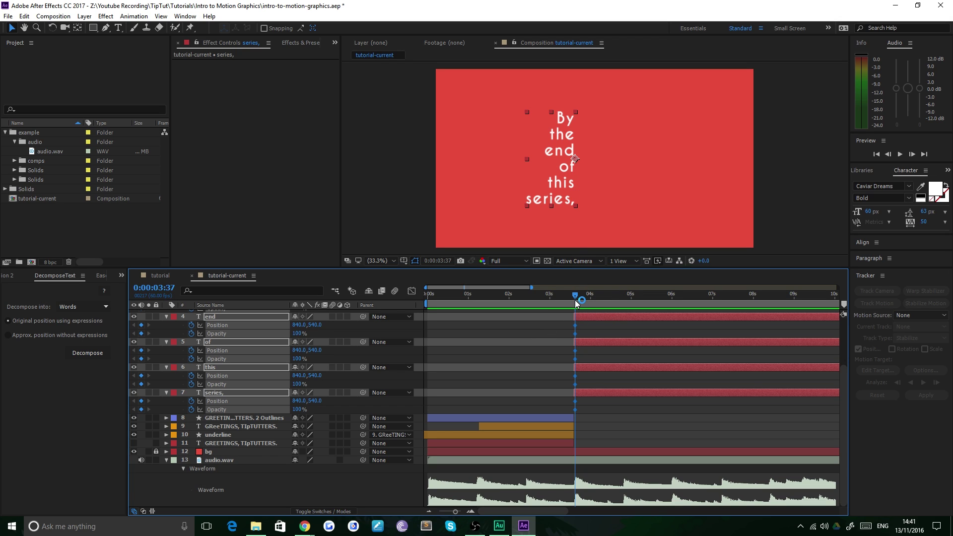
Add Position and Opacity keyframes at 0:00:04:01 to the "end", "of", "this" and "series," layers.
left_click_drag(578, 297, 592, 308)
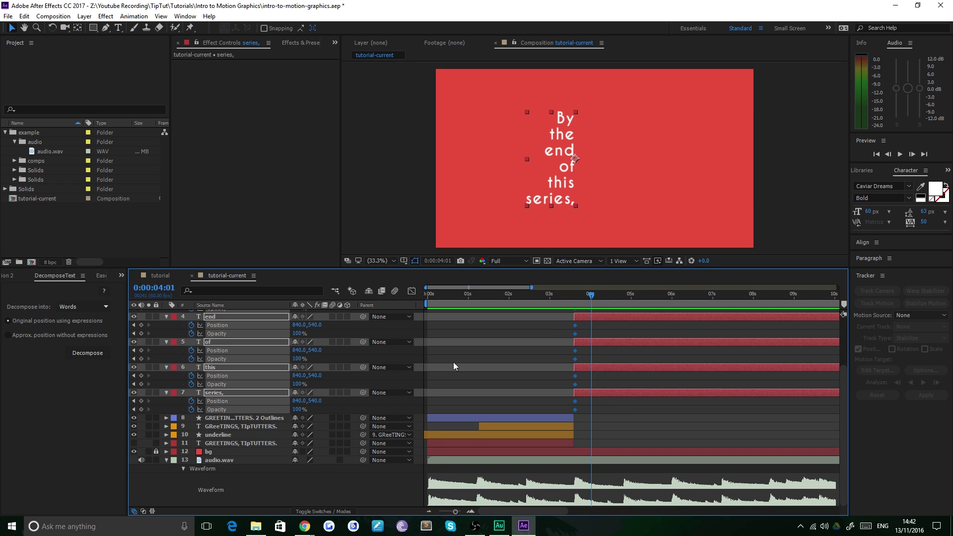
left_click(142, 410)
left_click(142, 325)
Set the opacity of the "end", "of", "this" and "series," layers to 0% at 0:00:03:37.
left_click(132, 354)
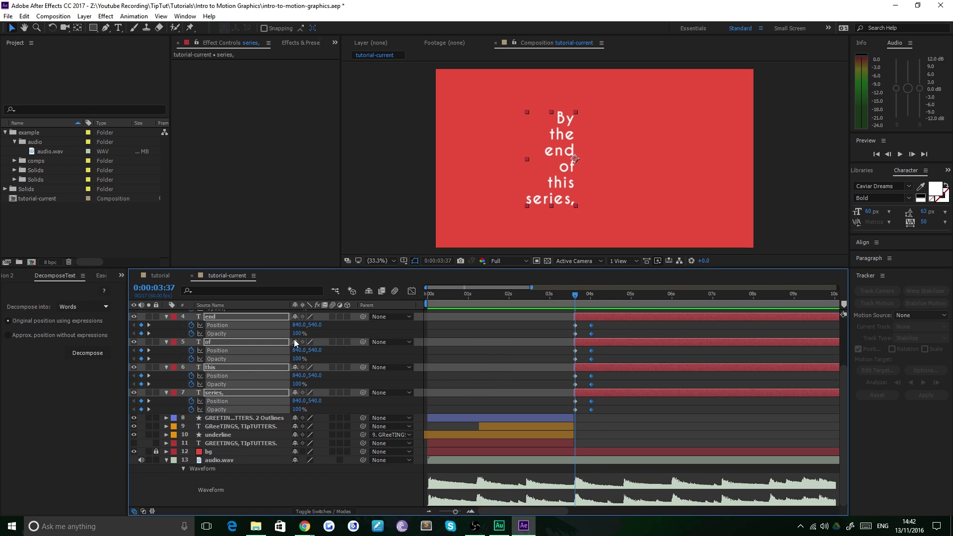
left_click(296, 334)
scroll(278, 422, "up", 3)
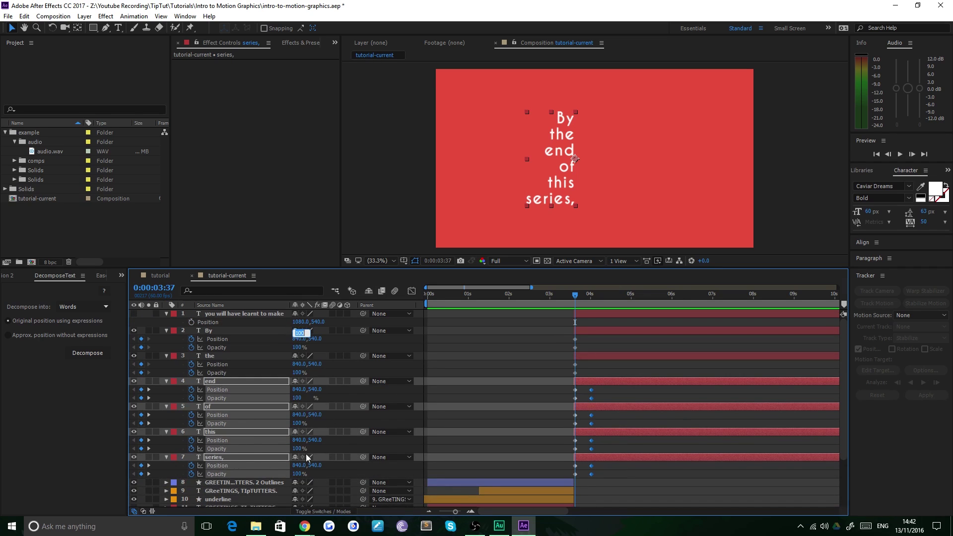
type("0")
key("Return")
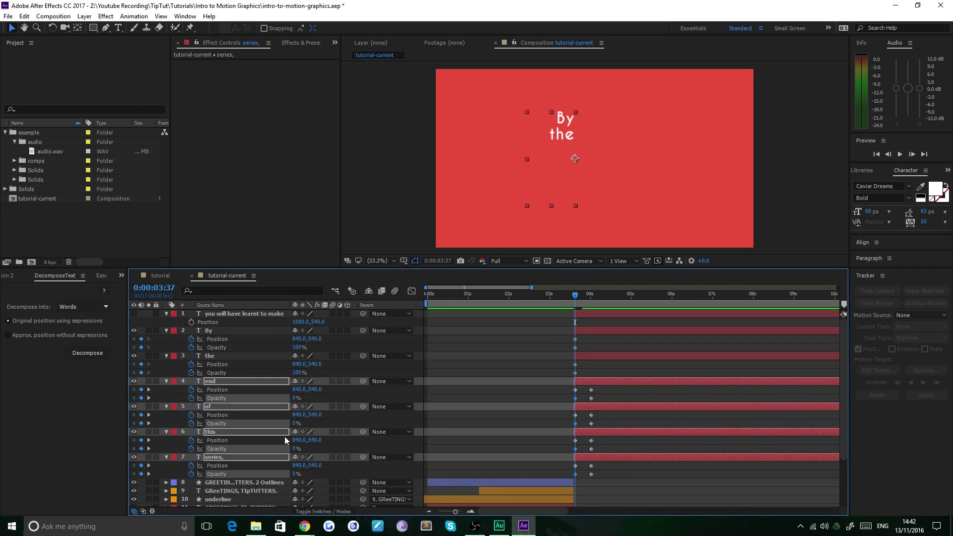
Add Position and Opacity keyframes to the "By" and "the" layers at the other words' second keyframe time.
left_click(217, 331)
left_click(226, 357, "shift")
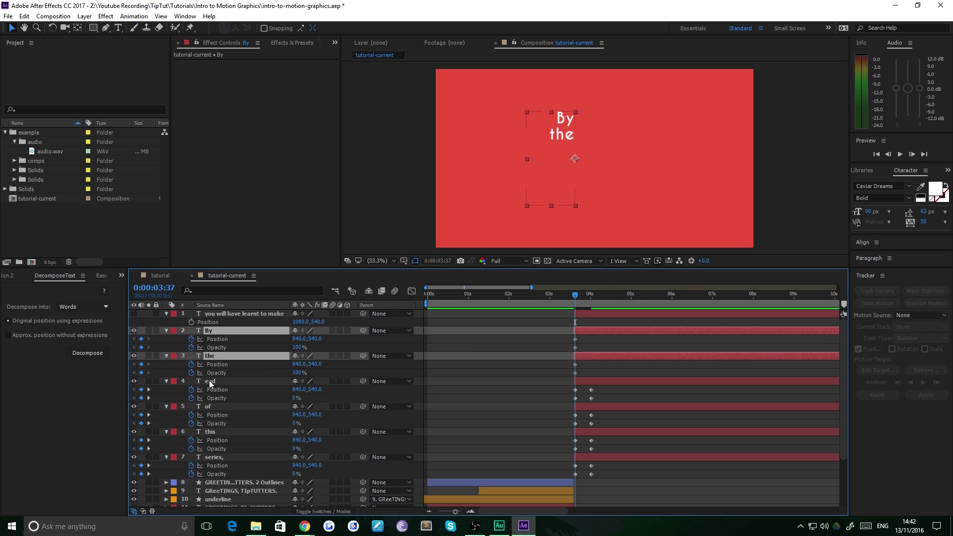
left_click(148, 389)
left_click_drag(142, 374, 141, 338)
Set the opacity of the "By" and "the" layers to 0% at their first keyframe, 0:00:03:37.
left_click(134, 348)
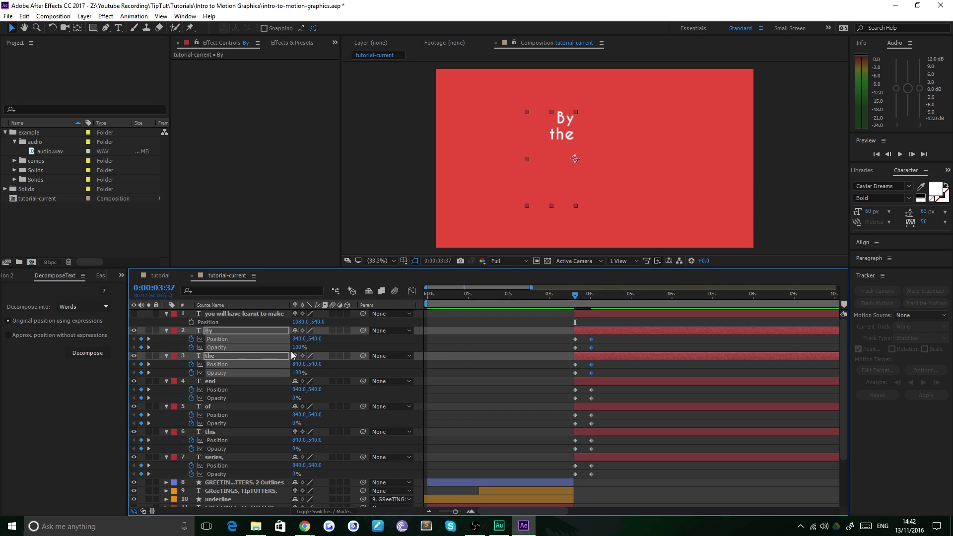
left_click(296, 348)
type("0")
key("Return")
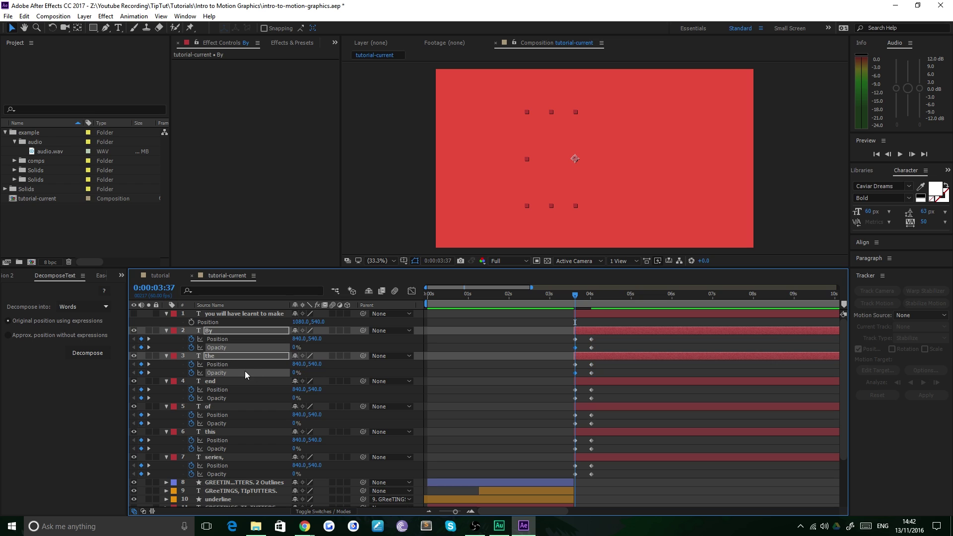
Shift all six word layers 90 px left at 0:00:03:37 so their starting position is 750, 540.
left_click(217, 331)
left_click(208, 458, "shift")
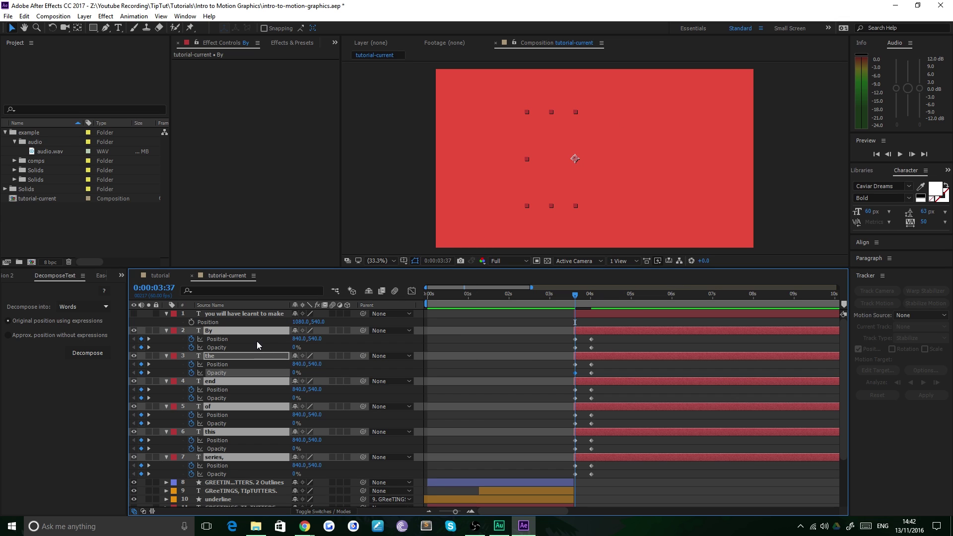
key("shift+Left")
key("shift+Left")
key("shift+Left")
key("shift+Left")
key("shift+Left")
key("shift+Left")
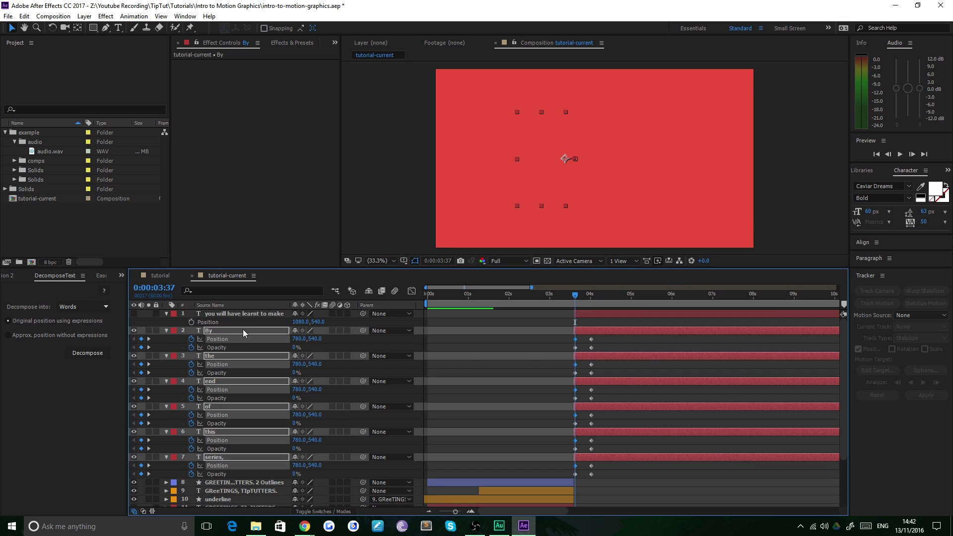
key("shift+Left")
key("shift+Left")
key("shift+Left")
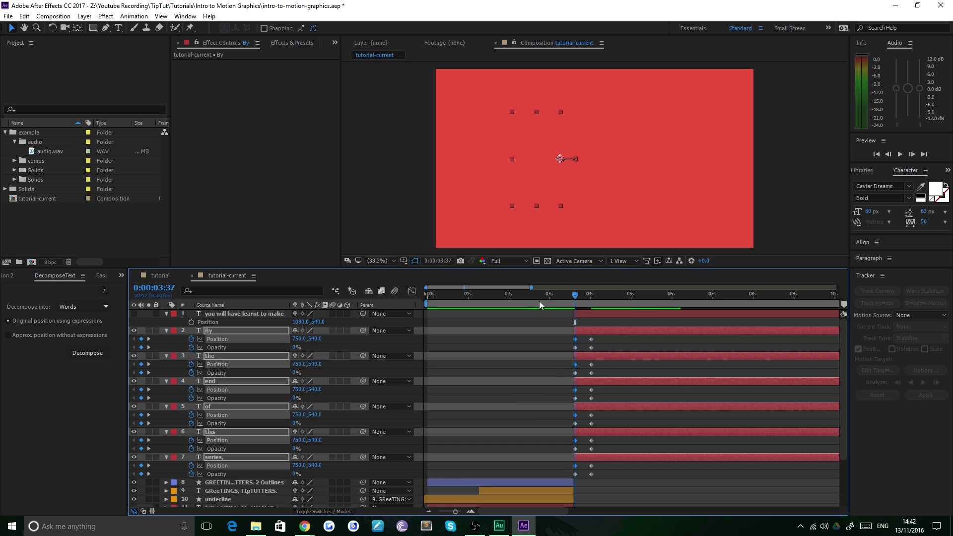
Preview the words' fade-and-slide entrance from just before 0:00:03:37.
key("space")
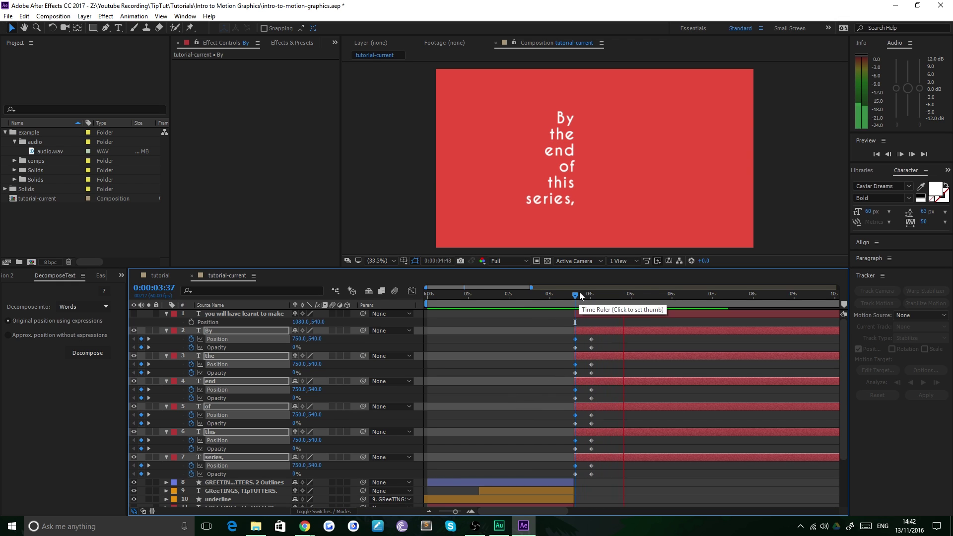
left_click_drag(574, 295, 570, 296)
key("space")
key("space")
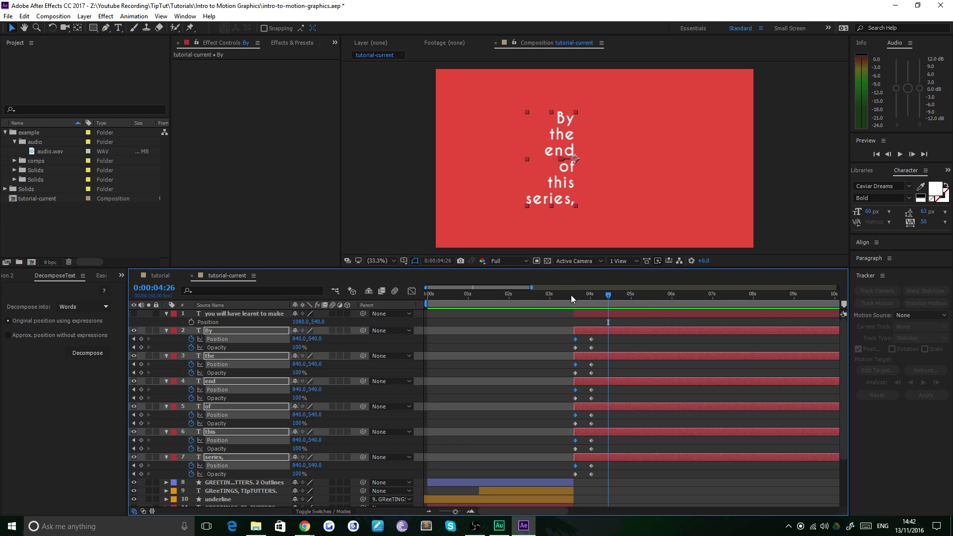
Apply Motion v2's combined in-and-out easing at full strength to all Position and Opacity keyframes of the six word layers.
left_click(538, 345)
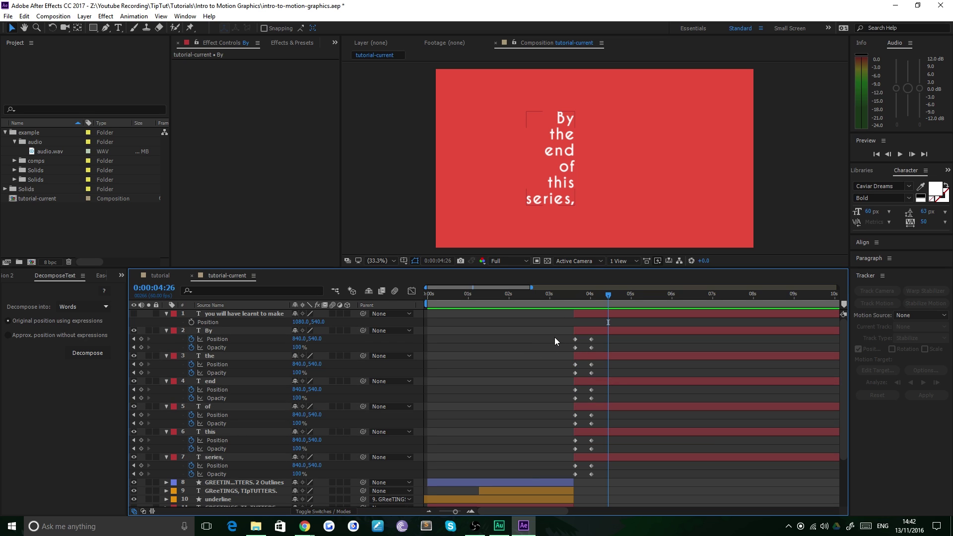
left_click_drag(555, 338, 625, 478)
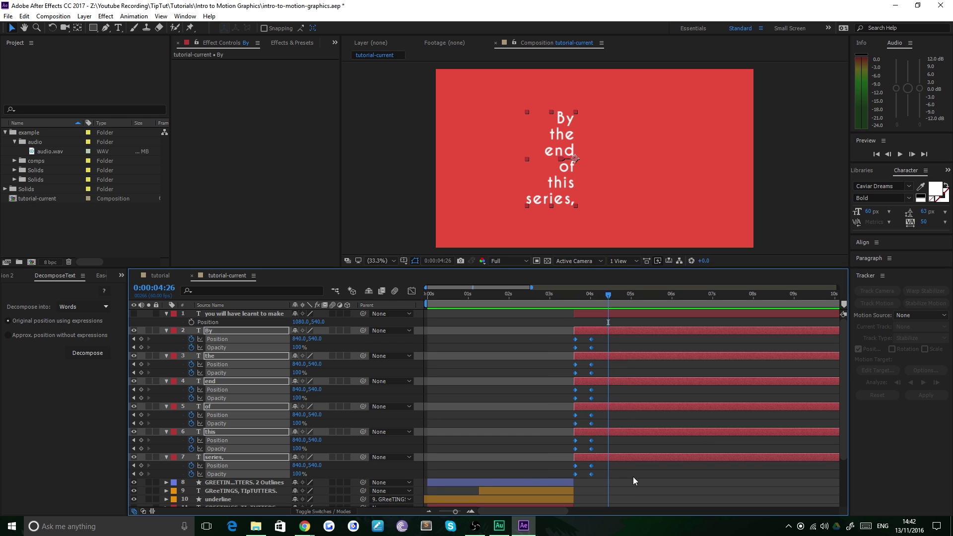
left_click(12, 276)
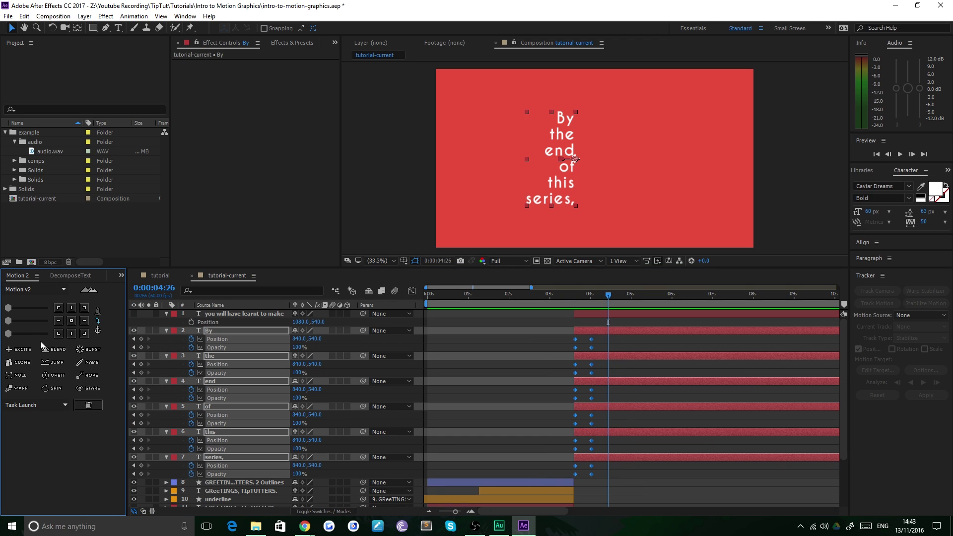
left_click_drag(9, 334, 102, 333)
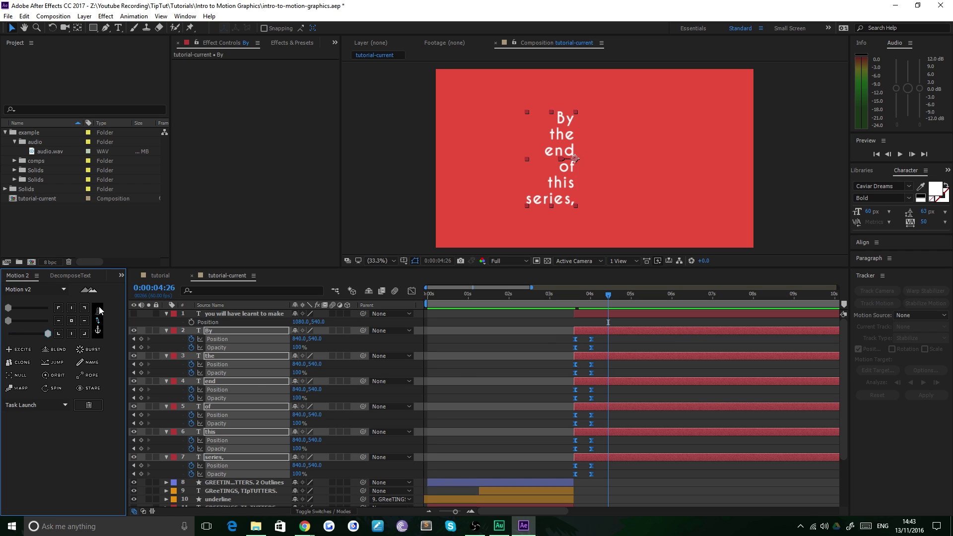
Reshape the word layers' speed graph by shortening the first keyframe's outgoing influence so the motion starts fast and slows down.
key("shift+F3")
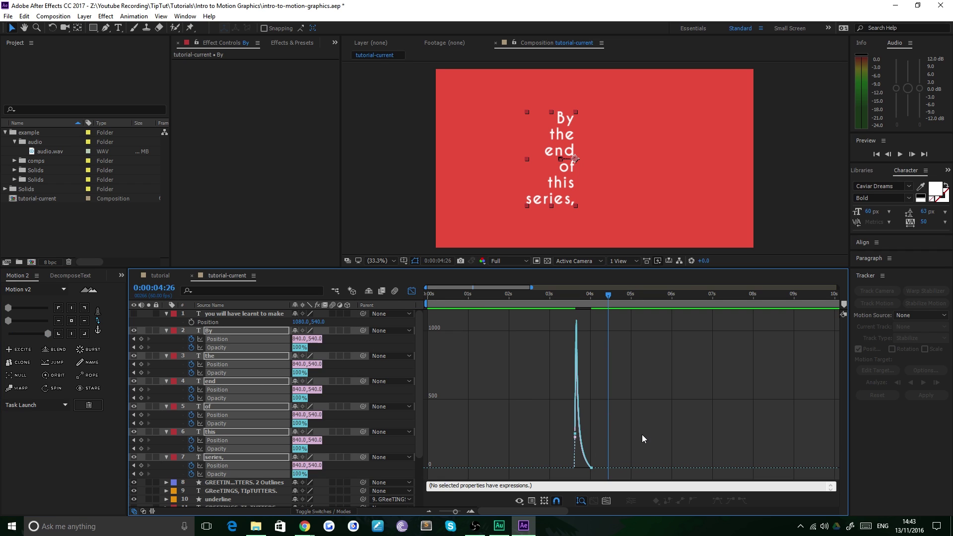
left_click_drag(598, 414, 551, 475)
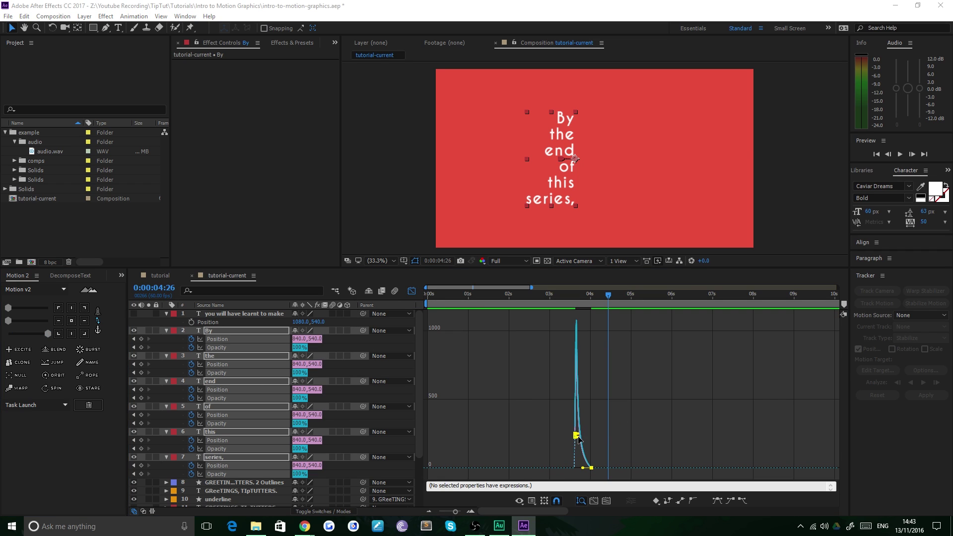
left_click_drag(578, 436, 574, 437)
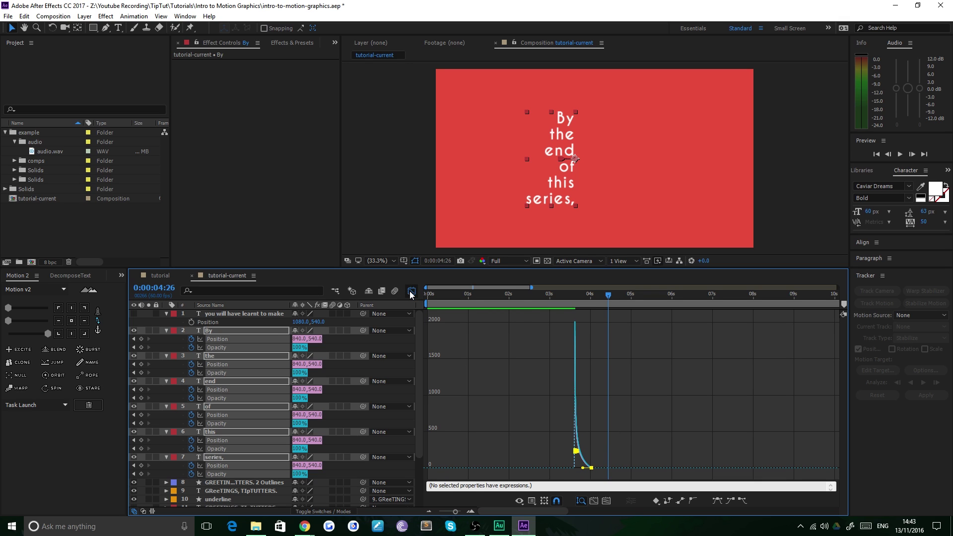
left_click(411, 292)
Preview the eased word entrance from just before its first keyframes and scrub through the animation to check the motion.
left_click_drag(593, 296, 564, 299)
key("space")
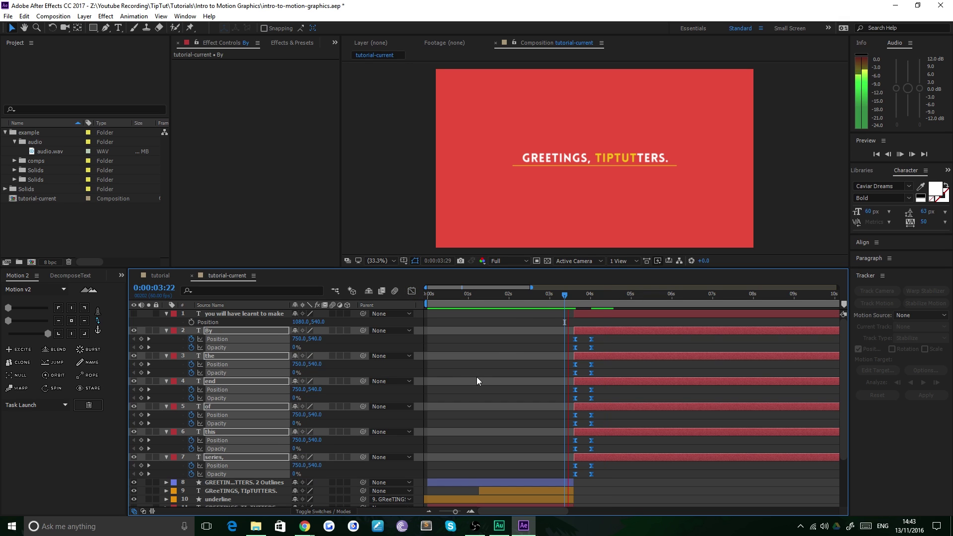
left_click(559, 298)
key("space")
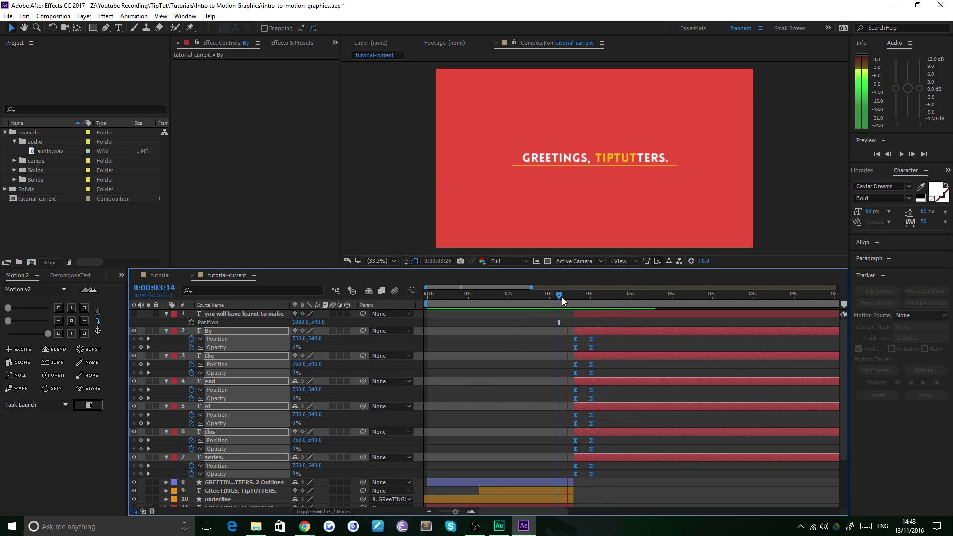
key("space")
left_click_drag(566, 300, 572, 297)
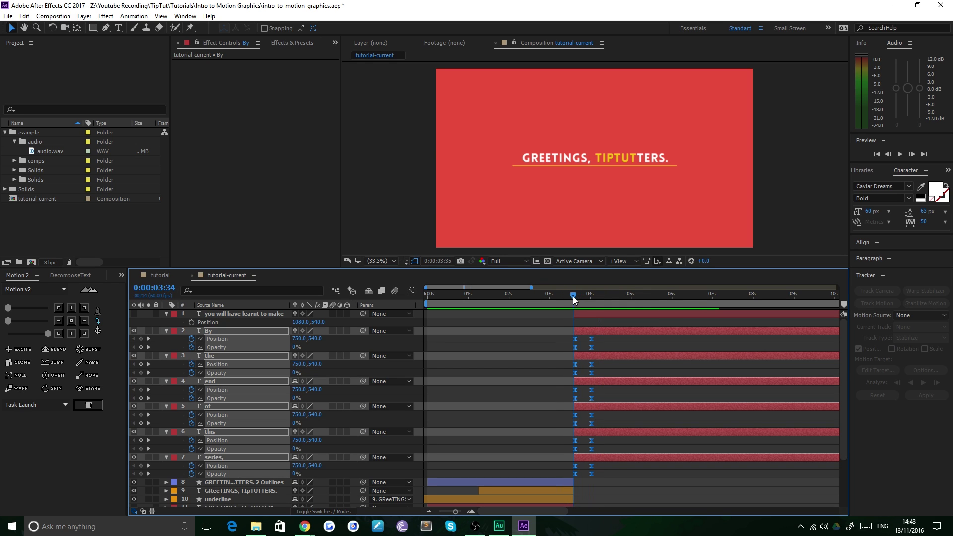
left_click_drag(456, 512, 460, 512)
left_click_drag(844, 367, 845, 378)
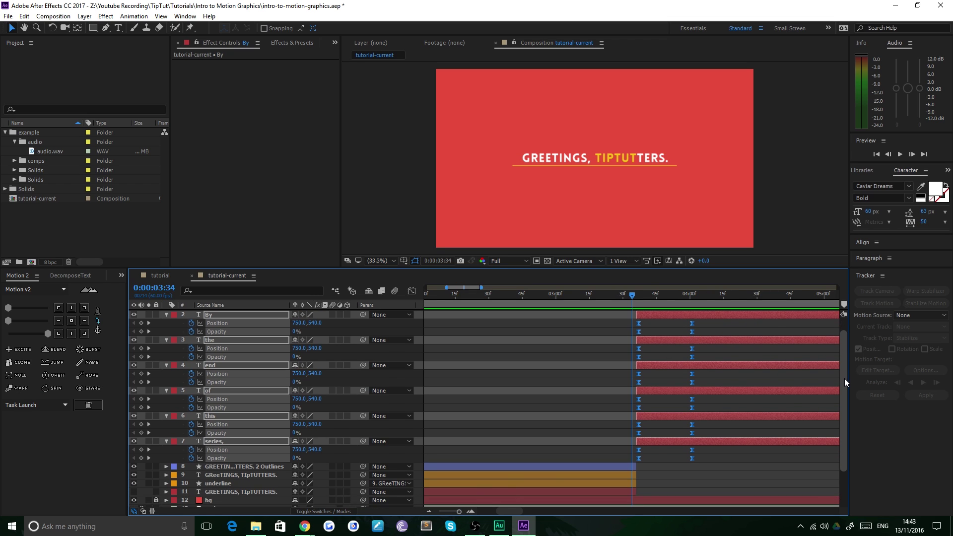
left_click_drag(631, 296, 752, 313)
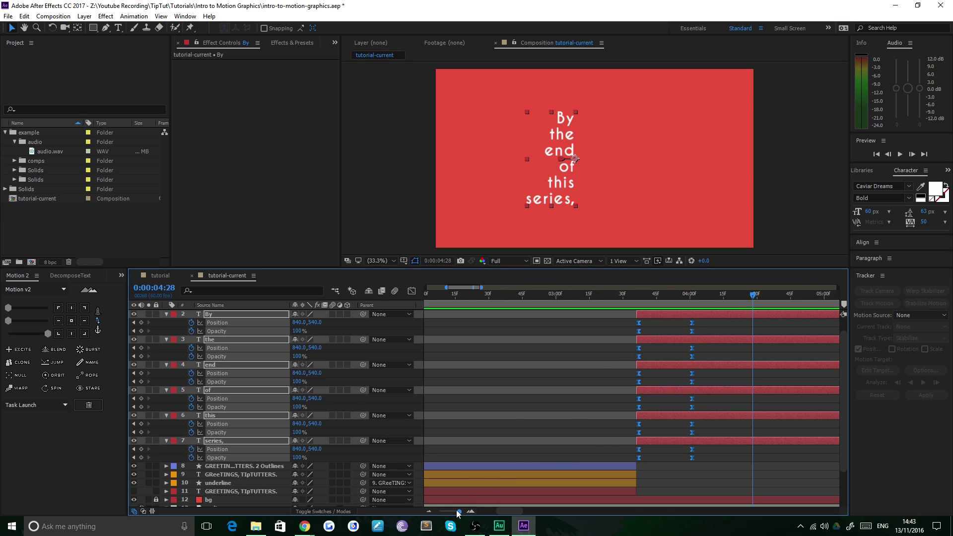
Try to stagger the words manually by moving the "the" layer later in time, and undo the shift.
left_click_drag(459, 511, 449, 514)
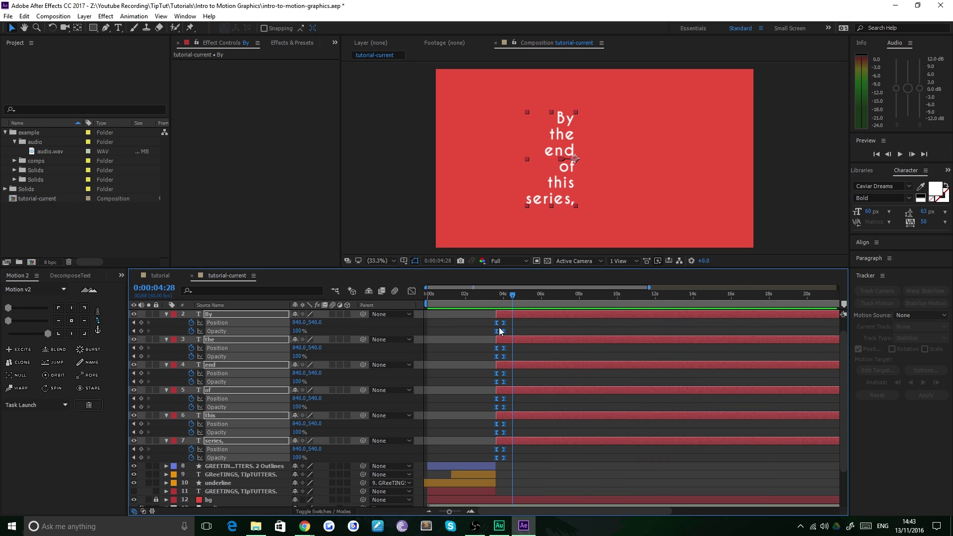
left_click(528, 356)
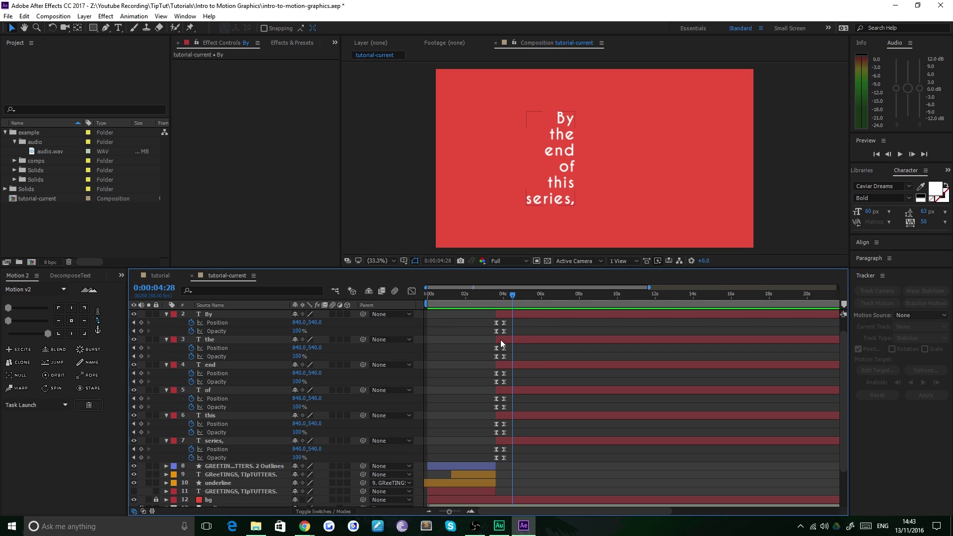
left_click_drag(499, 339, 523, 364)
key("ctrl+z")
key("ctrl+z")
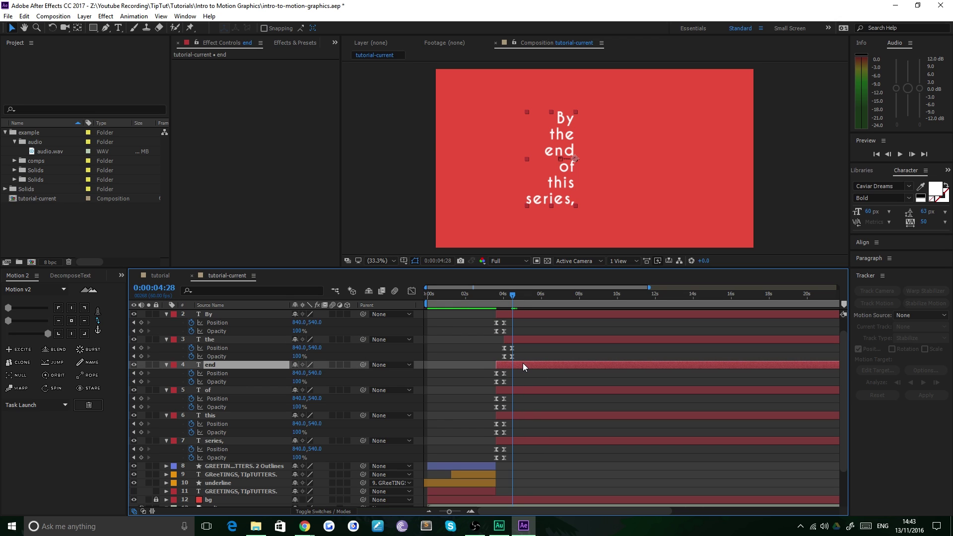
Trim the out points of all six word layers, "By" to "series,", to their second keyframe at 0:00:04:01.
left_click(467, 361)
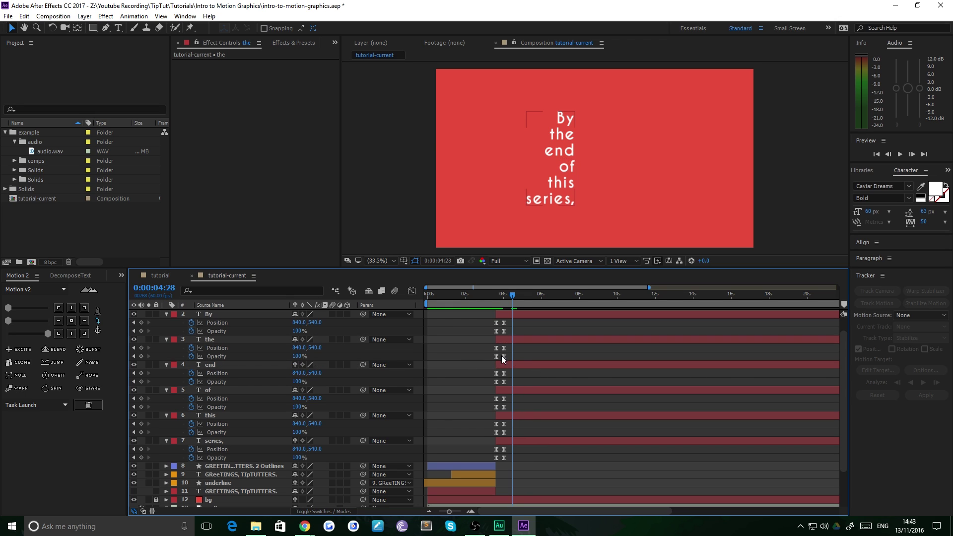
left_click(218, 316)
left_click(219, 442, "shift")
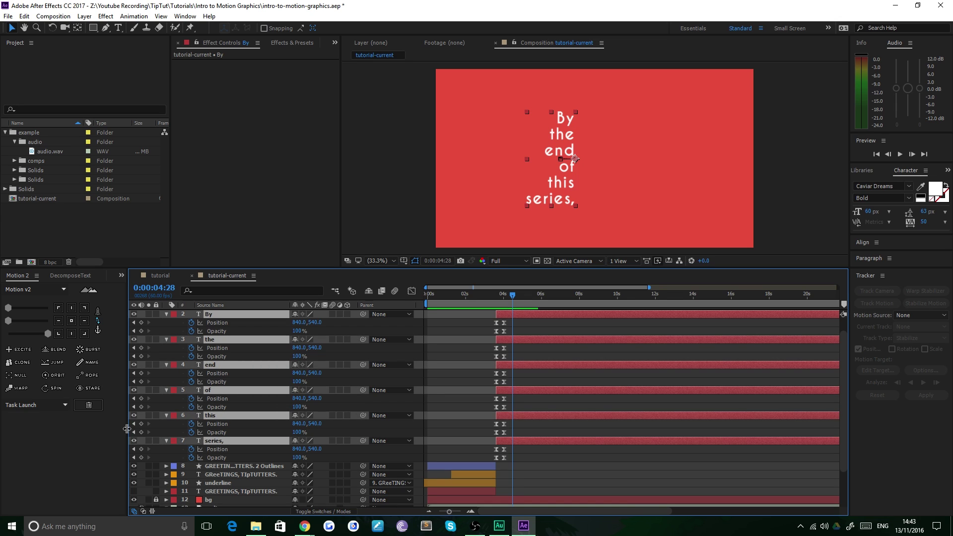
key("j")
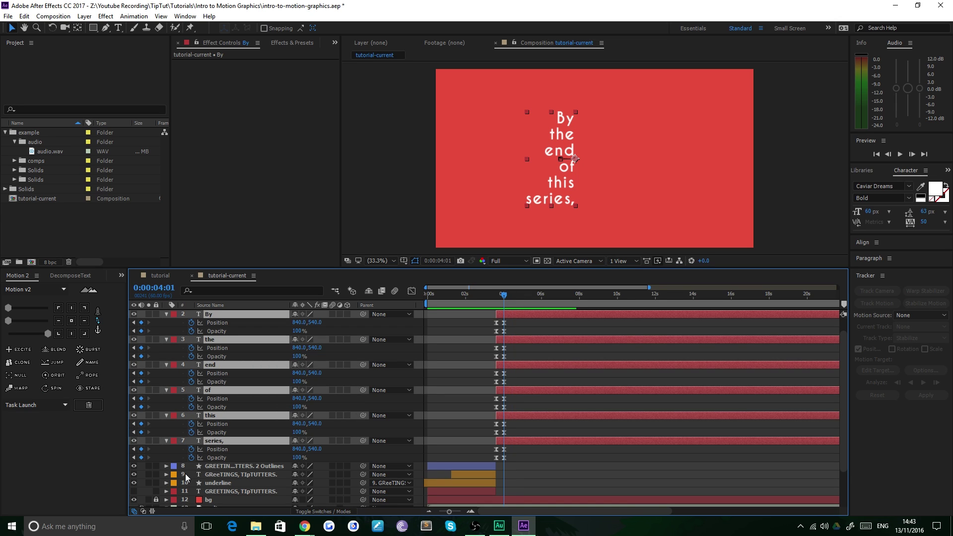
key("alt+]")
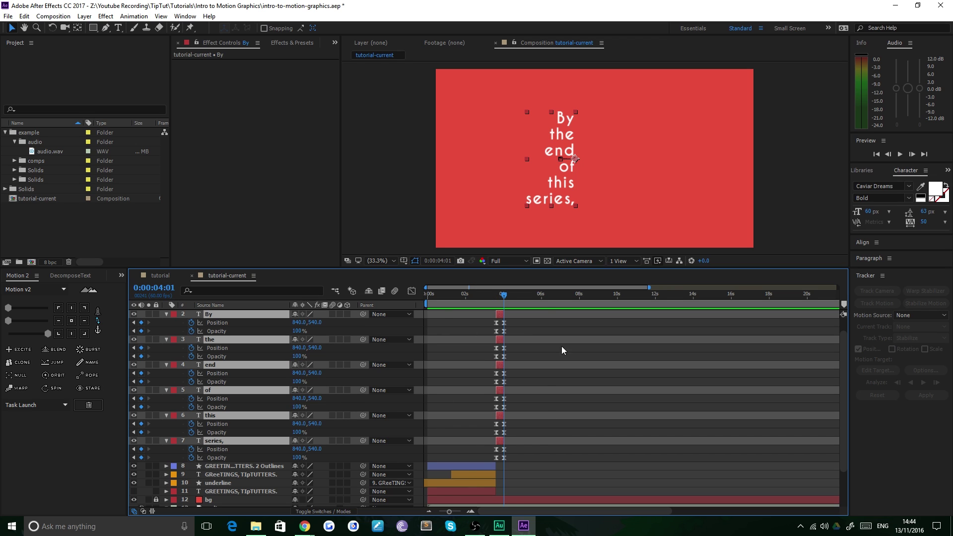
Preview the trimmed word layers from just before their in point.
left_click(493, 296)
key("space")
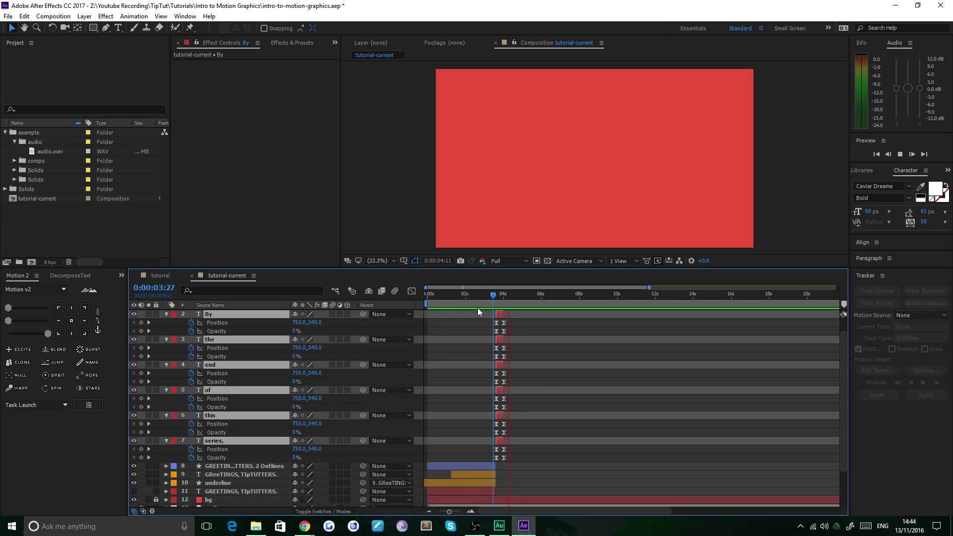
left_click(489, 296)
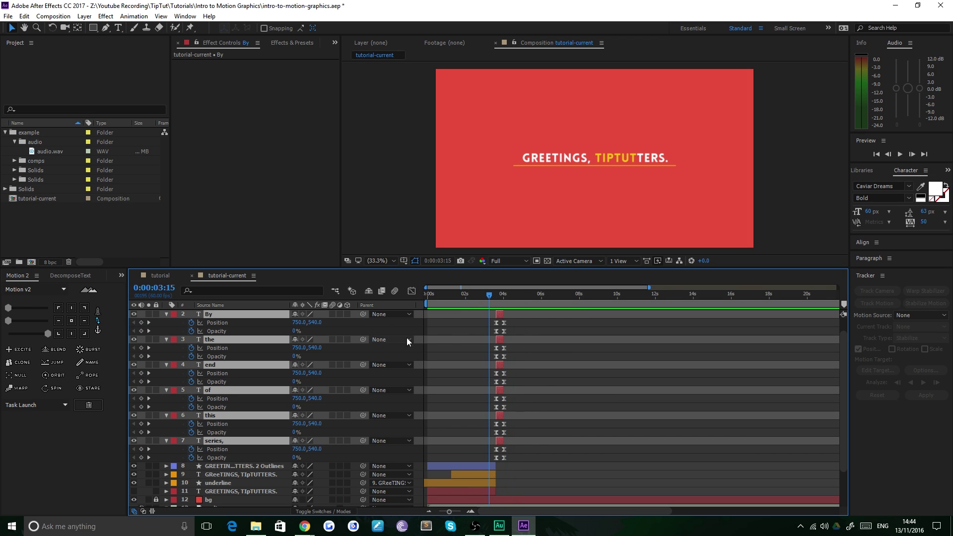
Sequence the six word layers in order from "By" to "series," with Sequence Layers, leaving Overlap off.
left_click(451, 336)
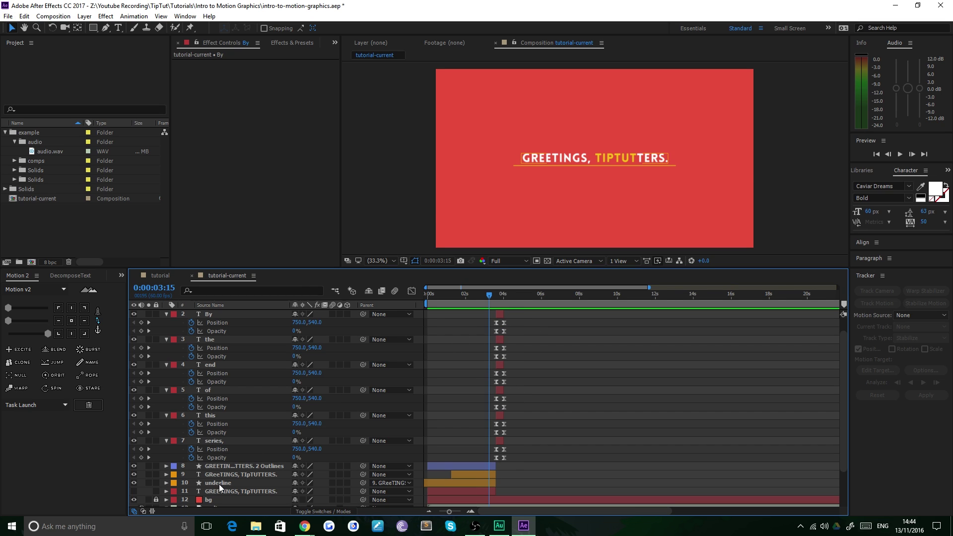
left_click(225, 315)
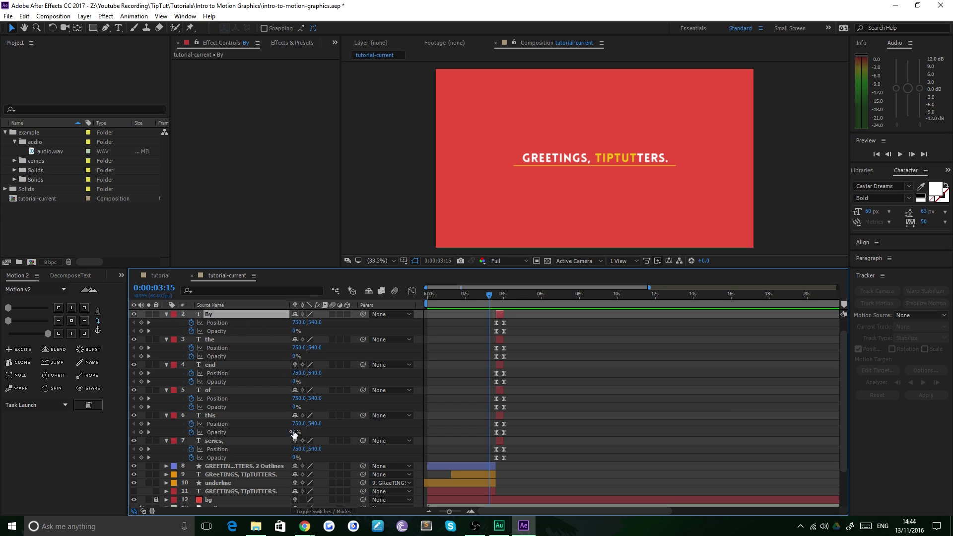
left_click(221, 442, "shift")
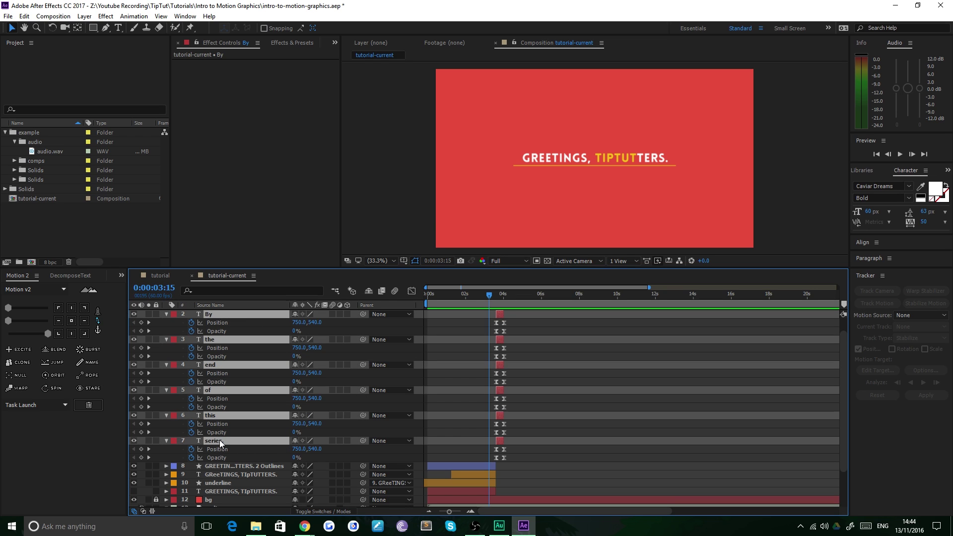
right_click(214, 342)
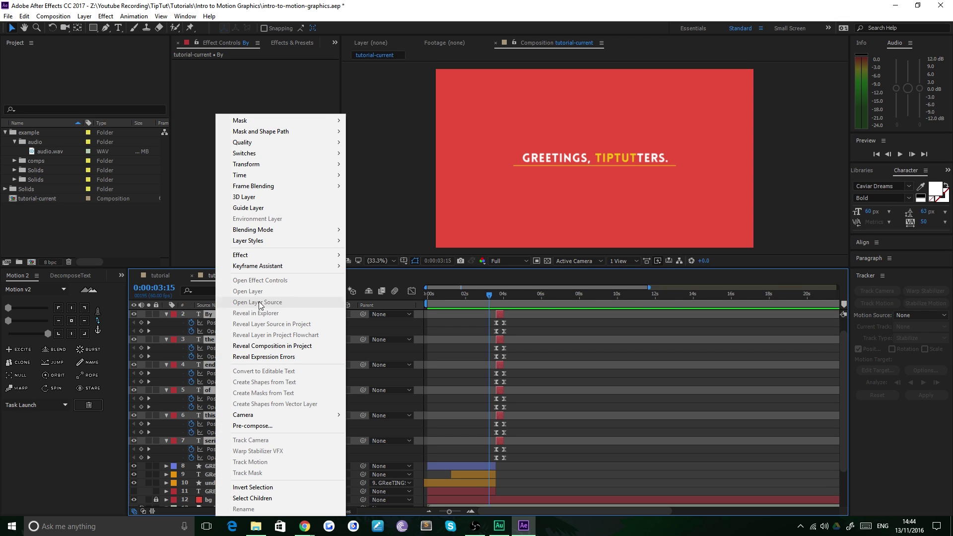
mouse_move(267, 271)
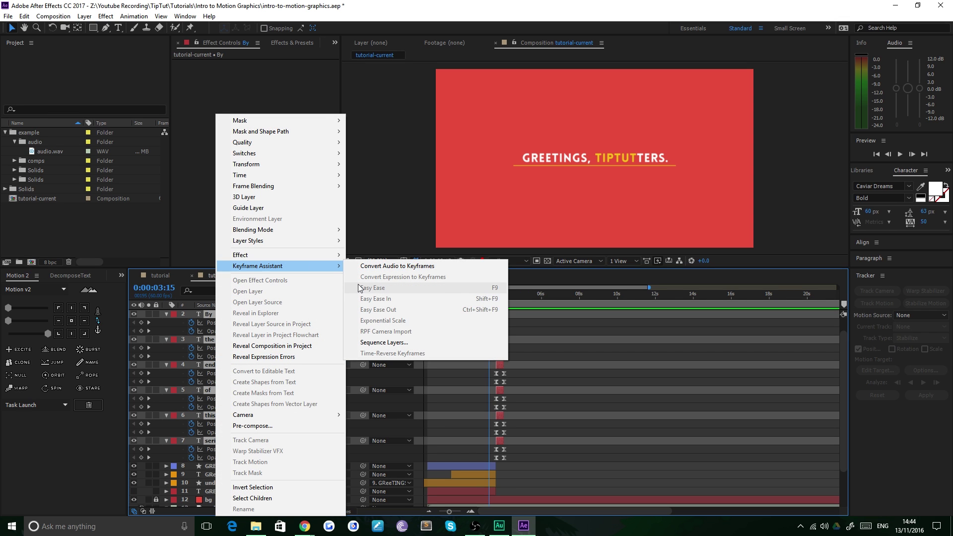
left_click(436, 344)
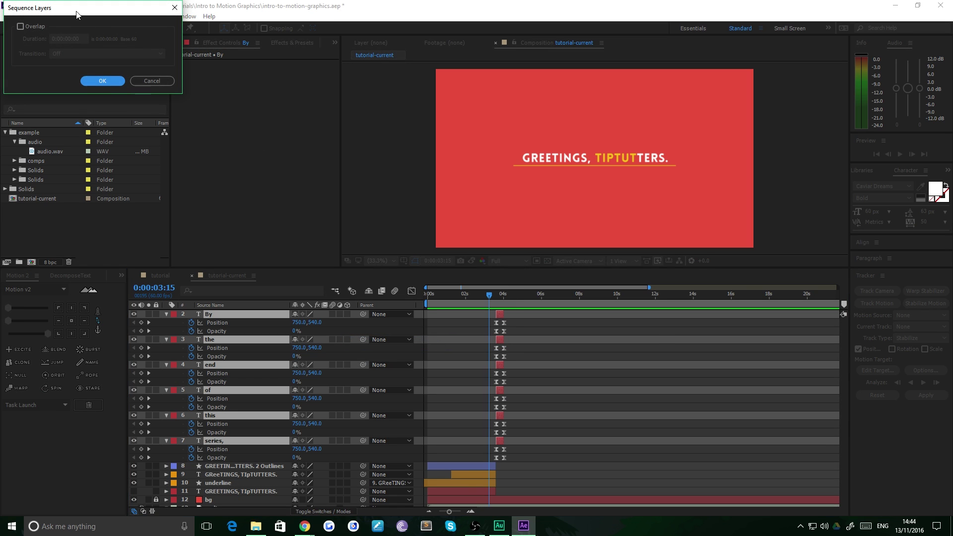
left_click_drag(77, 11, 225, 147)
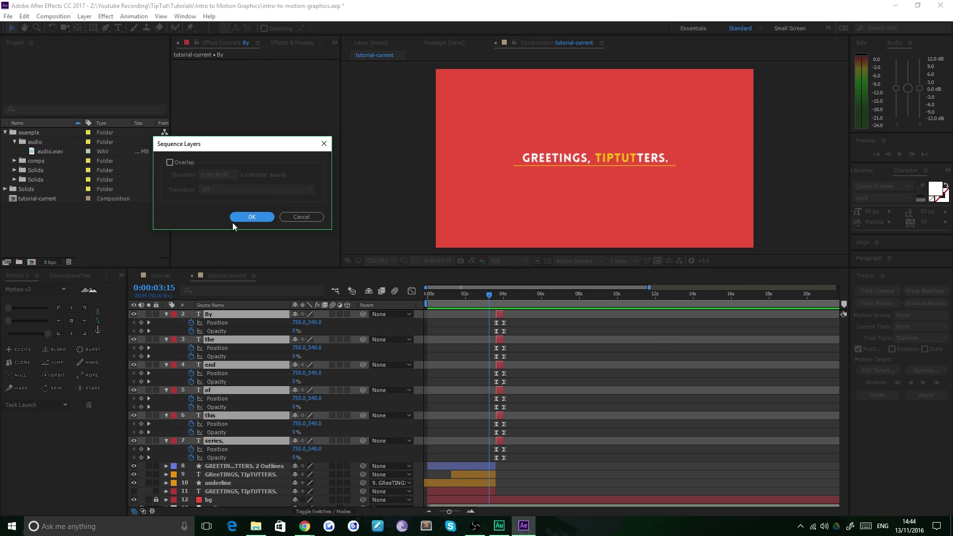
left_click(247, 217)
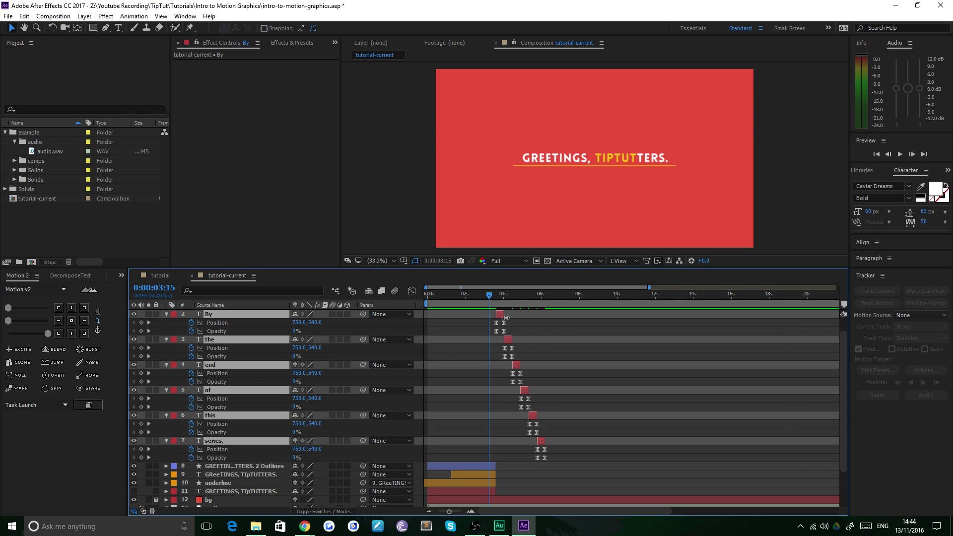
Preview the sequenced words from 0:00:02:35 and again from 0:00:03:37 to check their timing against the audio.
left_click(477, 293)
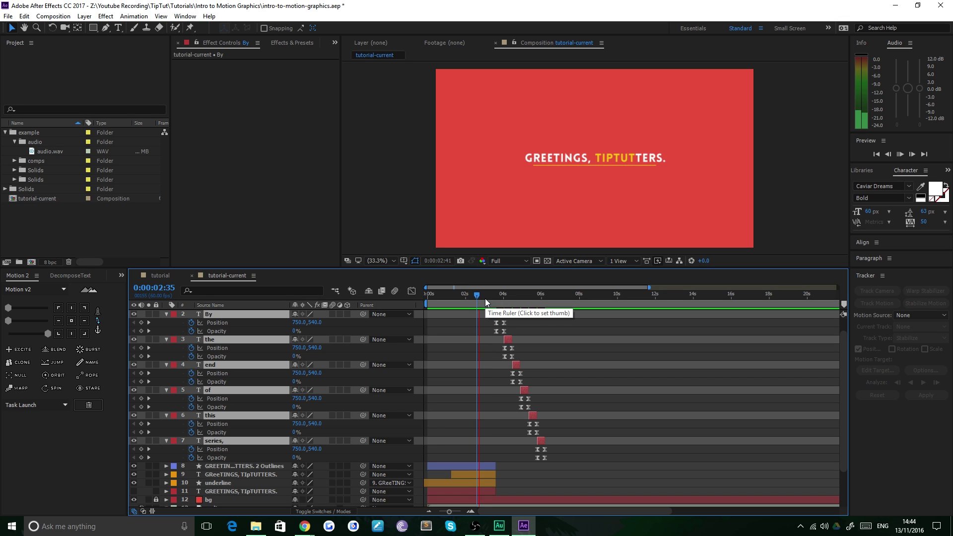
key("space")
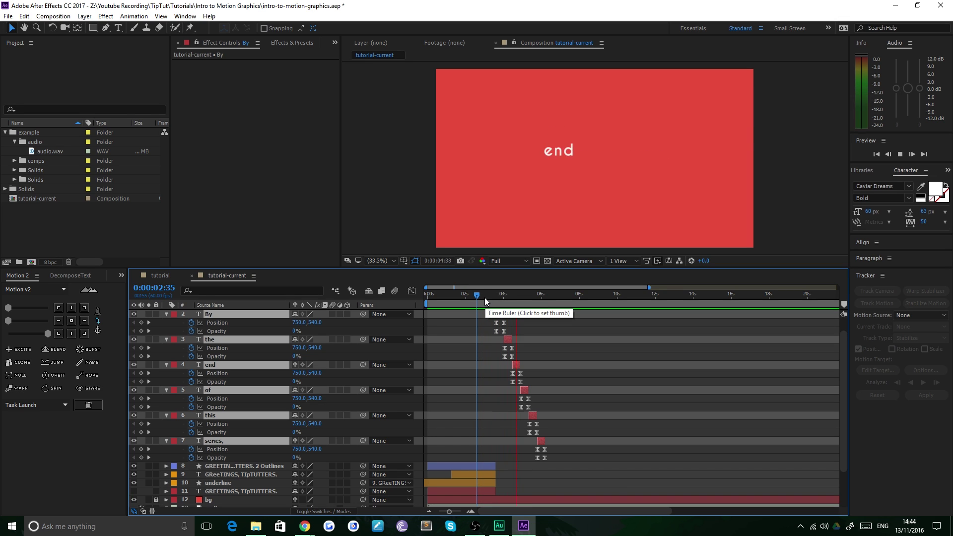
key("space")
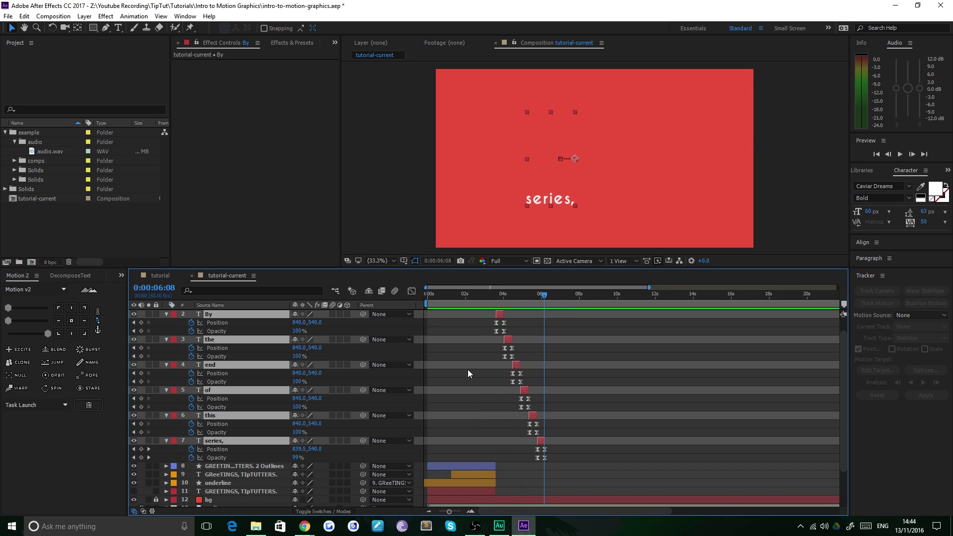
left_click(496, 295)
key("space")
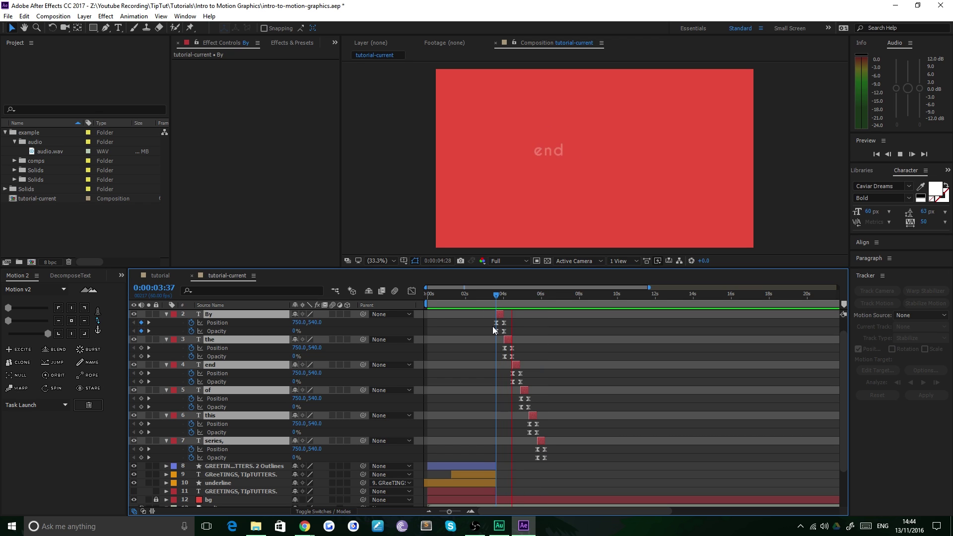
key("space")
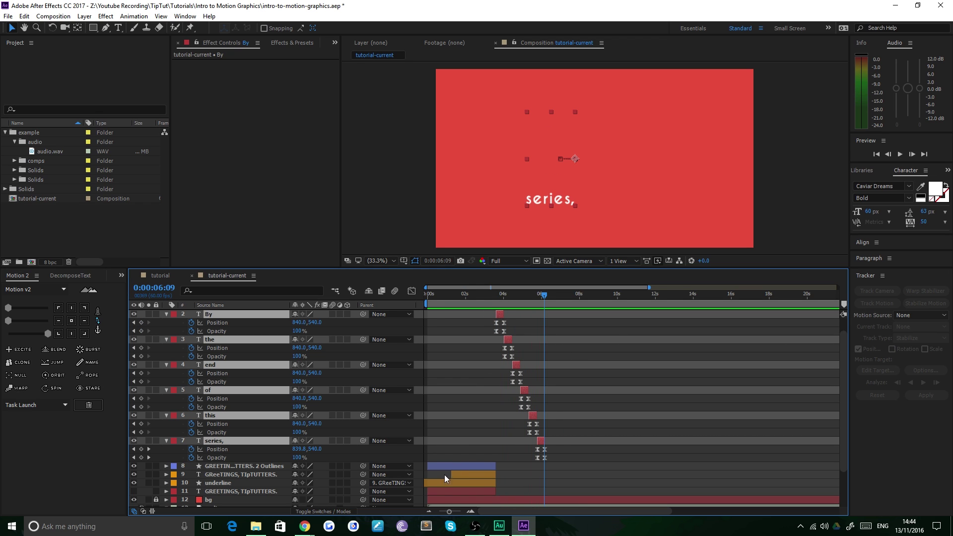
left_click_drag(449, 514, 457, 513)
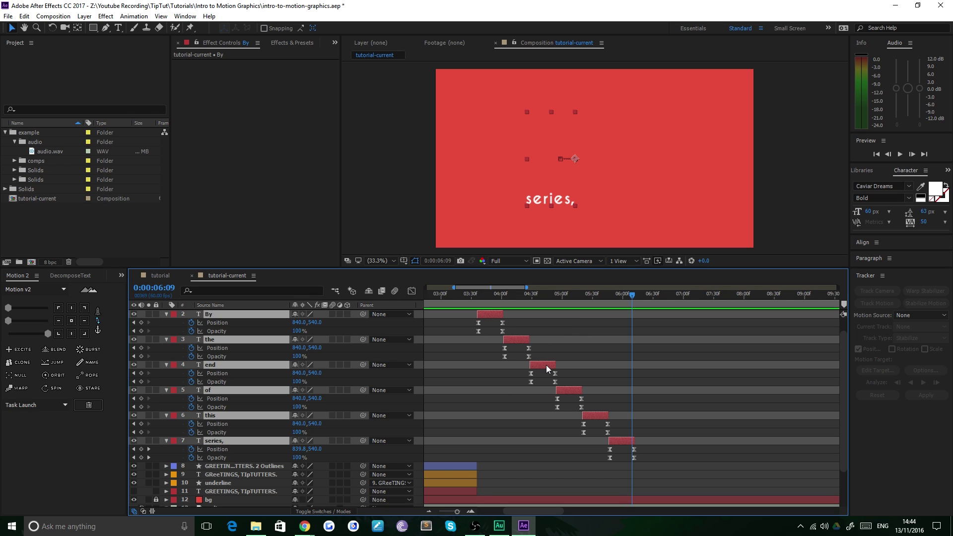
Move the "the" layer to start at 0:00:04:01 and the "end" layer to start right where "the" ends.
left_click_drag(492, 301, 503, 298)
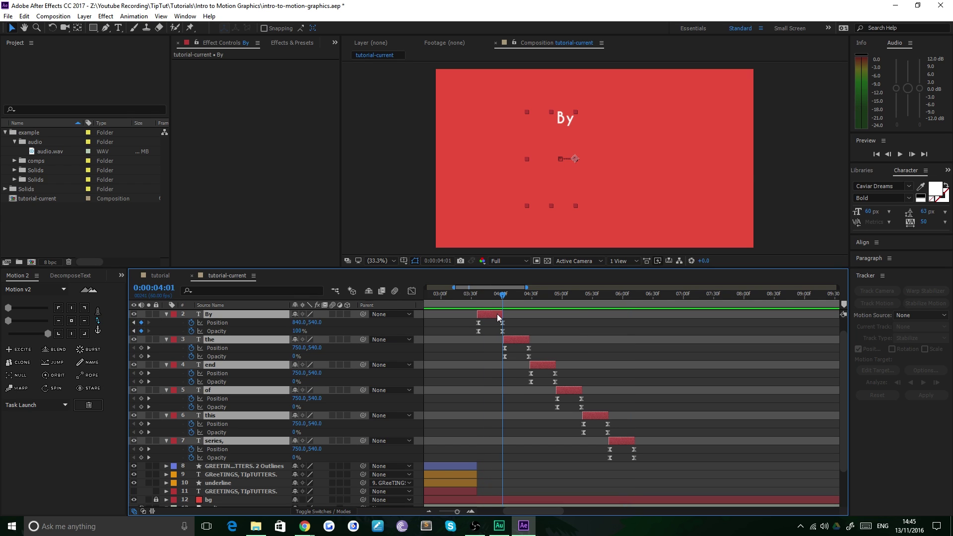
key("ctrl+shift+a")
left_click_drag(512, 341, 511, 340)
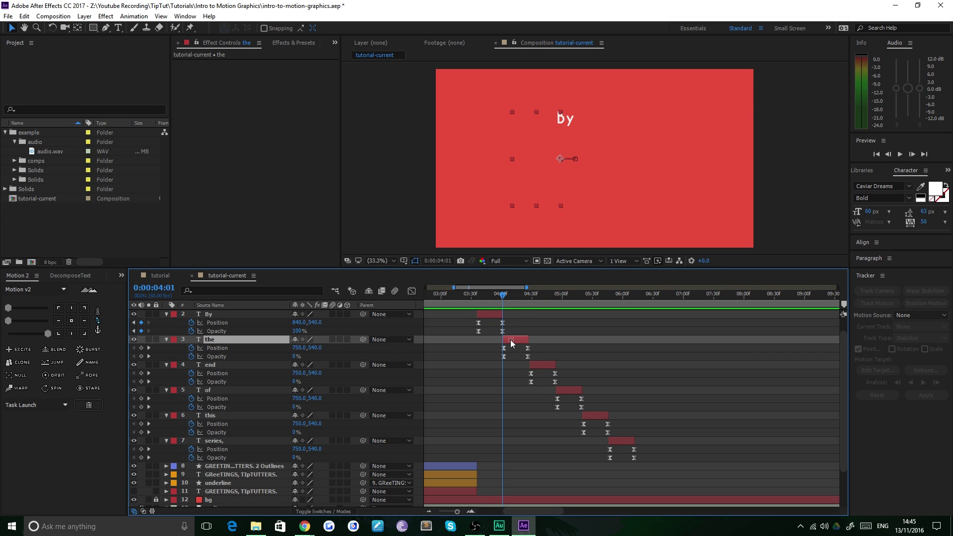
left_click_drag(505, 298, 526, 296)
left_click_drag(542, 363, 538, 364)
Move the "of", "this" and "series," layers earlier to start at 0:00:04:49, 0:00:05:14 and 0:00:05:40.
left_click_drag(527, 295, 554, 297)
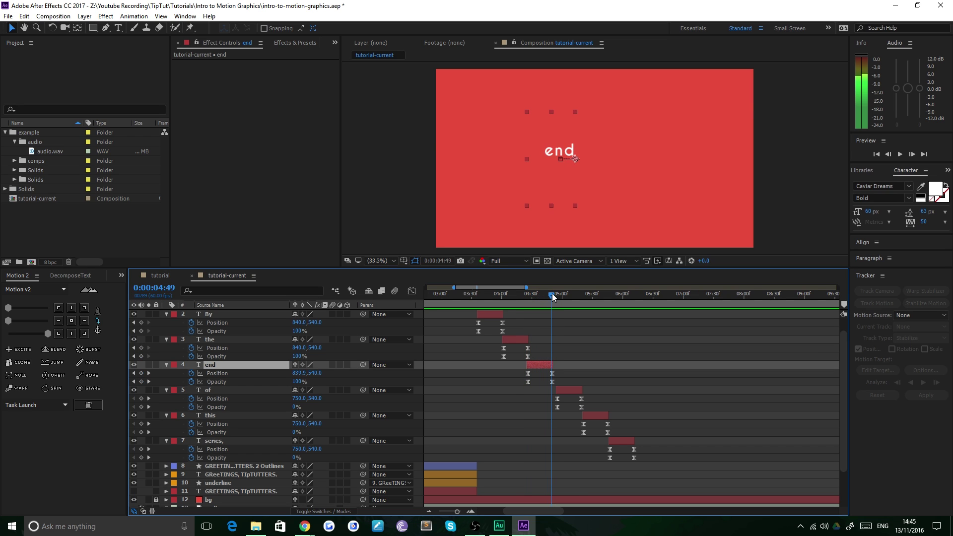
left_click(568, 391)
left_click_drag(568, 391, 563, 391)
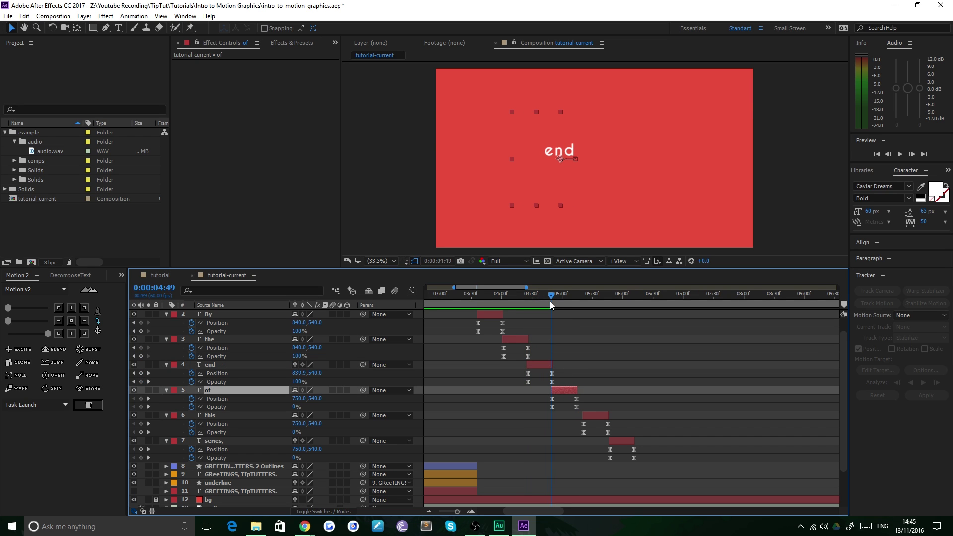
left_click_drag(553, 298, 577, 297)
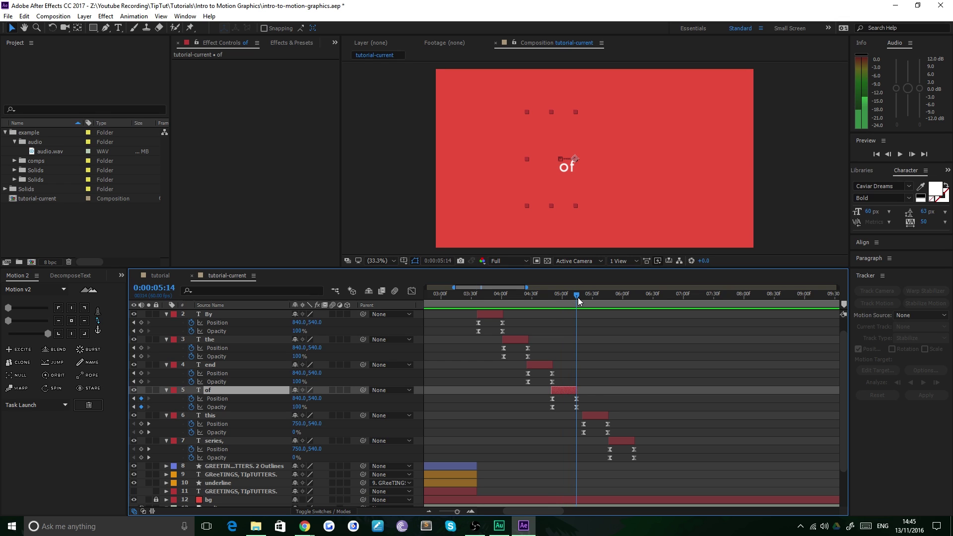
left_click_drag(594, 420, 587, 419)
left_click_drag(578, 298, 602, 297)
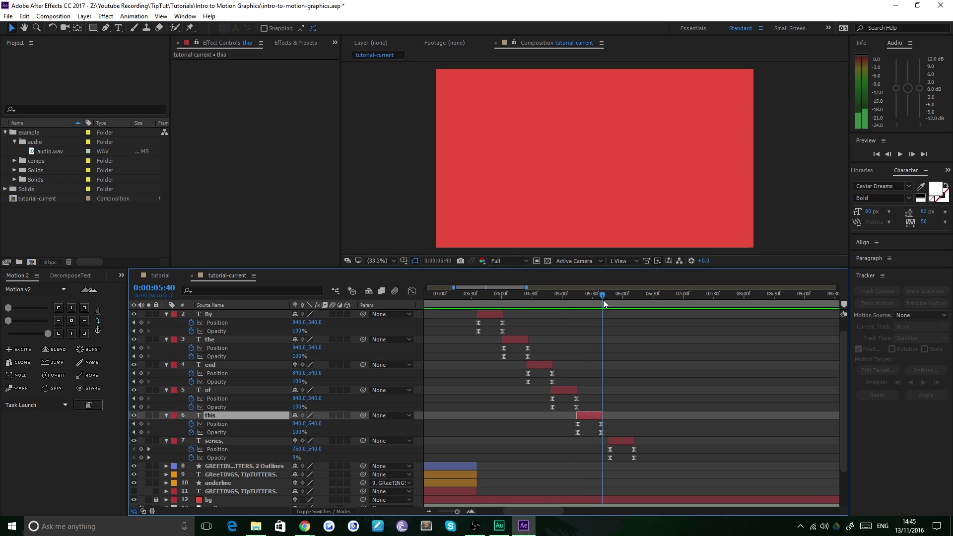
left_click_drag(615, 443, 609, 444)
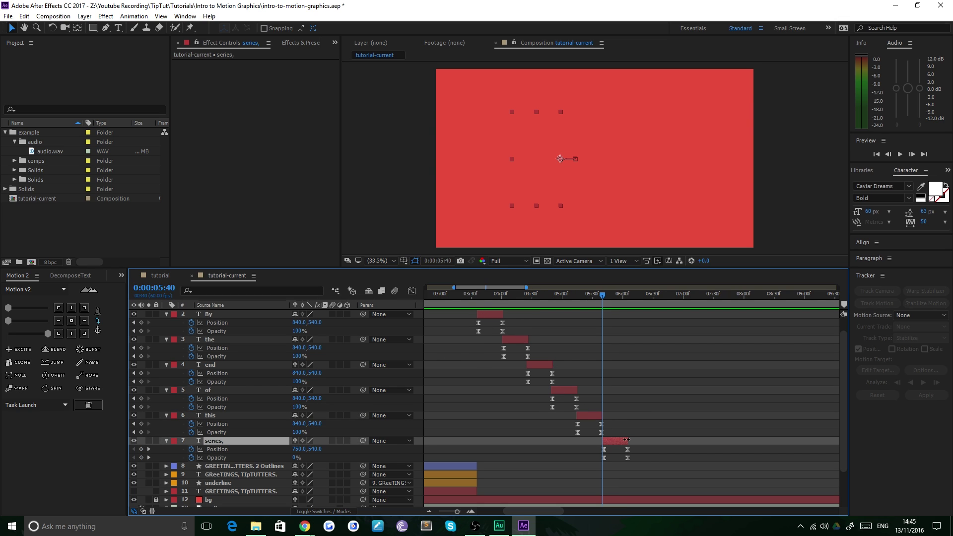
Preview the retimed word sequence from 0:00:03:15 through "series," against the audio.
left_click_drag(457, 512, 453, 514)
left_click(522, 297)
key("space")
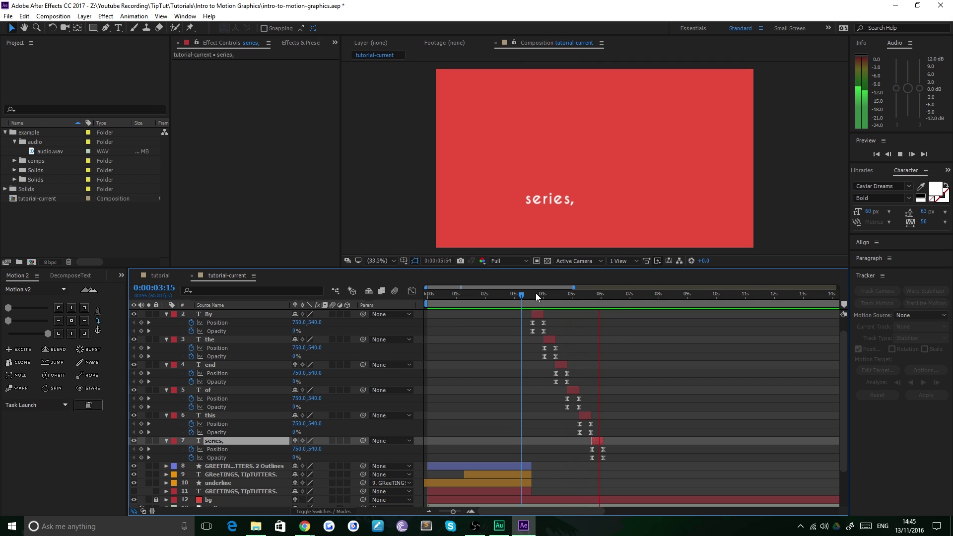
key("space")
Trim the in point of the "you will have learnt to make" layer to 0:00:06:03 and make the layer visible.
scroll(505, 407, "up", 1)
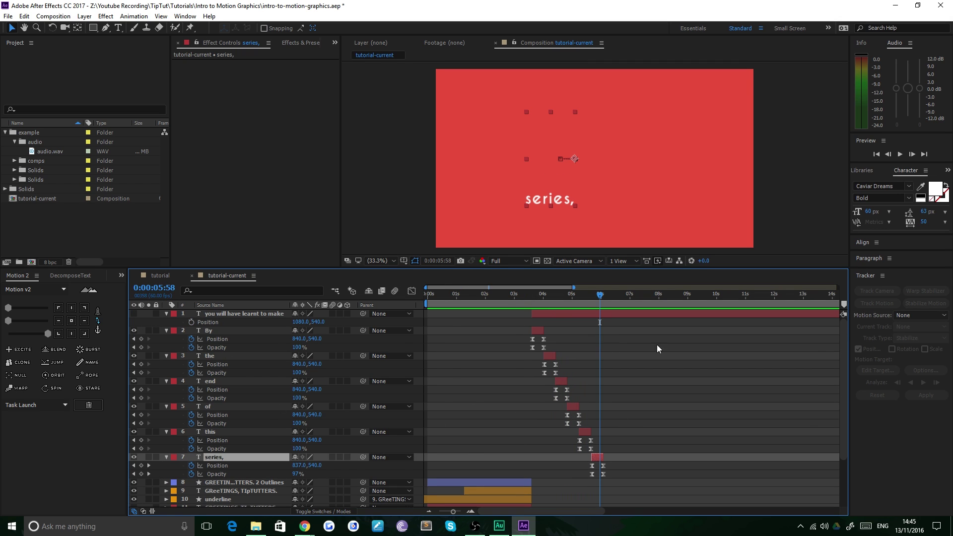
scroll(844, 350, "down", 3)
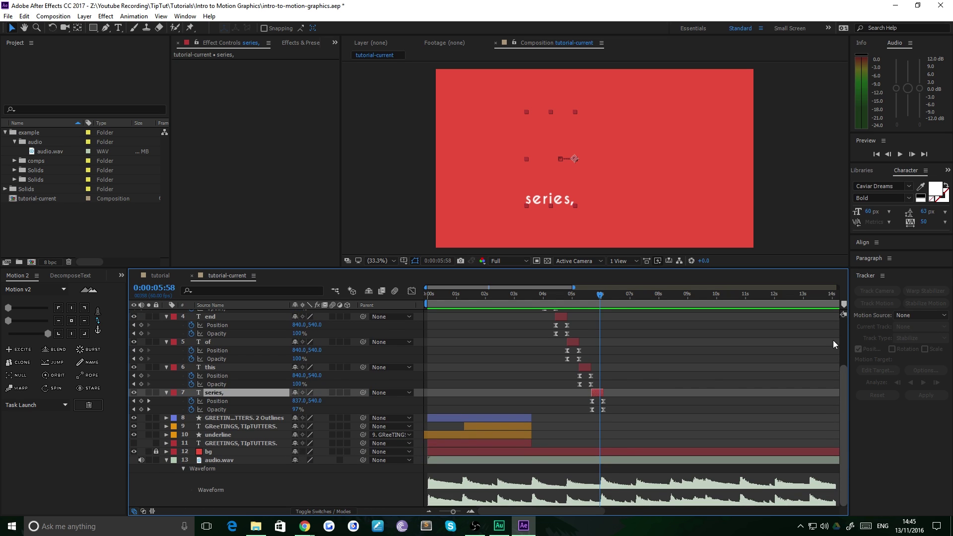
scroll(833, 340, "up", 3)
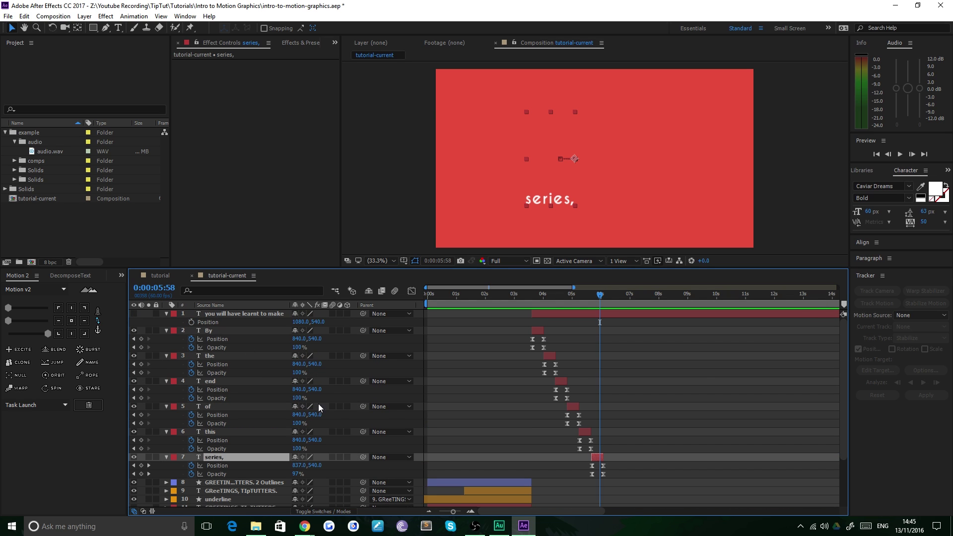
left_click(233, 316)
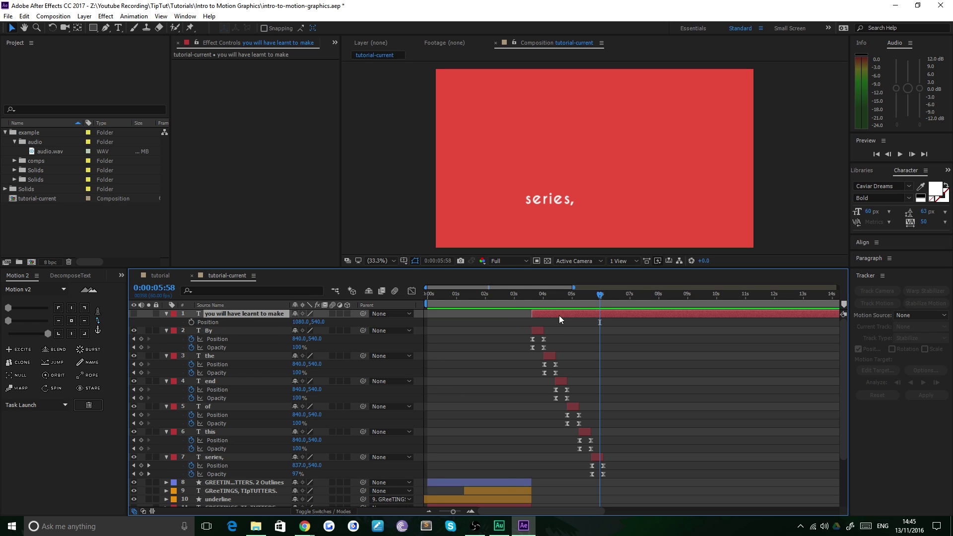
left_click_drag(528, 293, 603, 312)
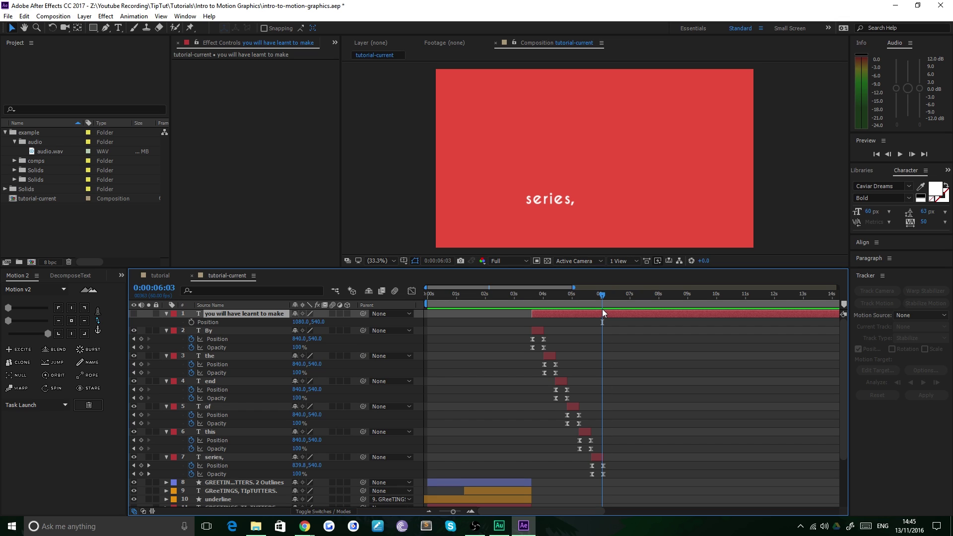
key("alt+bracketleft")
left_click(133, 313)
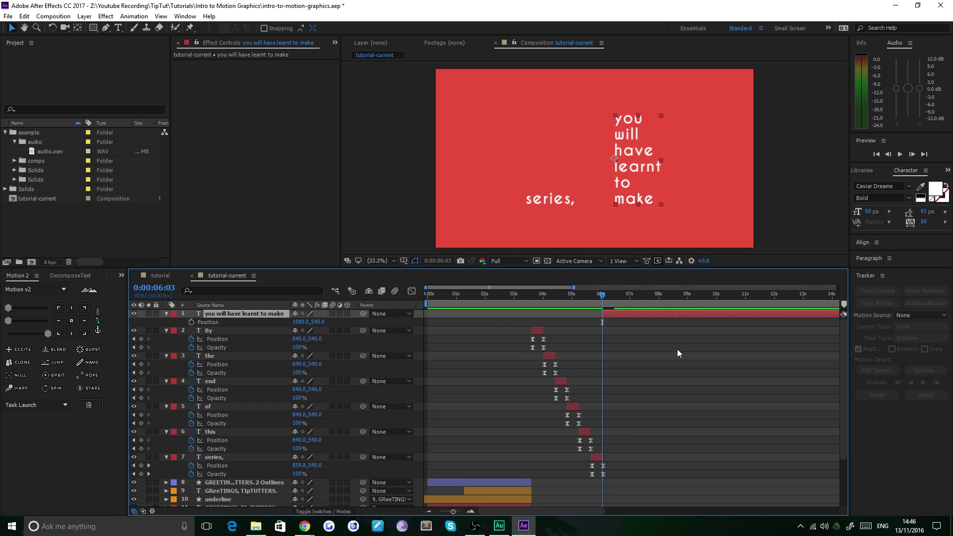
Decompose the "you will have learnt to make" text into words with DecomposeText and delete the original text layer.
left_click(64, 276)
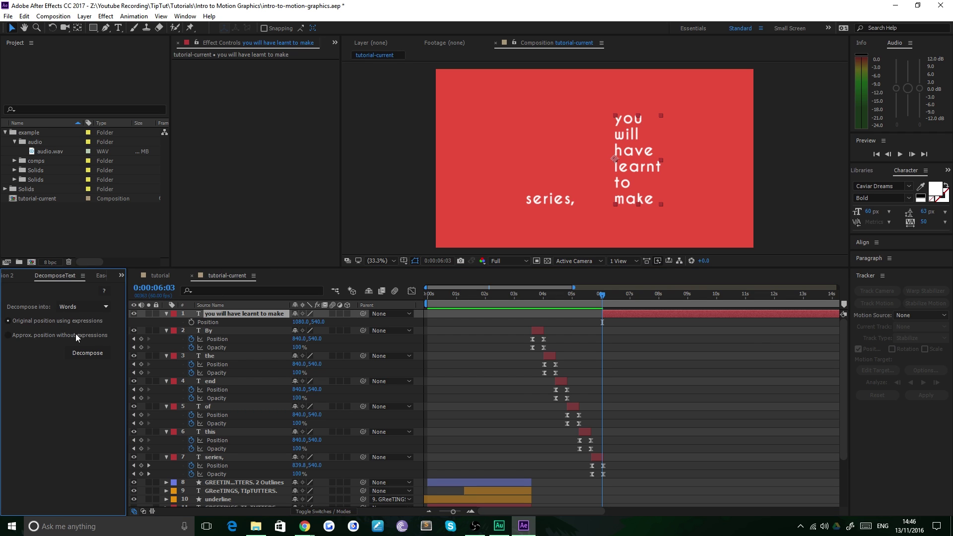
left_click(80, 352)
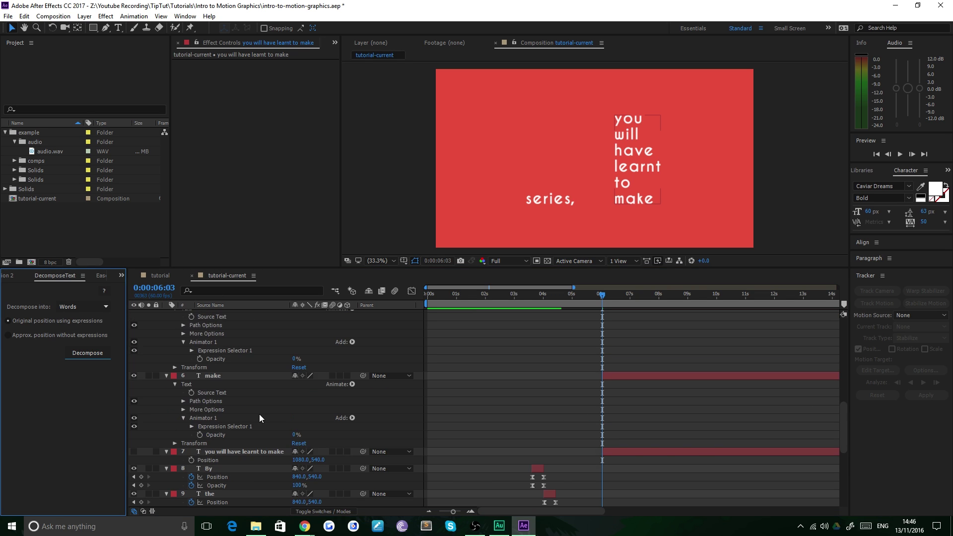
scroll(258, 413, "down", 3)
left_click(238, 376)
key("Delete")
Select the six new word layers, "you" to "make", and show only their Position and Opacity properties.
scroll(273, 385, "up", 14)
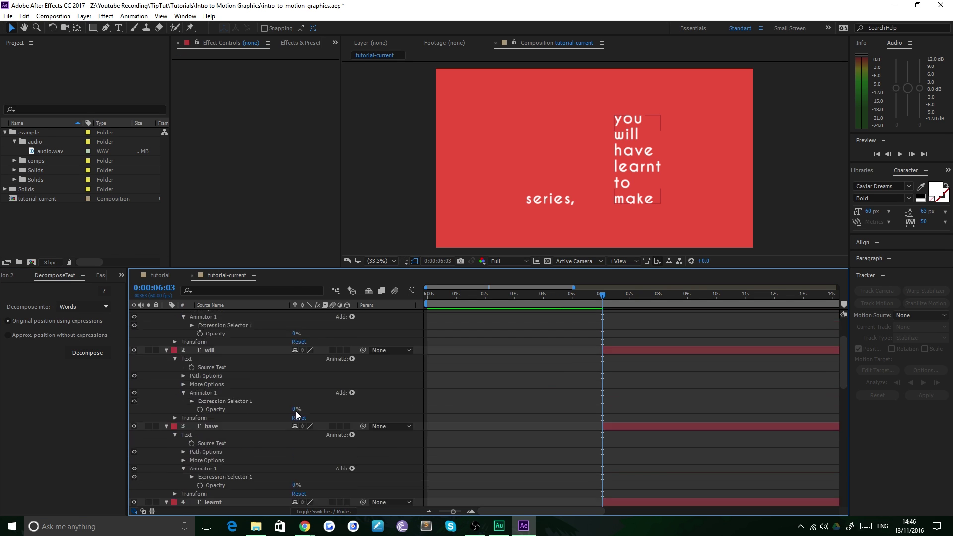
scroll(237, 332, "up", 3)
left_click(225, 316)
scroll(240, 369, "down", 8)
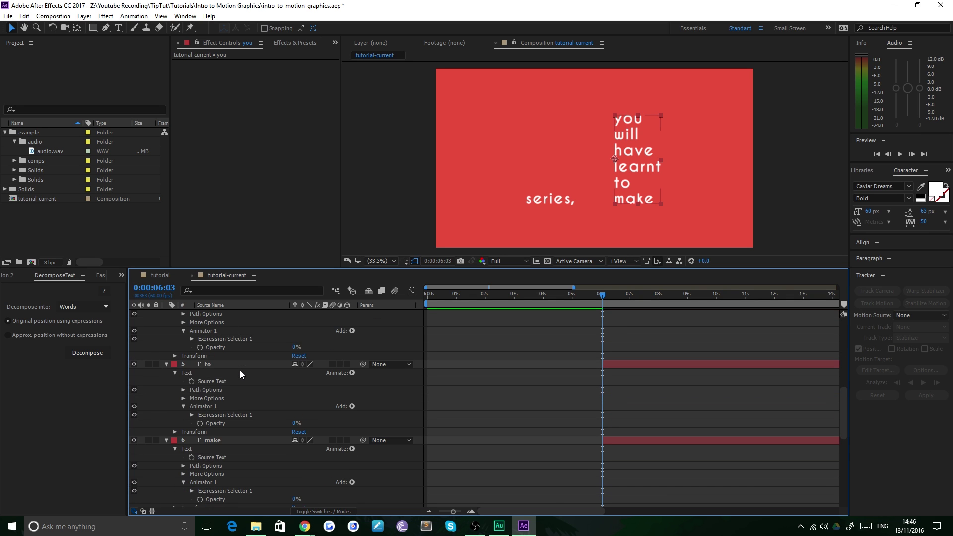
scroll(240, 373, "down", 2)
left_click(222, 391, "shift")
key("u")
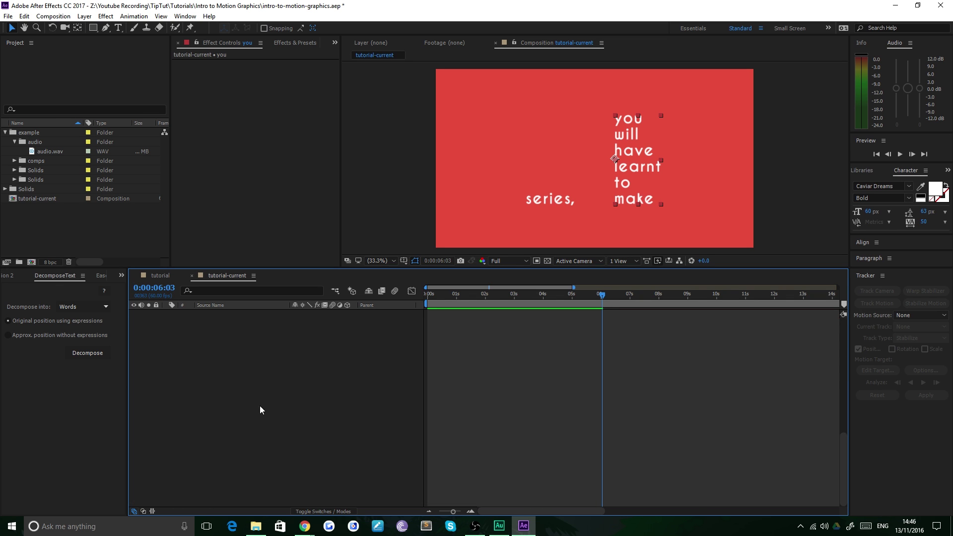
scroll(260, 406, "up", 10)
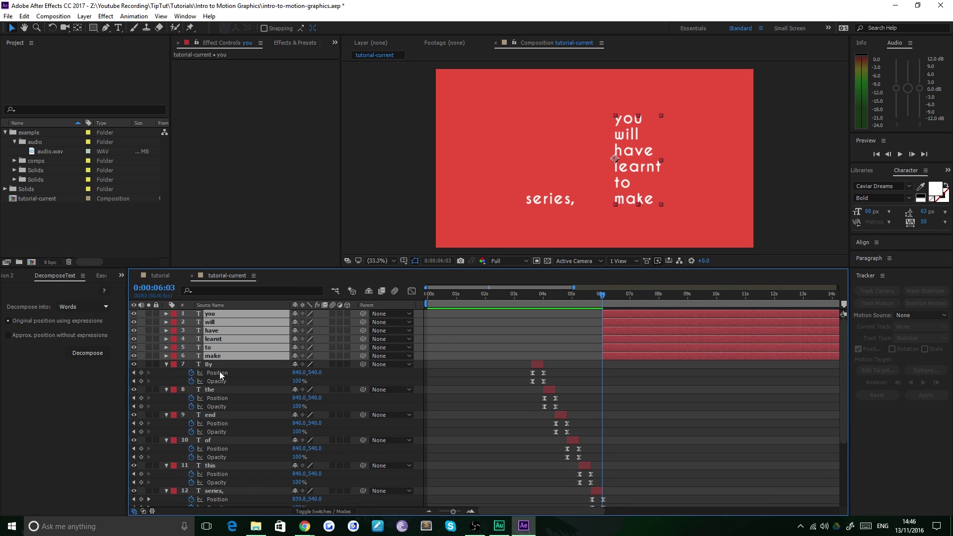
key("p")
key("shift+t")
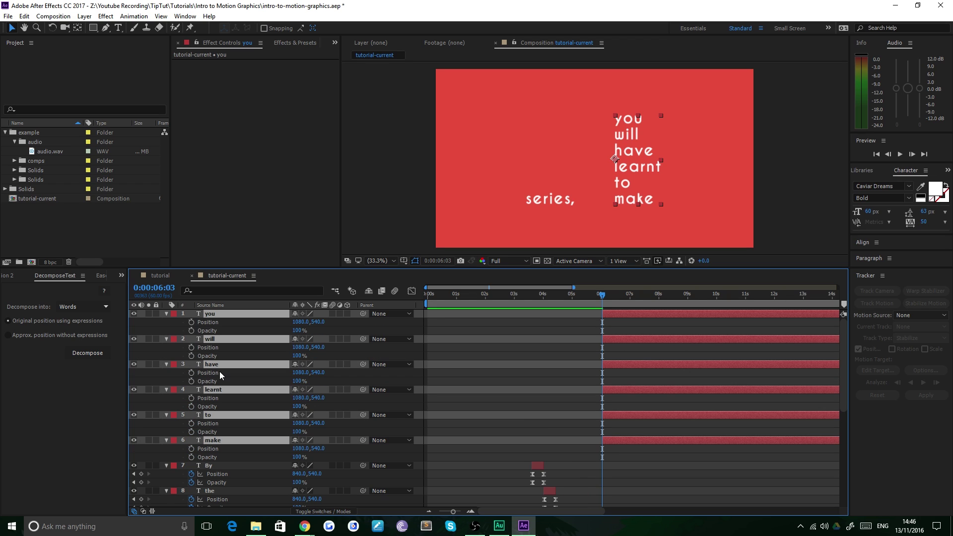
Add Position and Opacity keyframes to the six new word layers at 0:00:06:03 and 0:00:06:27.
left_click_drag(191, 322, 191, 458)
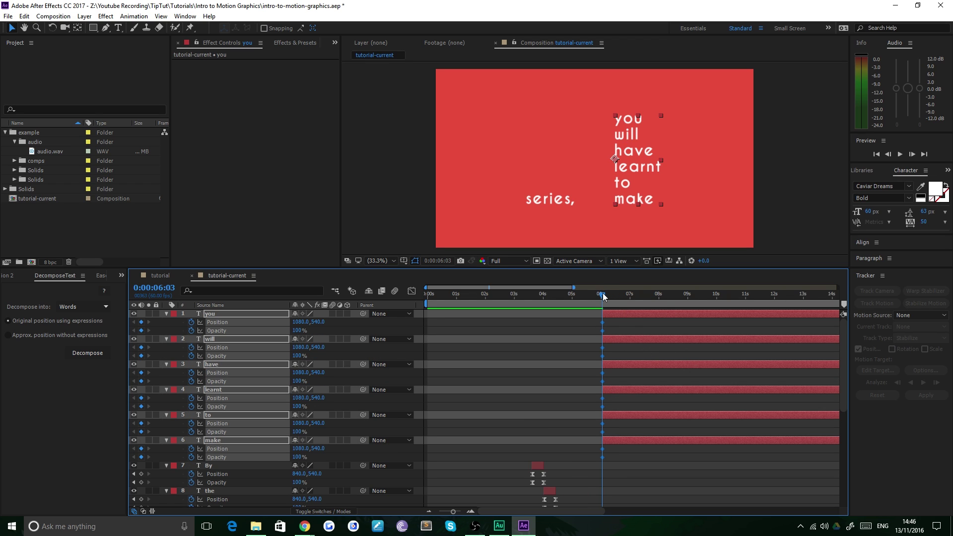
left_click_drag(604, 298, 615, 297)
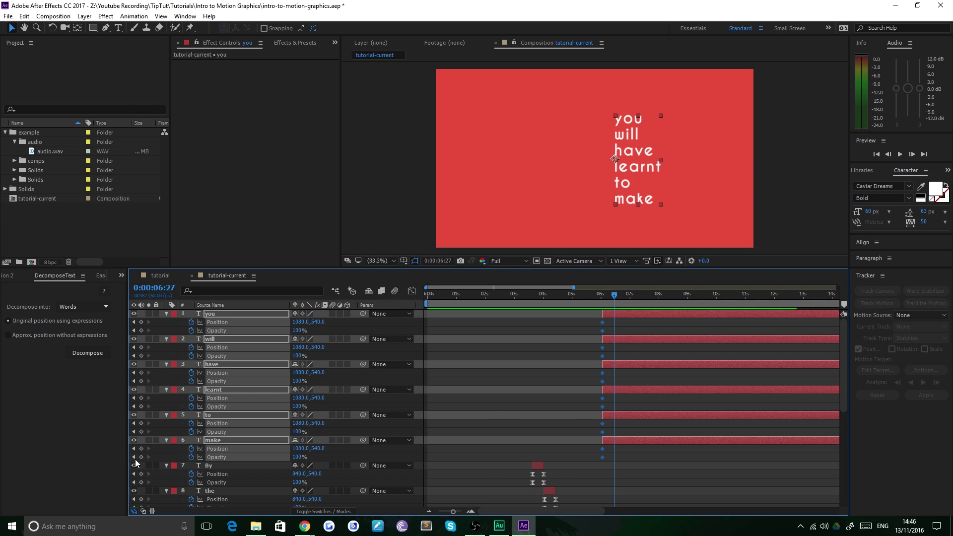
left_click(141, 330)
Set the Position of all six new word layers to 1170, 540 at their first keyframe at 0:00:06:03.
left_click(134, 398)
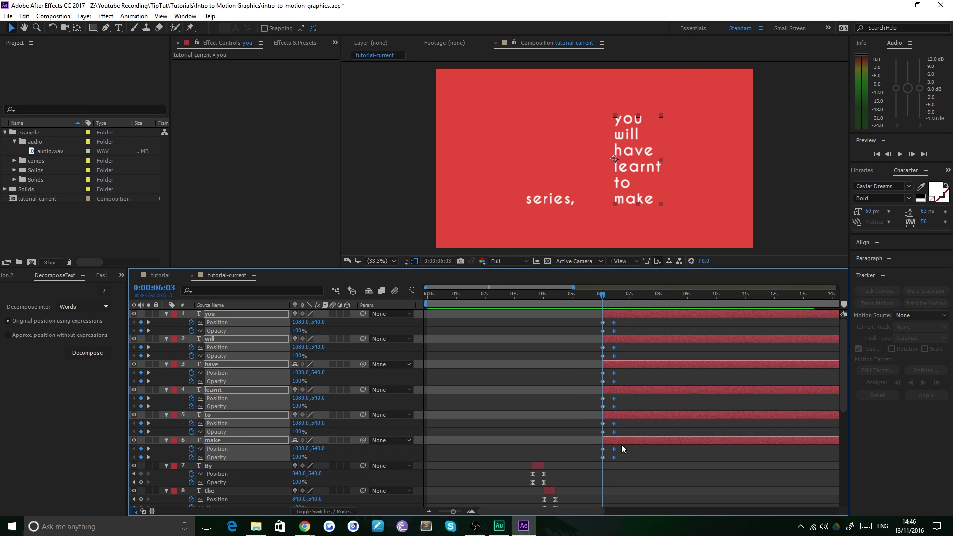
key("shift+Right")
key("shift+Right")
key("shift+Right")
key("shift+Right")
key("shift+Right")
key("shift+Right")
key("shift+Right")
key("shift+Right")
key("shift+Right")
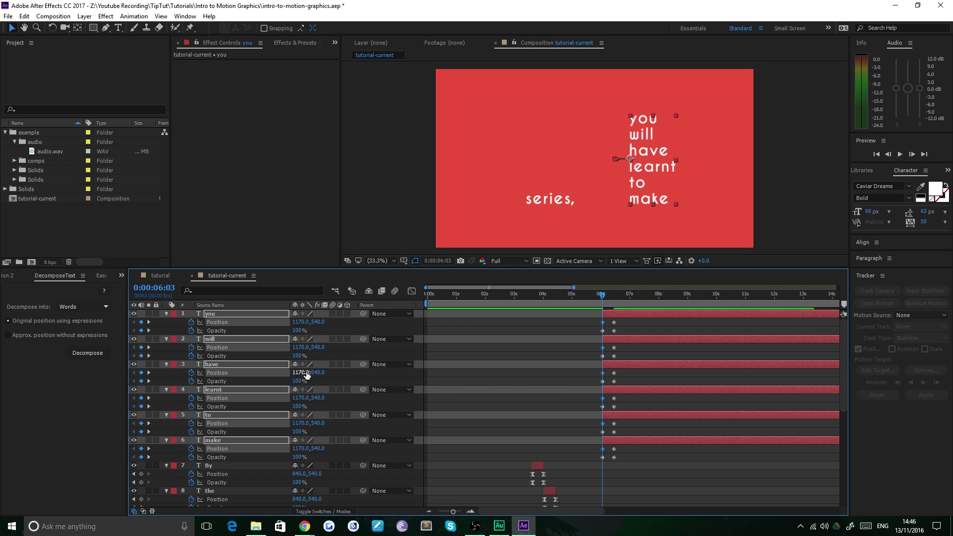
Set the Opacity of the six new word layers to 0% at their first keyframe at 0:00:06:03.
left_click(297, 355)
type("9")
key("Return")
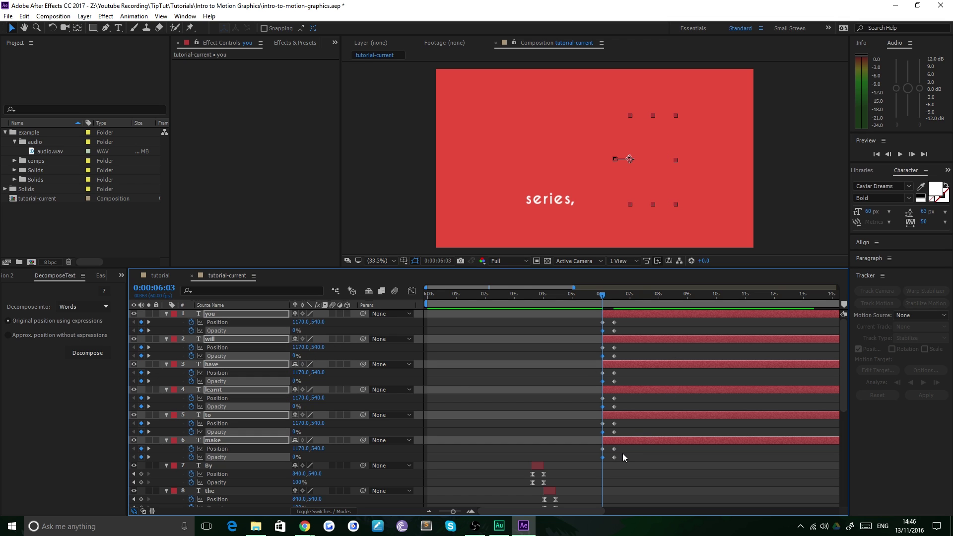
Ease all Position and Opacity keyframes of the six new word layers with Motion 2.
left_click_drag(624, 457, 571, 317)
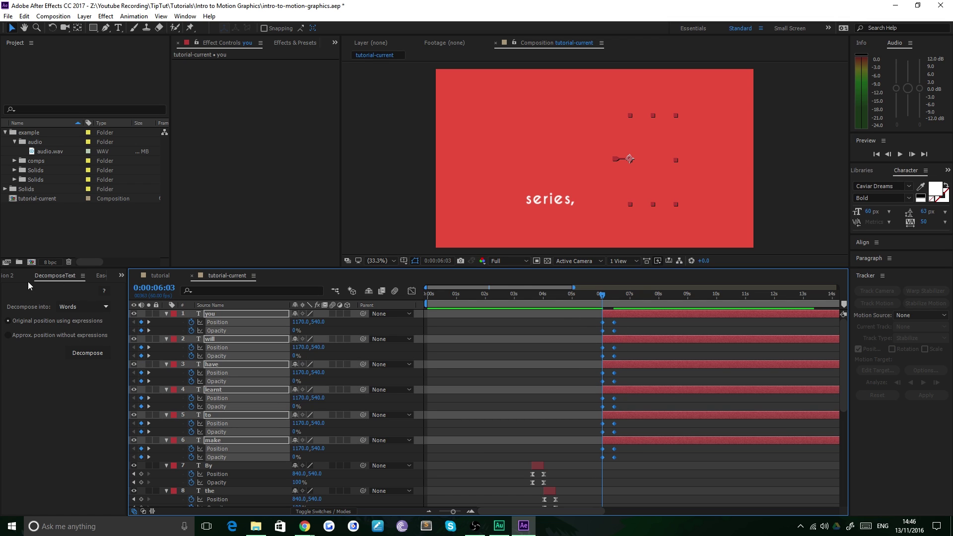
left_click(11, 278)
left_click(48, 333)
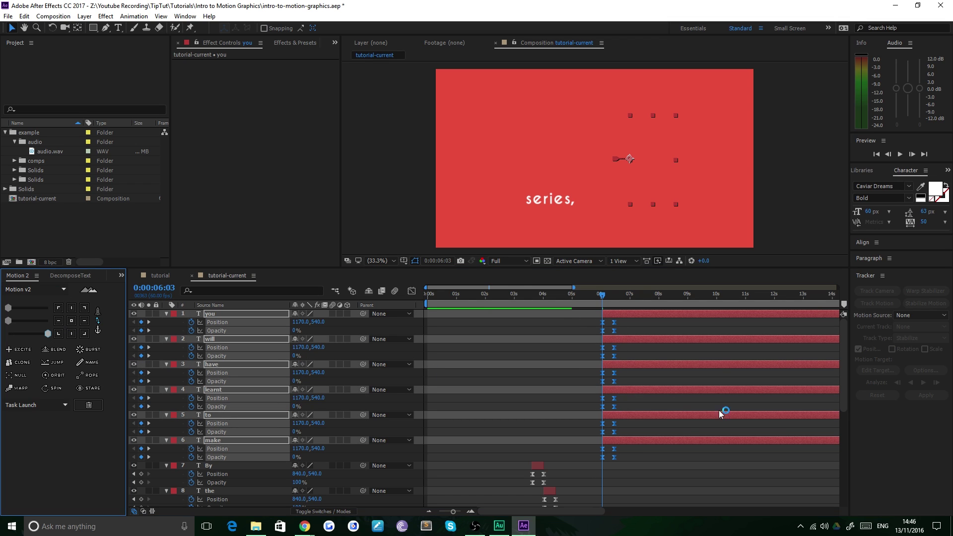
Steepen the start of the new word layers' eased speed curves at their first keyframes in the Graph Editor.
left_click(412, 291)
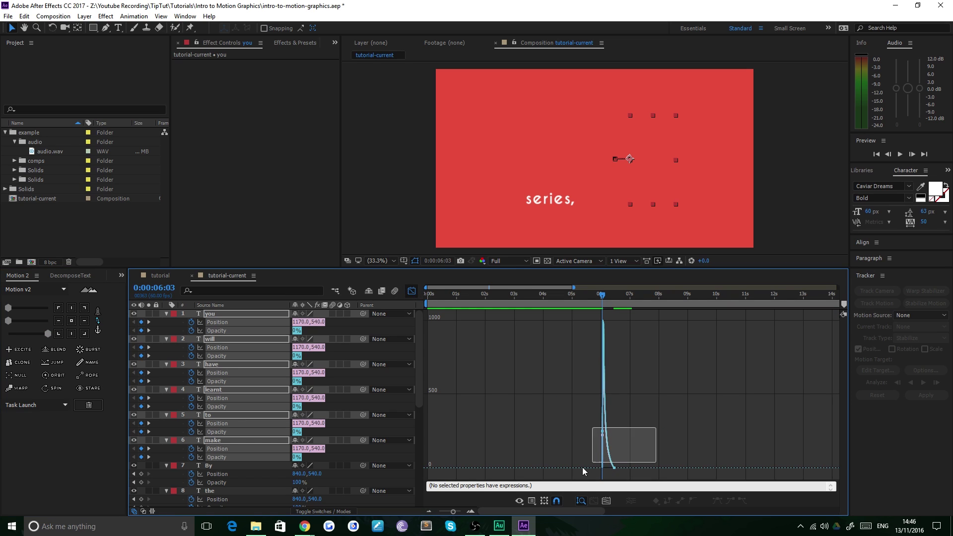
left_click_drag(583, 468, 575, 475)
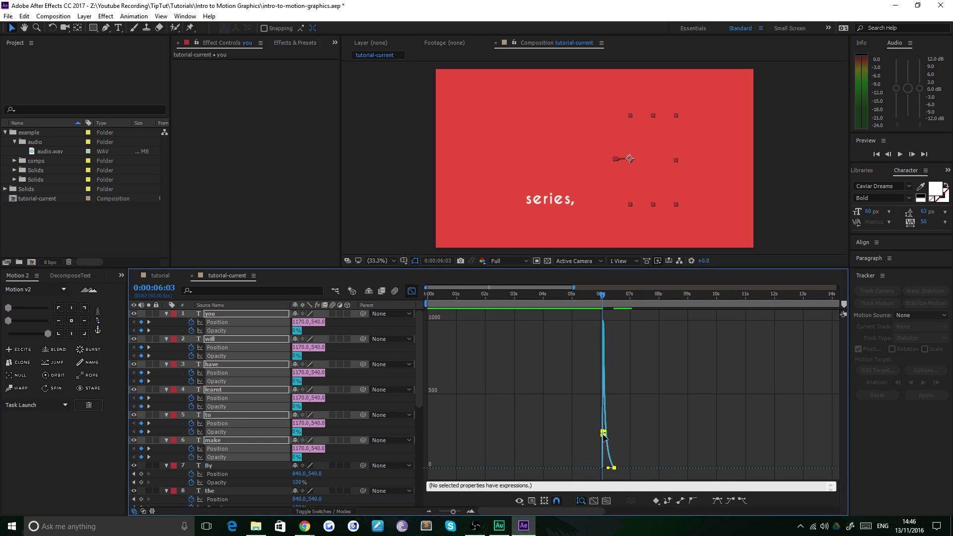
left_click_drag(603, 433, 600, 437)
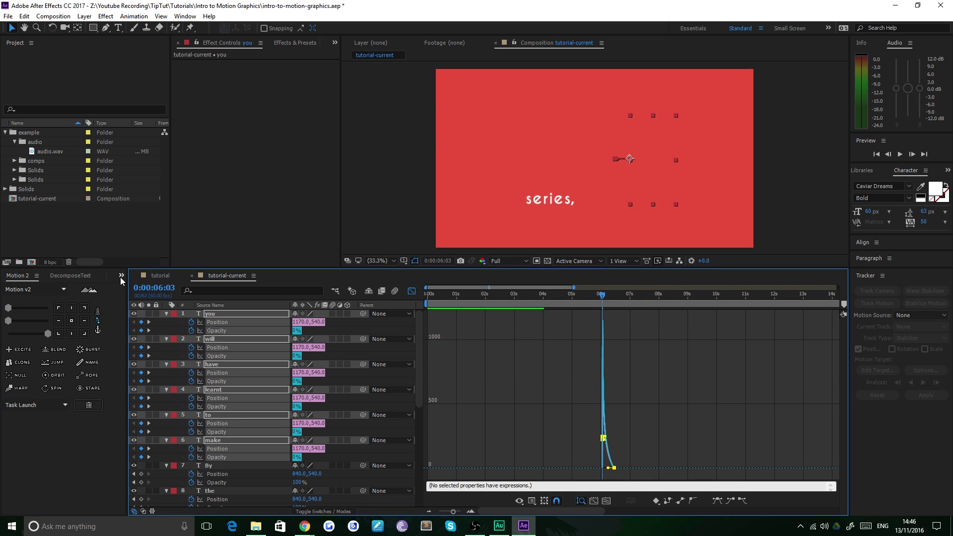
left_click(411, 291)
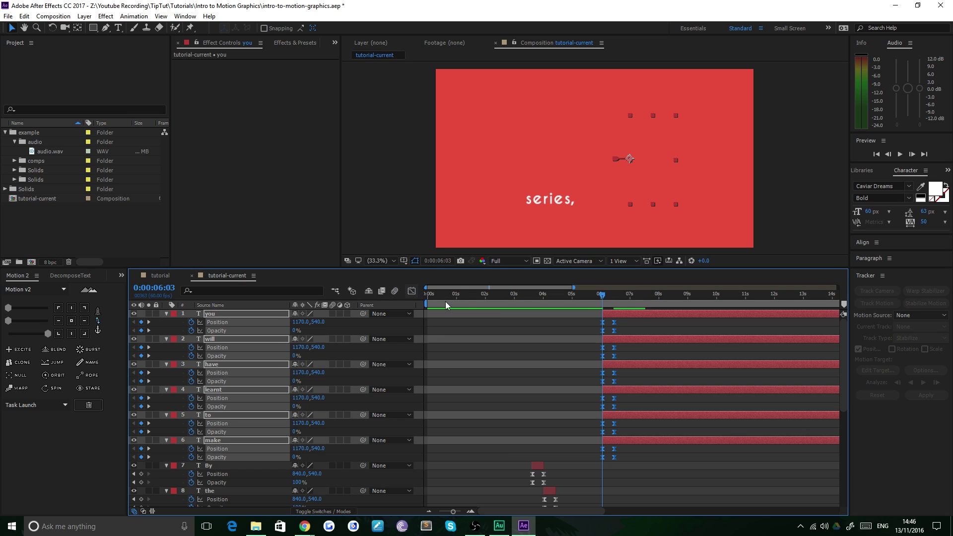
Preview the fade and slide of the new word layers from 0:00:05:48.
left_click(596, 300)
key("space")
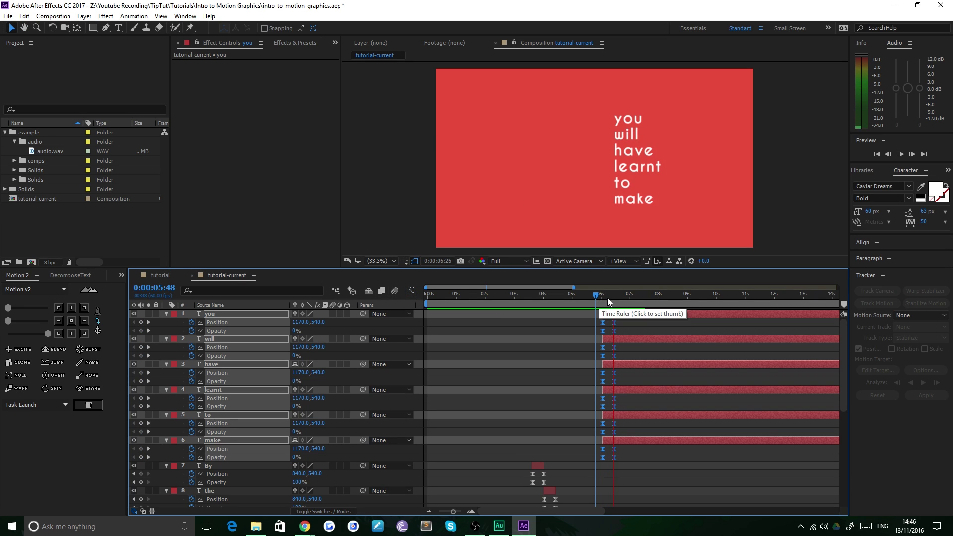
key("space")
left_click_drag(586, 294, 594, 295)
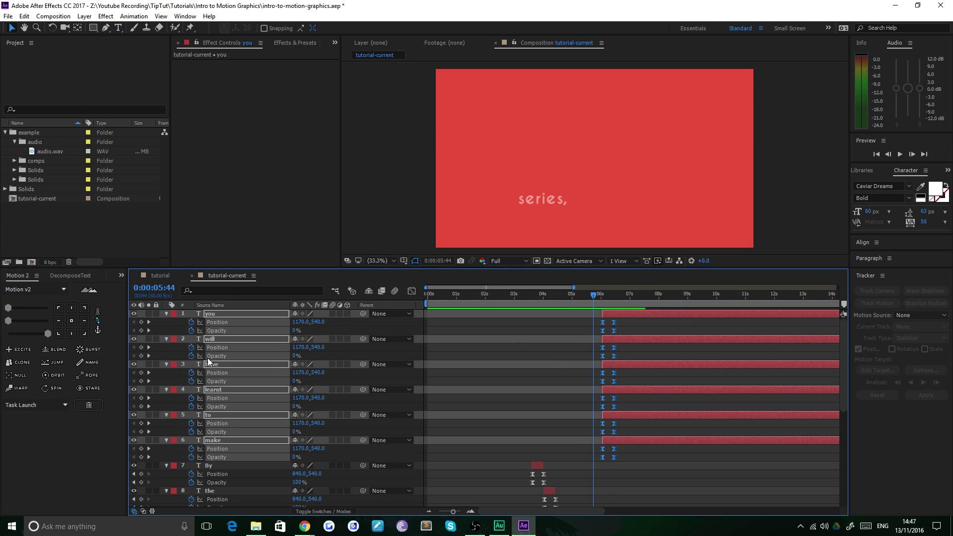
Trim the ends of the six word layers from "you" to "make" to their last keyframe at 0:00:06:27.
left_click(151, 354)
left_click(148, 356)
left_click(148, 356)
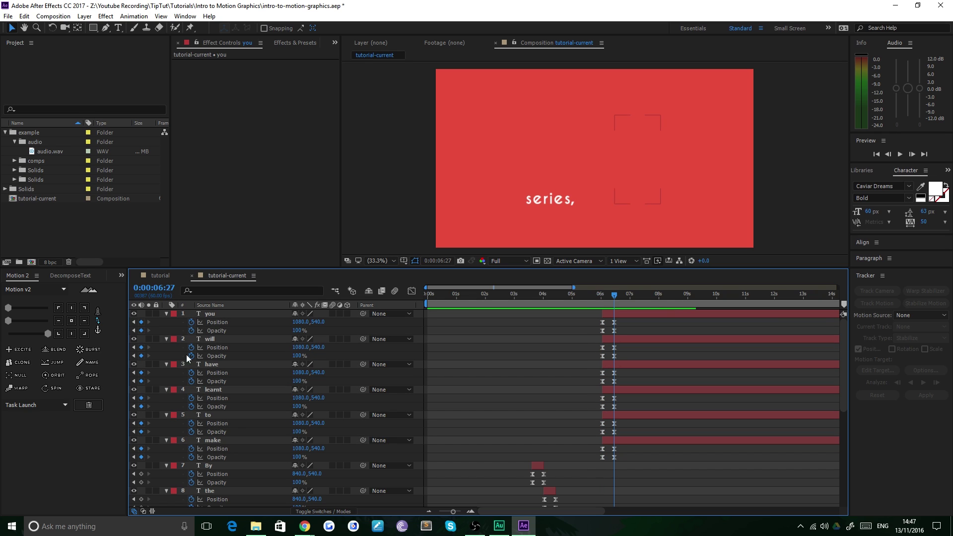
left_click(230, 314)
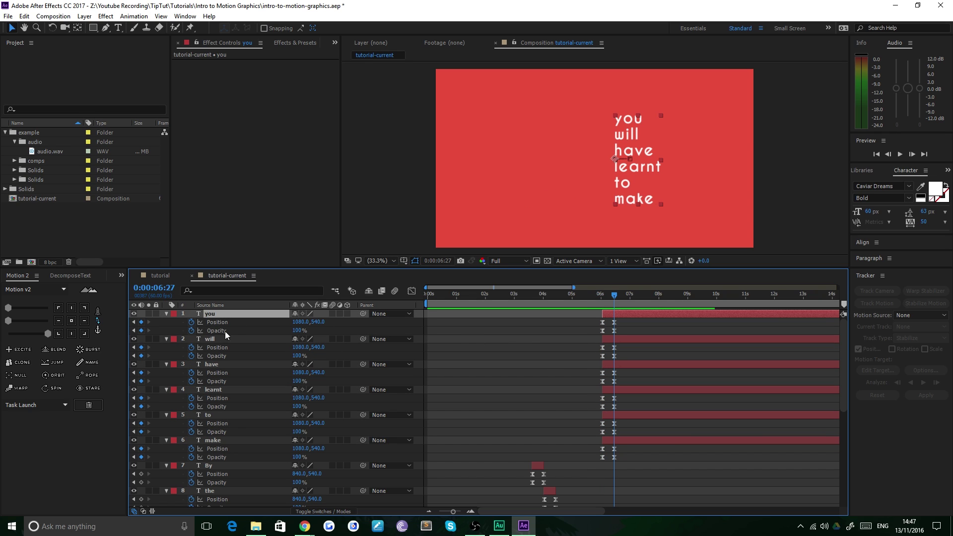
left_click(256, 433, "shift")
left_click(253, 441, "shift")
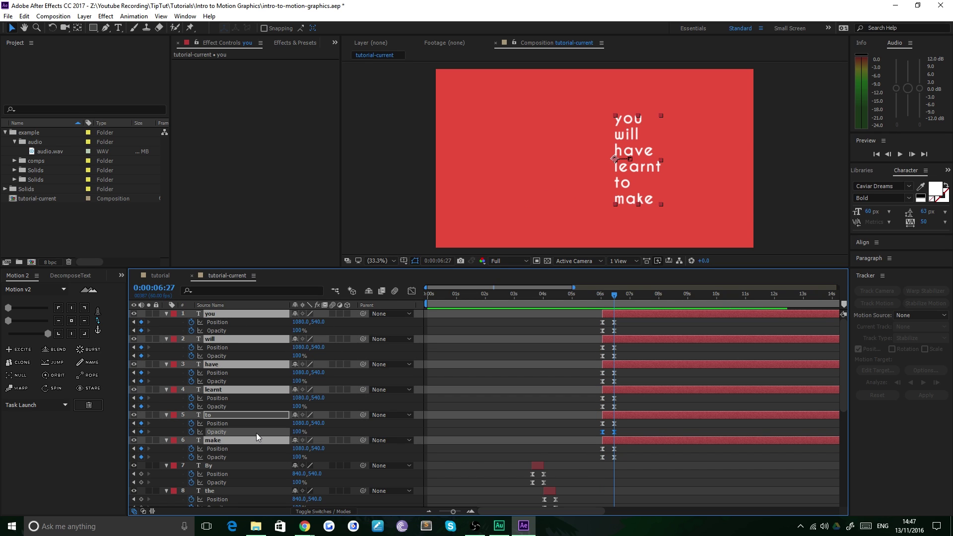
key("alt+]")
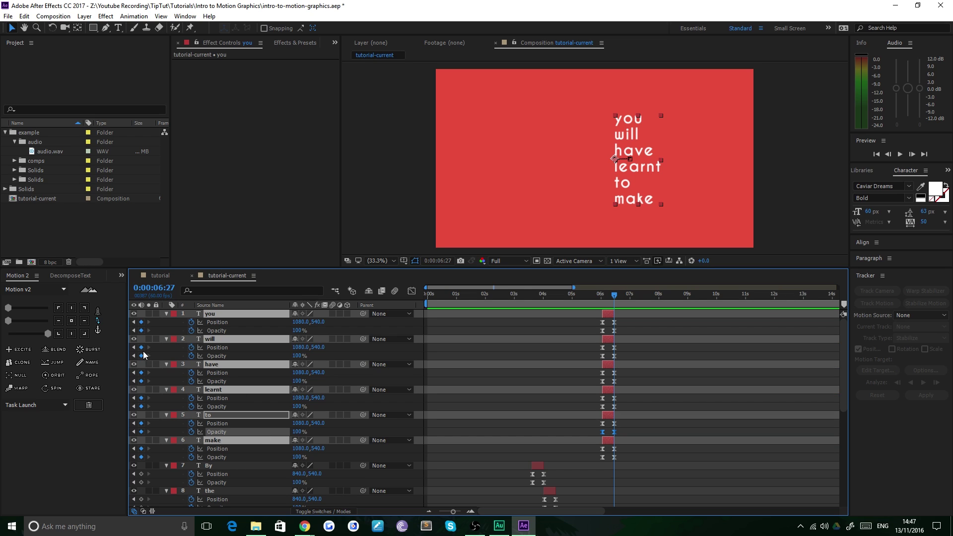
Sequence the six layers from "you" to "make" one after another with the Sequence Layers keyframe assistant, without overlap.
left_click(527, 321)
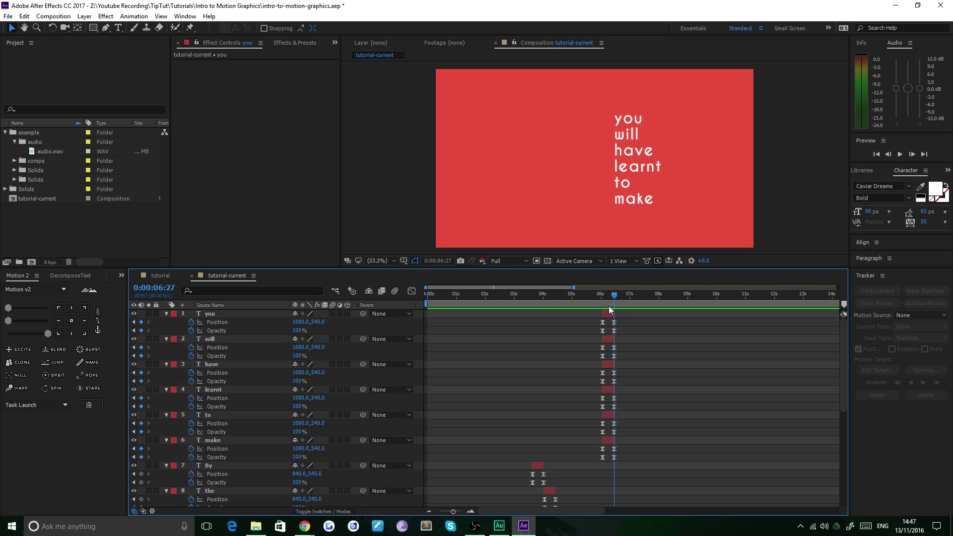
left_click(221, 315)
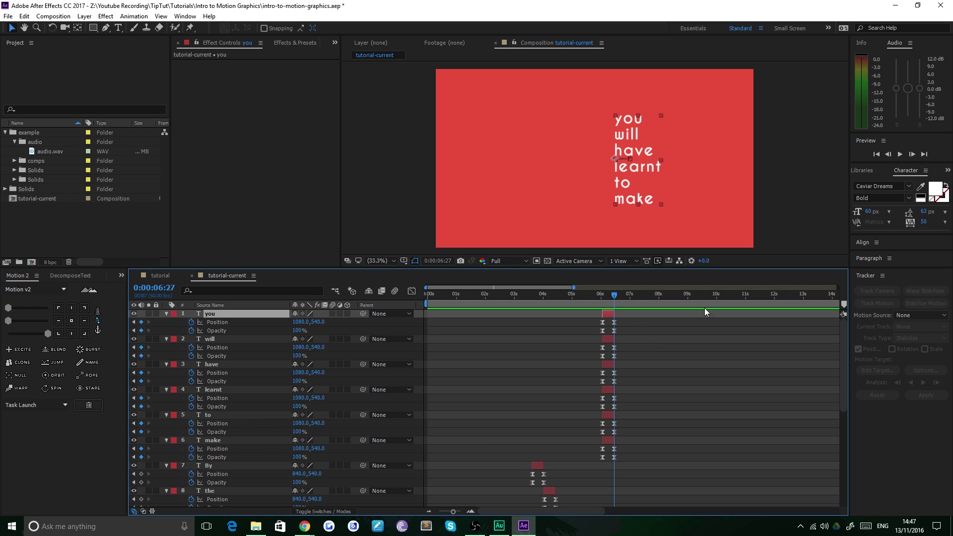
left_click(228, 441)
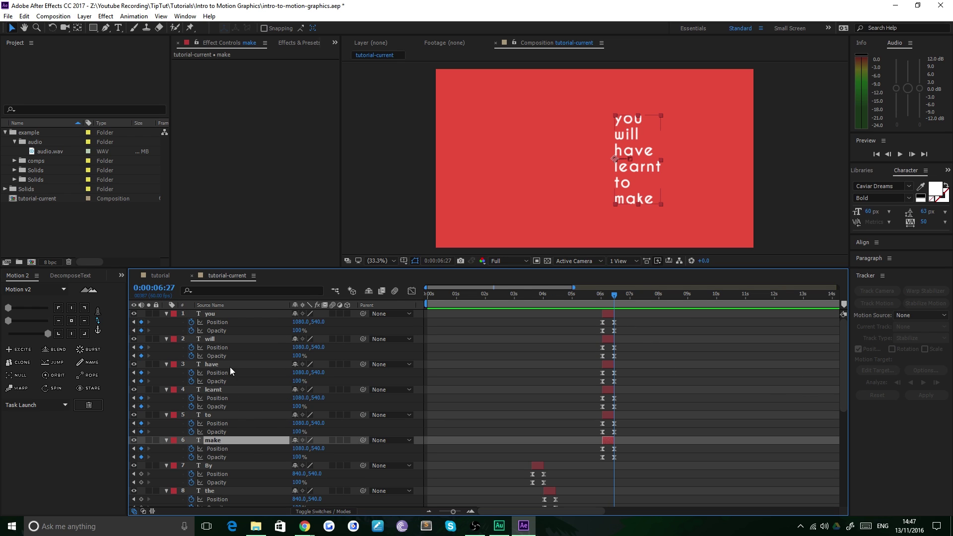
left_click(214, 314, "shift")
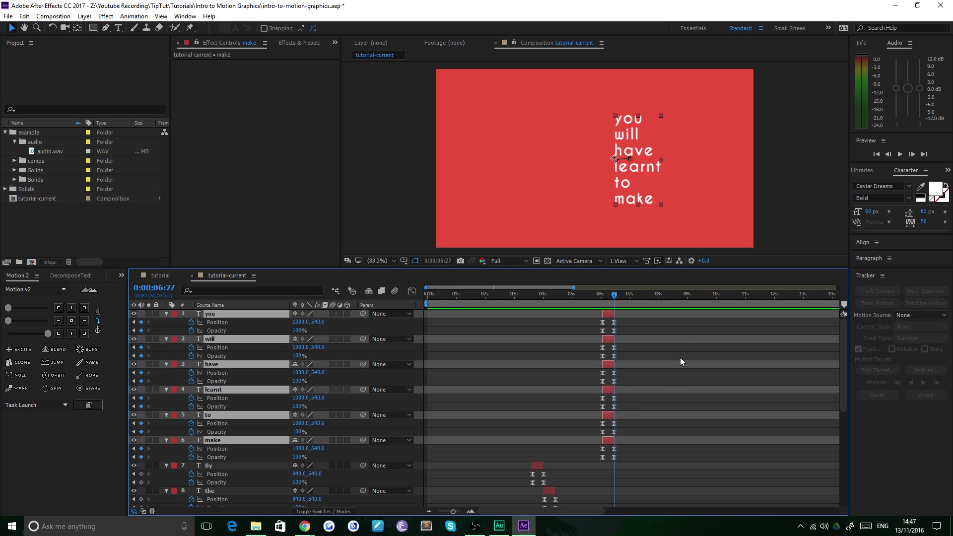
left_click(473, 350)
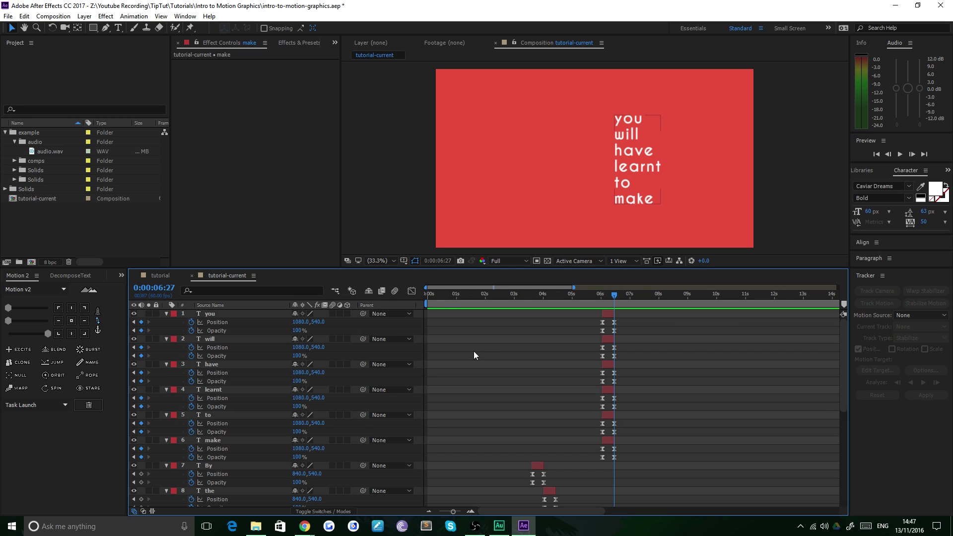
left_click(203, 316)
left_click(213, 441, "shift")
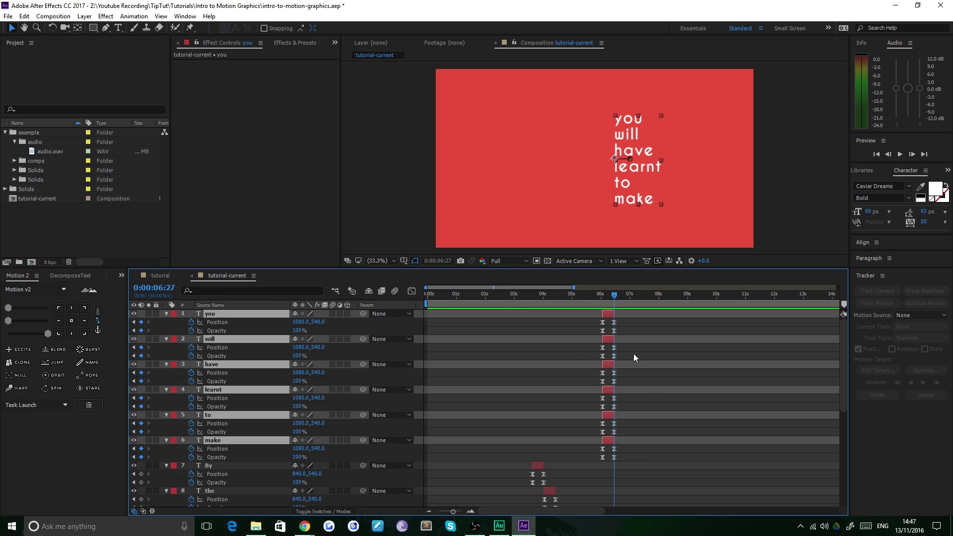
right_click(260, 341)
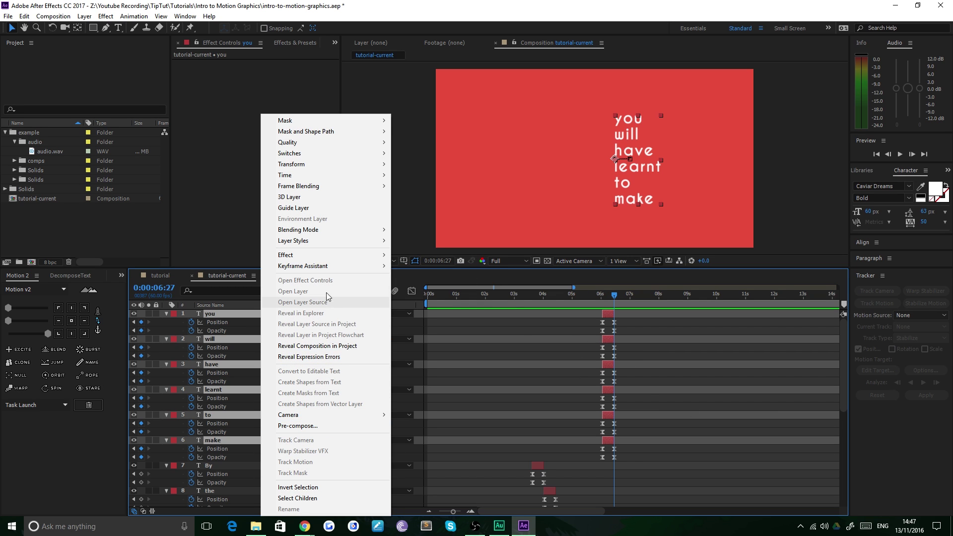
mouse_move(320, 268)
left_click(417, 343)
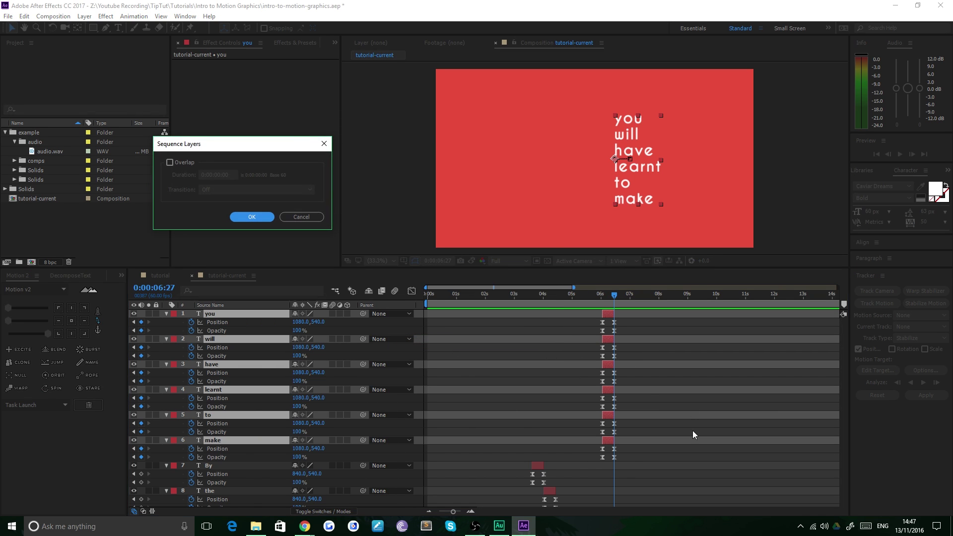
left_click(250, 218)
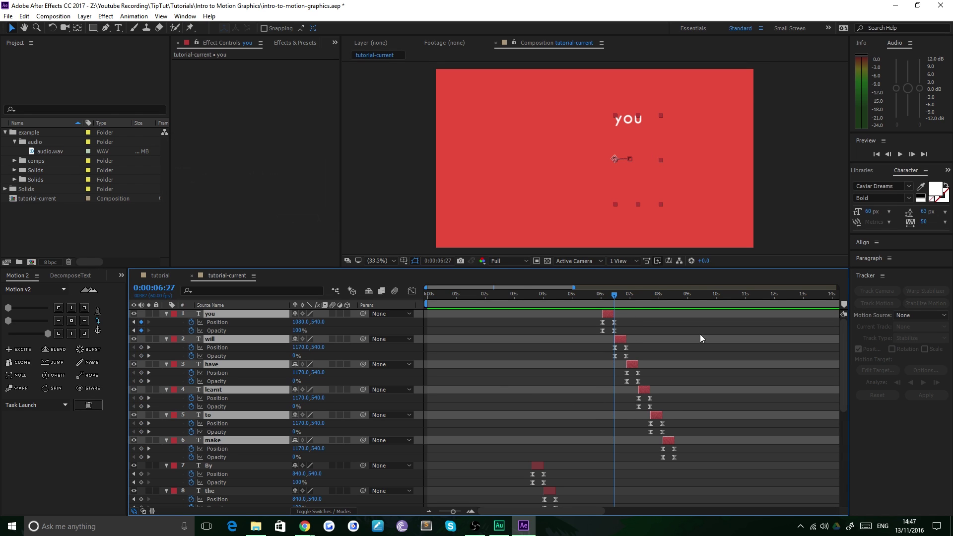
Preview the word sequence from 0:00:03:17 through the last word, "make".
left_click_drag(495, 295, 505, 294)
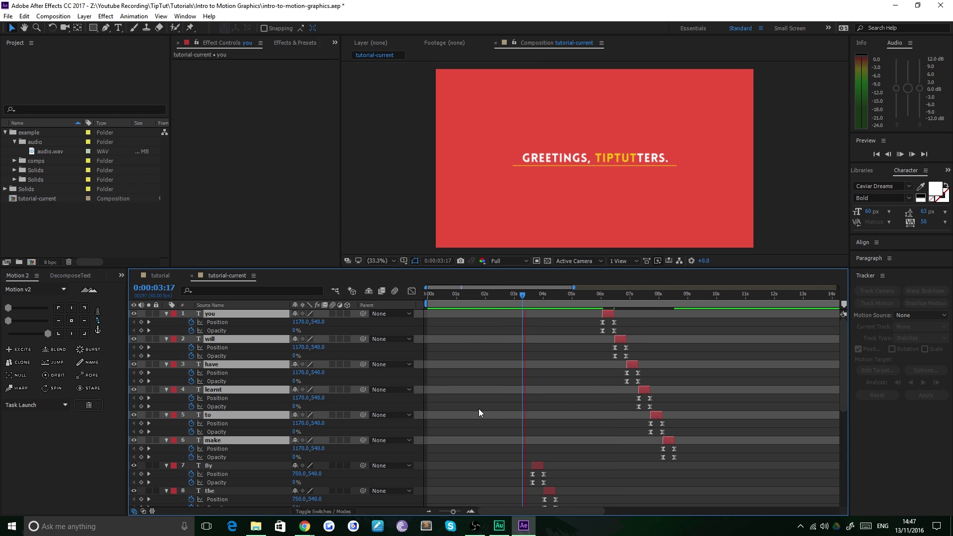
key("space")
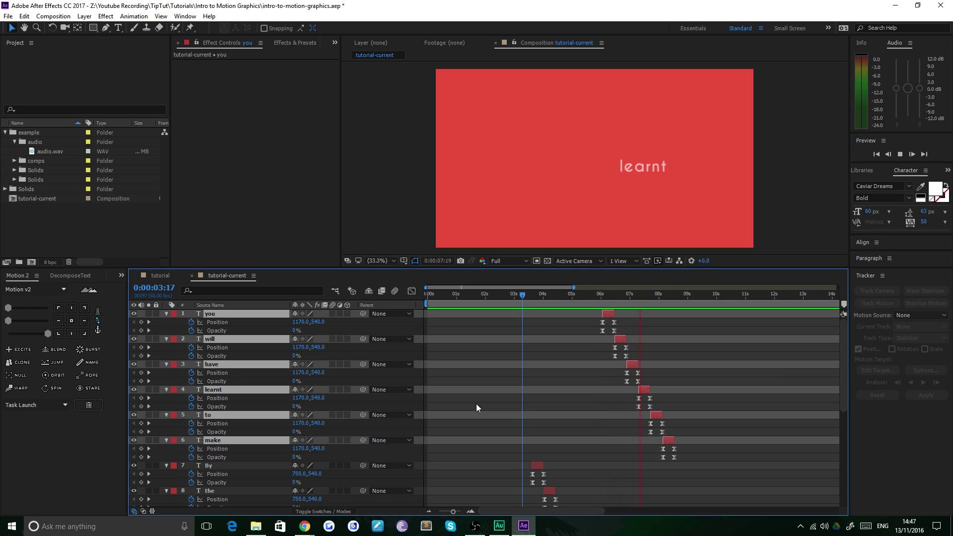
key("space")
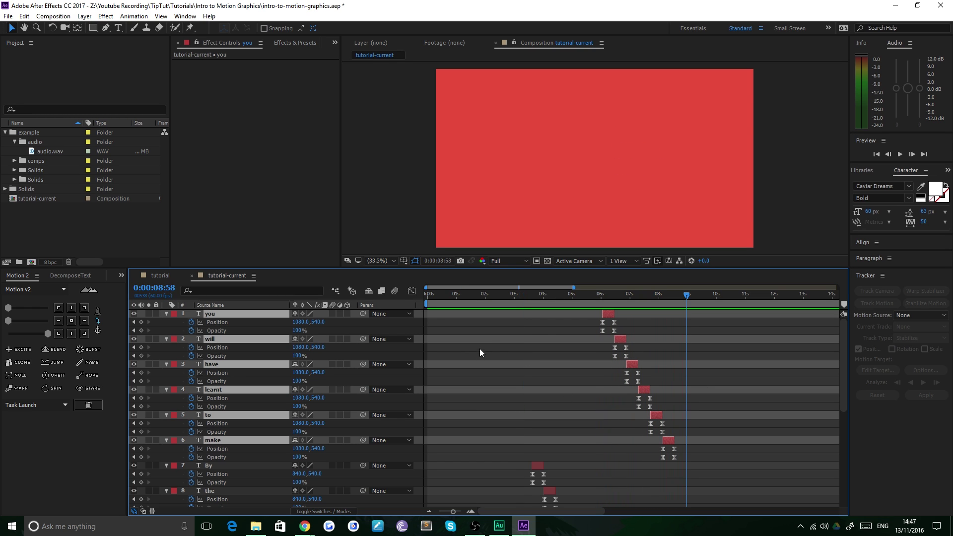
Move the six layers from "you" to "make" below the "series," layer in the layer stack.
left_click(454, 354)
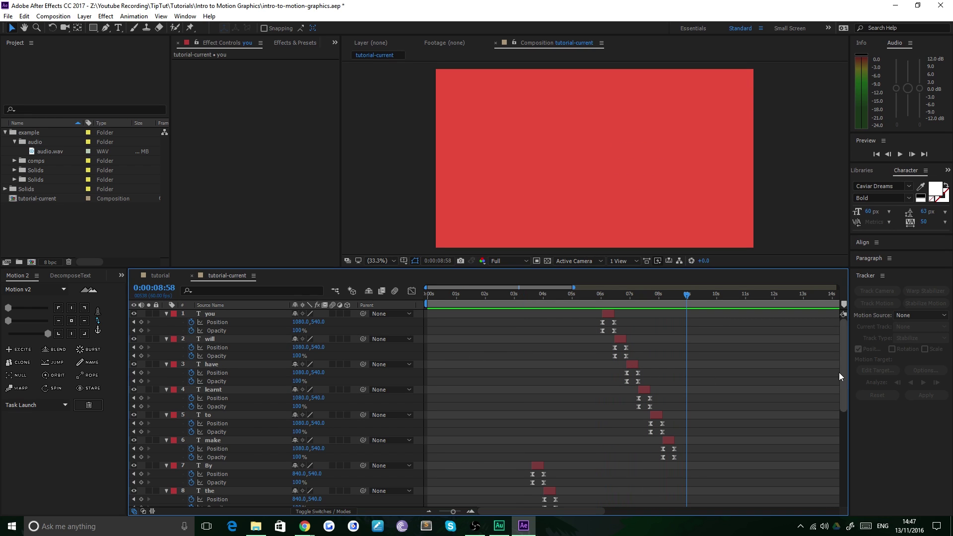
left_click_drag(843, 368, 851, 344)
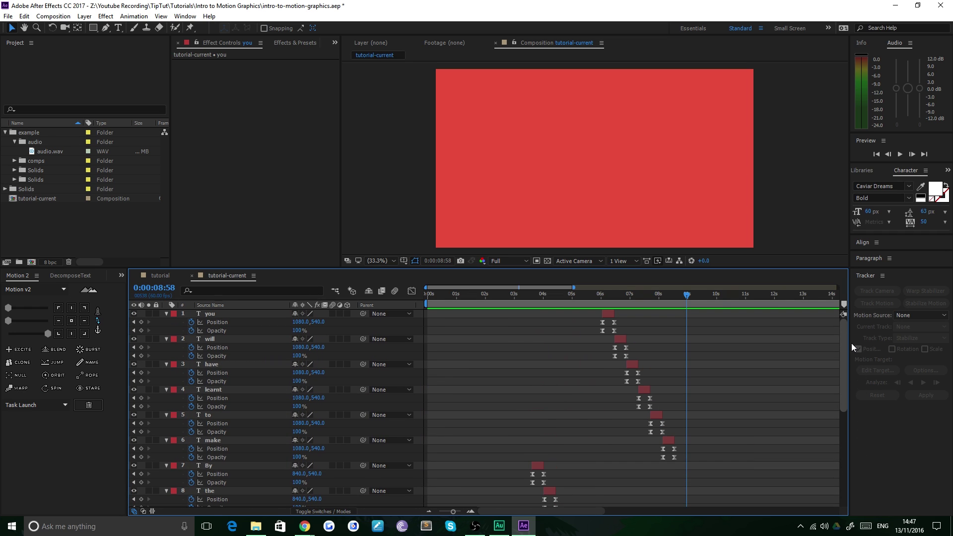
left_click(208, 312)
left_click(213, 441, "shift")
scroll(302, 418, "down", 5)
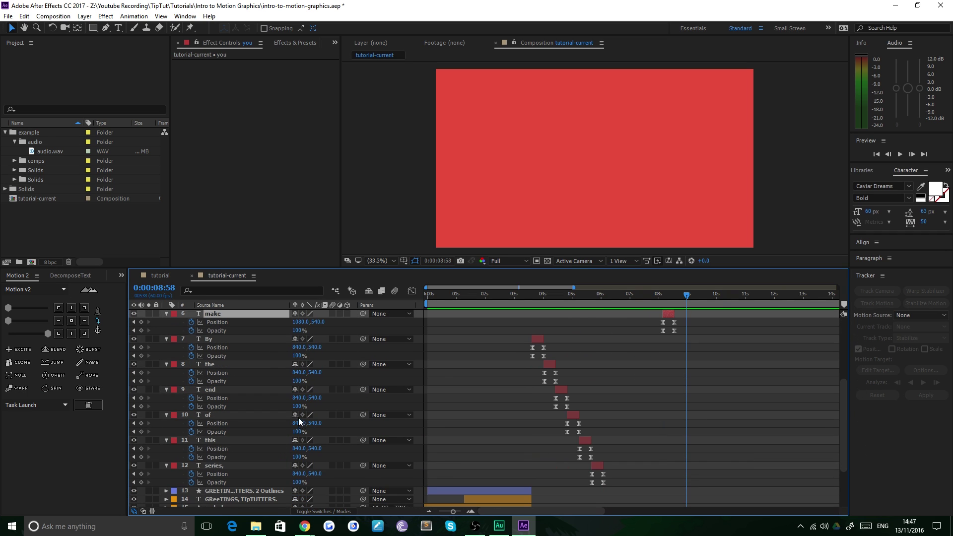
left_click_drag(249, 314, 243, 479)
scroll(543, 396, "up", 5)
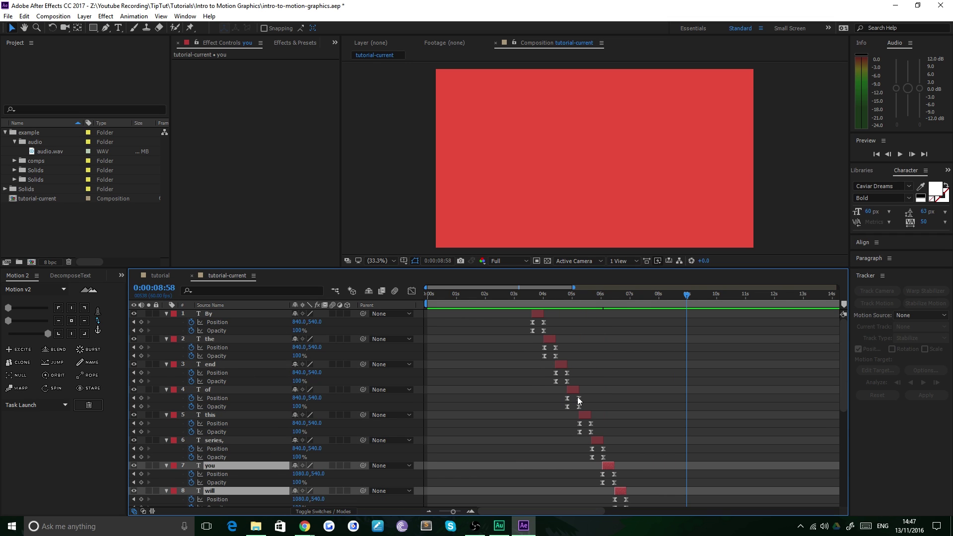
Pre-compose the twelve word layers from "By" to "make" into a new composition named sentence-intro, moving all attributes.
scroll(560, 390, "down", 8)
scroll(575, 405, "up", 8)
left_click(214, 315)
scroll(278, 416, "down", 6)
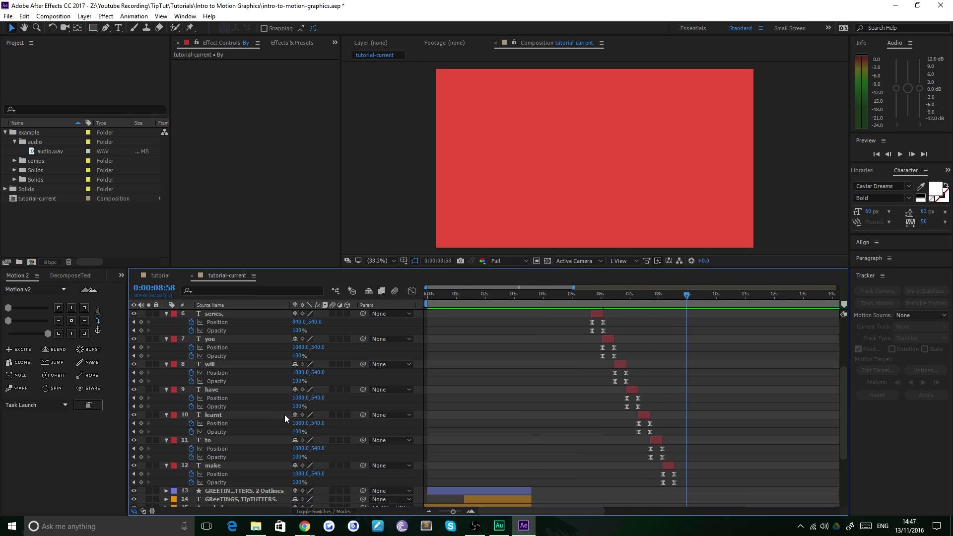
left_click(220, 394, "shift")
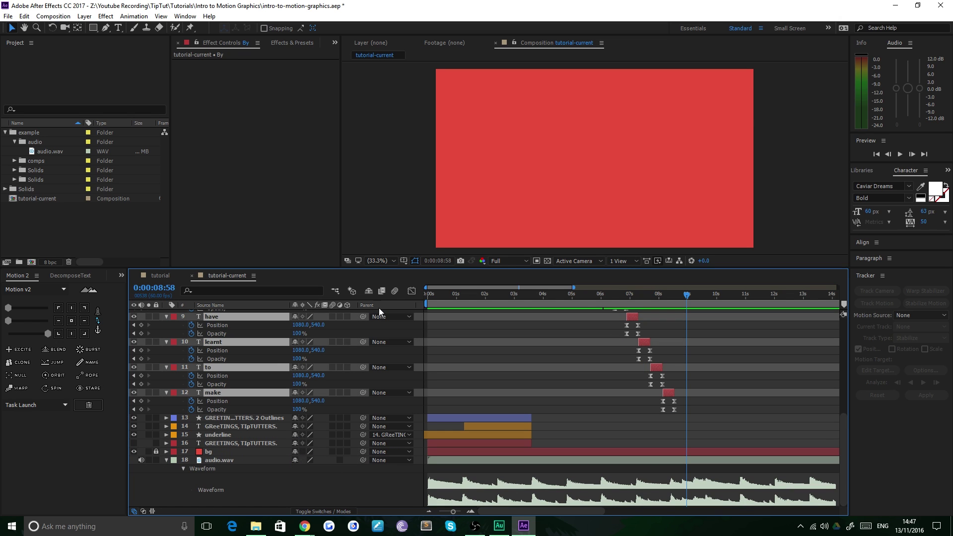
right_click(219, 341)
left_click(286, 428)
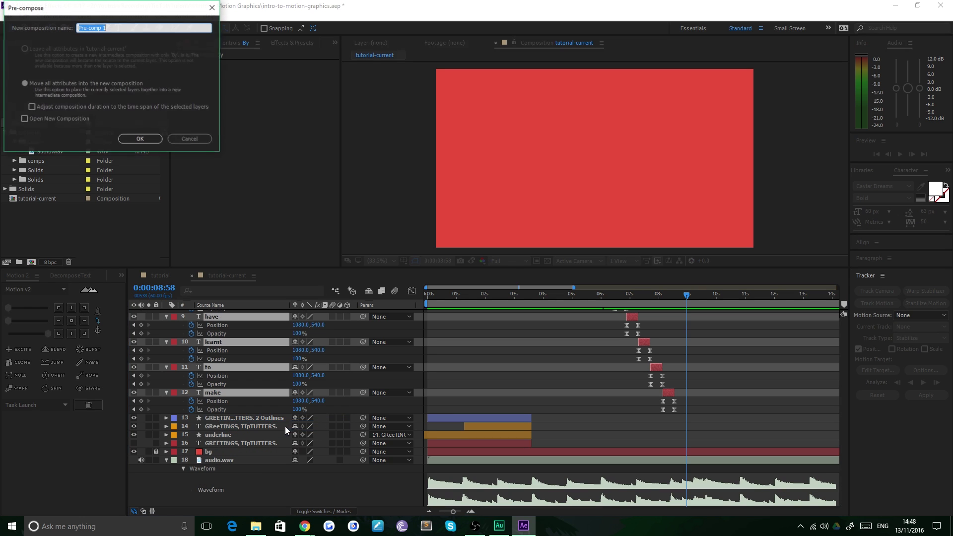
left_click_drag(77, 8, 210, 158)
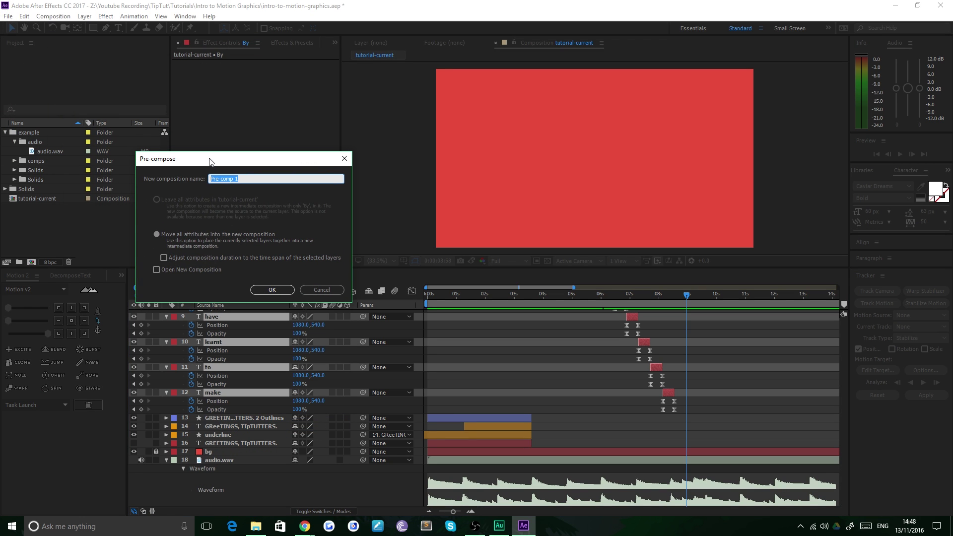
type("sentence-io")
key("BackSpace")
type("ntro")
key("Return")
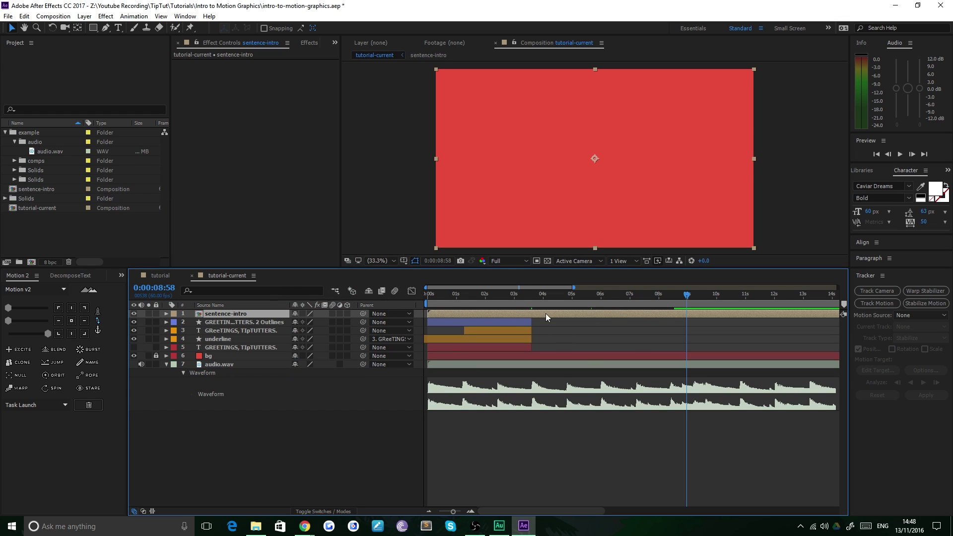
Open the sentence-intro composition, scrub through its word layers and return to tutorial-current.
double_click(224, 313)
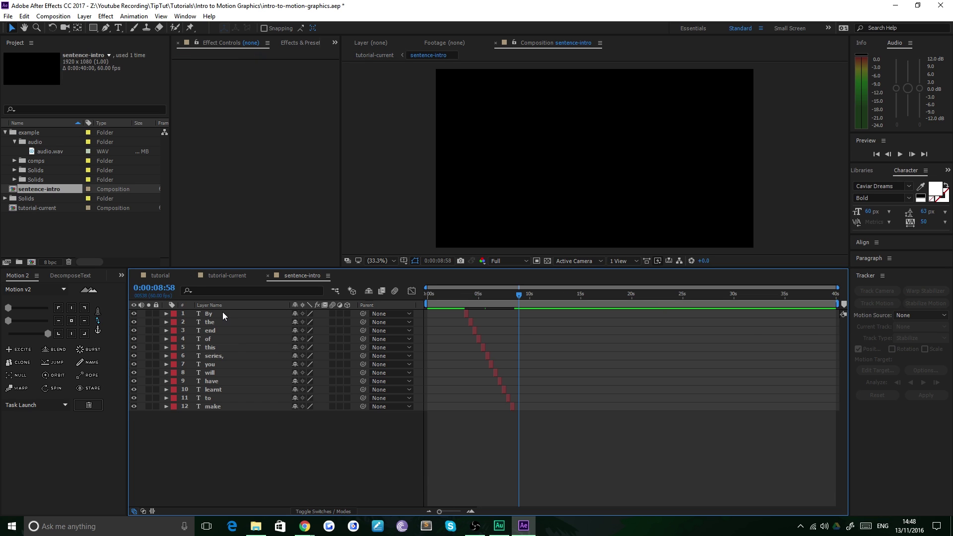
left_click_drag(462, 293, 528, 299)
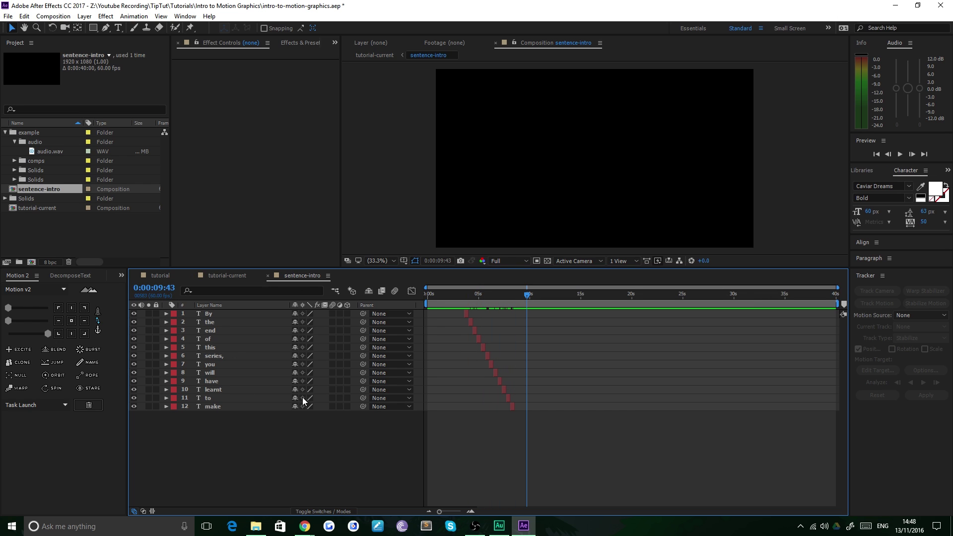
left_click(228, 276)
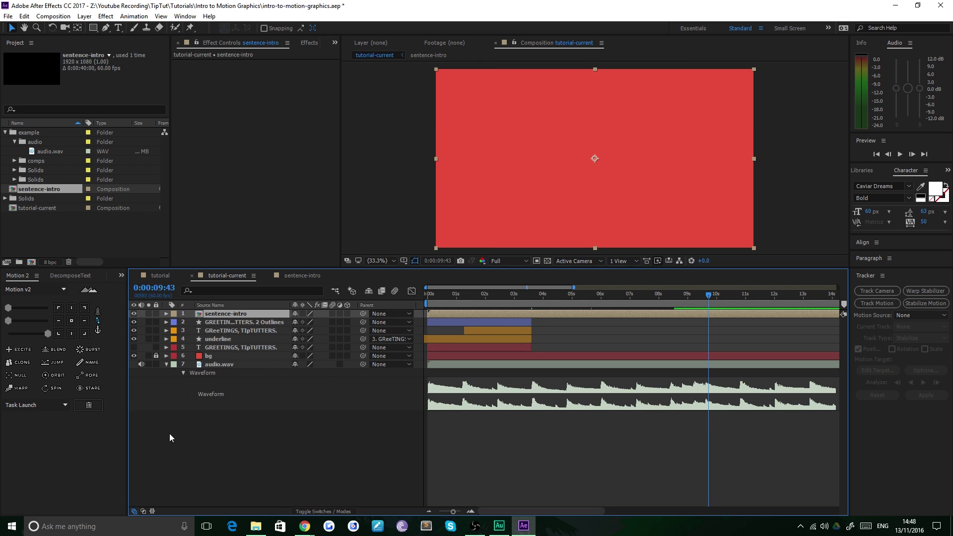
Trim the start of the sentence-intro layer in tutorial-current to the "By" layer's first keyframe at 0:00:03:37.
double_click(201, 315)
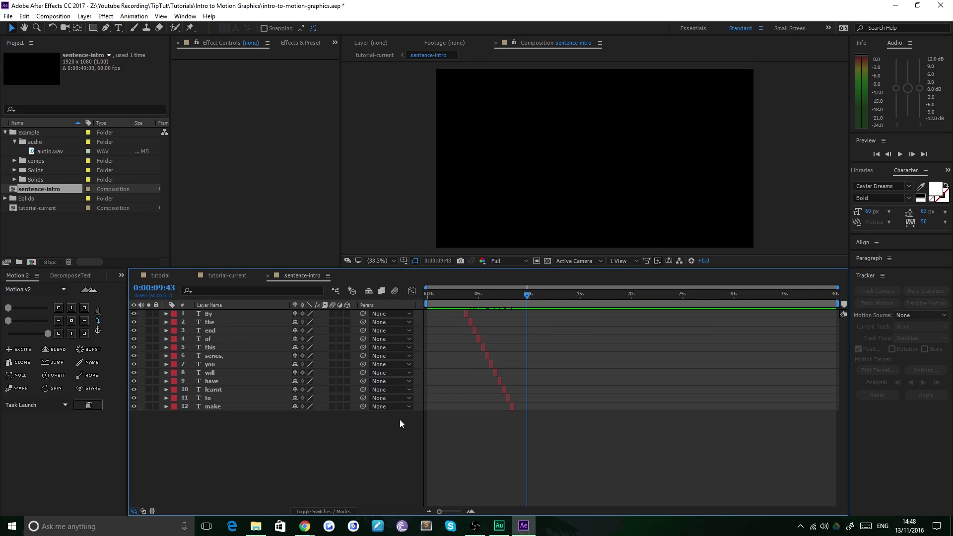
left_click_drag(280, 472, 186, 284)
key("u")
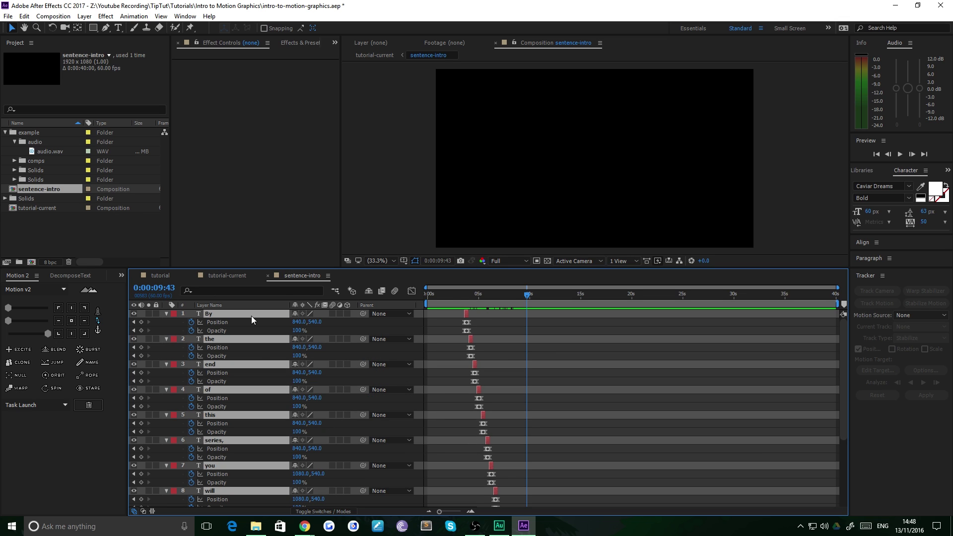
key("u")
left_click_drag(457, 292, 463, 294)
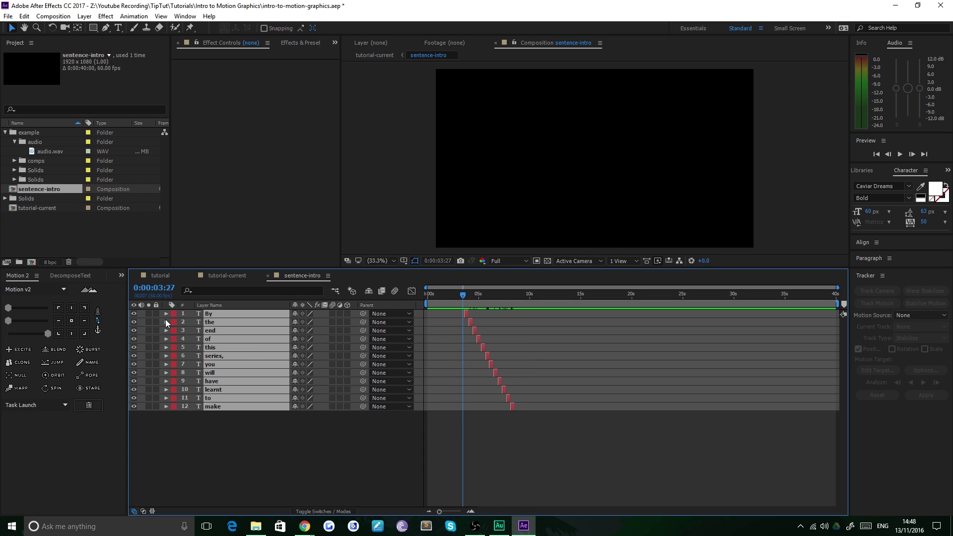
key("u")
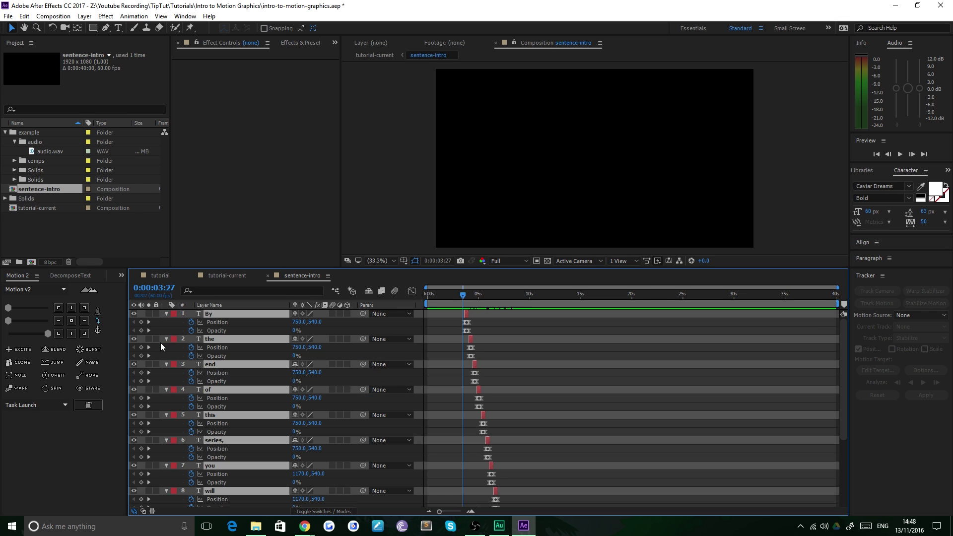
left_click(149, 322)
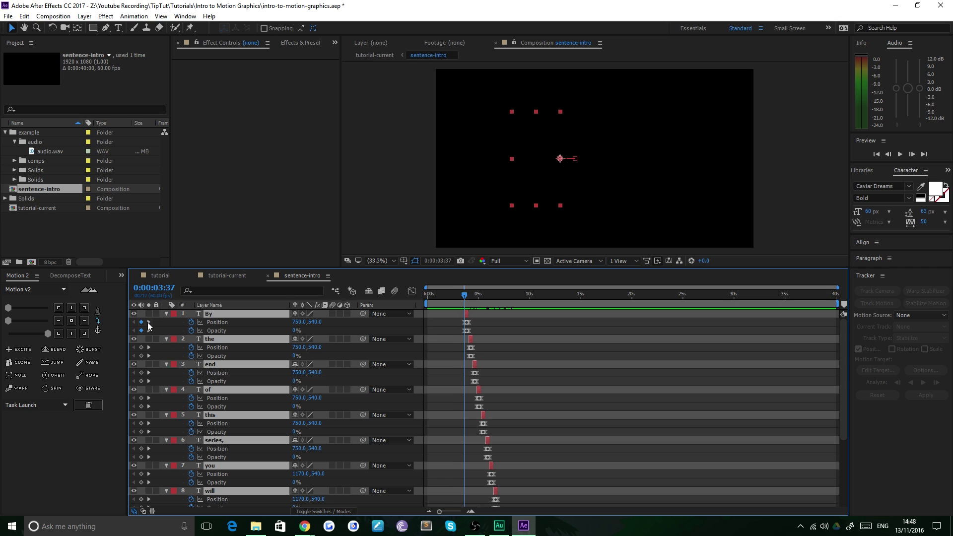
left_click(226, 277)
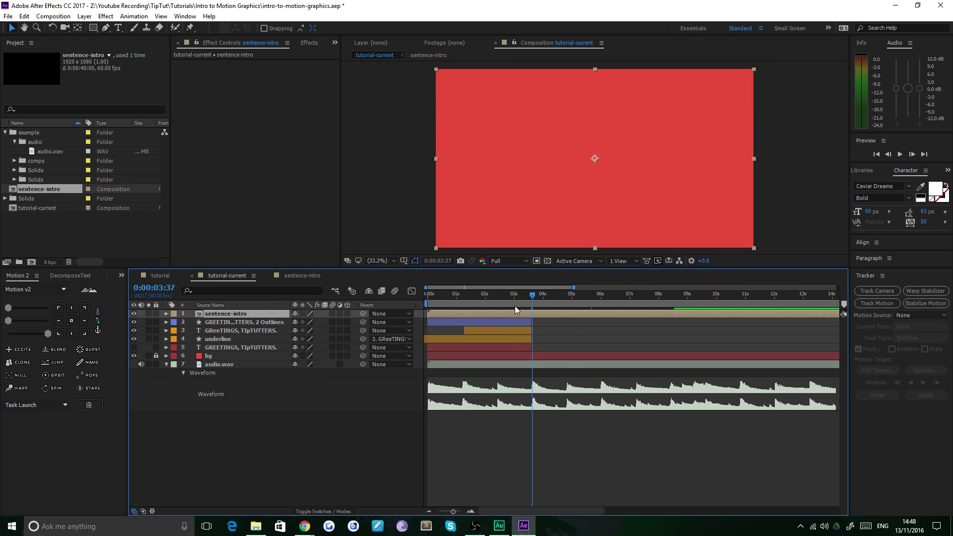
key("alt+bracketleft")
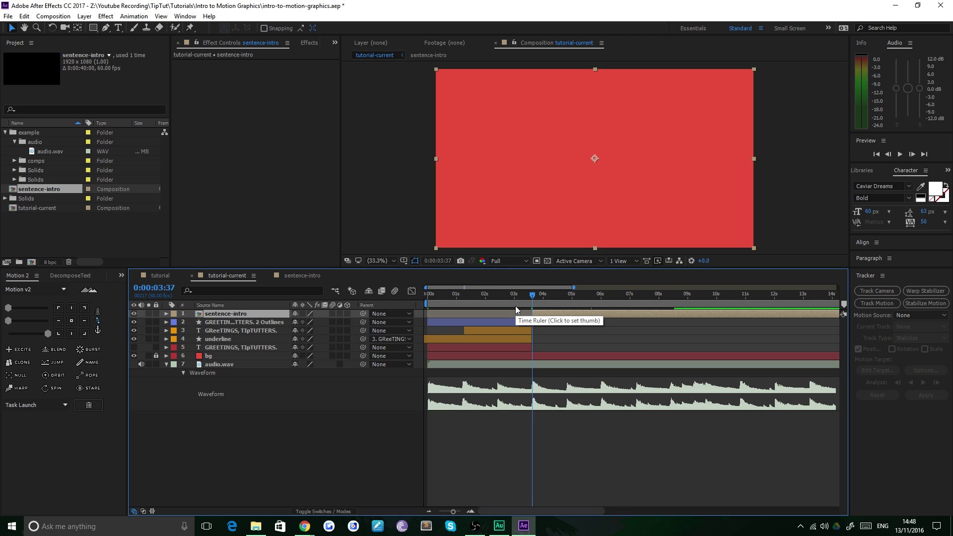
Trim the end of the sentence-intro layer in tutorial-current to the "make" layer's last keyframe at 0:00:08:32.
double_click(221, 314)
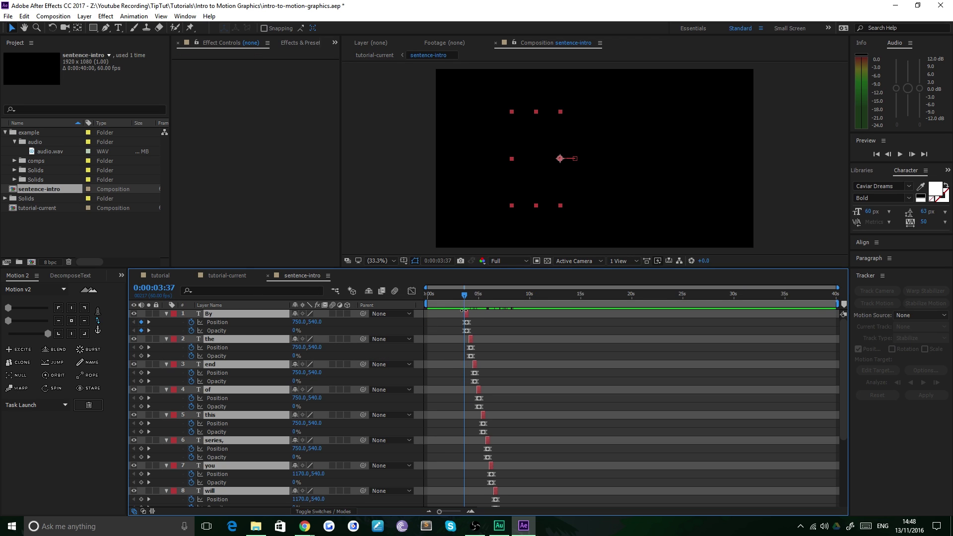
left_click(225, 275)
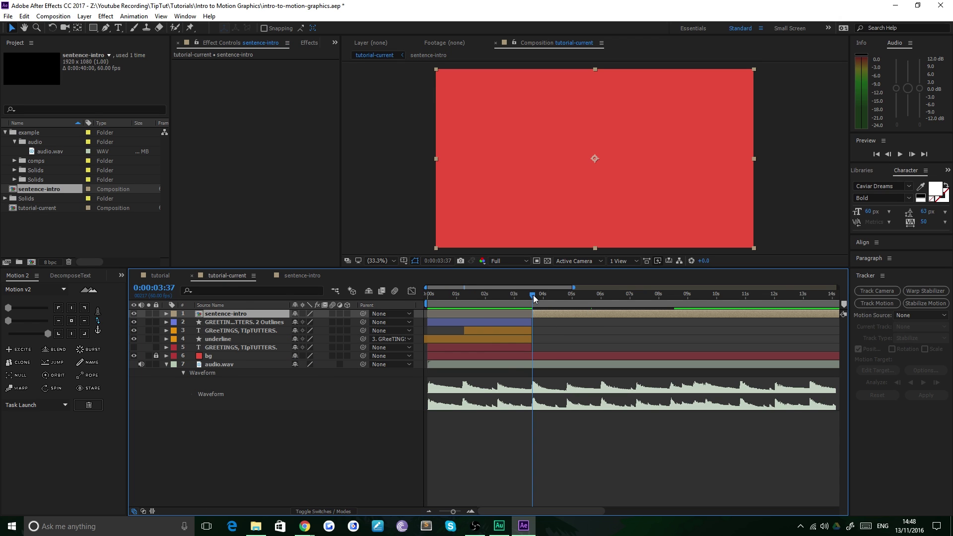
left_click_drag(533, 296, 533, 296)
double_click(222, 314)
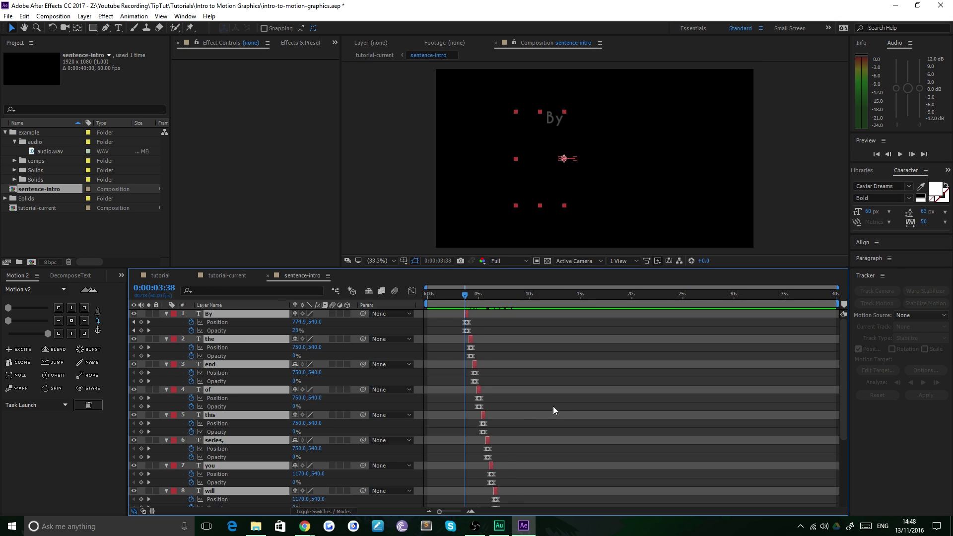
scroll(563, 407, "down", 5)
left_click(561, 436)
left_click(227, 484)
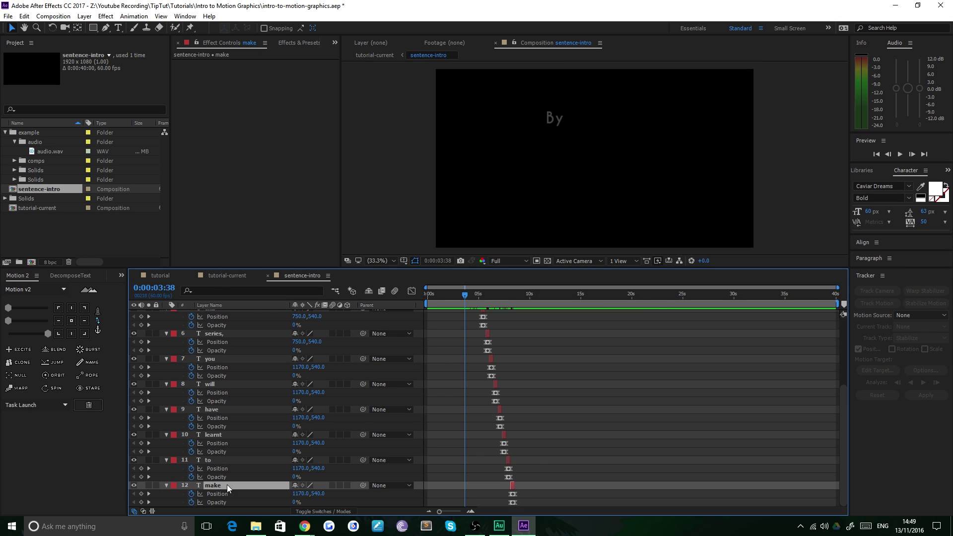
left_click(148, 496)
left_click(148, 496)
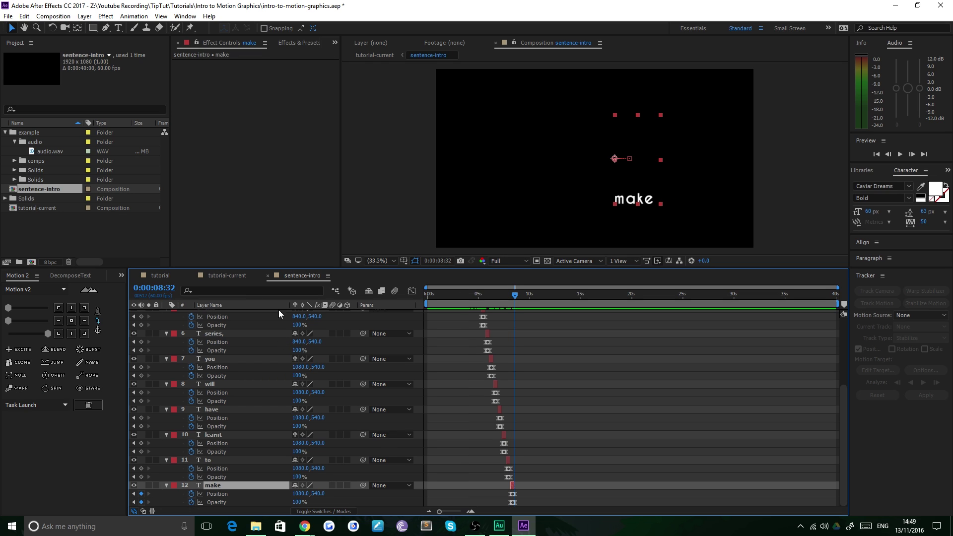
left_click(225, 276)
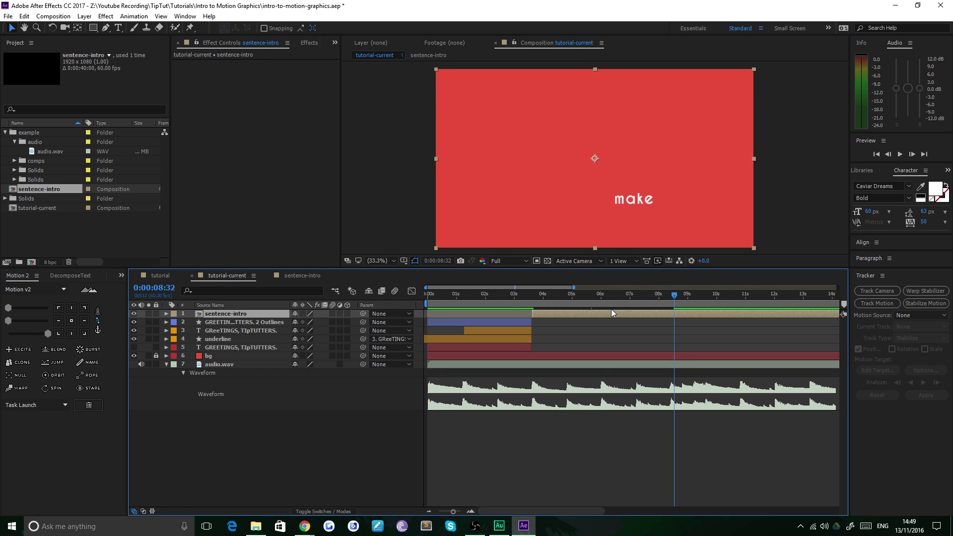
key("alt+bracketright")
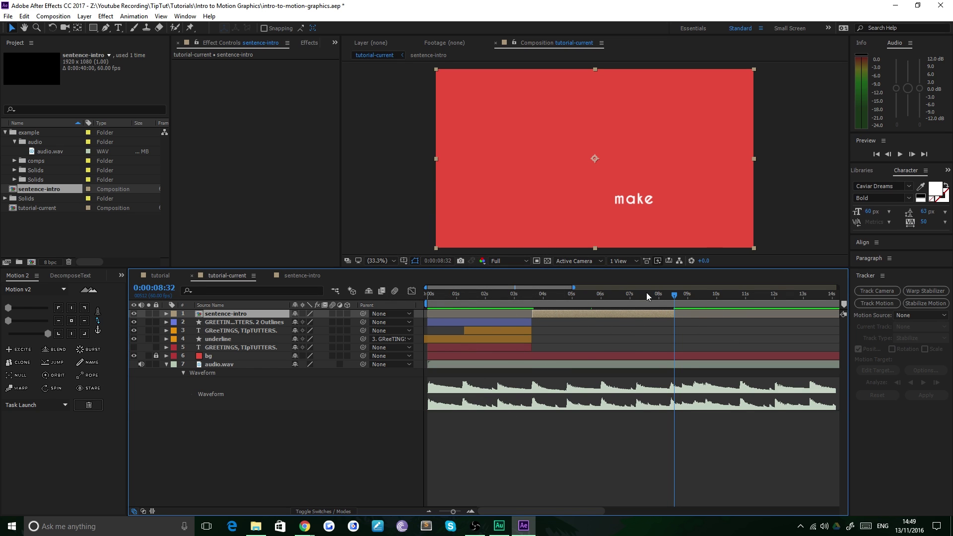
Preview tutorial-current with the trimmed sentence-intro layer and enlarge the composition viewer.
key("space")
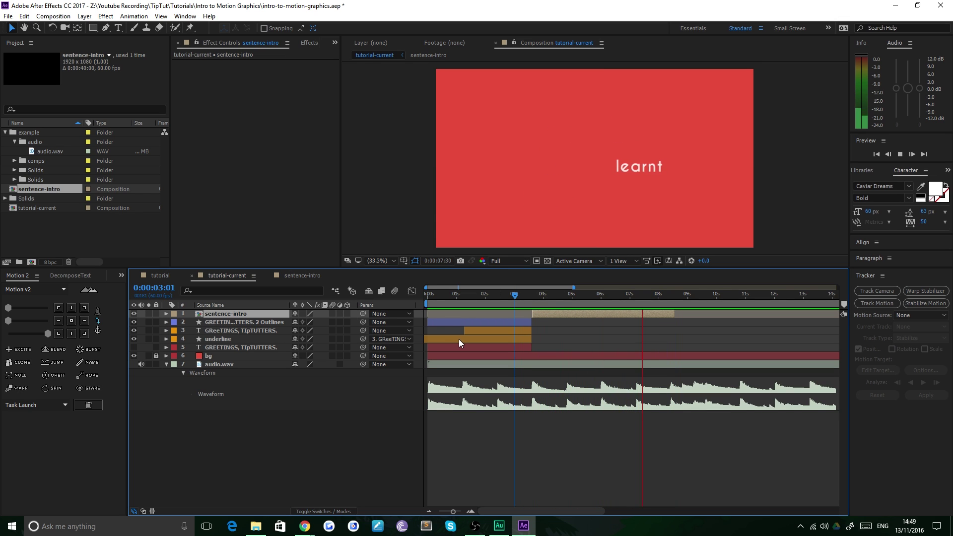
key("space")
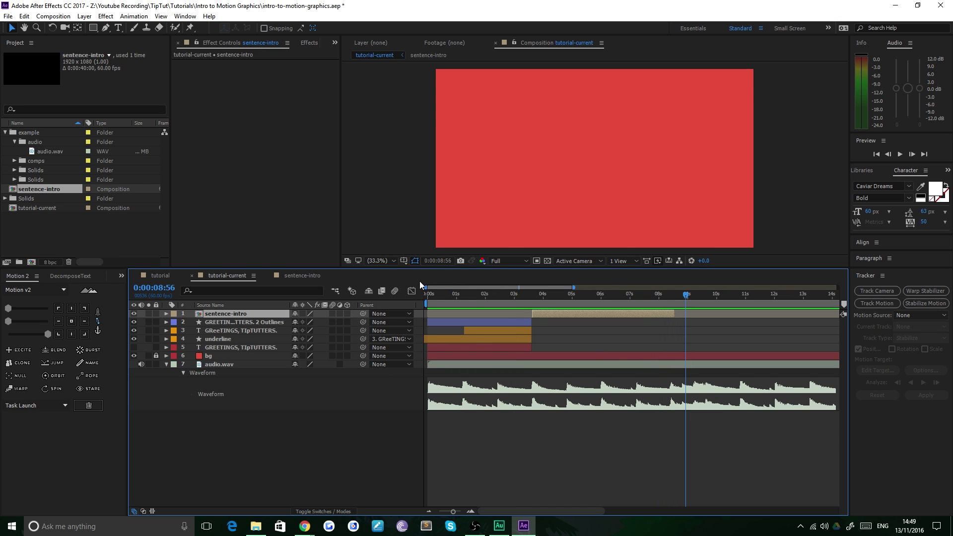
left_click_drag(420, 268, 420, 334)
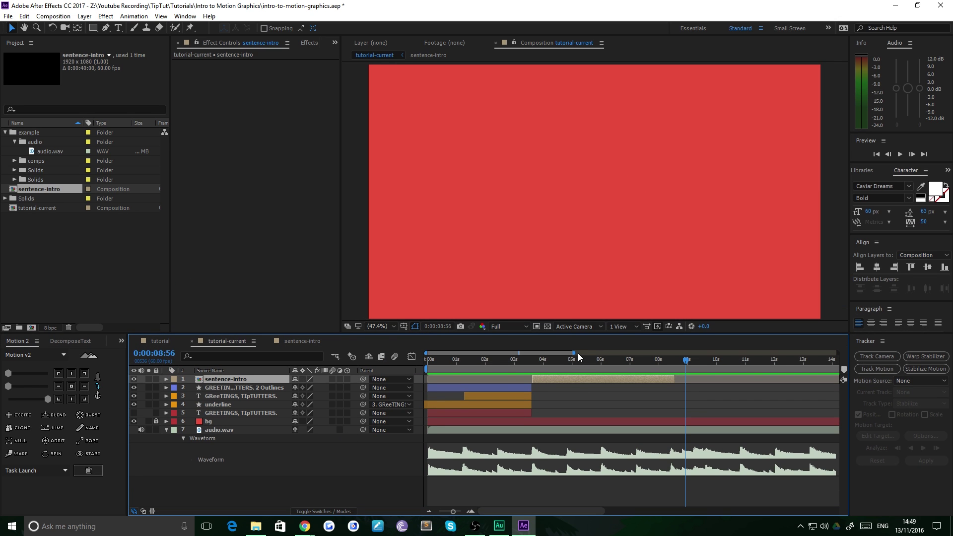
Examine the green "THIS." section in the finished tutorial composition and return to tutorial-current.
left_click(161, 341)
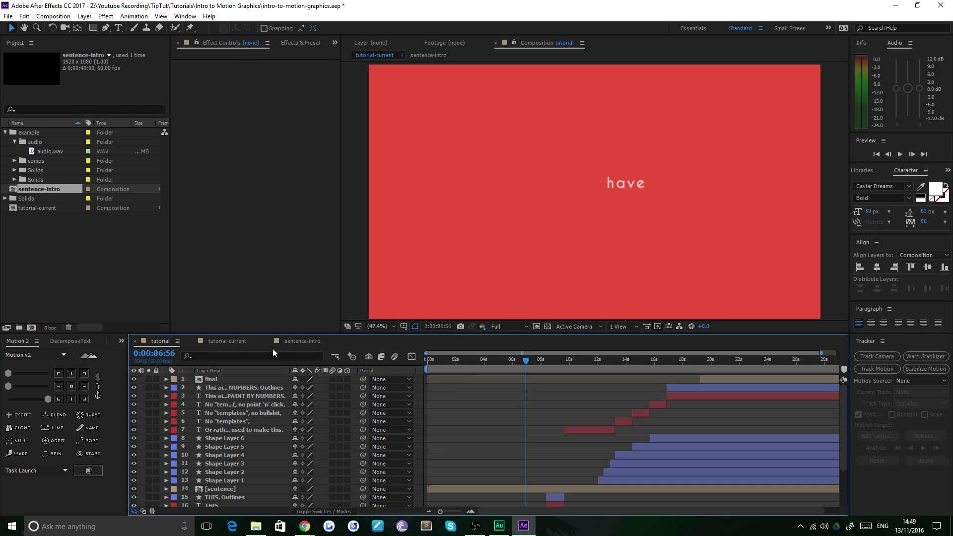
mouse_move(527, 361)
left_mouse_down()
mouse_move(564, 365)
mouse_move(544, 365)
left_mouse_up()
key("space")
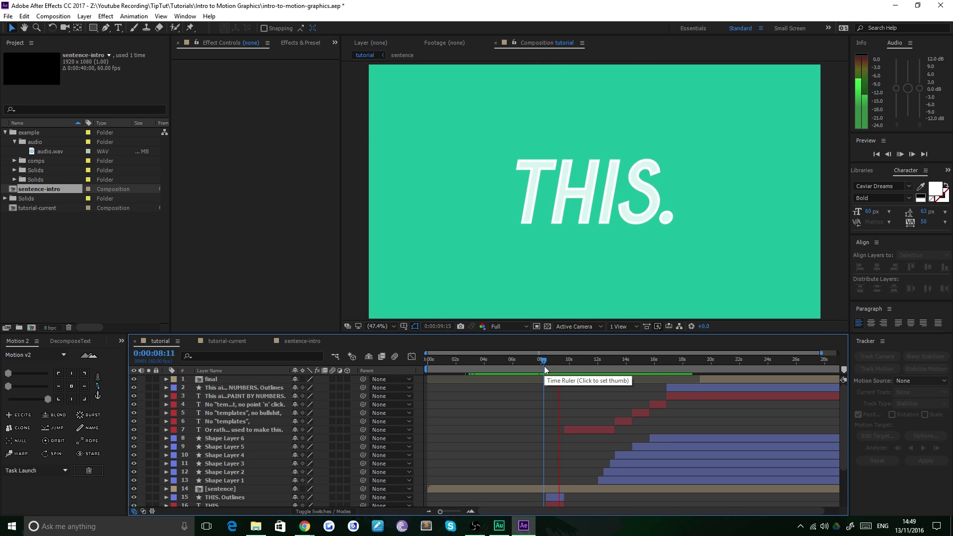
left_click(537, 370)
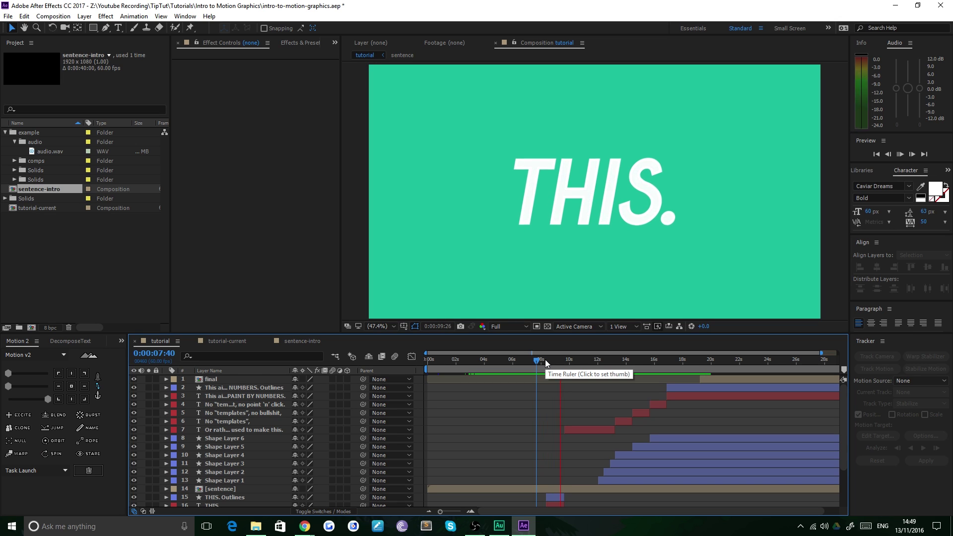
left_click(542, 361)
left_click_drag(542, 361, 562, 366)
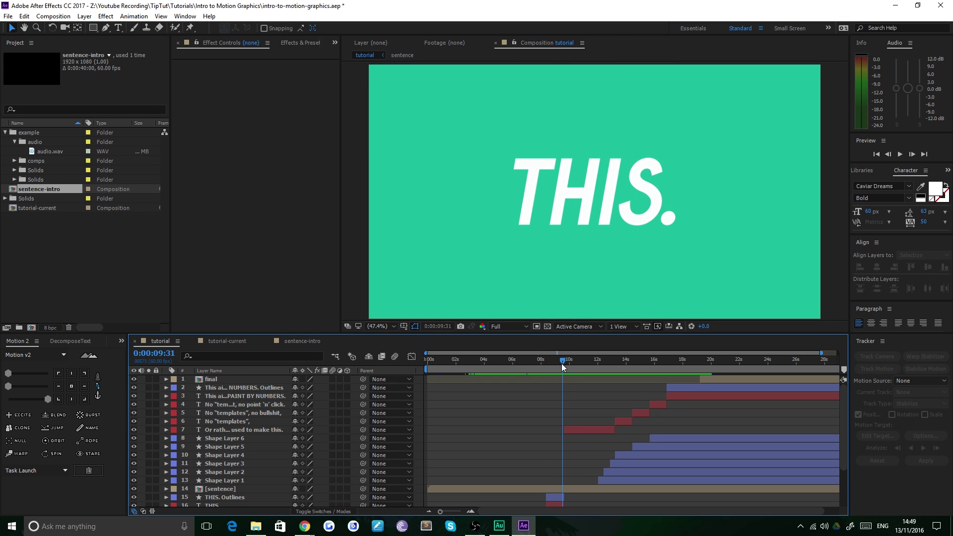
left_click(233, 344)
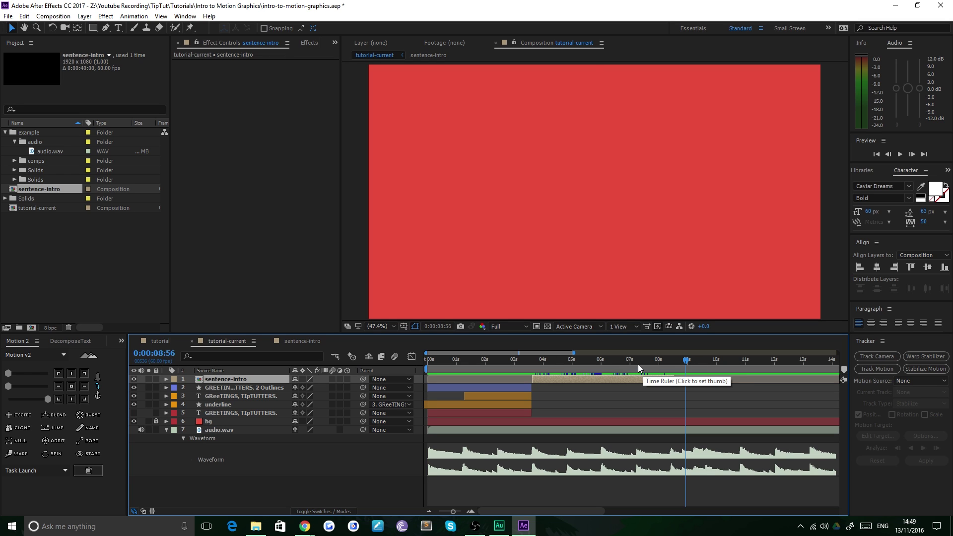
Place the playhead of tutorial-current on the audio beat at 0:00:08:28, checking the "make" layer's keyframes in sentence-intro.
left_click_drag(639, 360, 672, 365)
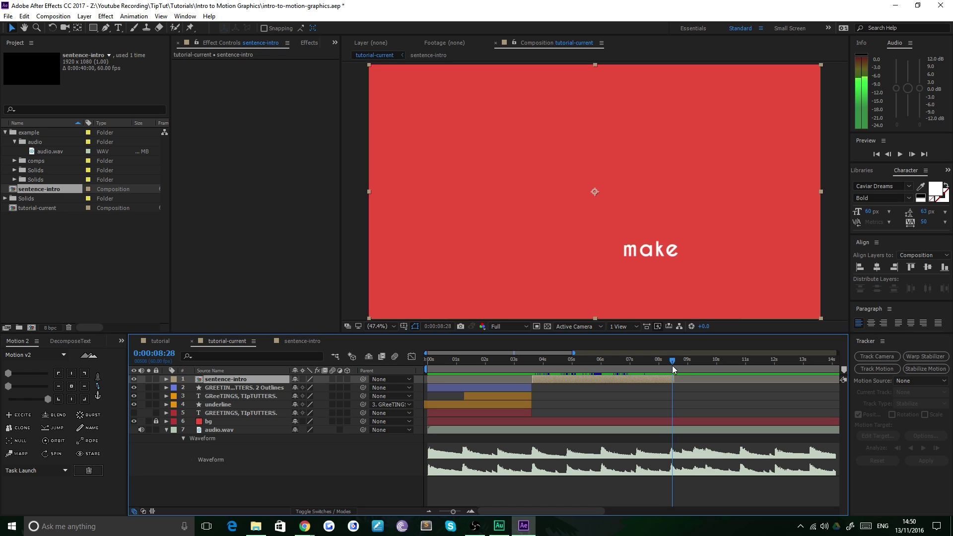
left_click_drag(671, 365, 671, 365)
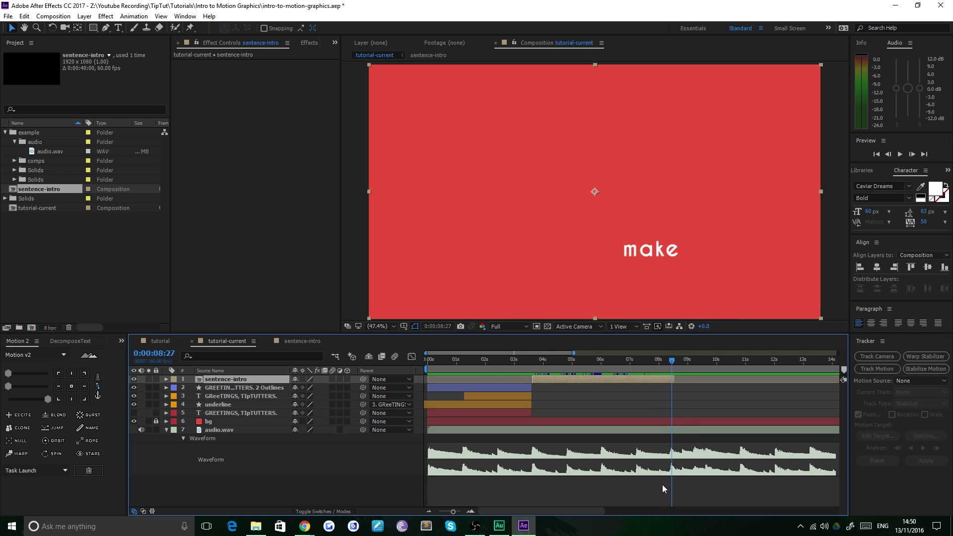
double_click(200, 380)
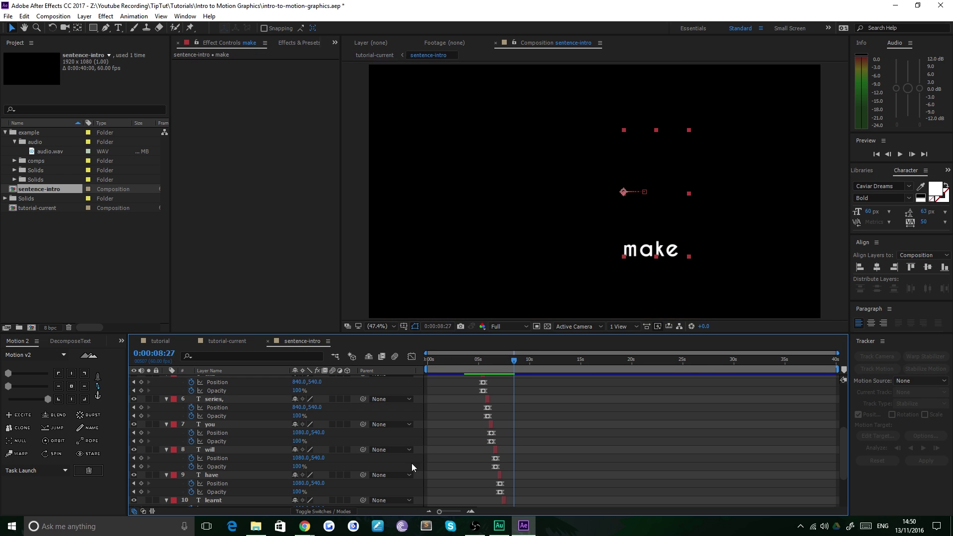
scroll(528, 469, "down", 3)
left_click(490, 482)
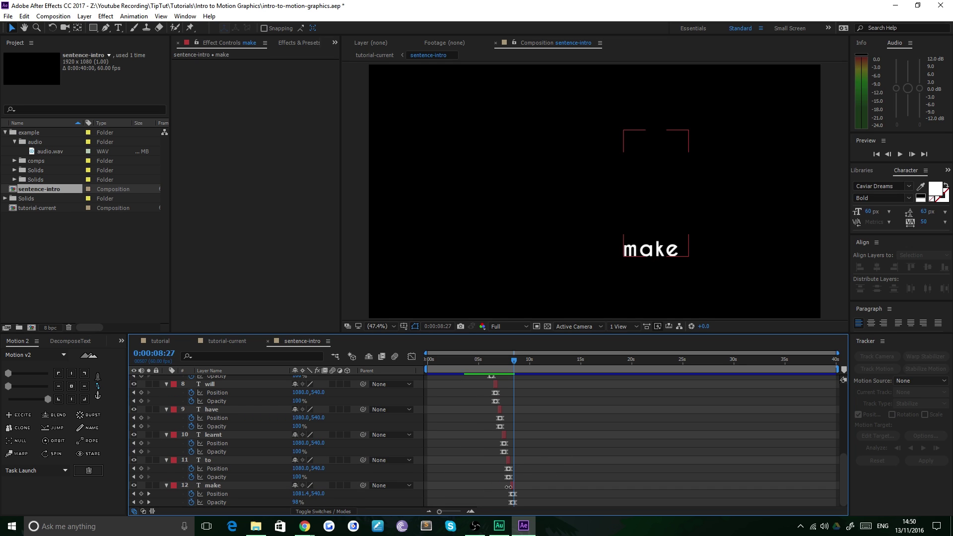
left_click(217, 485)
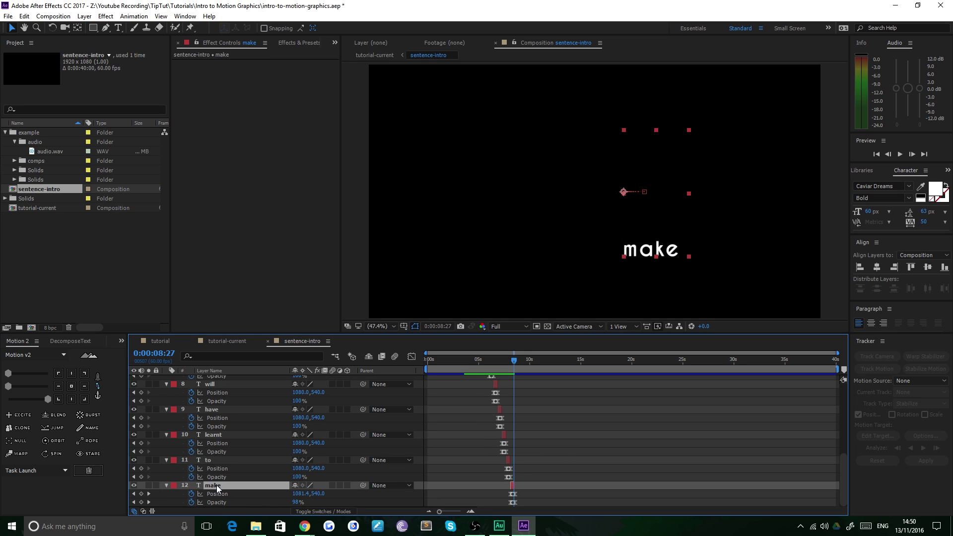
left_click(221, 341)
key("Page_Down")
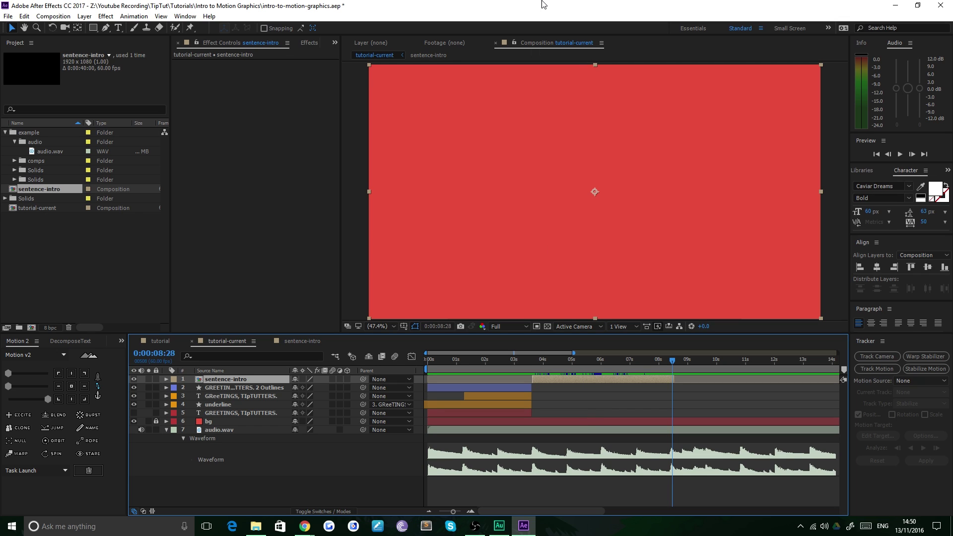
Unlock the red bg layer in tutorial-current and duplicate it.
left_click(278, 489)
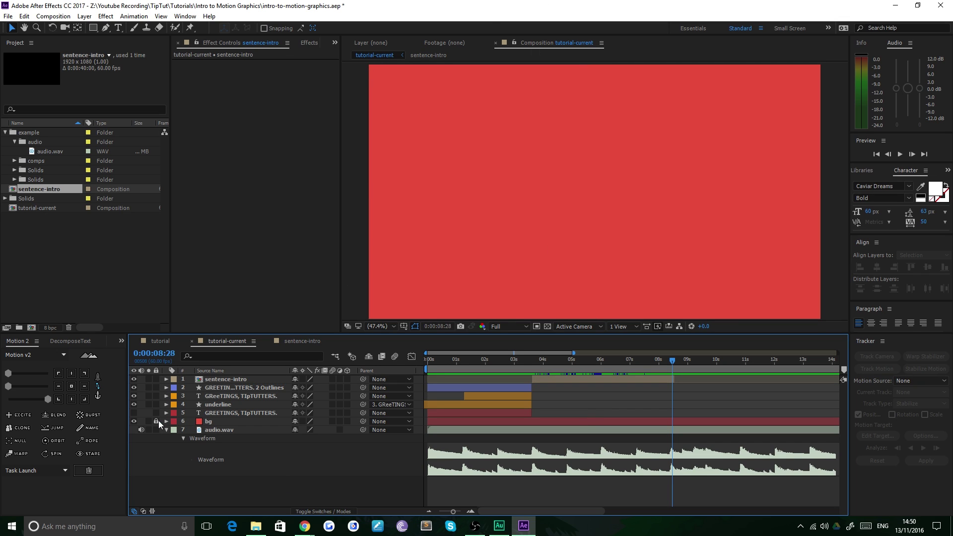
left_click(210, 422)
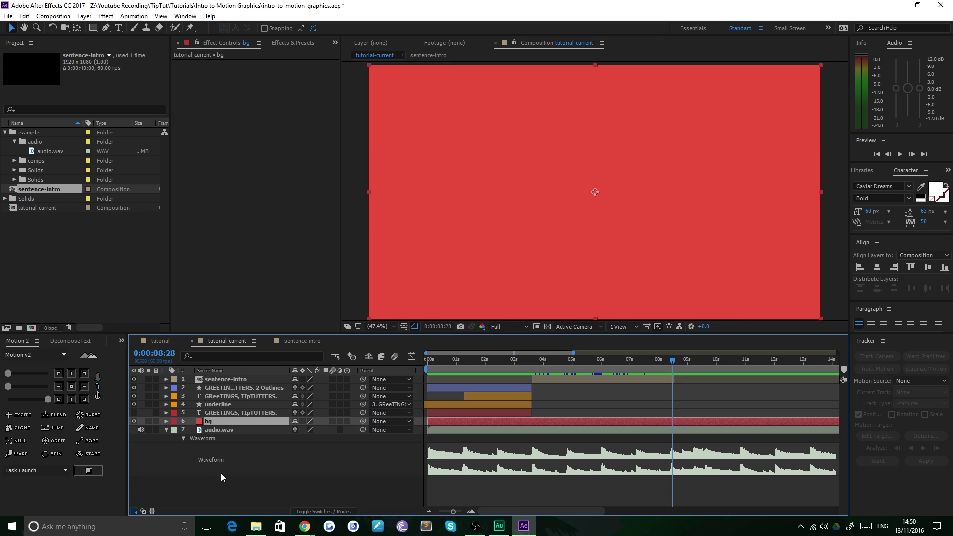
key("ctrl+d")
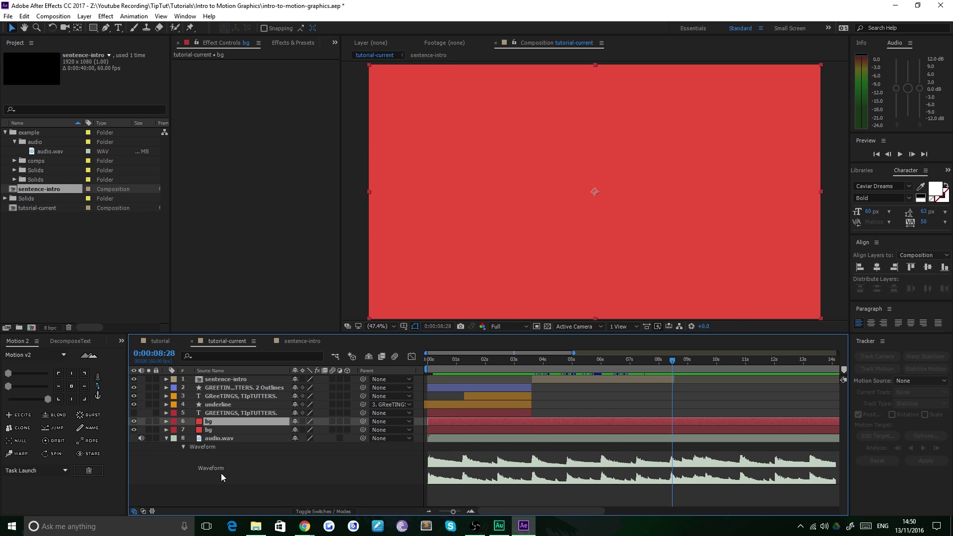
Open the duplicated bg layer's solid settings and copy the Turquoise colour code from flatuicolors.com in Chrome.
left_click(85, 16)
left_click(100, 36)
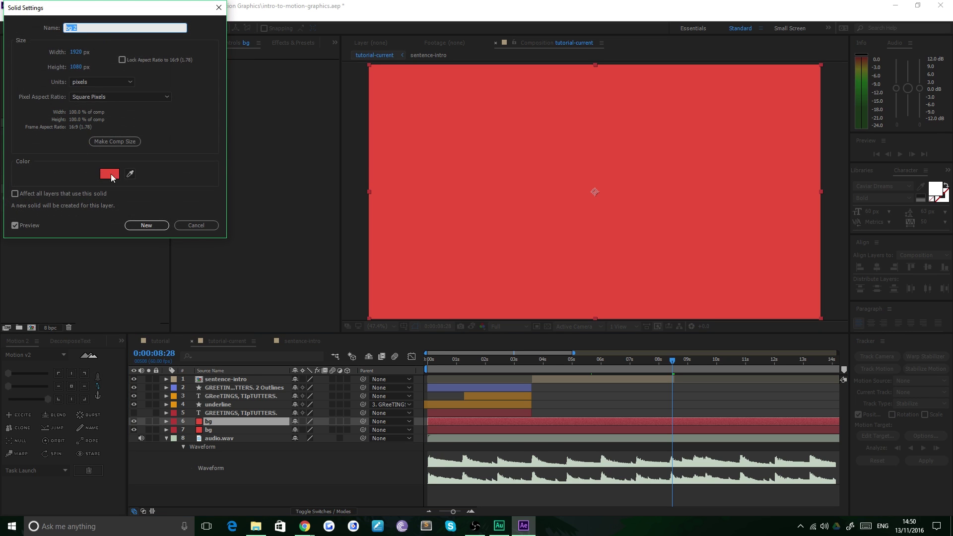
left_click_drag(97, 15, 195, 66)
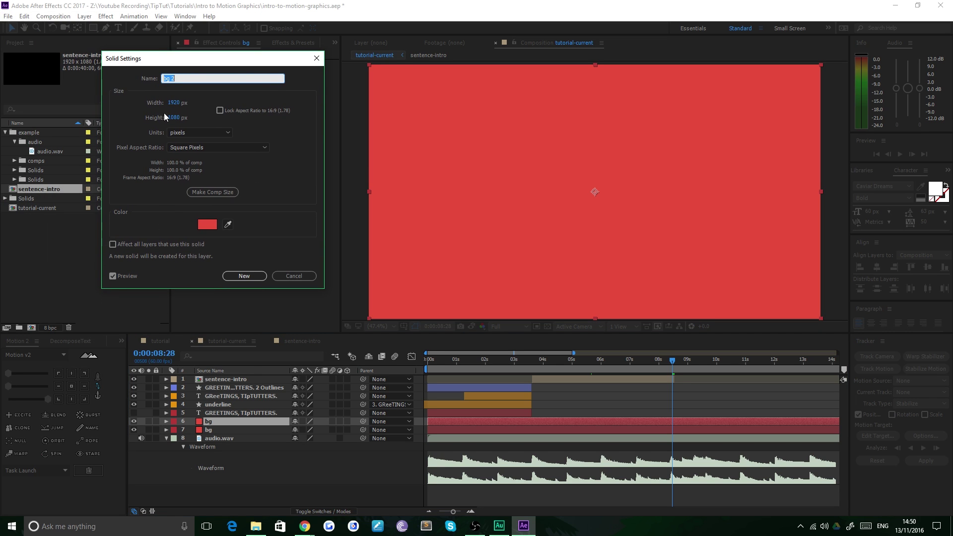
left_click(305, 526)
left_click(338, 498)
left_click(365, 5)
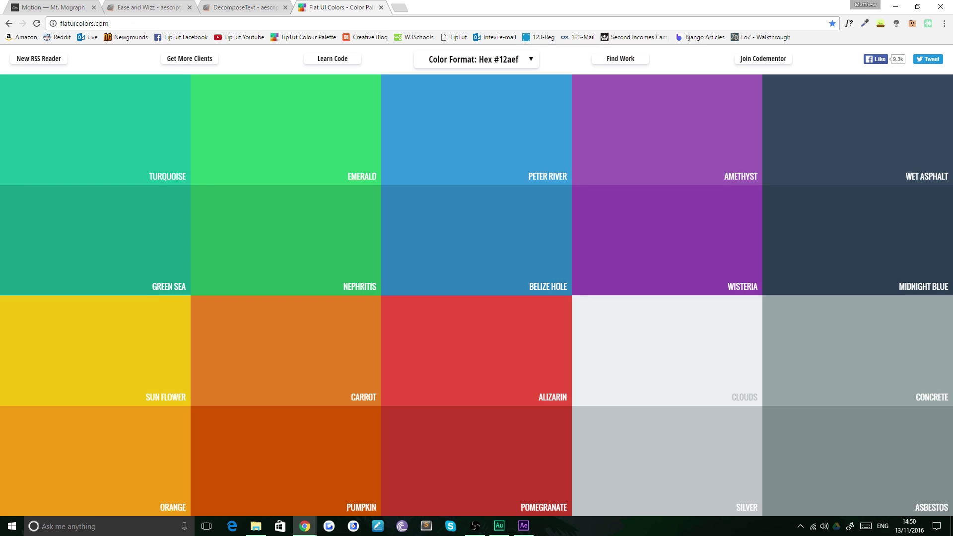
left_click(126, 145)
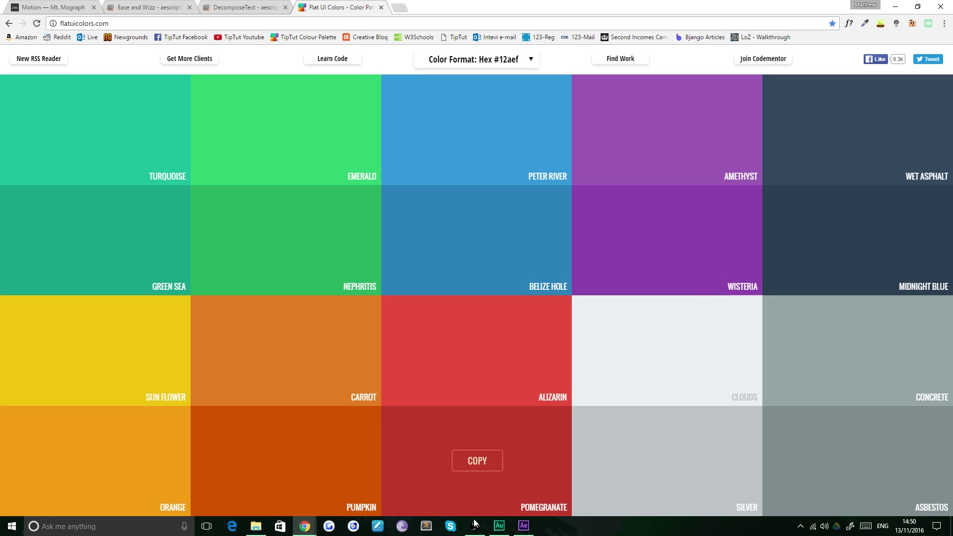
Switch back to After Effects and make the duplicate a new solid named bg 2 with colour 1ABC9C.
left_click(523, 526)
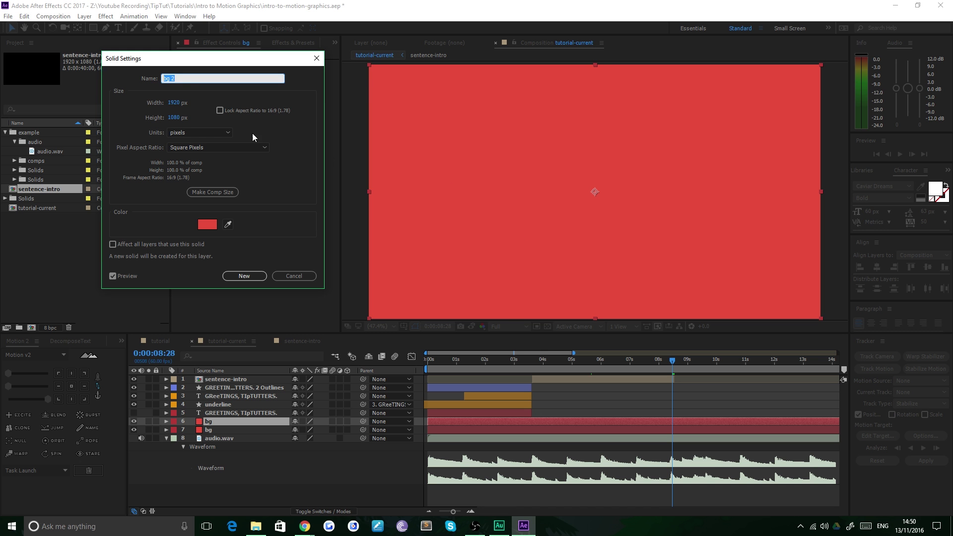
left_click(201, 227)
type("1ABC9C")
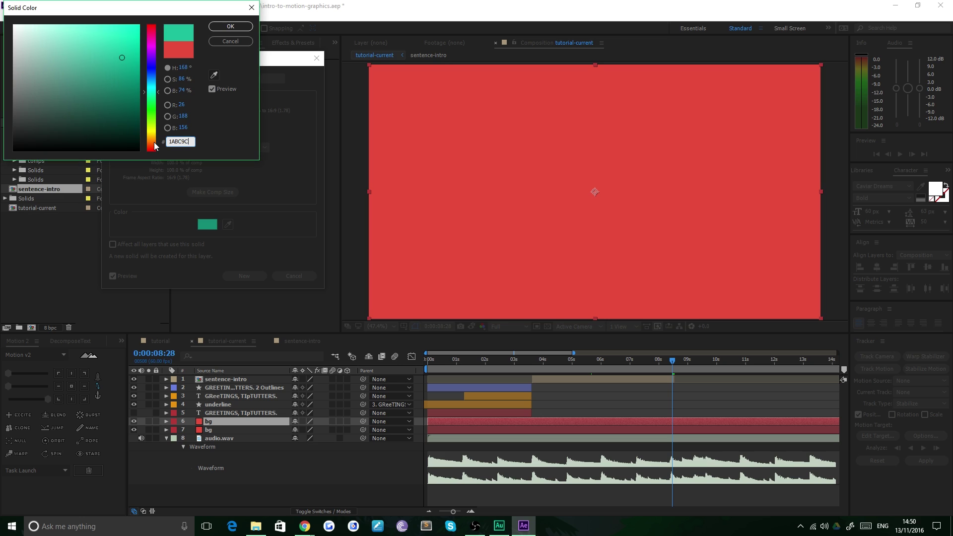
key("Return")
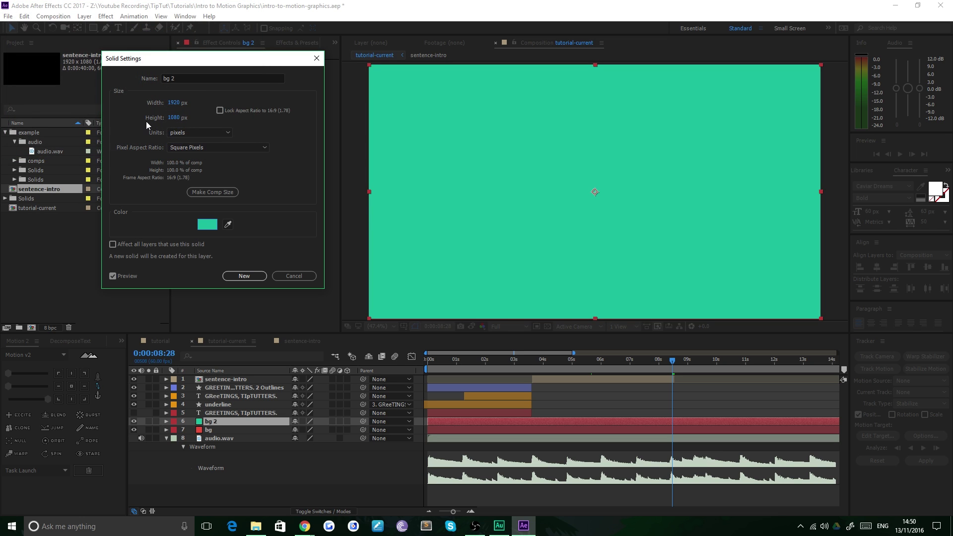
left_click(244, 275)
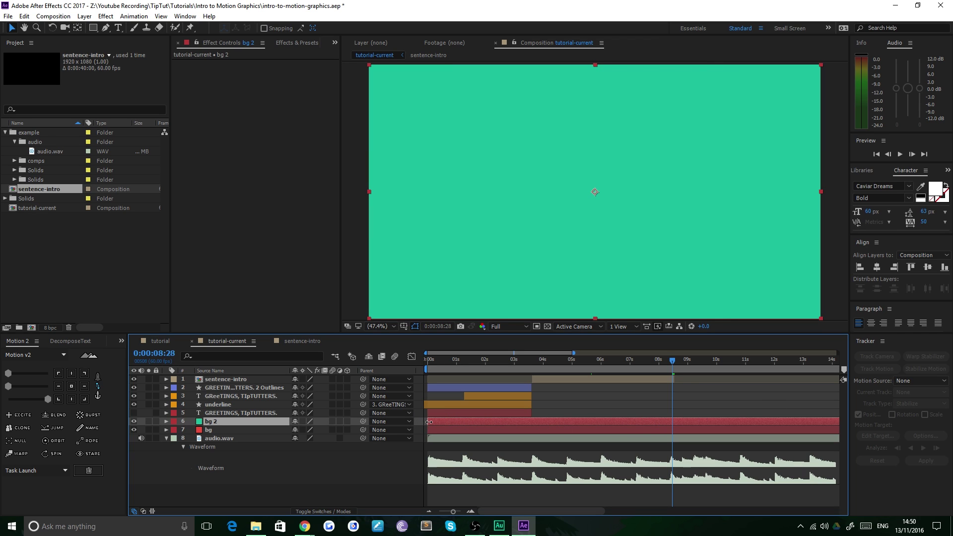
Trim the start of the bg 2 layer to 0:00:08:28 and preview the background colour change.
key("alt+bracketleft")
left_click(666, 366)
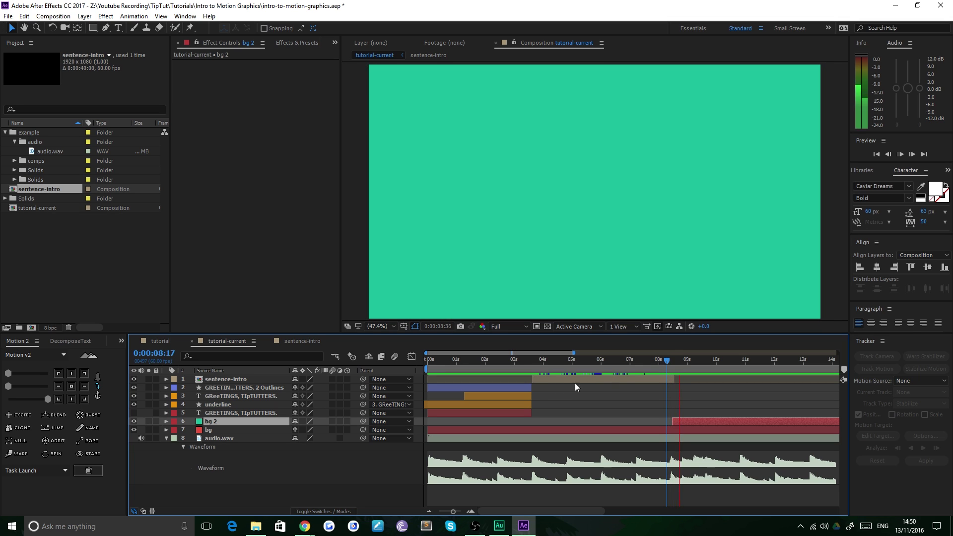
key("space")
Trim the end of the sentence-intro layer to 0:00:08:28, where the bg 2 layer begins.
left_click_drag(663, 361, 672, 362)
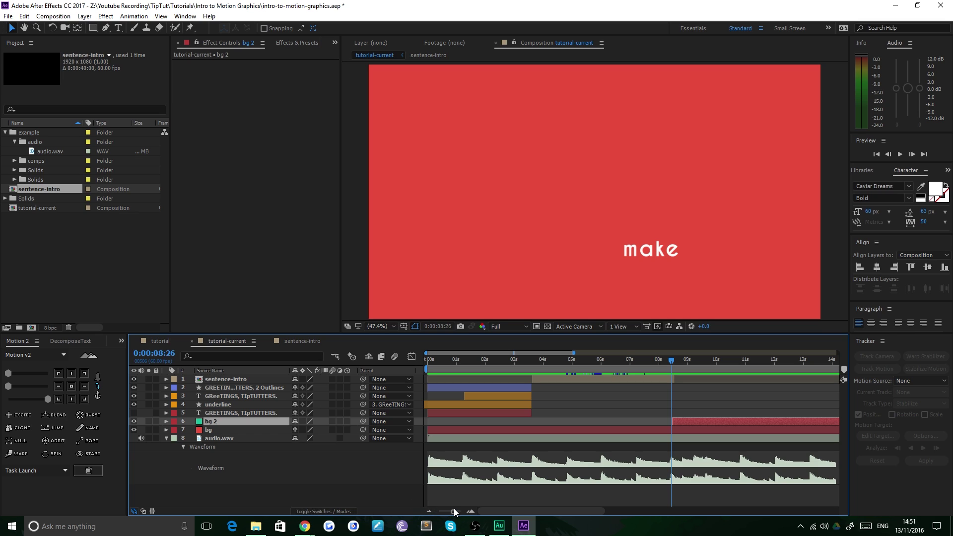
left_click_drag(453, 510, 461, 510)
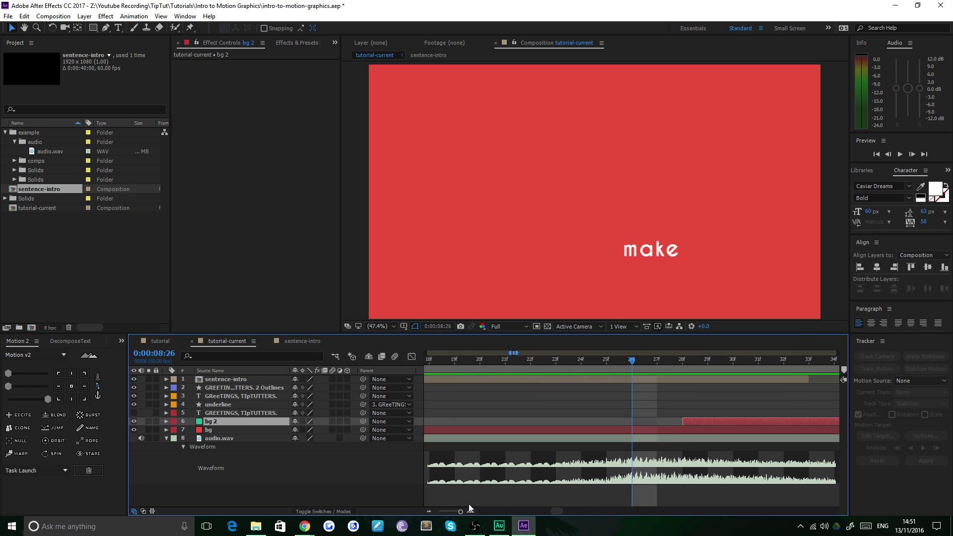
key("Page_Down")
key("Page_Down")
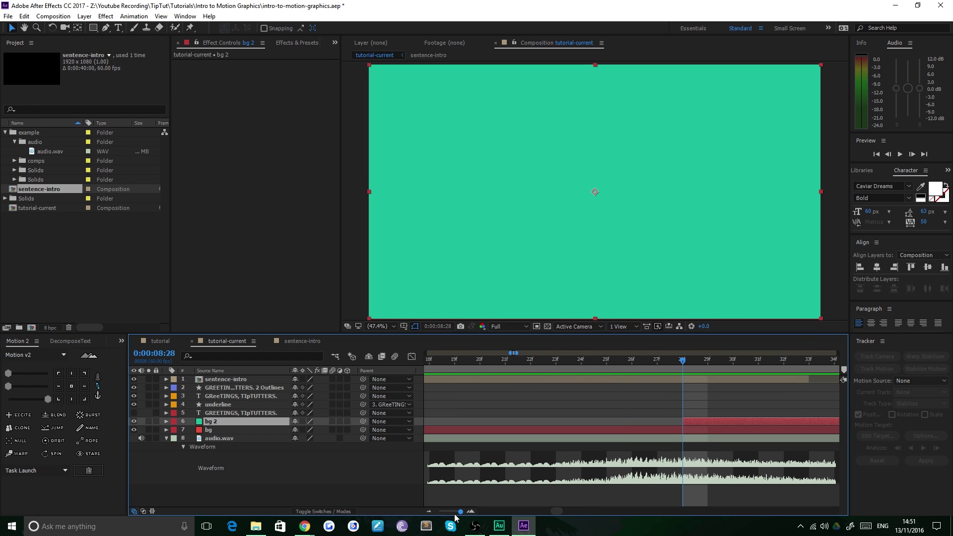
left_click_drag(460, 511, 457, 511)
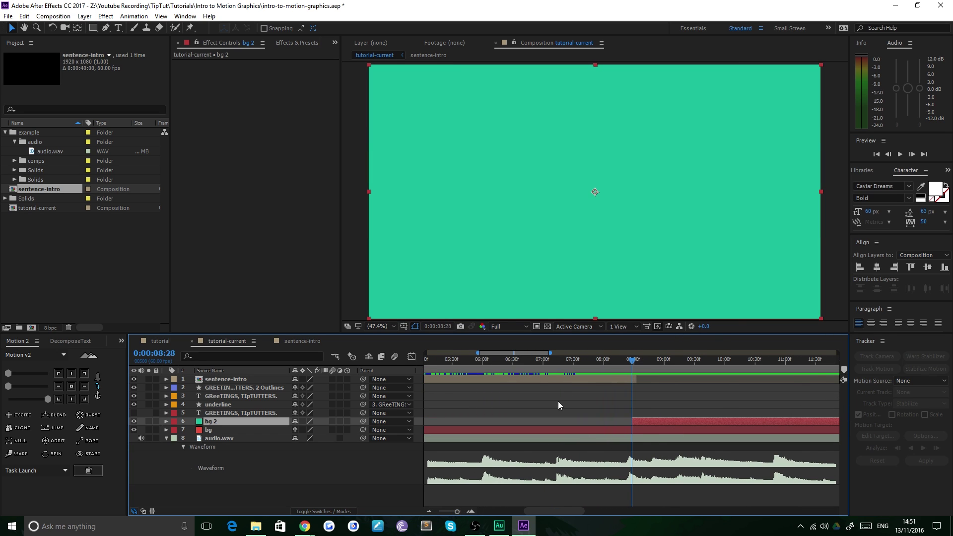
left_click(547, 379)
key("alt+]")
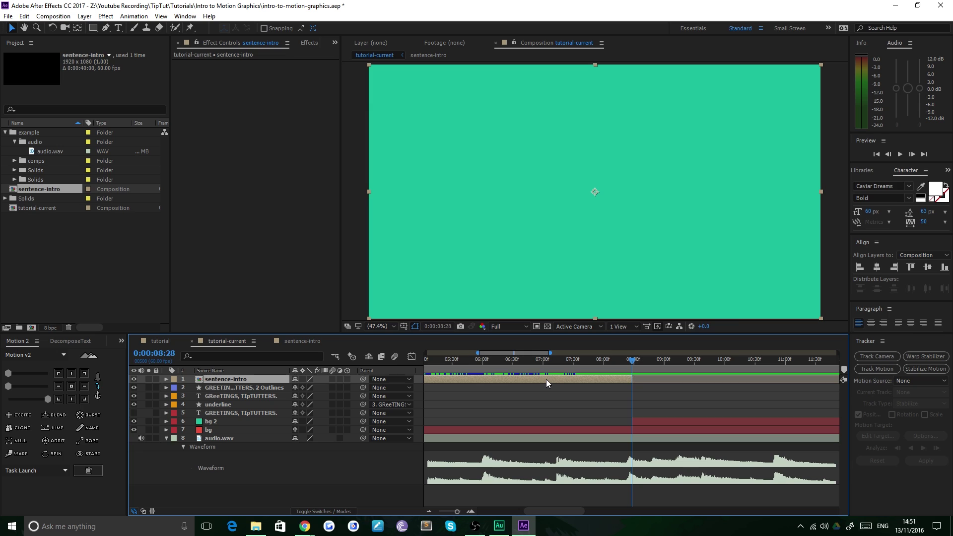
Add a text layer reading "THIS." over the turquoise background.
left_click(118, 29)
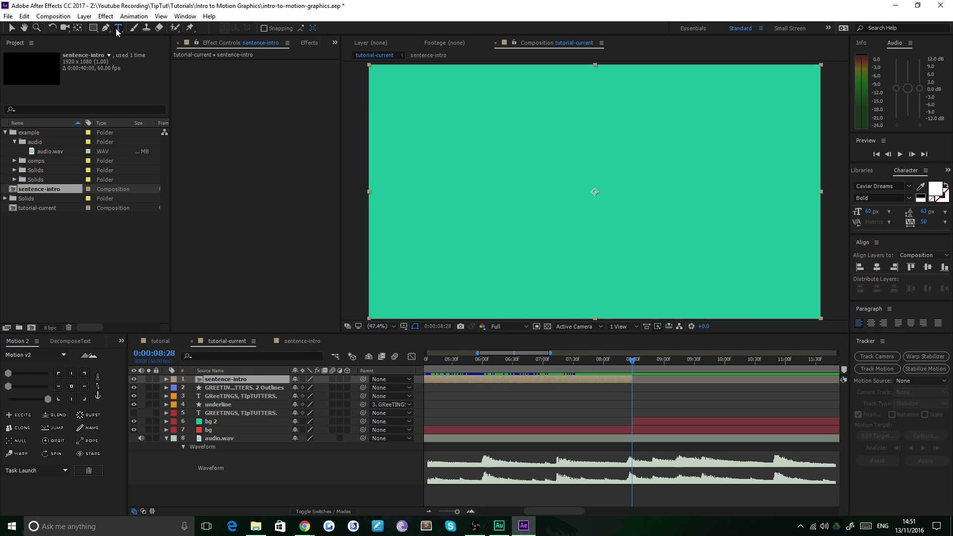
left_click(483, 159)
type("THIS.")
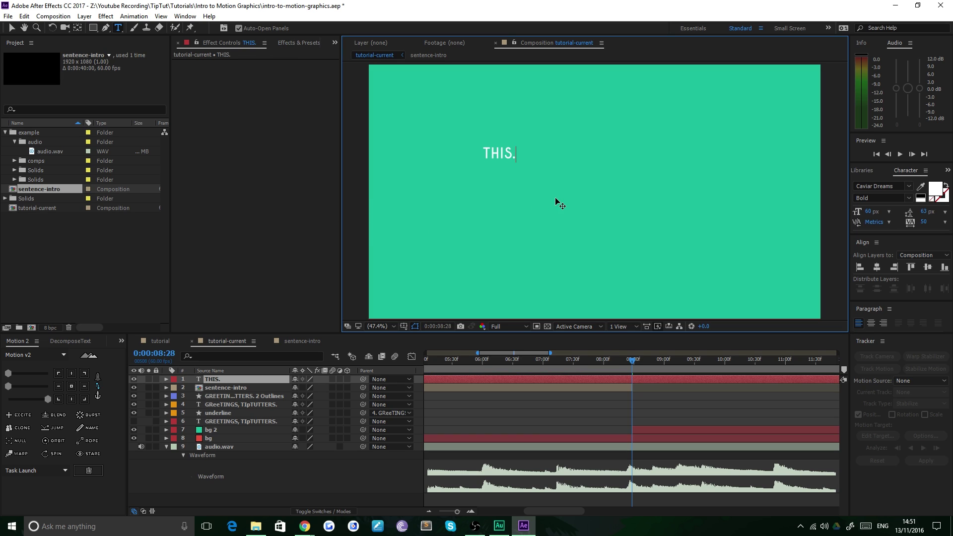
Set the "THIS." text to 324 px in Caviar Dreams Bold Italic.
key("ctrl+a")
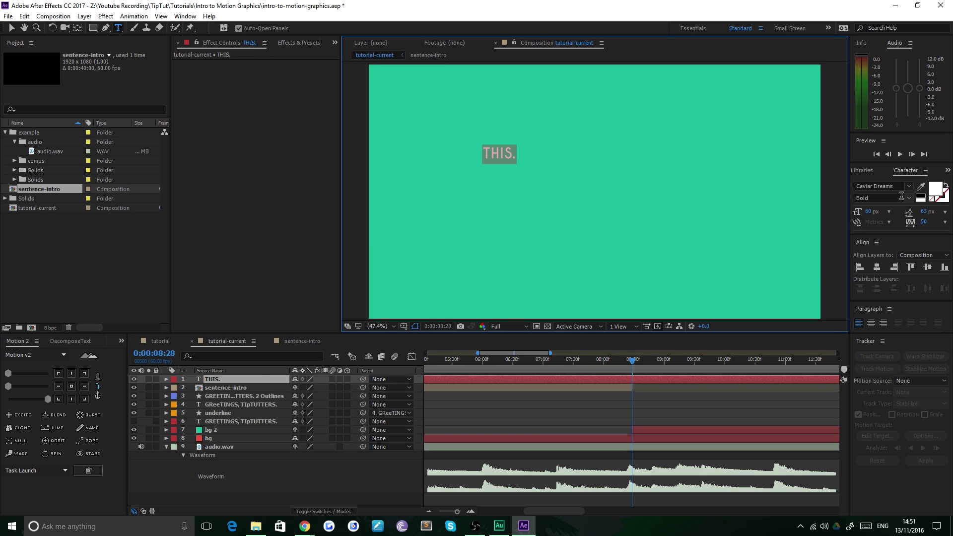
left_click(877, 186)
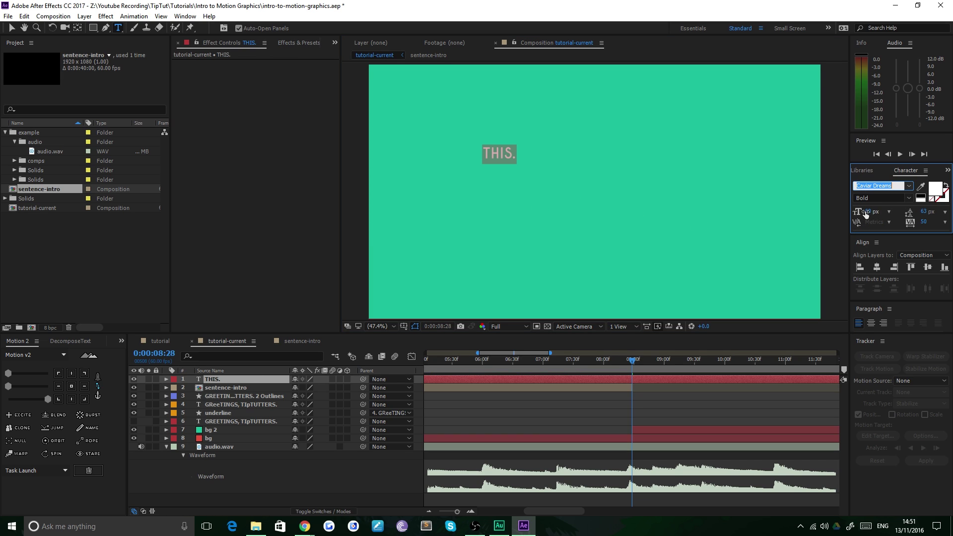
left_click_drag(869, 213, 952, 205)
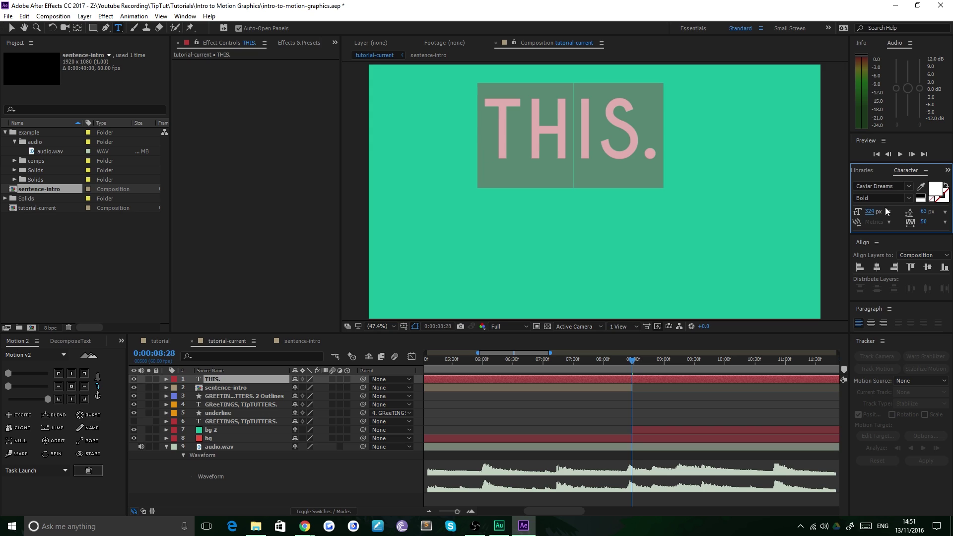
left_click(894, 198)
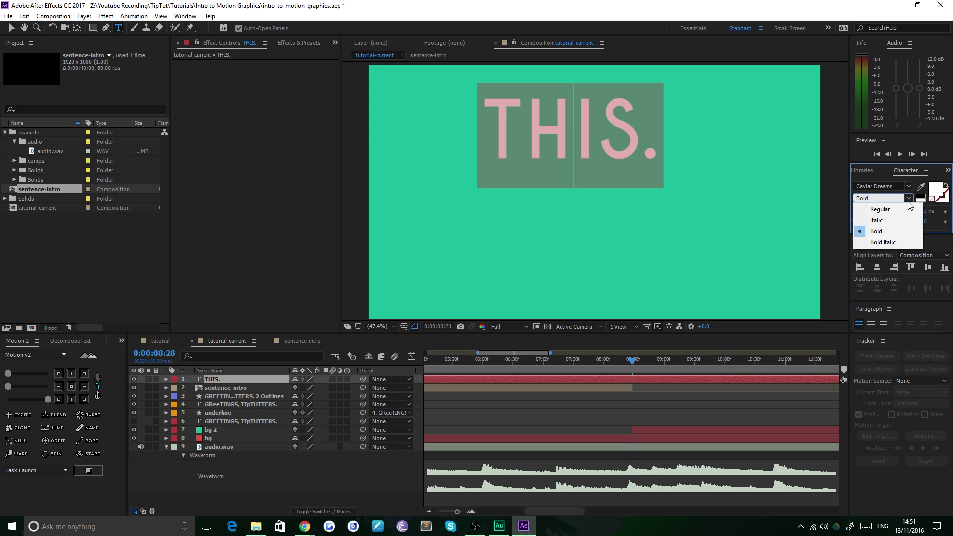
left_click(887, 244)
left_click(659, 137)
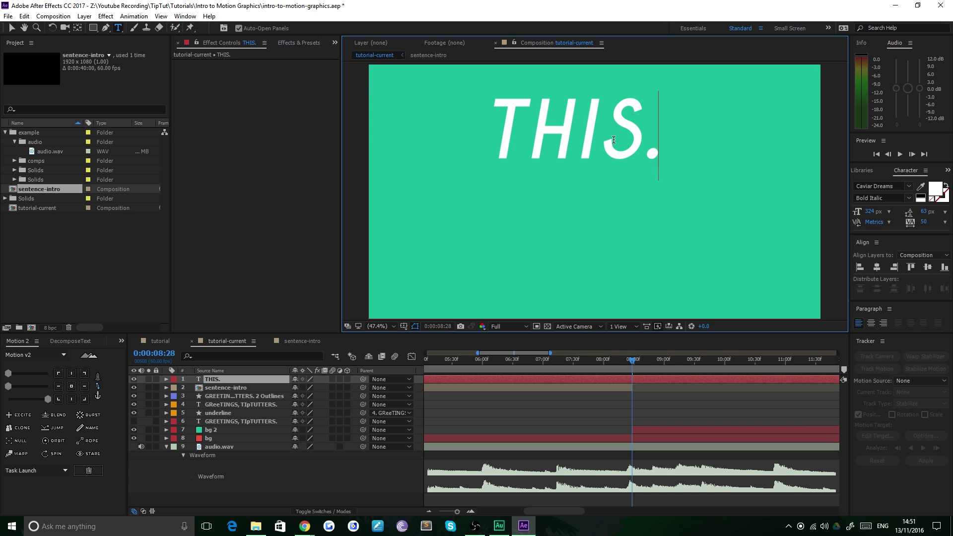
Move the "THIS." text near the middle of the composition and centre its anchor point on the word.
left_click(12, 28)
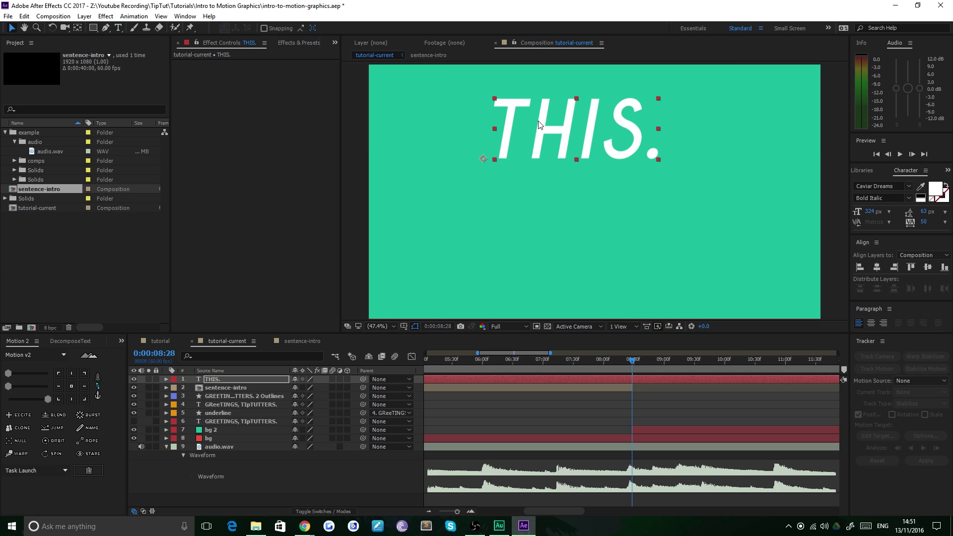
left_click_drag(542, 127, 536, 188)
key("Caps_Lock")
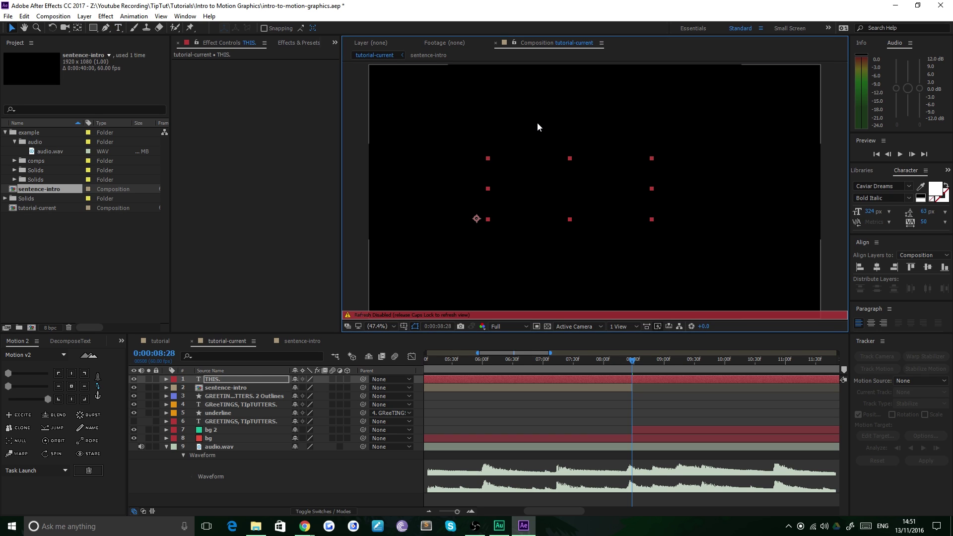
key("Caps_Lock")
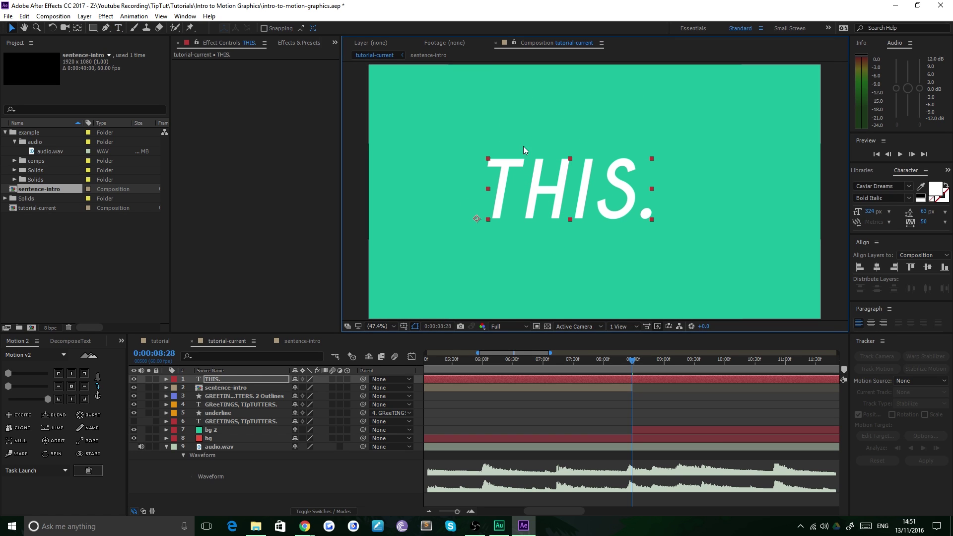
left_click(72, 386)
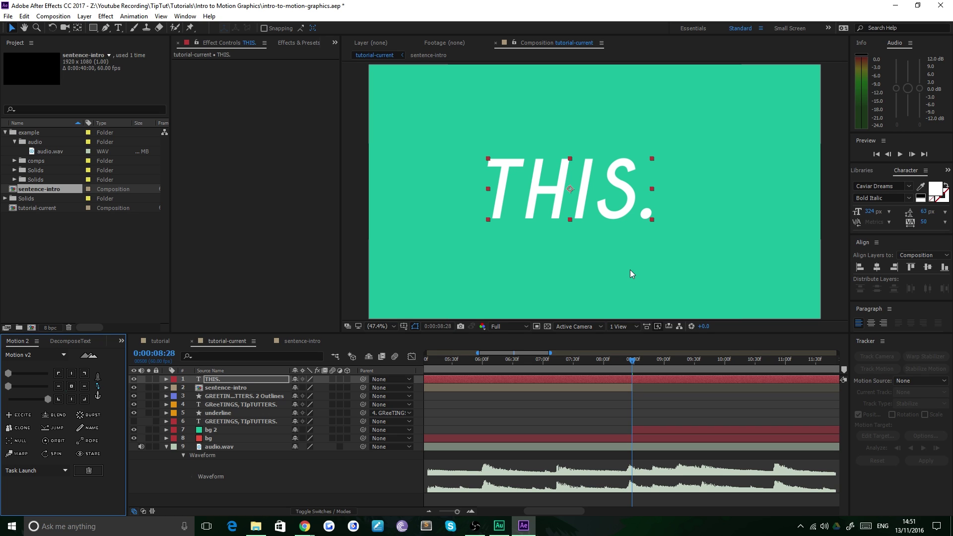
Create shapes from the "THIS." text and delete the original text layer.
right_click(210, 379)
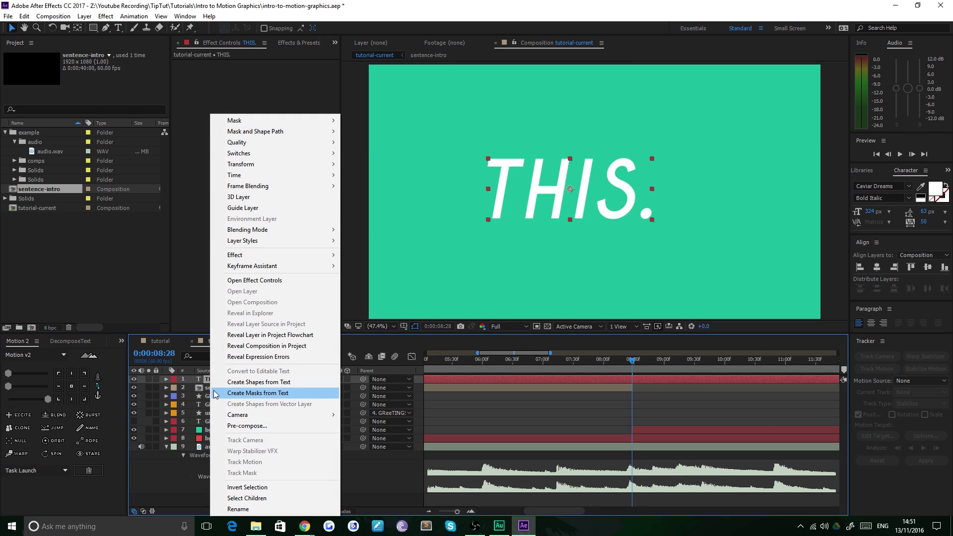
left_click(256, 382)
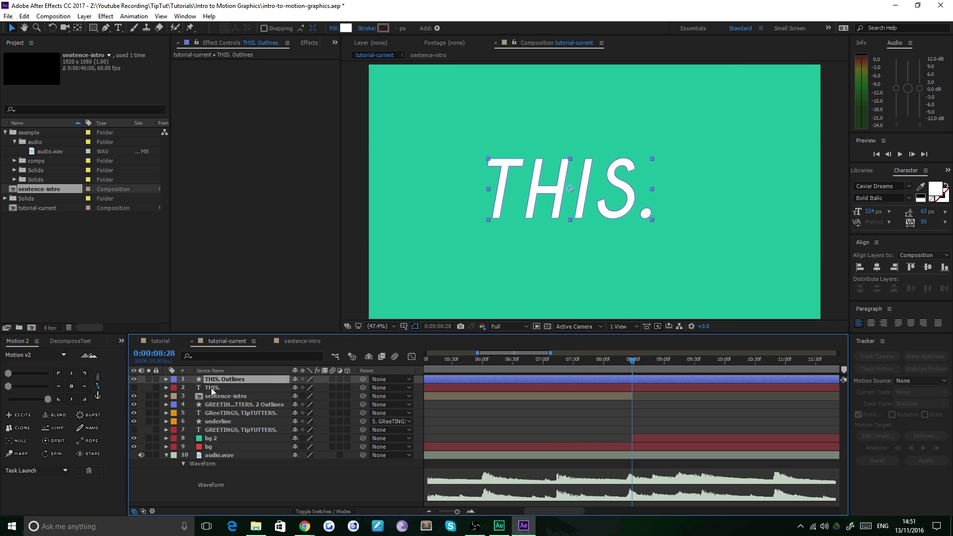
left_click(212, 389)
key("Delete")
Duplicate the THIS. Outlines layer and set the copy's fill to none.
left_click(247, 380)
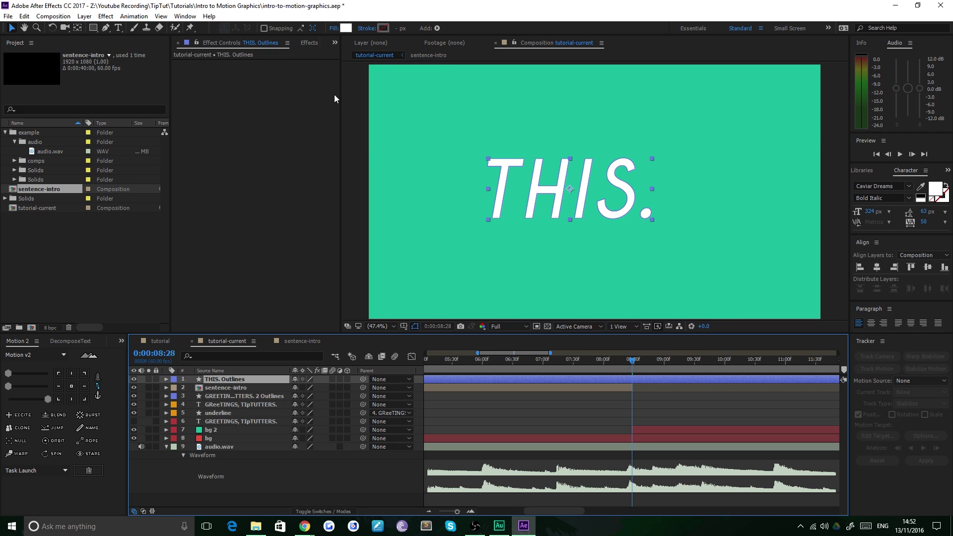
key("ctrl+d")
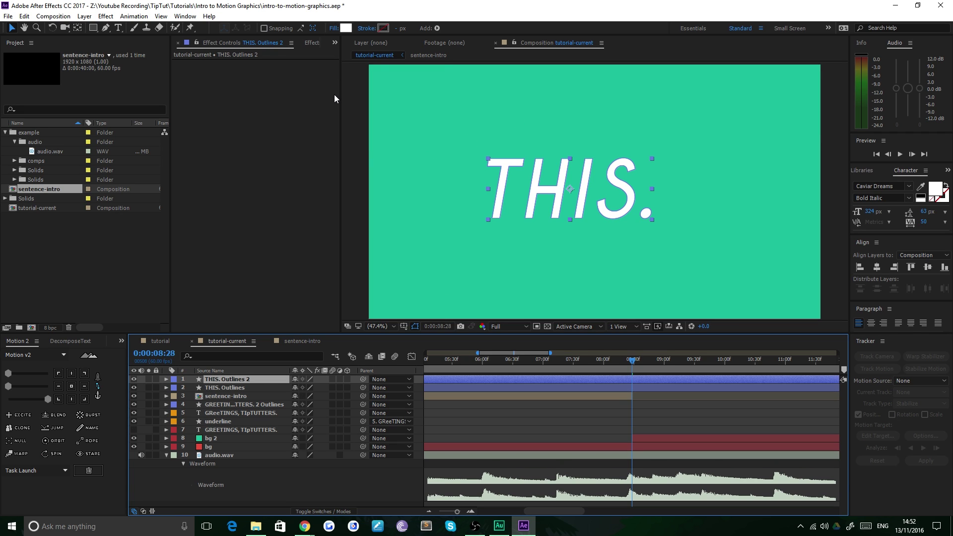
left_click(345, 29, "alt")
left_click(345, 29, "alt")
left_click(345, 28, "alt")
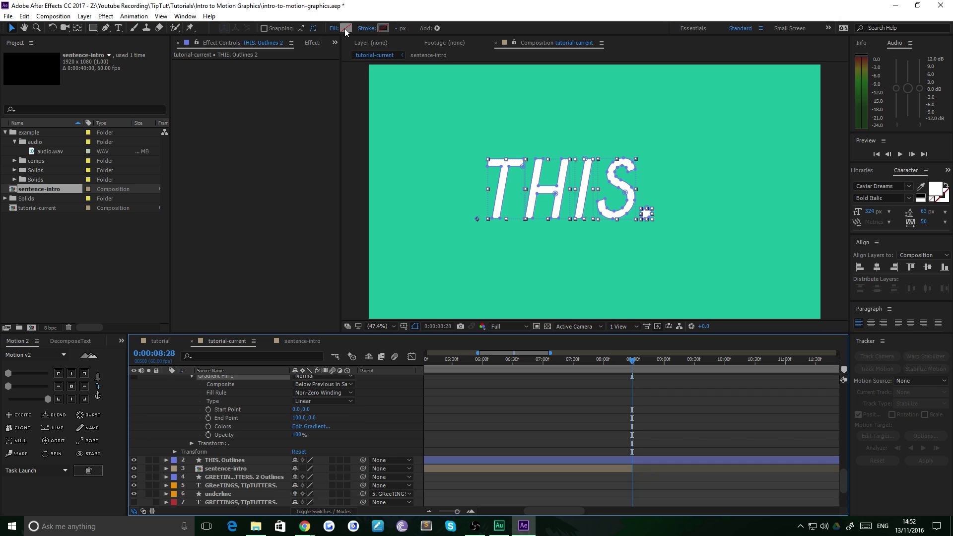
Give the duplicated outlines layer a white FFFFFF stroke of 10 px.
left_click(380, 29)
left_click_drag(73, 37, 12, 23)
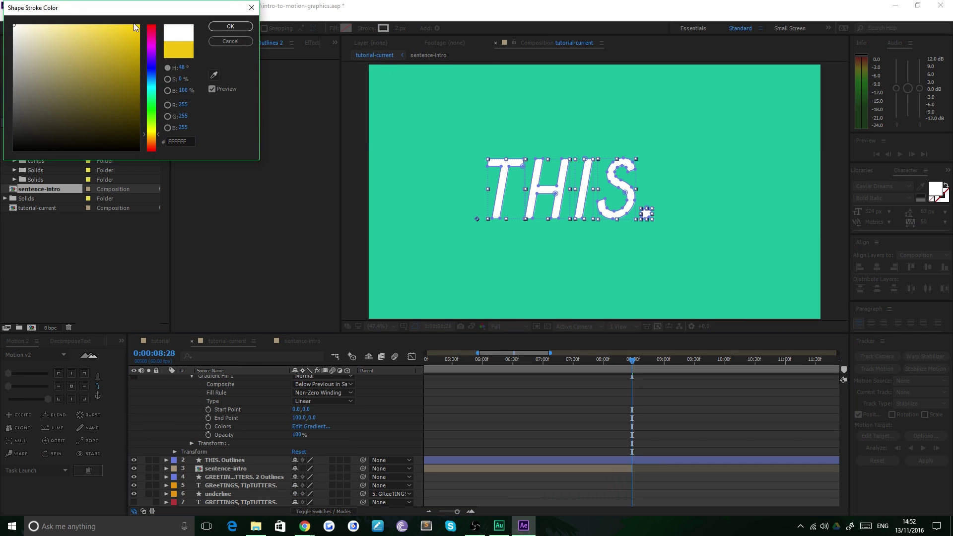
left_click(231, 26)
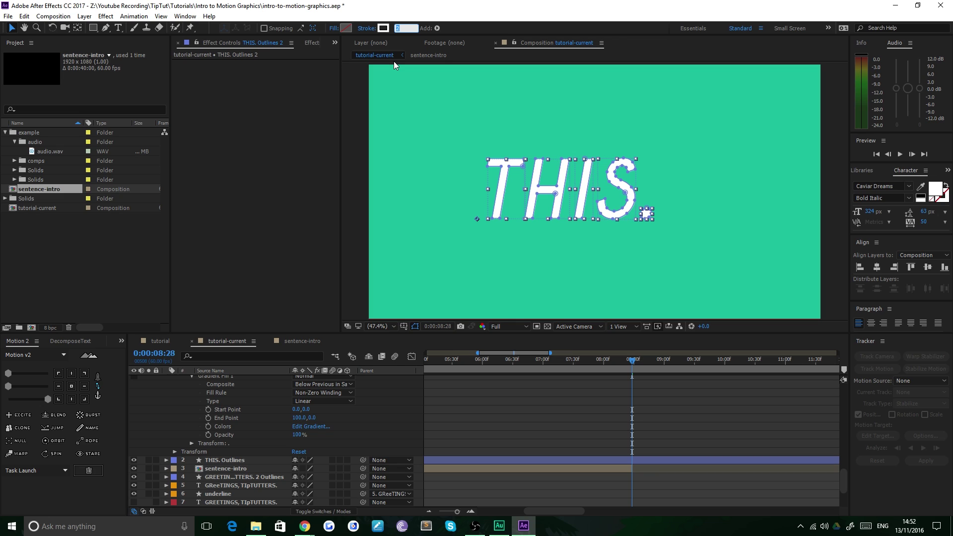
type("10")
key("Return")
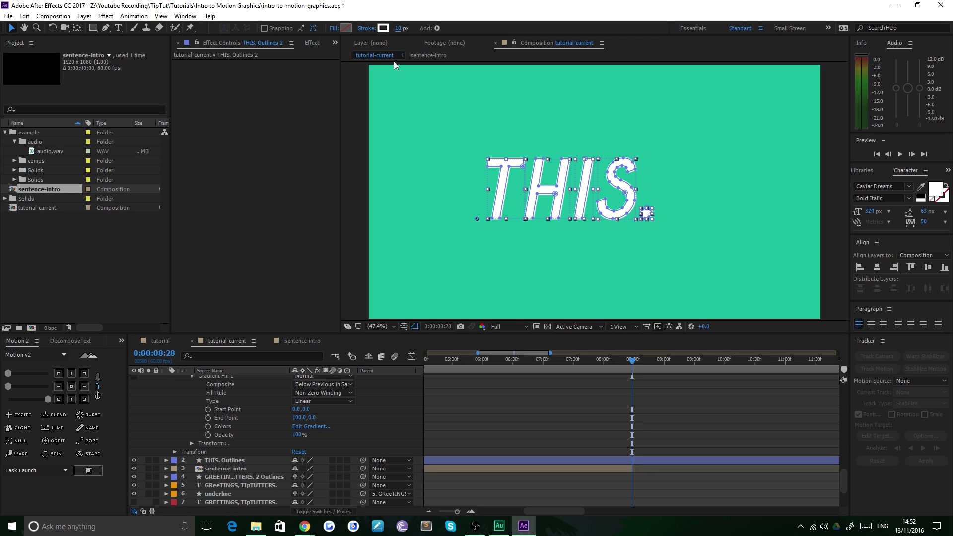
left_click(390, 188)
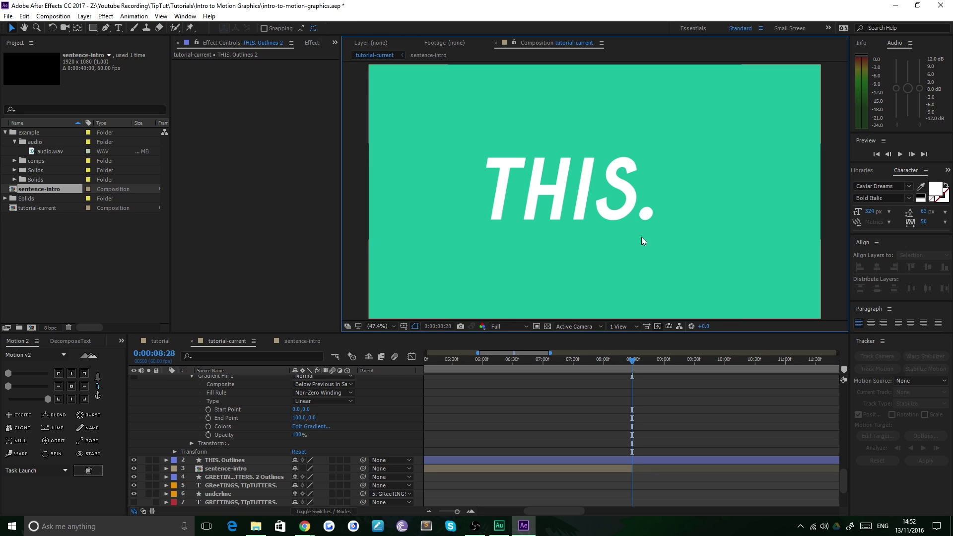
Collapse the THIS. Outlines 2 properties and toggle both outline layers' visibility to compare the stroke and fill versions.
scroll(271, 412, "up", 1)
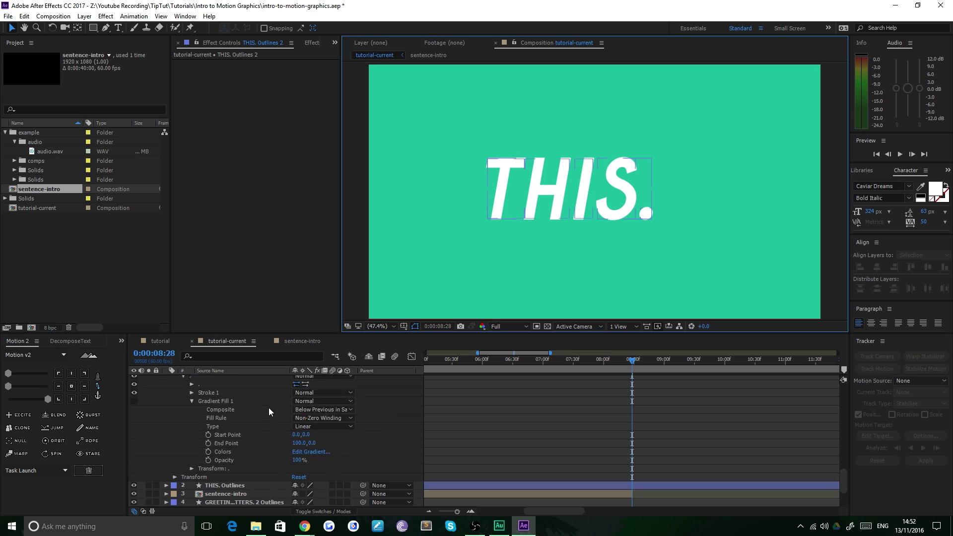
scroll(269, 411, "up", 2)
left_click(223, 380)
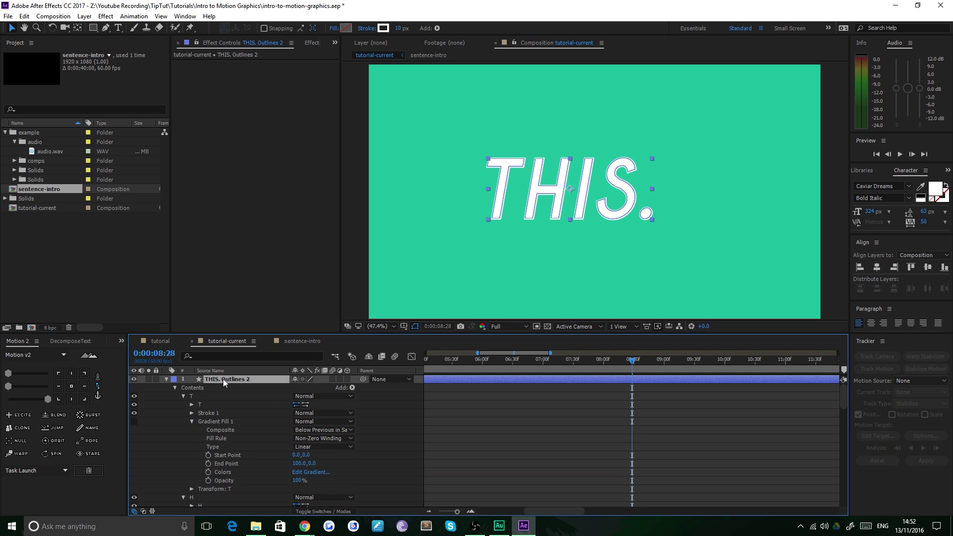
key("u")
left_click(134, 379)
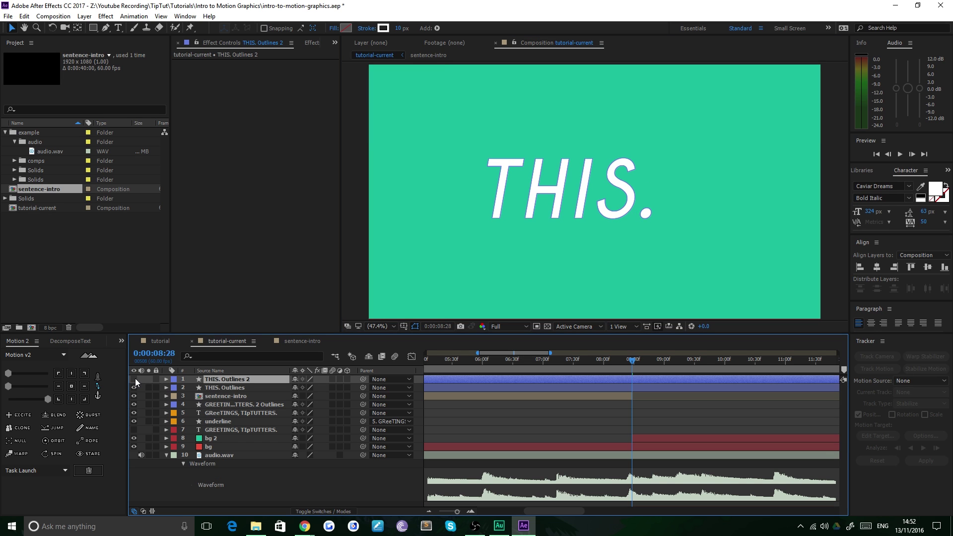
left_click(135, 379)
left_click(134, 388)
left_click(134, 388)
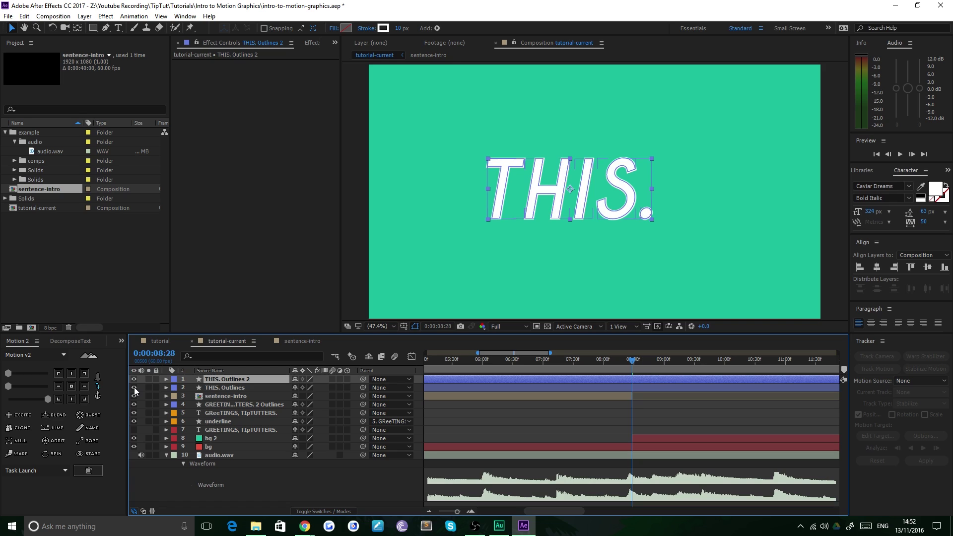
left_click(134, 388)
left_click(134, 388)
left_click(421, 267)
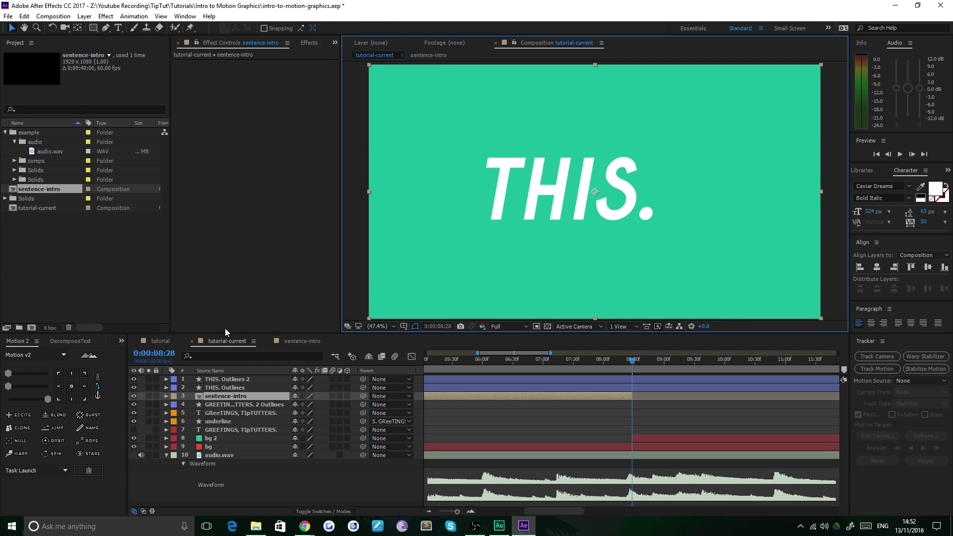
left_click(134, 387)
left_click(133, 387)
left_click(134, 387)
left_click(134, 380)
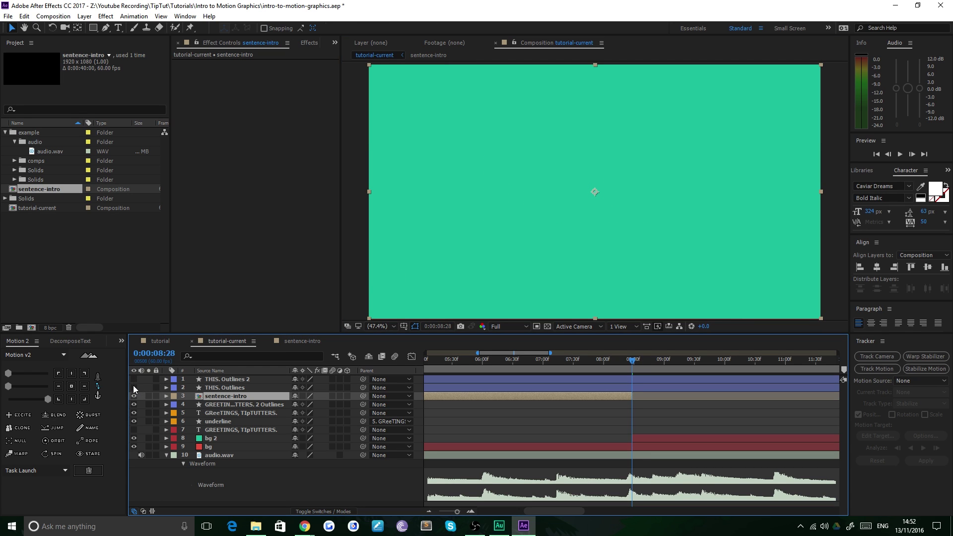
left_click(133, 387)
left_click(134, 380)
Set the position of both THIS. outline layers to 960, 540.
left_click(218, 388)
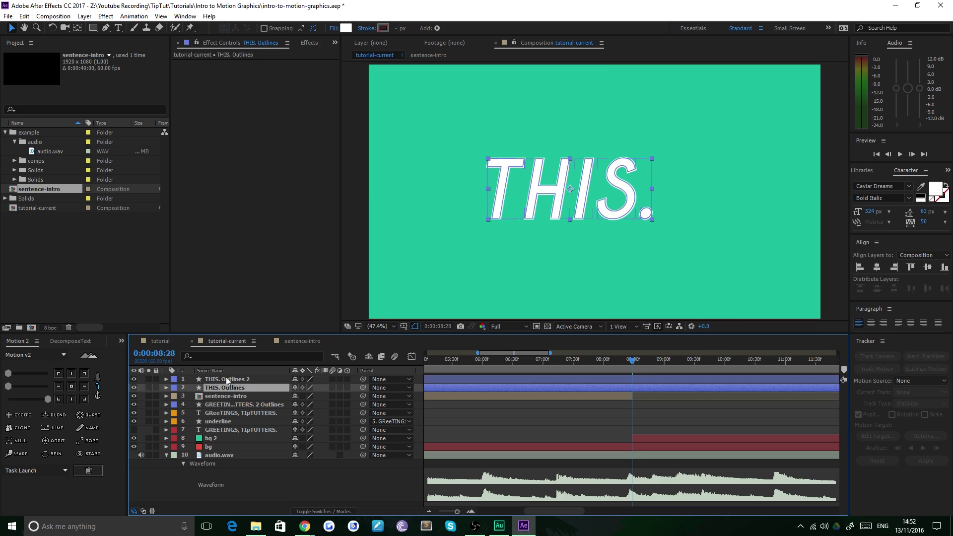
left_click(226, 379, "shift")
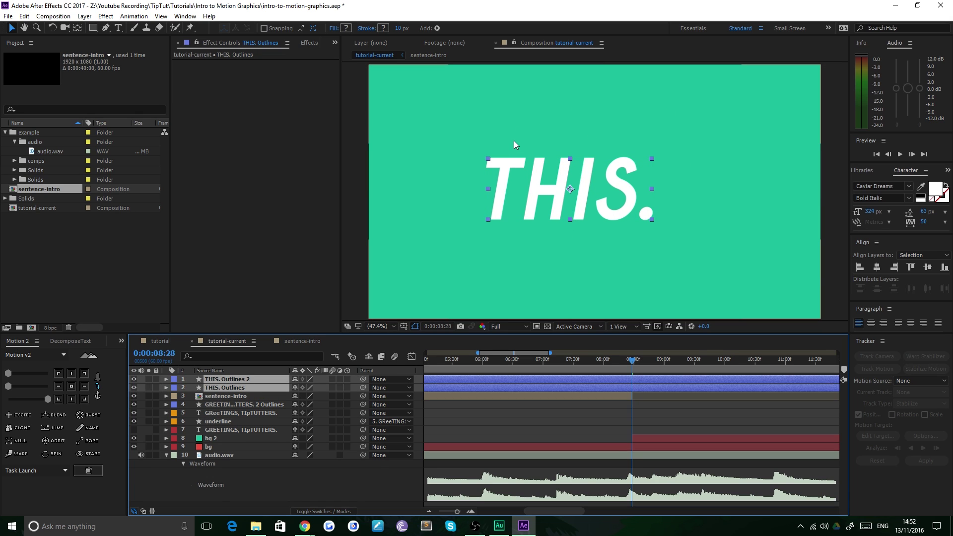
key("p")
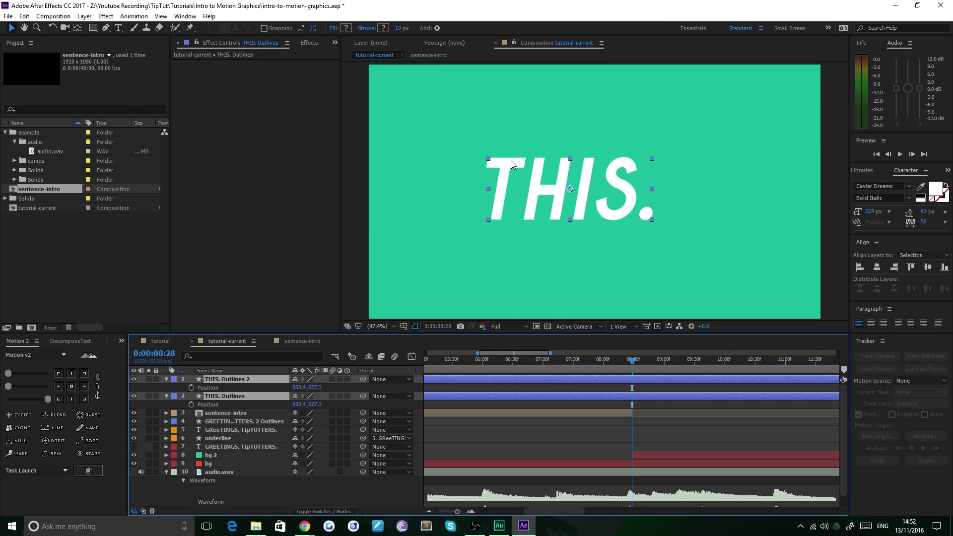
left_click(300, 388)
type("960")
key("Tab")
type("540")
key("Return")
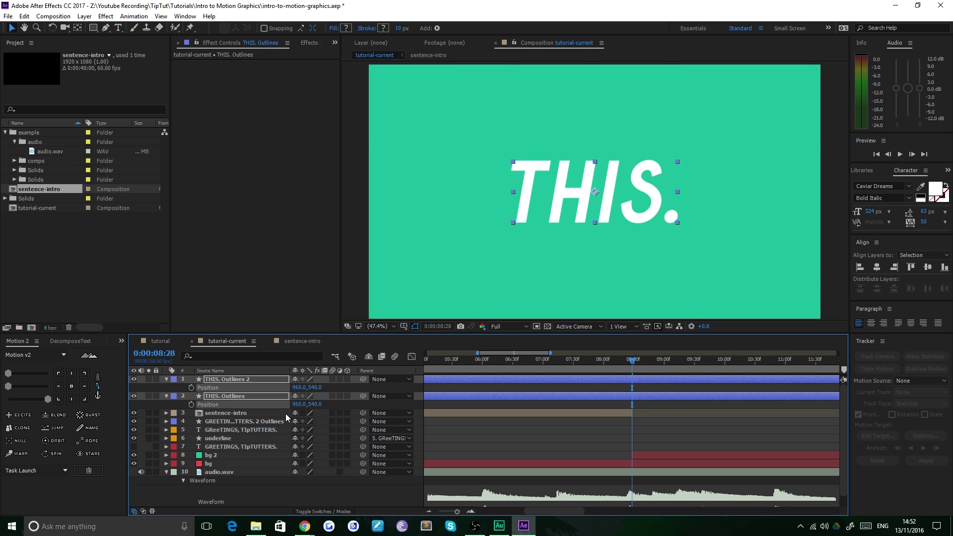
Parent the THIS. Outlines layer to the THIS. Outlines 2 layer.
left_click(348, 264)
left_click(219, 396)
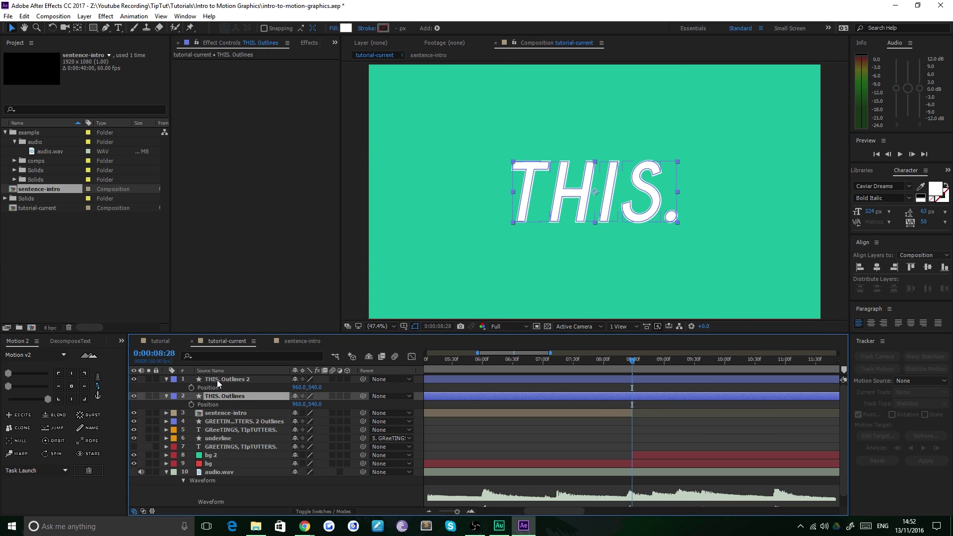
left_click(216, 380, "shift")
left_click(272, 502)
left_click(241, 396)
key("Return")
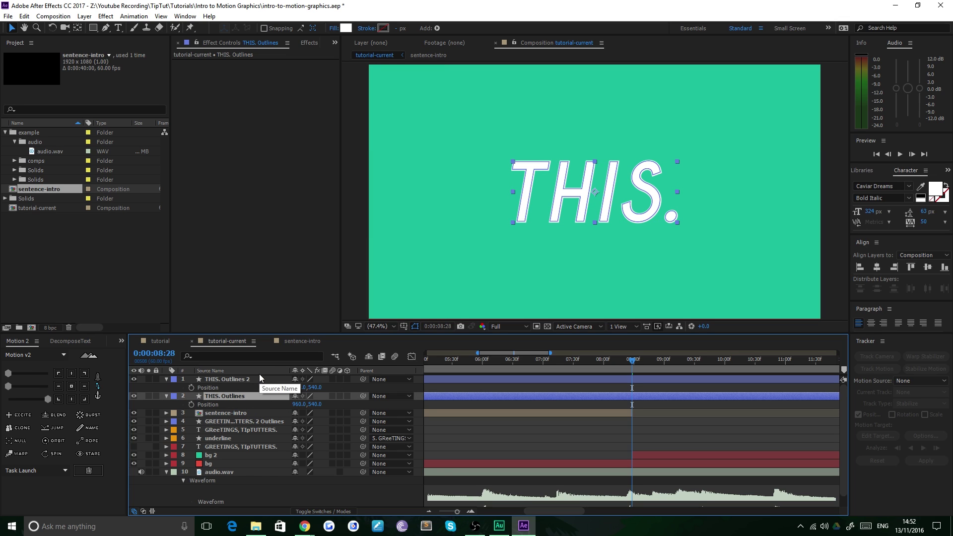
key("Return")
left_click_drag(362, 396, 240, 378)
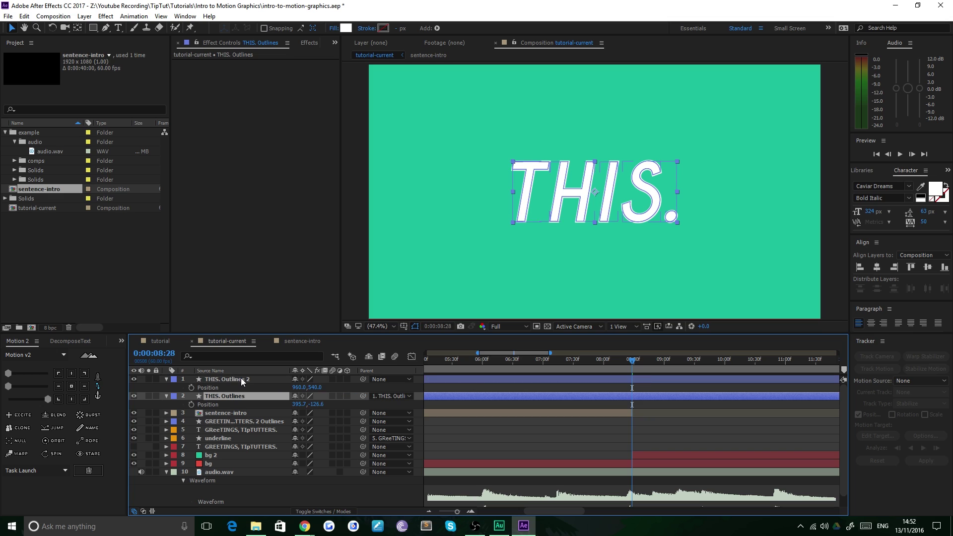
Rename the filled THIS. Outlines layer to this-inner.
left_click(231, 380)
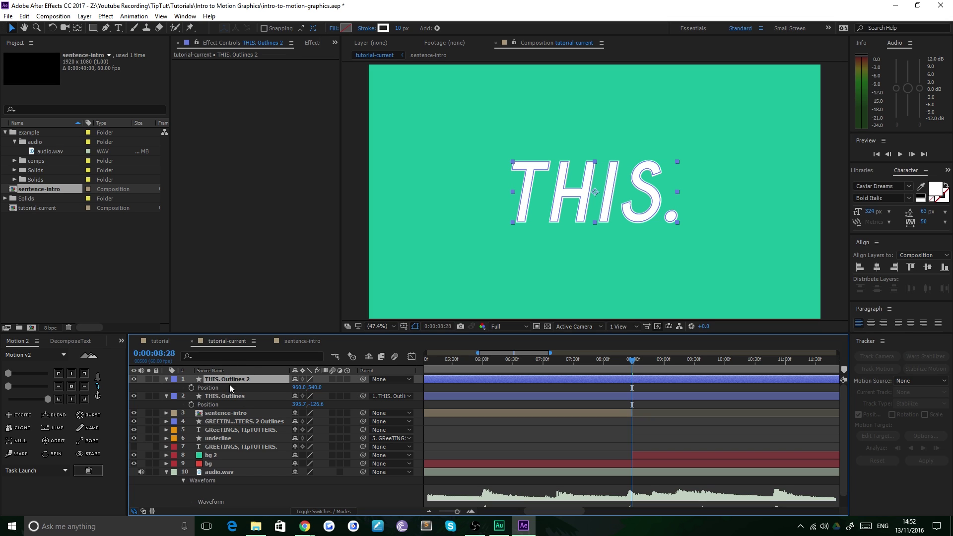
left_click(250, 396)
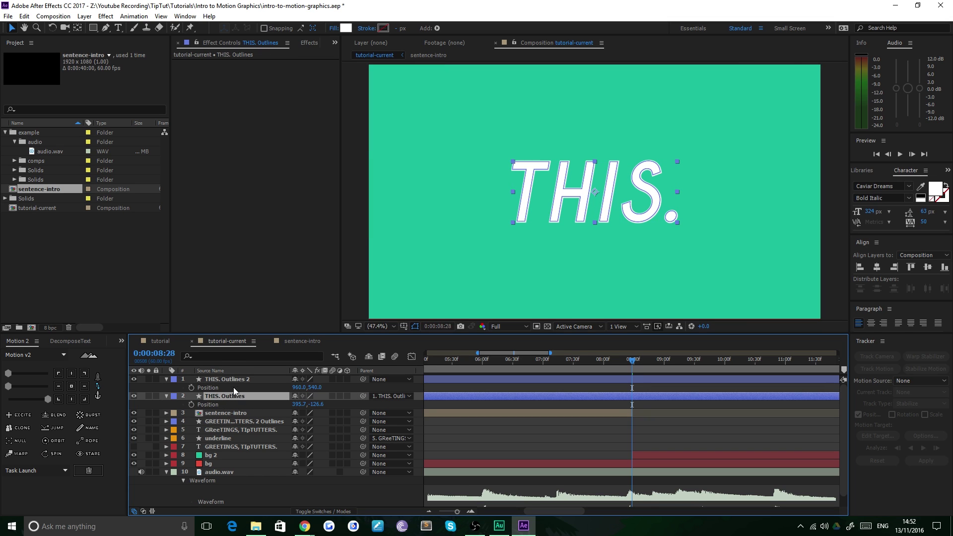
left_click(230, 414)
left_click(221, 397)
key("Return")
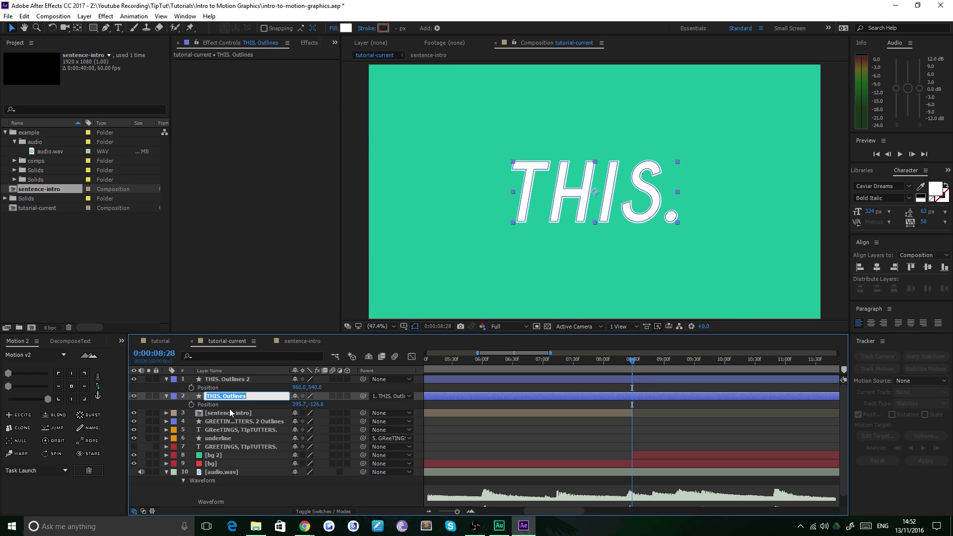
type("this-inner")
key("Return")
Rename the stroked THIS. Outlines 2 layer to this-outer.
left_click(231, 379)
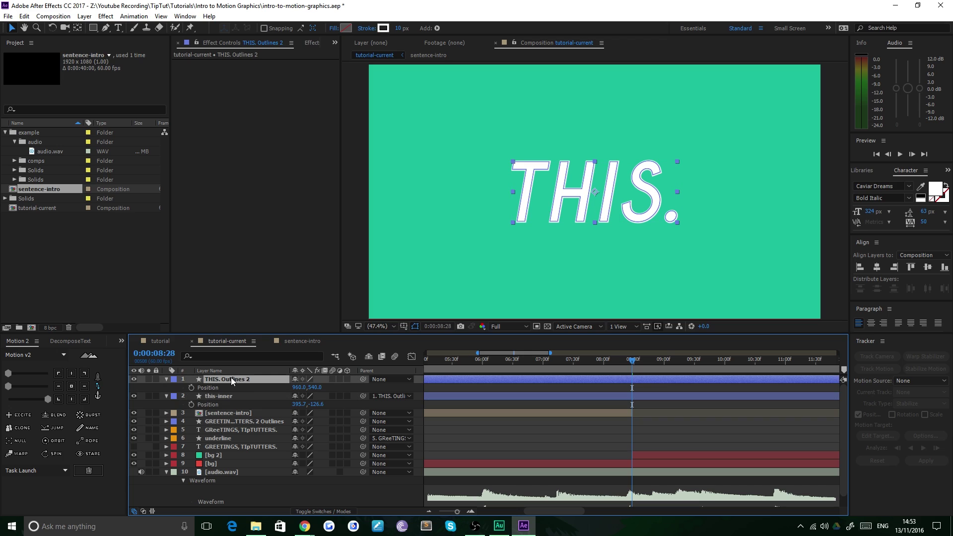
key("Return")
type("thi")
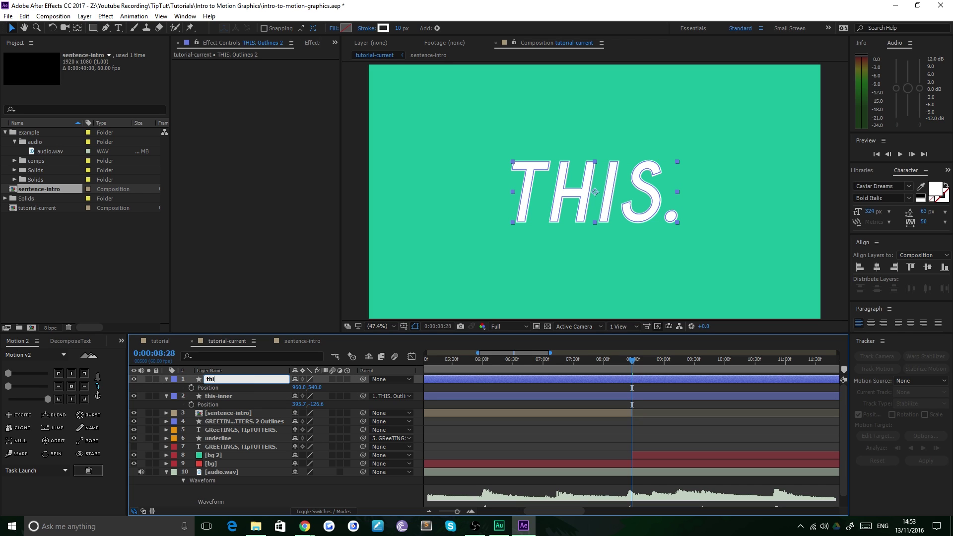
type("s0o")
key("BackSpace")
type("-outer")
key("Return")
Trim this-inner and this-outer to start at 0:00:08:28 and trim sentence-intro to end at the same point.
left_click(234, 397)
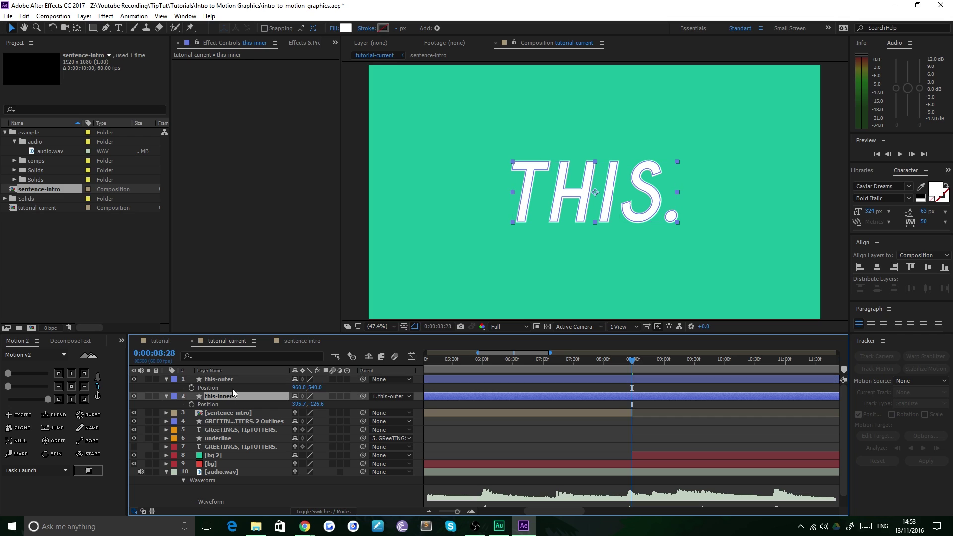
left_click(231, 380, "shift")
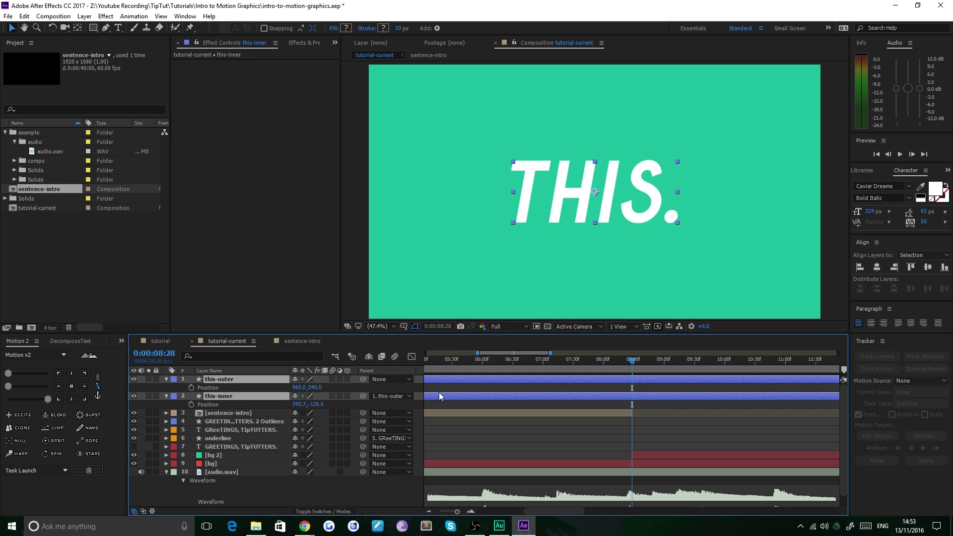
key("alt+bracketleft")
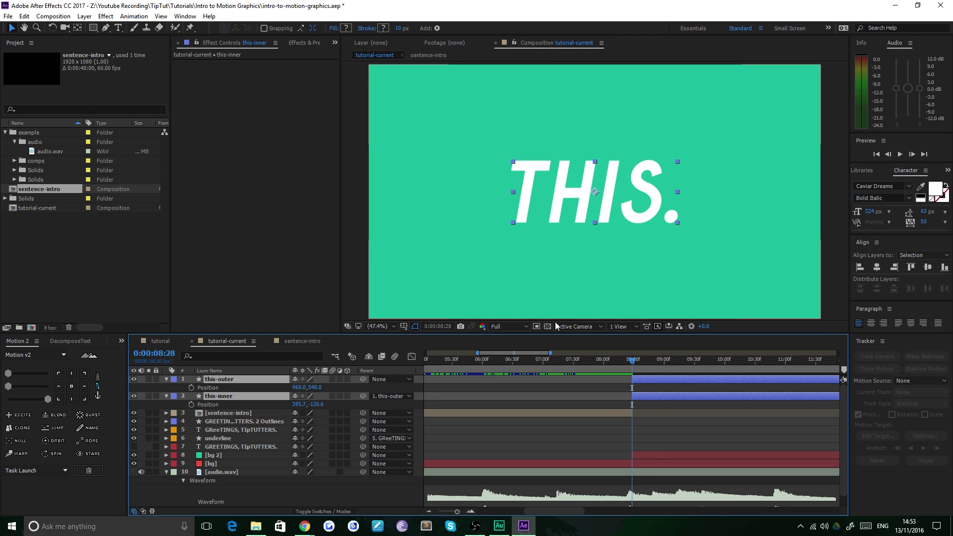
left_click(496, 415)
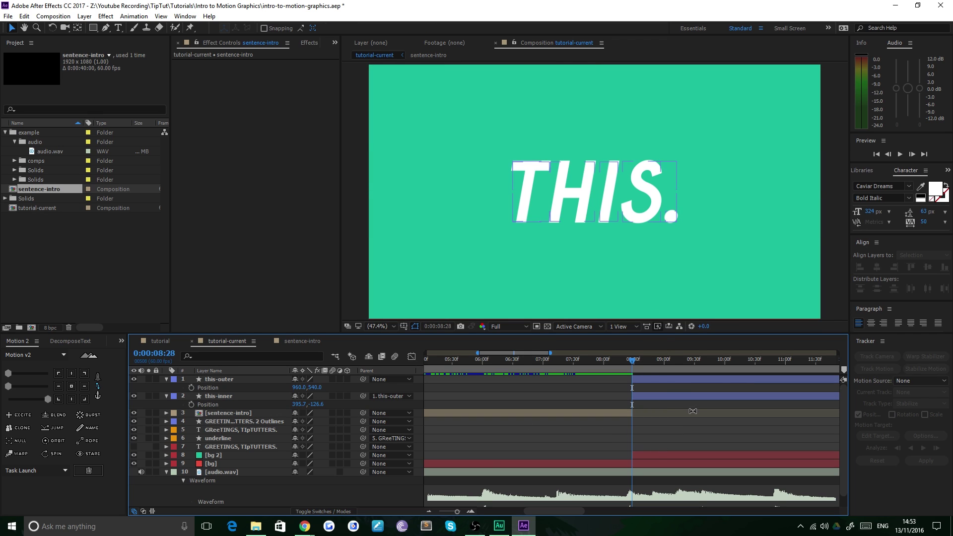
Add Scale keyframes of 100% to the this-outer layer at 0:00:08:28, 0:00:08:48 and 0:00:09:06 in time with the audio.
left_click(216, 378)
key("s")
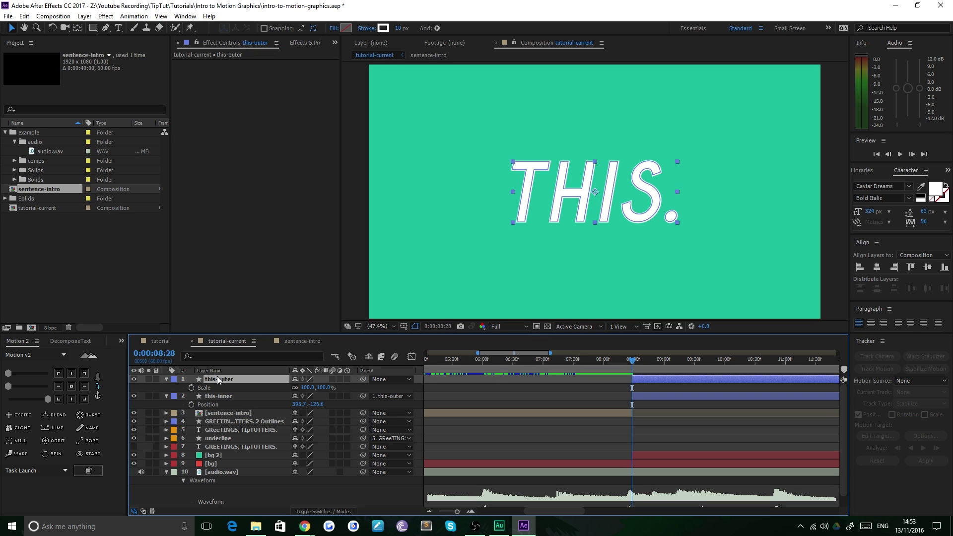
left_click(191, 388)
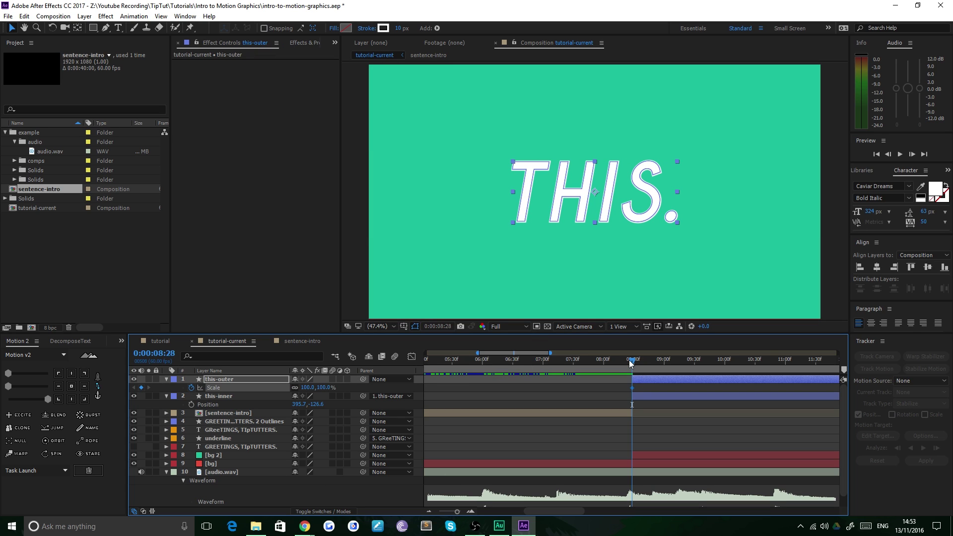
mouse_move(633, 363)
left_mouse_down()
mouse_move(655, 368)
mouse_move(627, 365)
left_mouse_up()
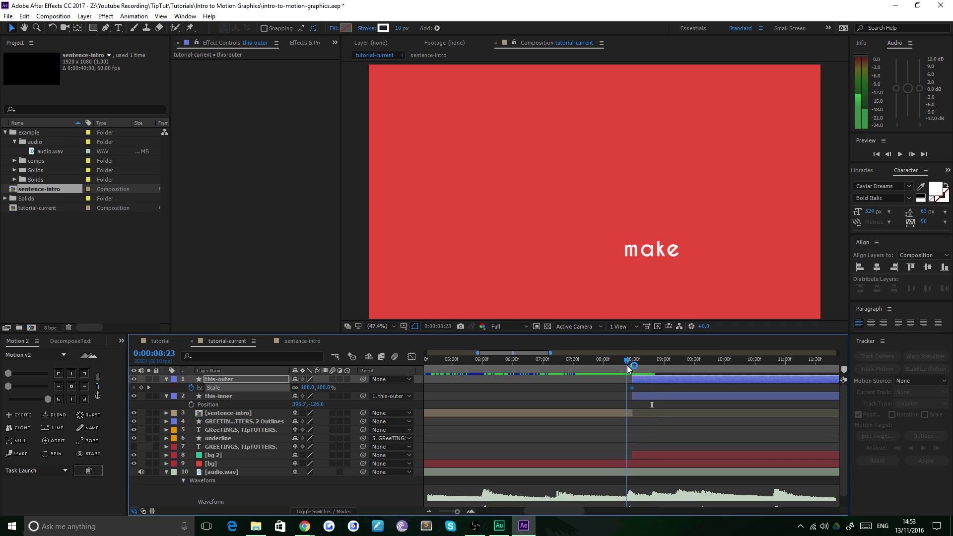
key("space")
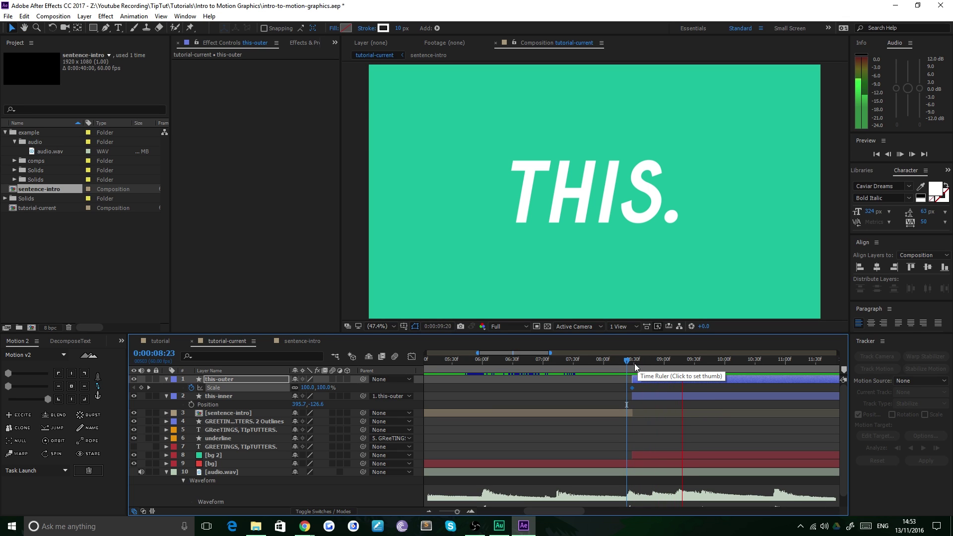
left_click(634, 364)
left_click_drag(636, 364, 651, 363)
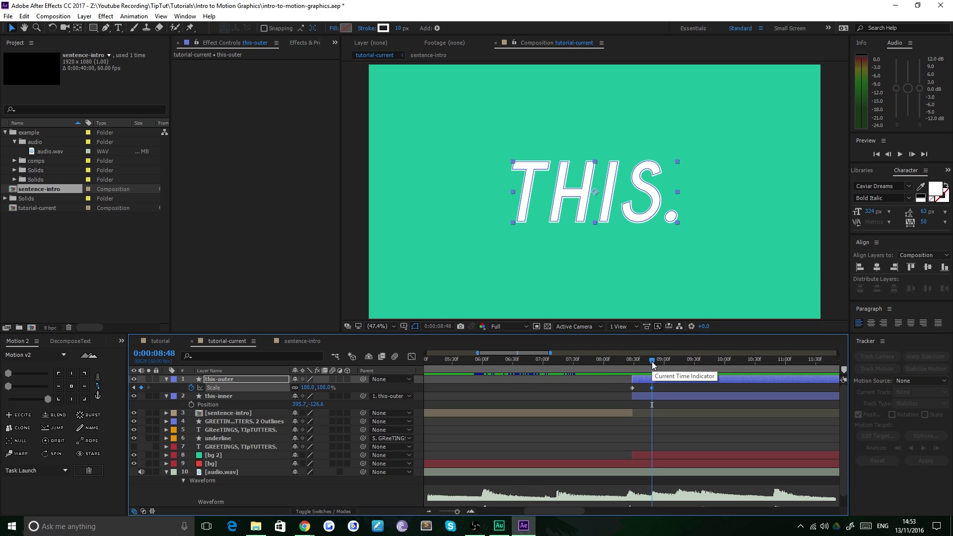
left_click_drag(653, 363, 670, 364)
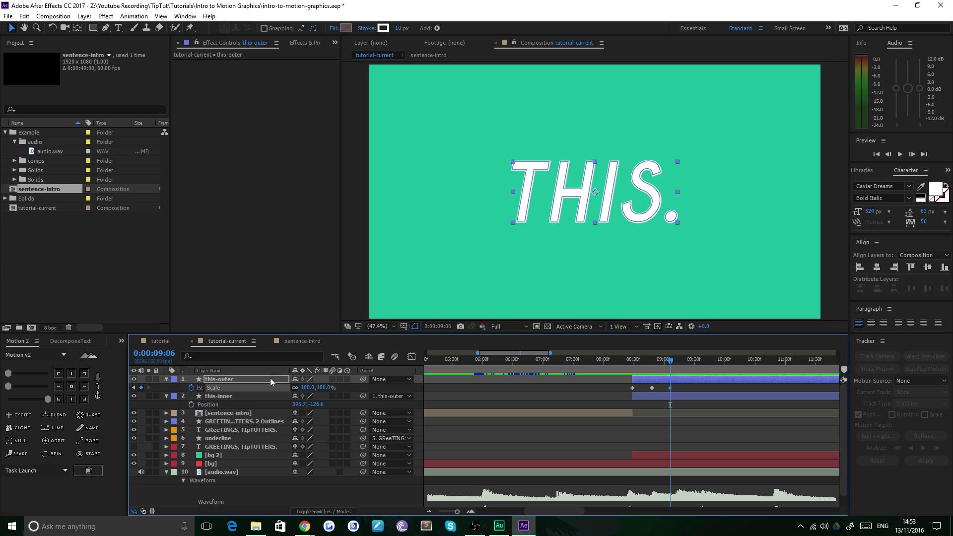
Play back the audio and retime the second and third this-outer Scale keyframes to 0:00:08:50 and 0:00:09:11.
left_click(628, 362)
key("space")
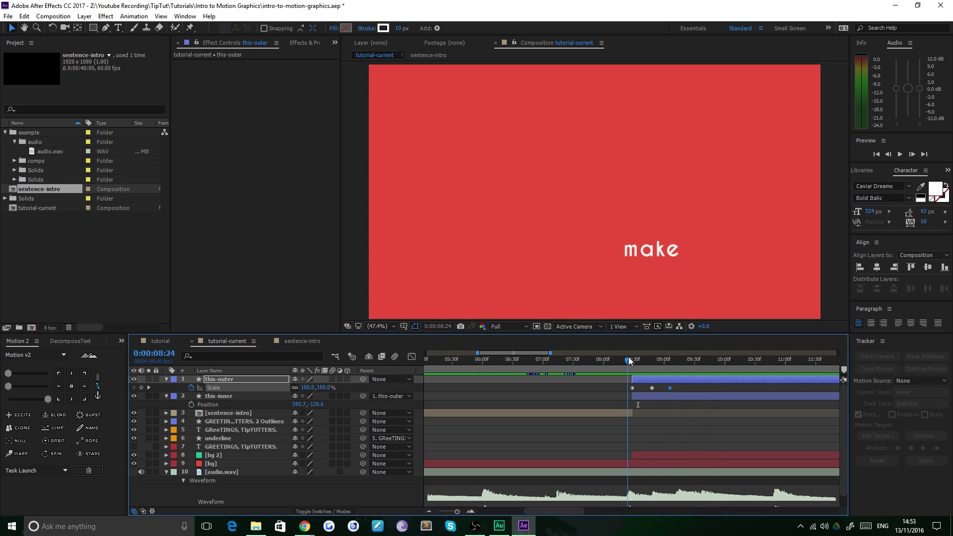
left_click(635, 361)
left_click_drag(636, 361, 654, 387)
left_click(623, 362)
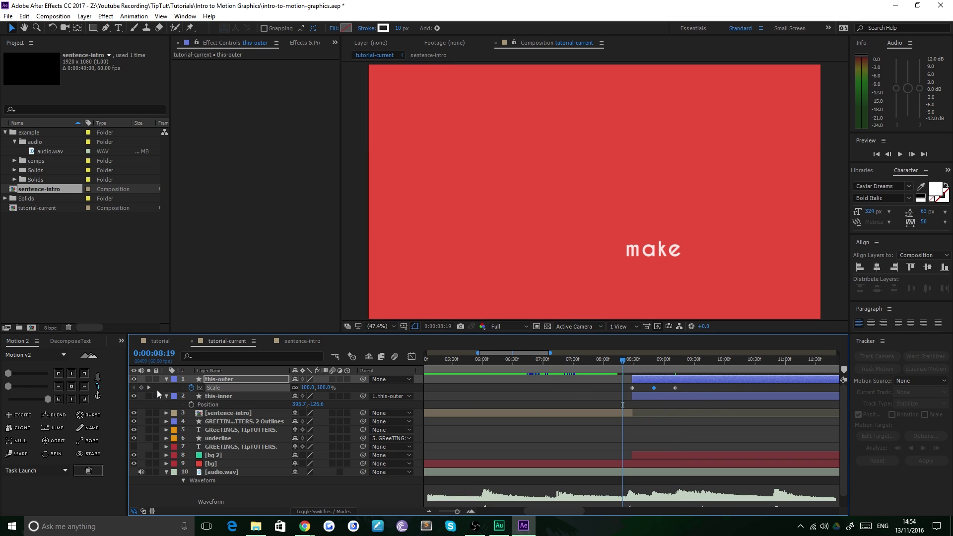
Set the this-outer scale to 110% at the third keyframe, 0:00:09:11.
left_click(150, 388)
left_click(150, 388)
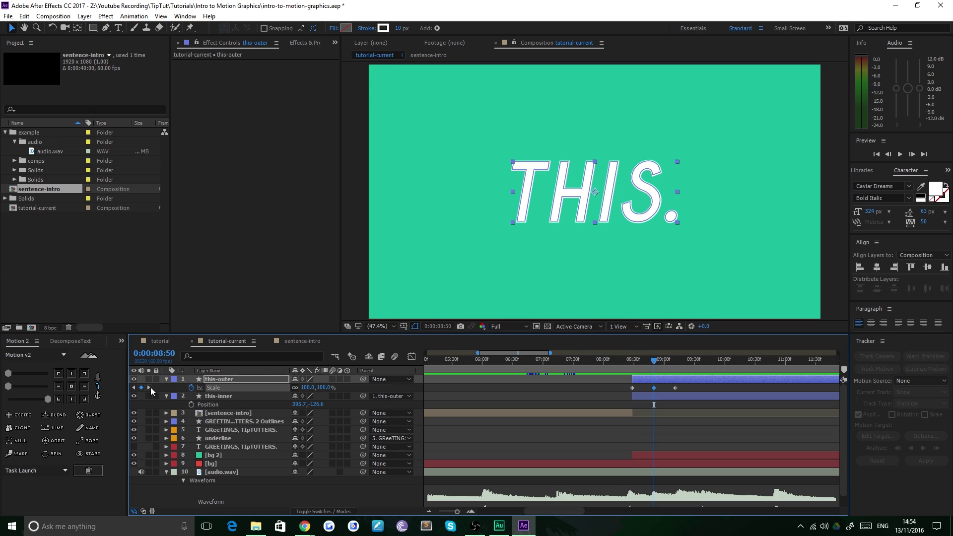
left_click(150, 387)
left_click(307, 387)
type("110")
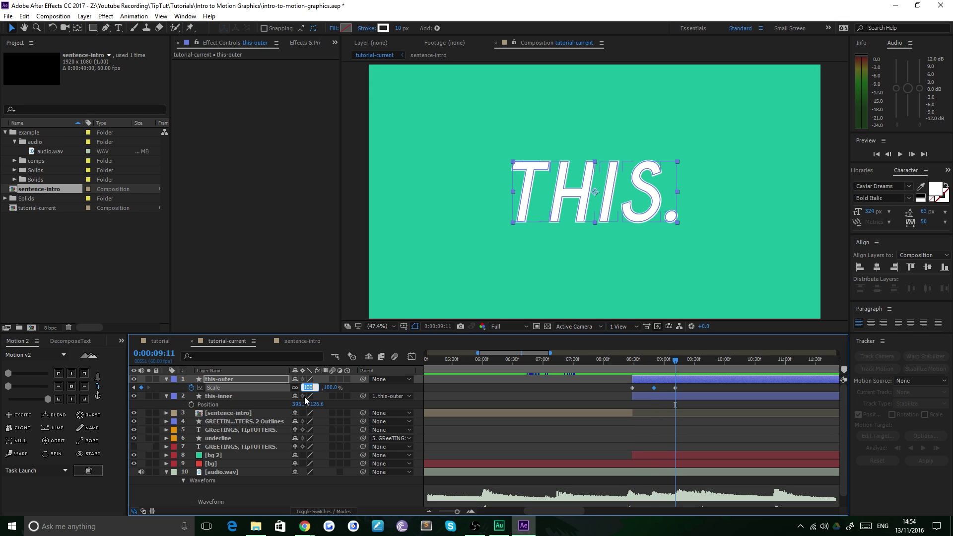
key("Return")
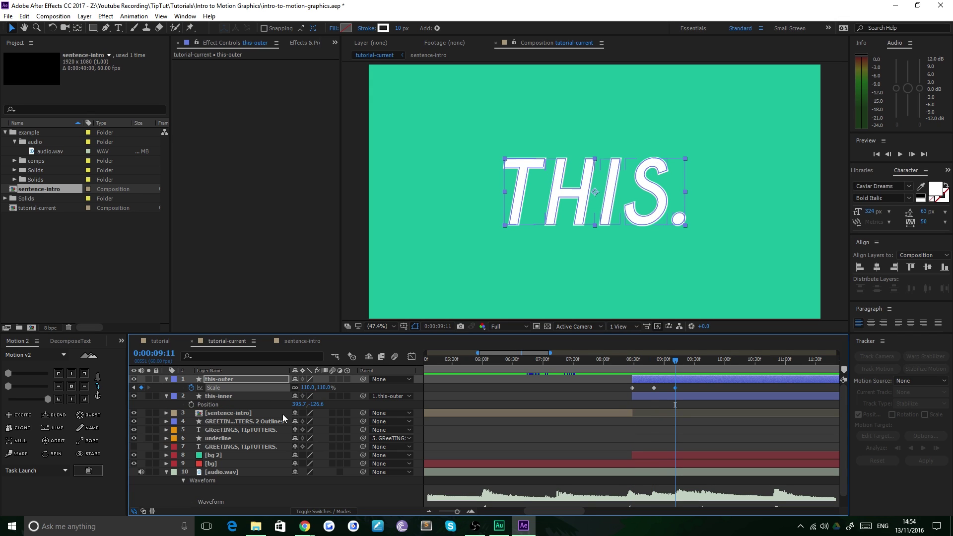
Set the this-outer scale to 90% at the first keyframe, 0:00:08:28.
left_click(134, 388)
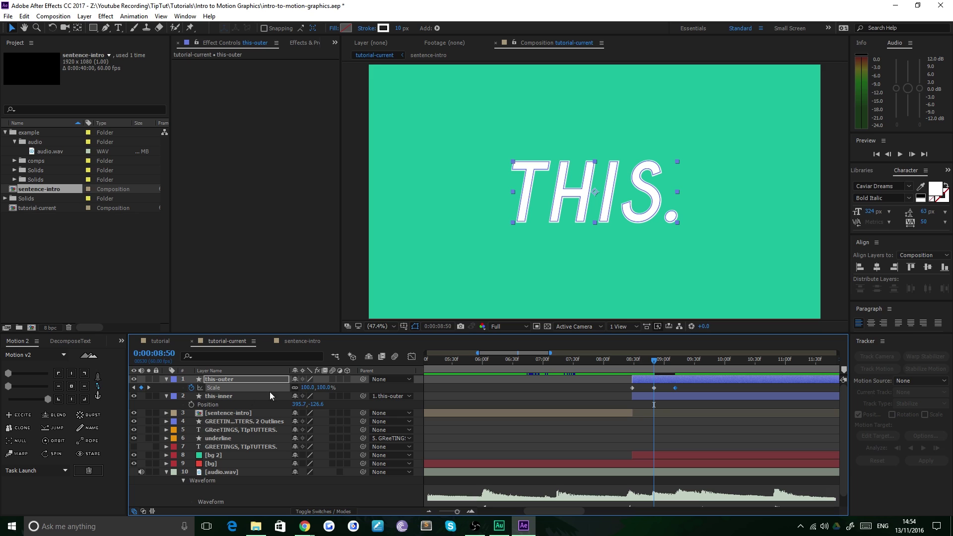
left_click(134, 388)
left_click(307, 388)
key("Return")
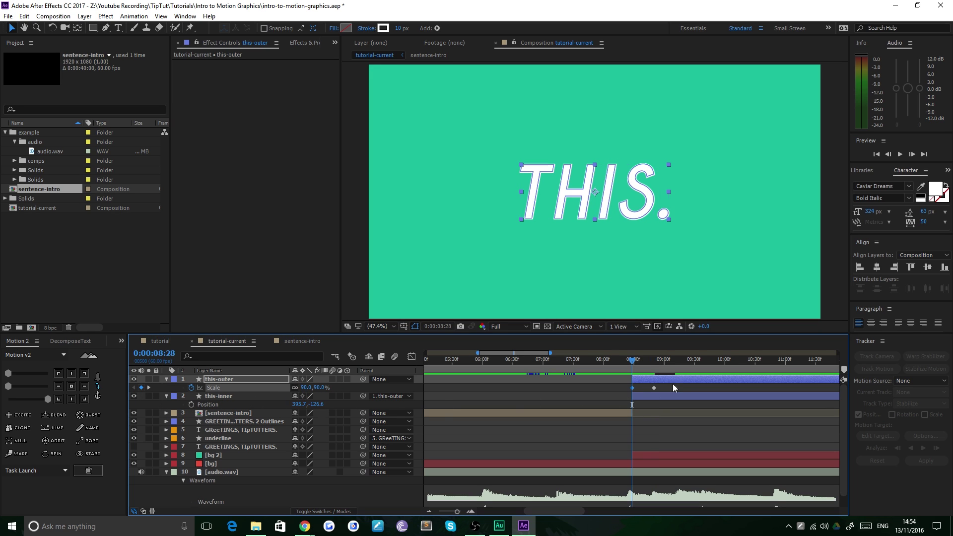
Ease all three this-outer Scale keyframes and adjust the first keyframe's speed handle in the Graph Editor.
left_click_drag(692, 387, 624, 391)
left_click(51, 401)
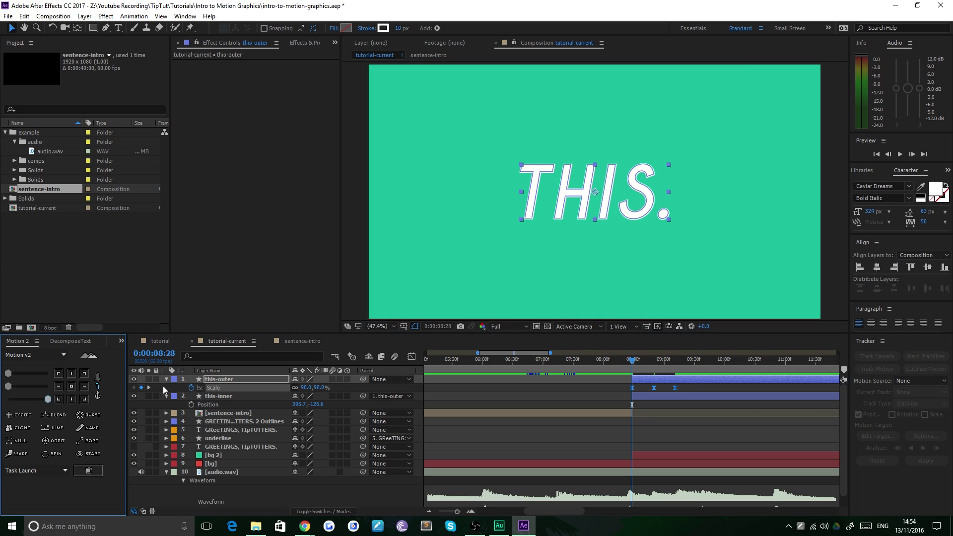
left_click(411, 356)
left_click_drag(753, 385, 578, 501)
left_click_drag(461, 515, 466, 515)
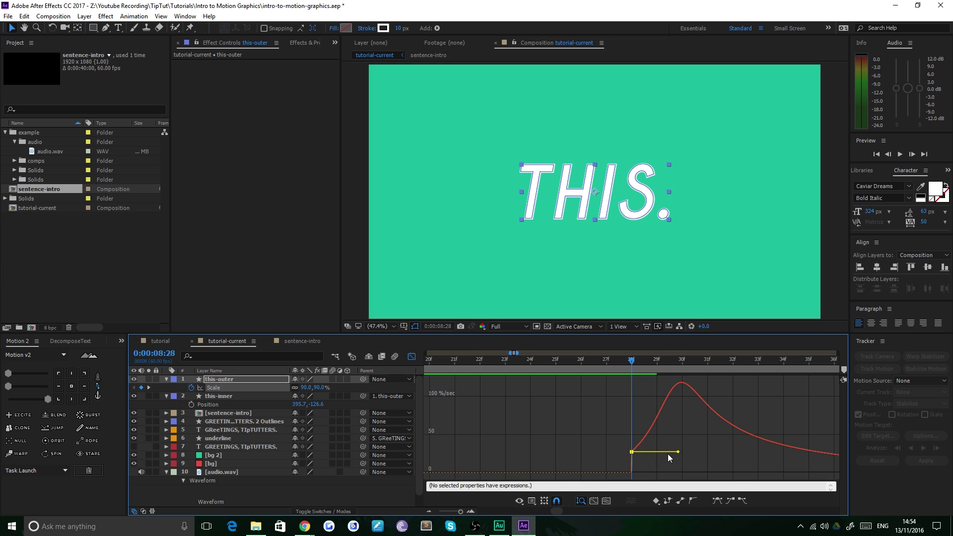
left_click_drag(676, 451, 601, 440)
left_click(412, 356)
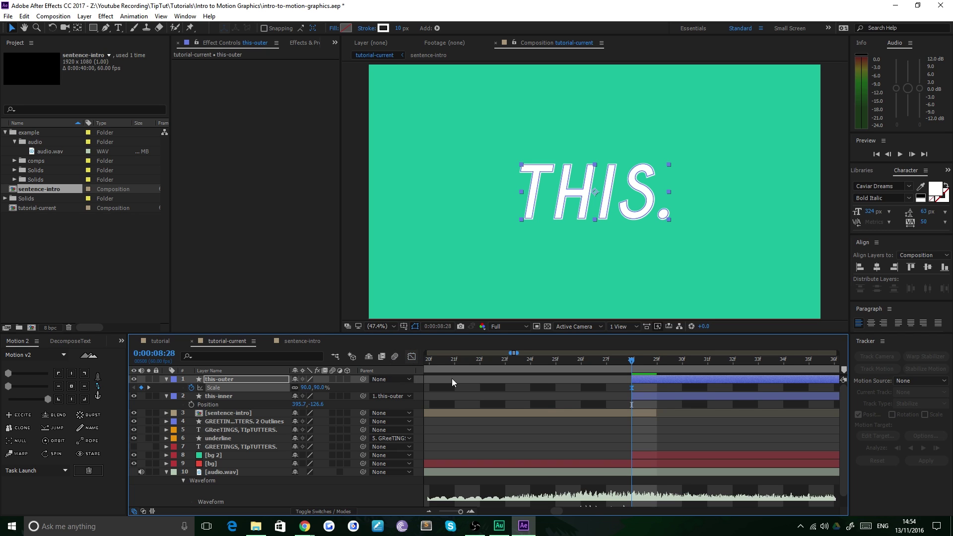
Preview the scale animation and add a fourth this-outer Scale keyframe of 120% at about 0:00:09:37.
left_click(607, 357)
key("space")
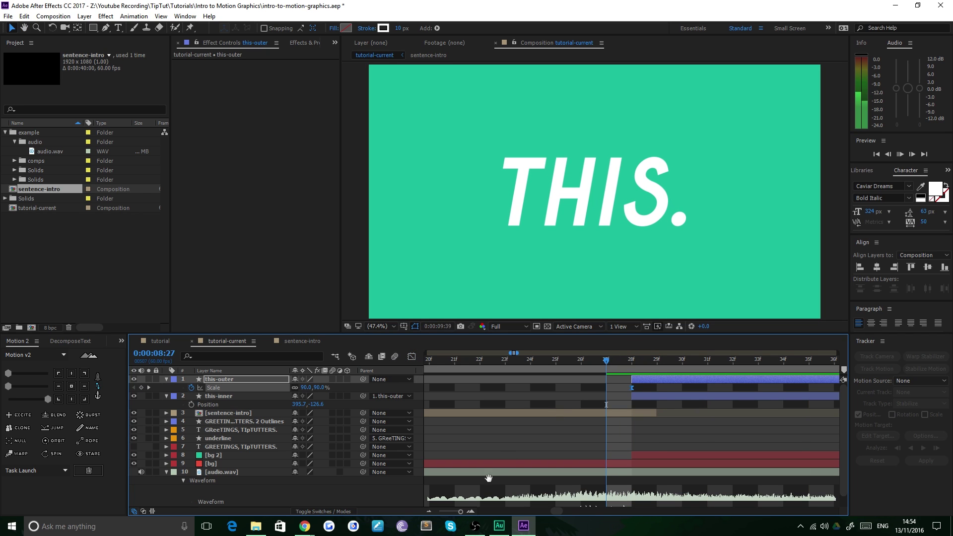
key("space")
left_click(430, 511)
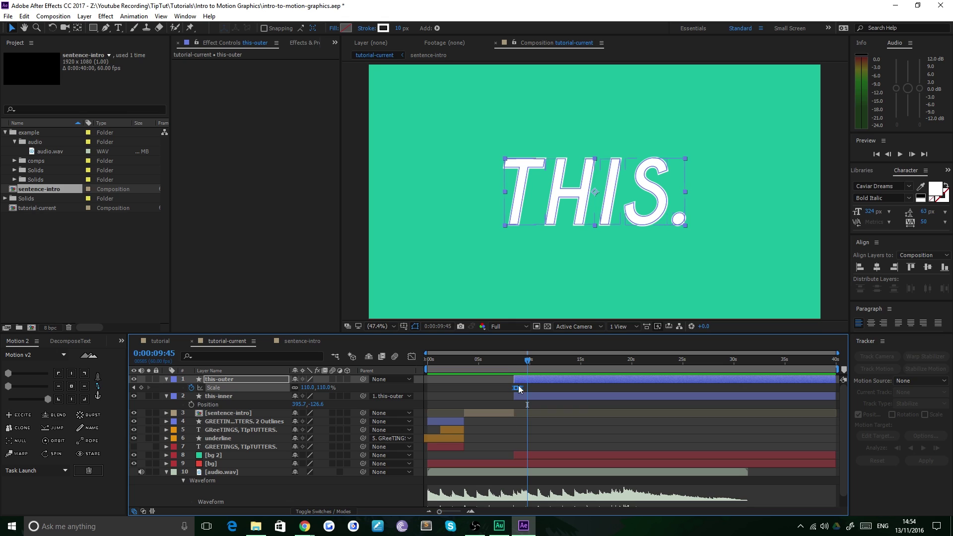
left_click_drag(512, 361, 530, 365)
left_click_drag(441, 512, 456, 512)
left_click_drag(573, 360, 615, 361)
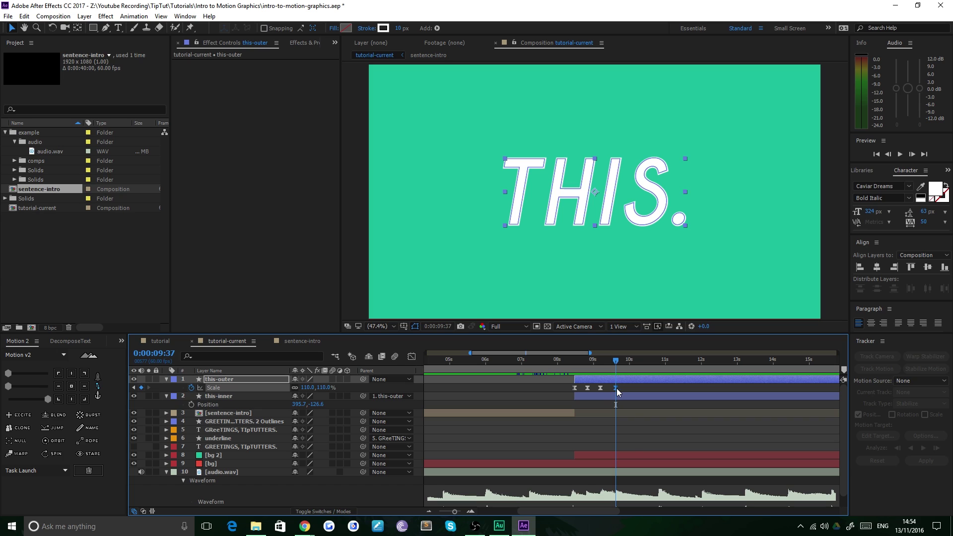
left_click_drag(616, 388, 615, 389)
type("20")
key("Return")
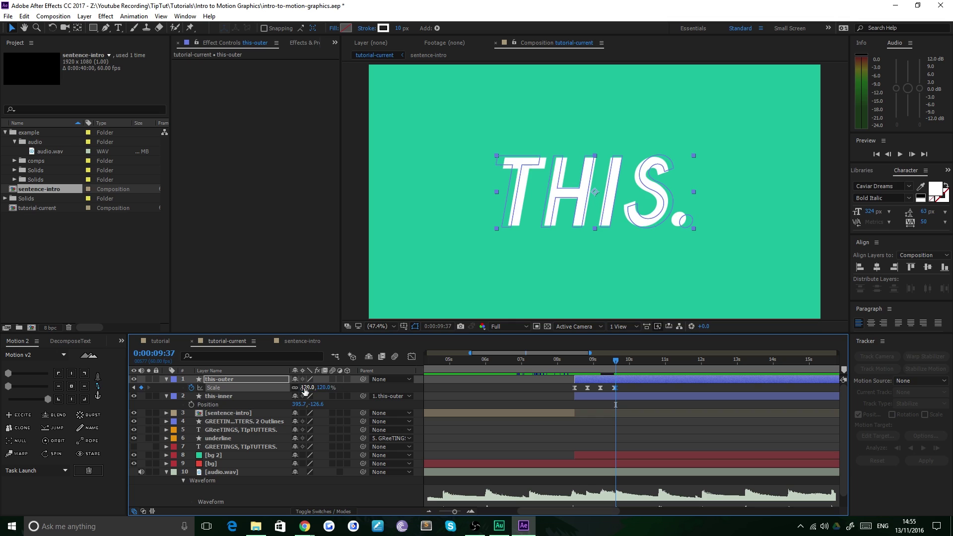
Play back the THIS. scale animation from just before 0:00:08:28 to check its timing against the audio.
left_click(571, 359)
key("space")
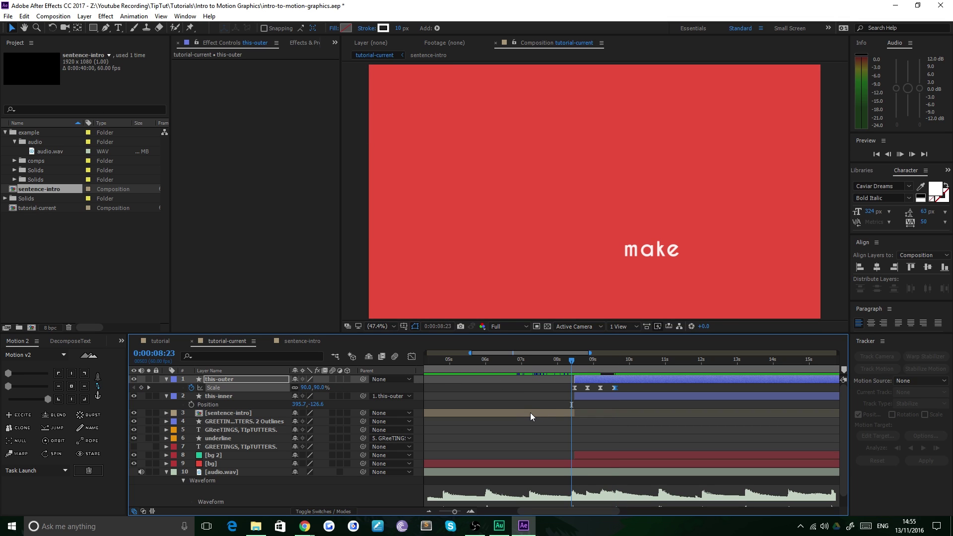
key("space")
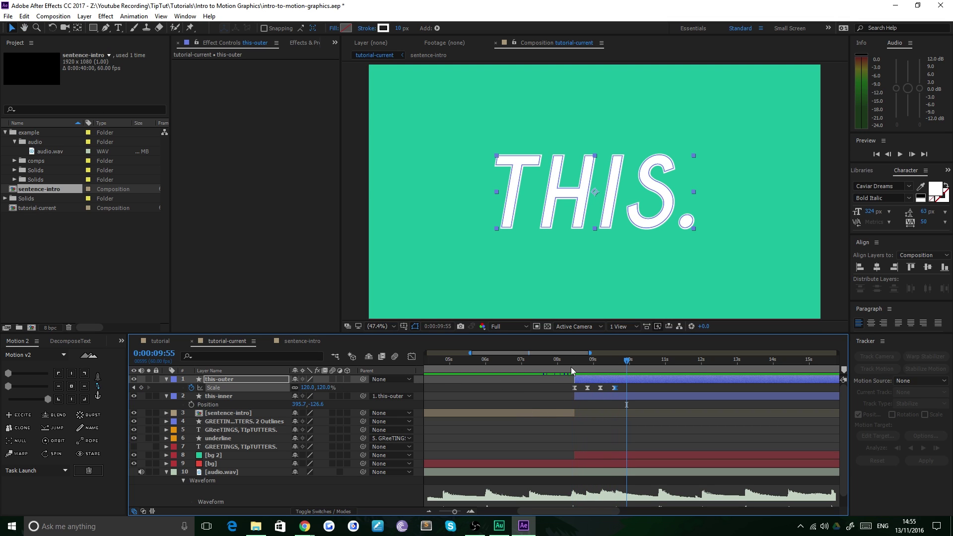
left_click_drag(570, 362, 573, 370)
key("space")
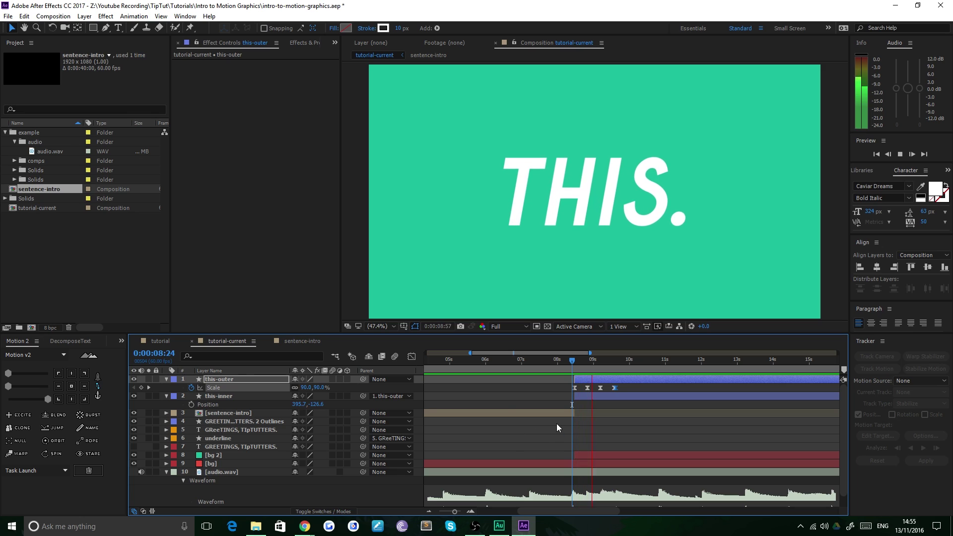
Delete the surplus this-outer Scale keyframe at about 0:00:09:37, keep the one at 0:00:09:35, and preview the scale animation.
left_click_drag(455, 512, 461, 513)
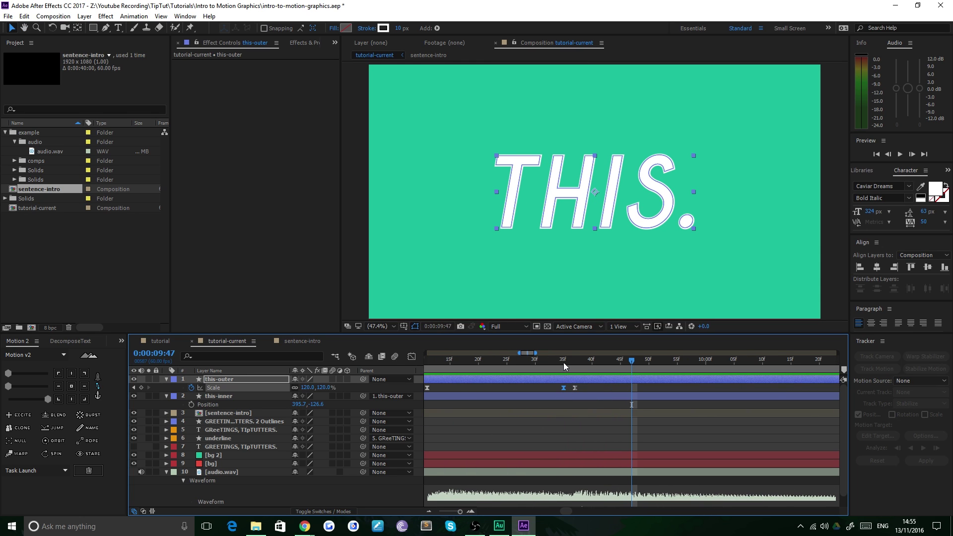
left_click_drag(564, 366, 439, 367)
key("Delete")
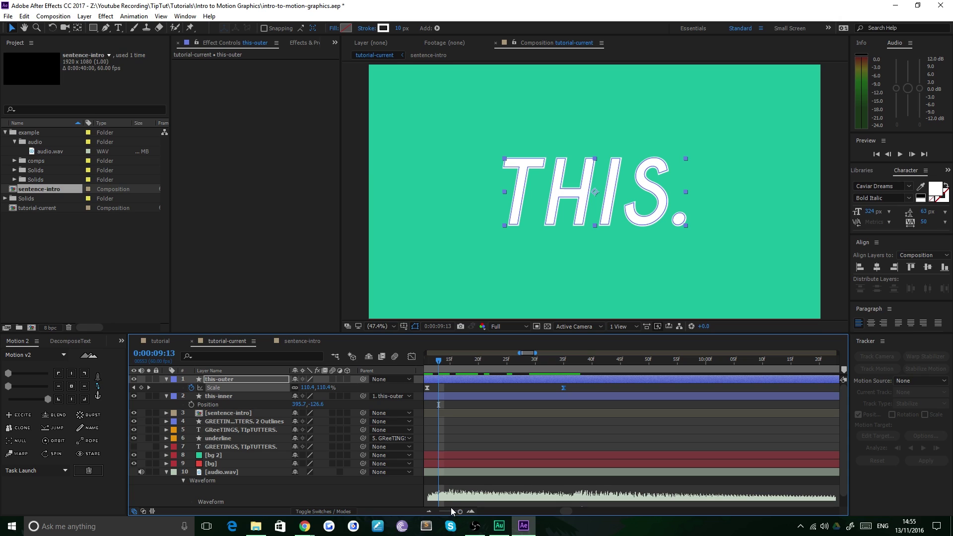
left_click_drag(458, 509, 452, 510)
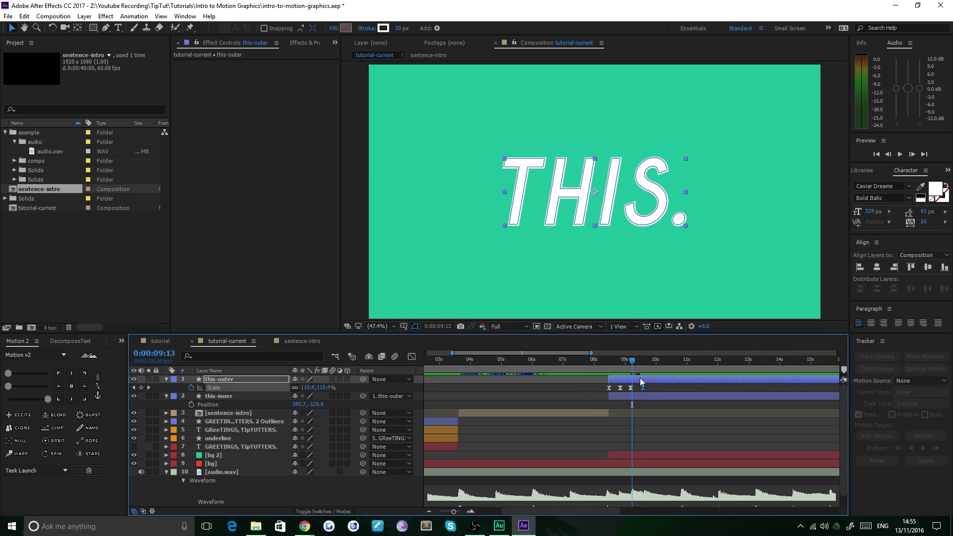
left_click(606, 362)
key("space")
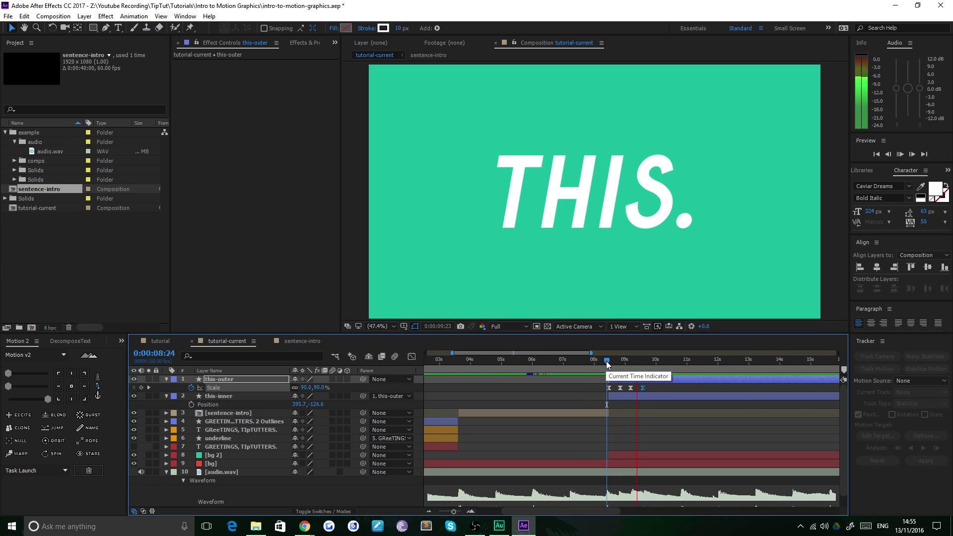
key("space")
Apply Motion 2 easing to all four this-outer Scale keyframes, previewing the motion and reapplying the ease.
left_click_drag(647, 388, 579, 397)
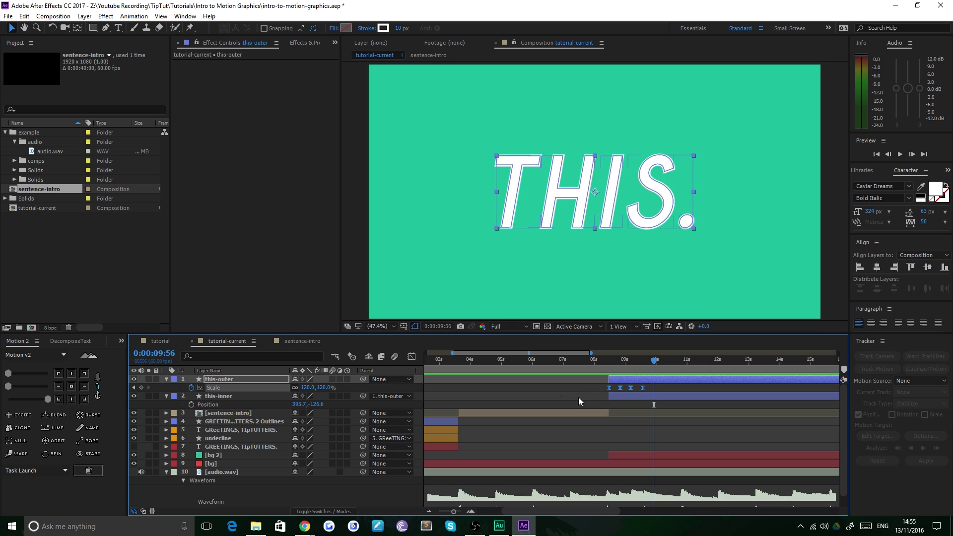
left_click(47, 401)
left_click(604, 359)
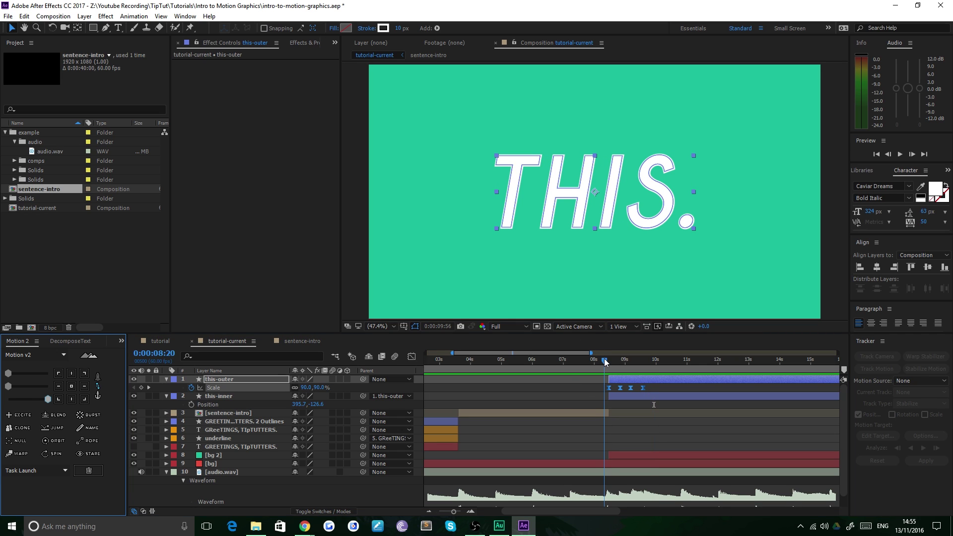
key("space")
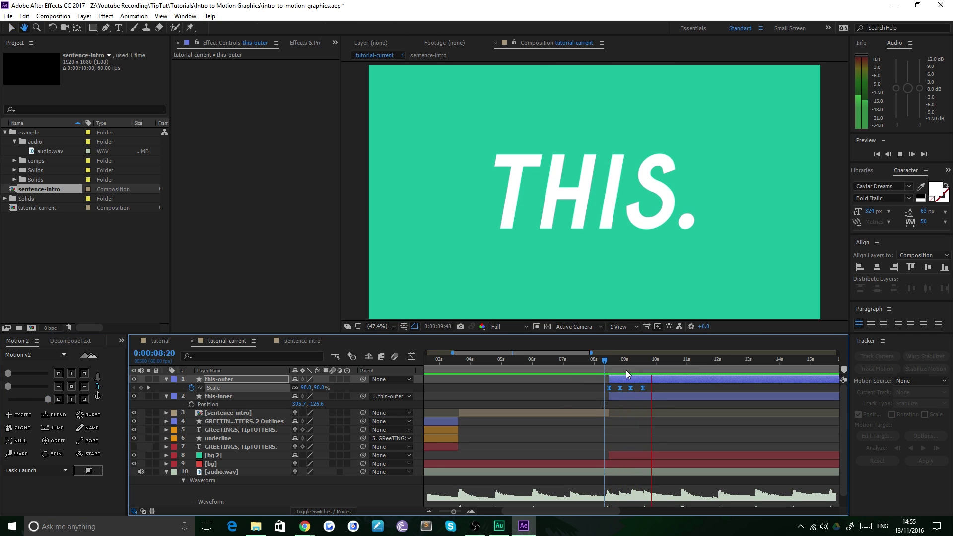
key("space")
left_click_drag(656, 384, 595, 399)
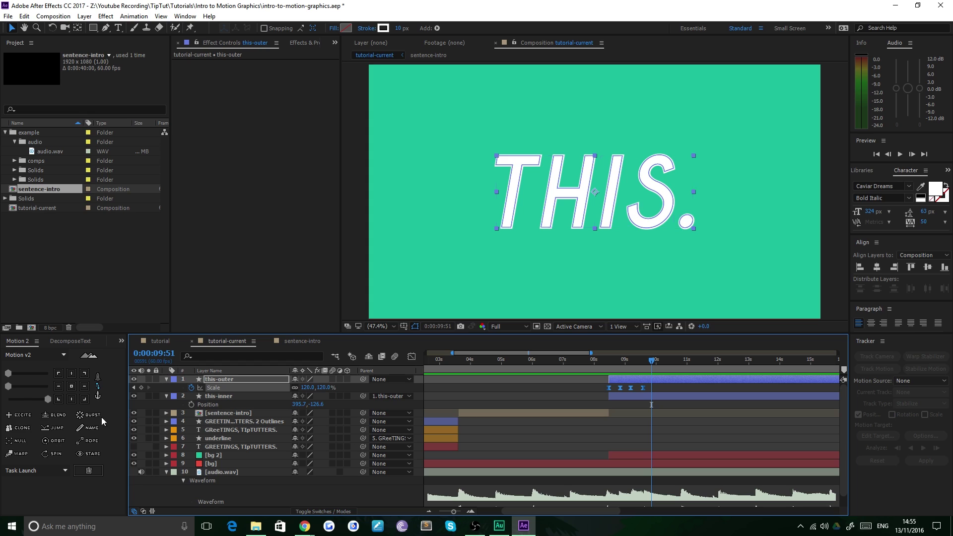
left_click(47, 400)
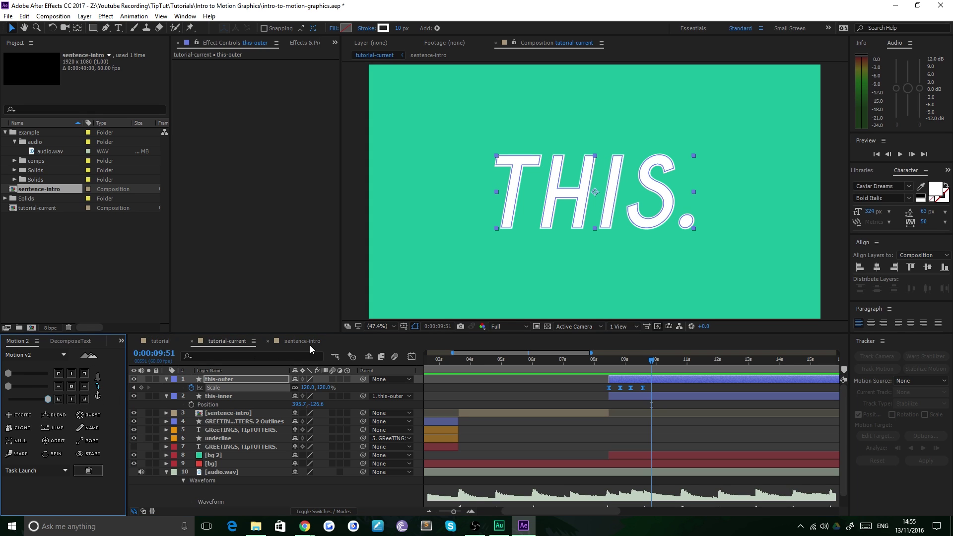
Lengthen the last this-outer Scale keyframe's incoming speed handle in the Graph Editor and play back the result.
left_click(412, 357)
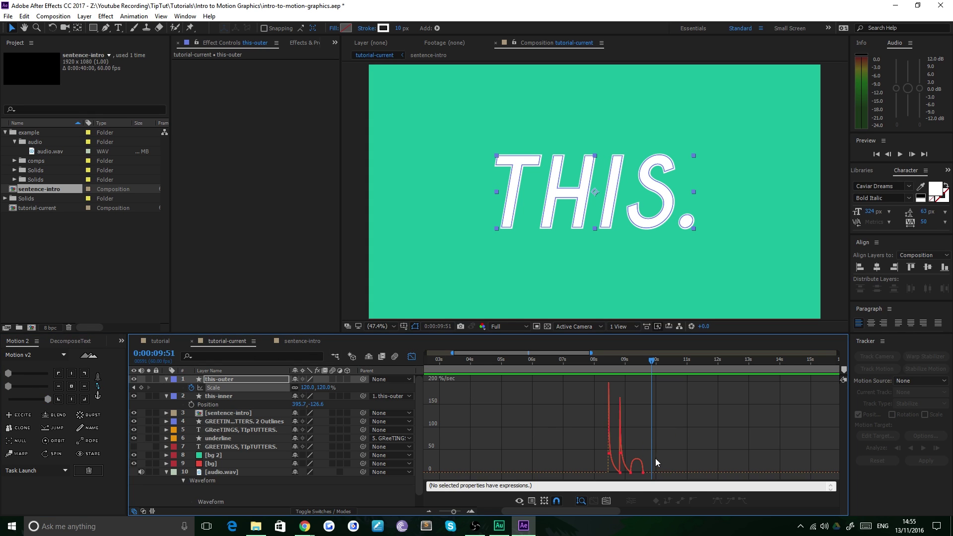
left_click_drag(657, 483, 585, 450)
left_click_drag(453, 517, 457, 515)
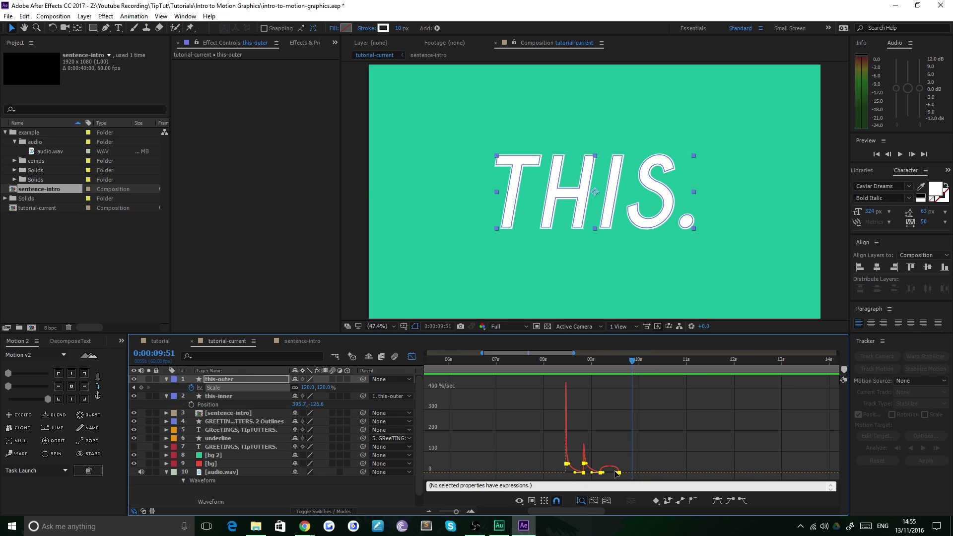
left_click_drag(615, 472, 598, 472)
left_click(413, 357)
left_click(561, 362)
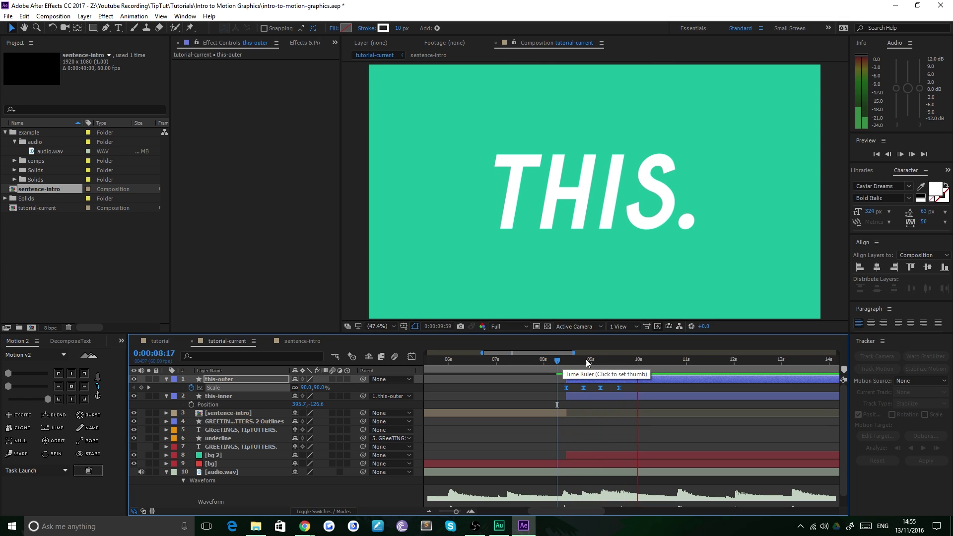
key("space")
Trim the end of the this-outer layer to 0:00:09:35 and preview the cut.
left_click_drag(604, 362, 619, 364)
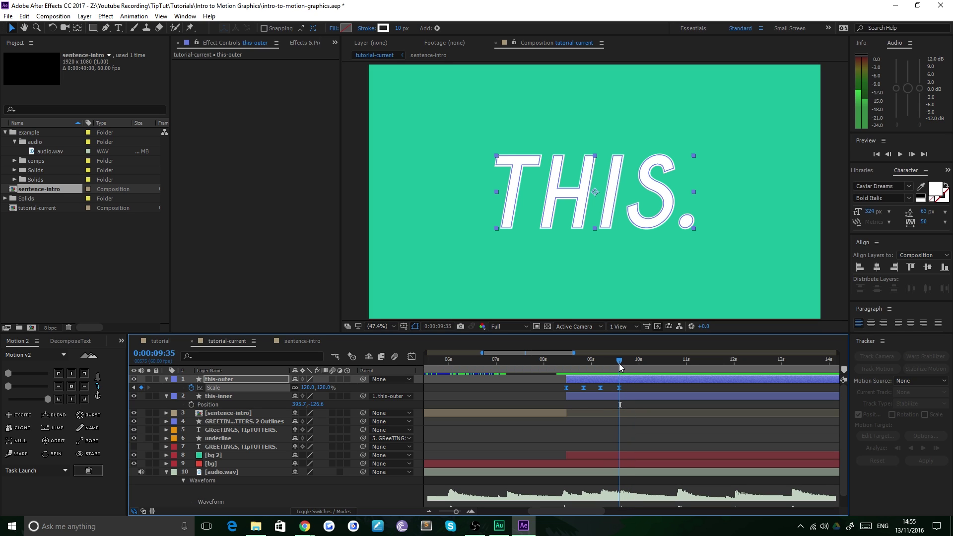
key("alt+bracketright")
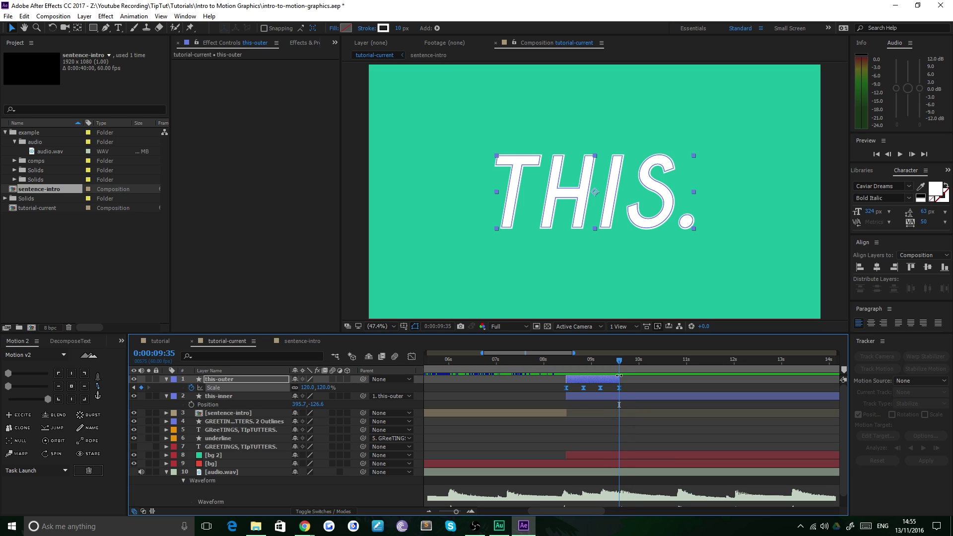
left_click(556, 362)
key("space")
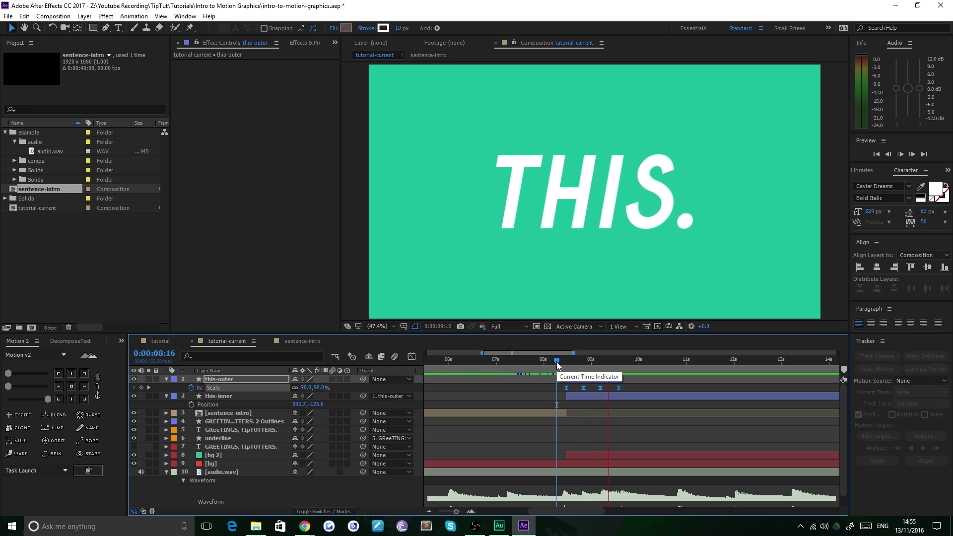
key("space")
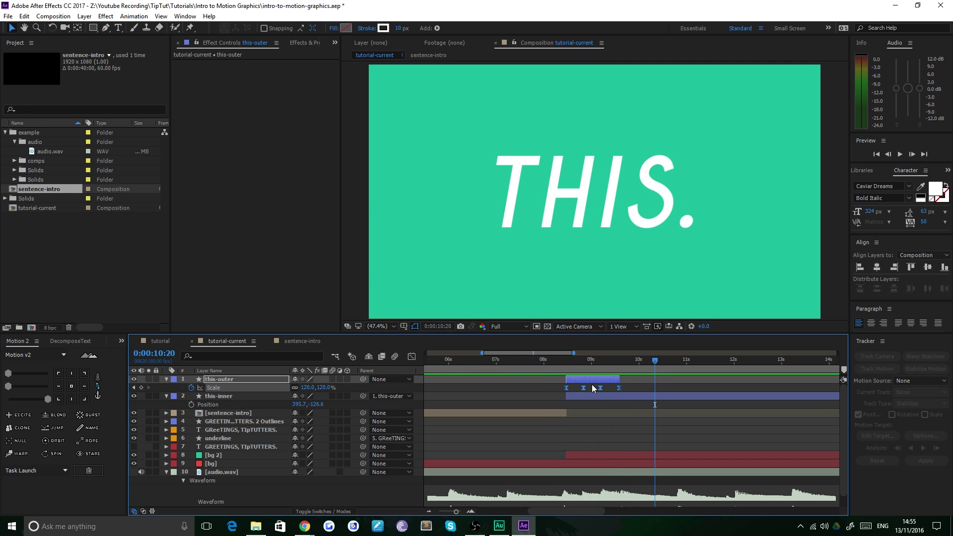
Trim the end of the this-inner layer to the last Scale keyframe at 0:00:09:35 and scrub through the result.
left_click(134, 387)
left_click(597, 395)
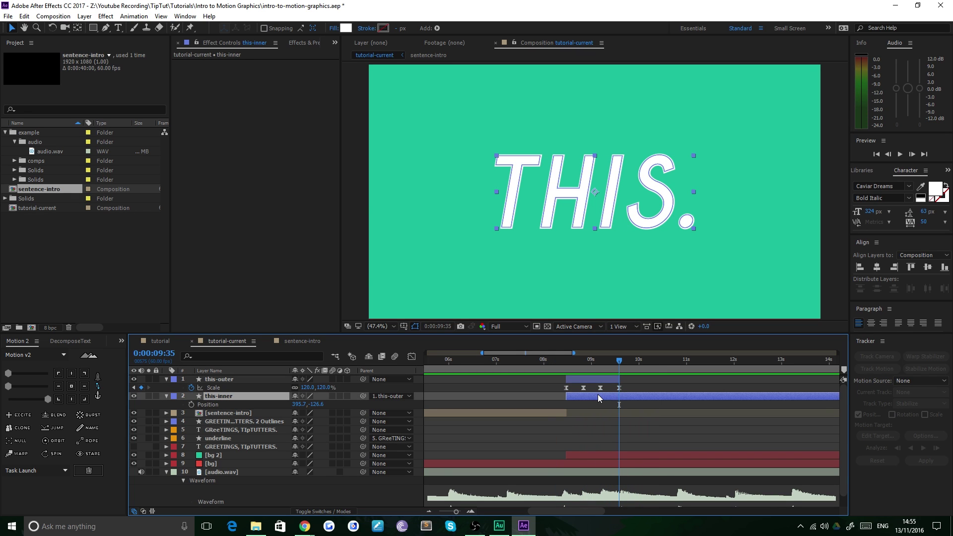
key("alt+bracketright")
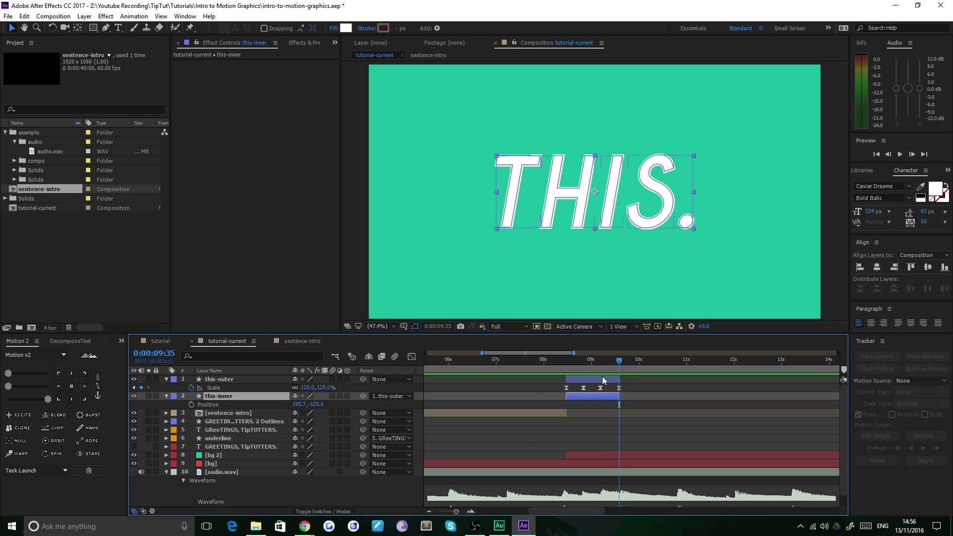
left_click(563, 361)
left_click_drag(562, 361, 617, 360)
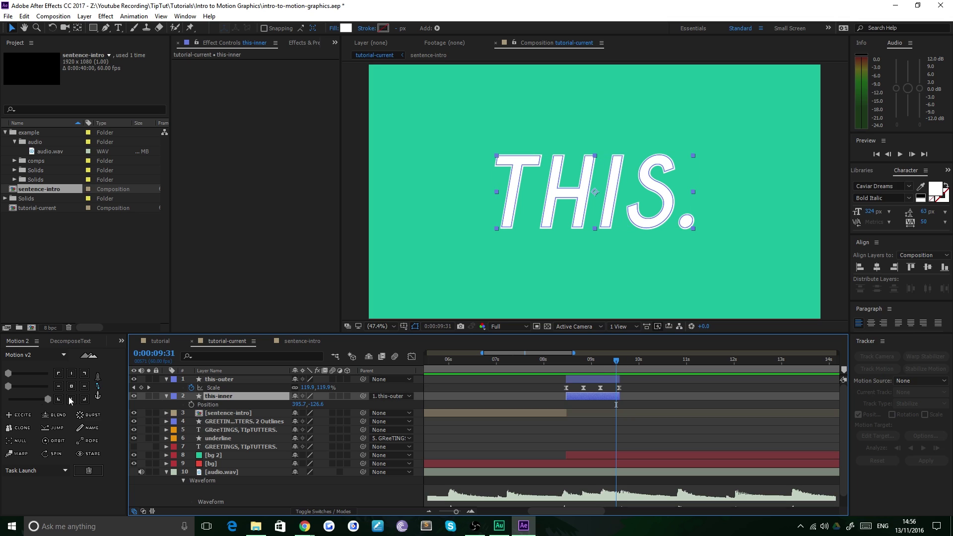
Start animating the this-inner Opacity with a keyframe aligned to the first Scale keyframe at 0:00:08:28.
left_click(134, 387)
left_click(134, 388)
left_click(134, 387)
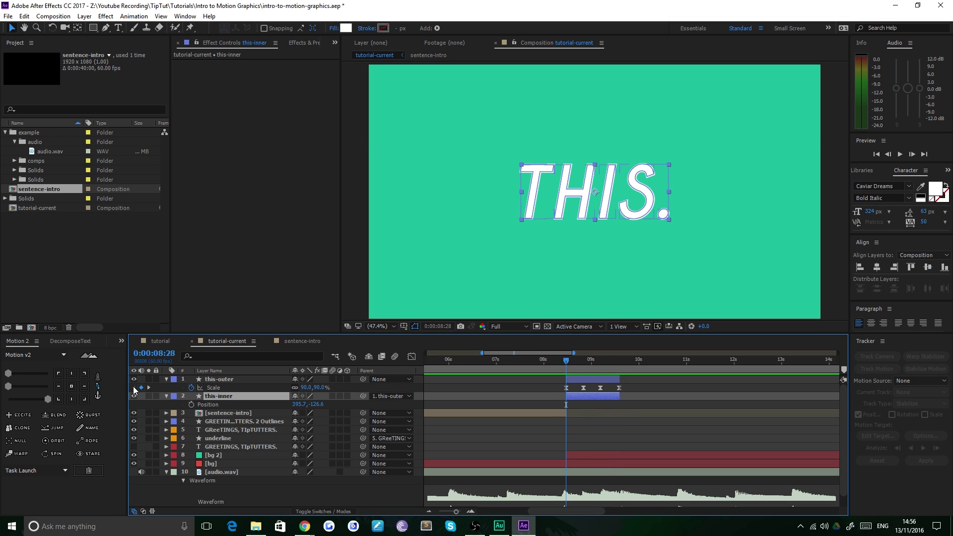
left_click(215, 388)
left_click(216, 397)
key("t")
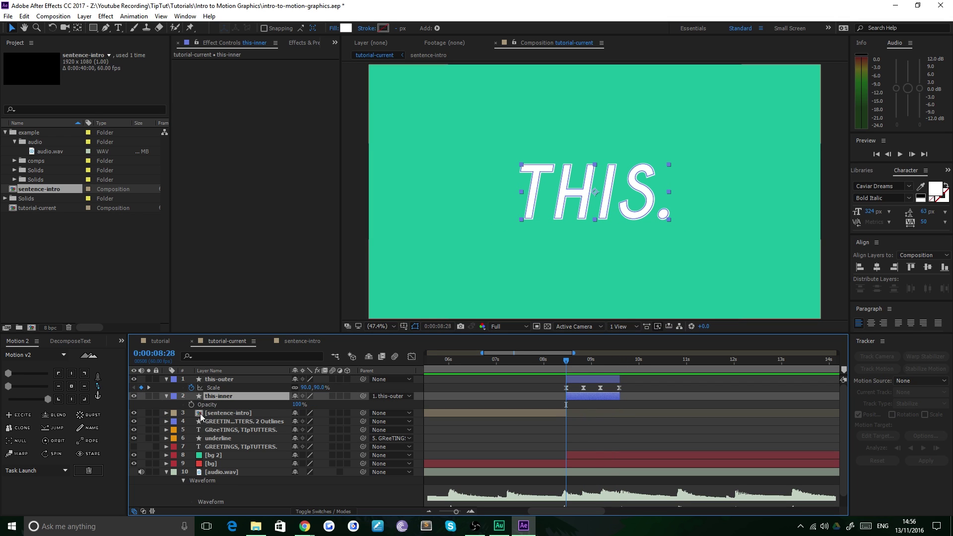
left_click(192, 405)
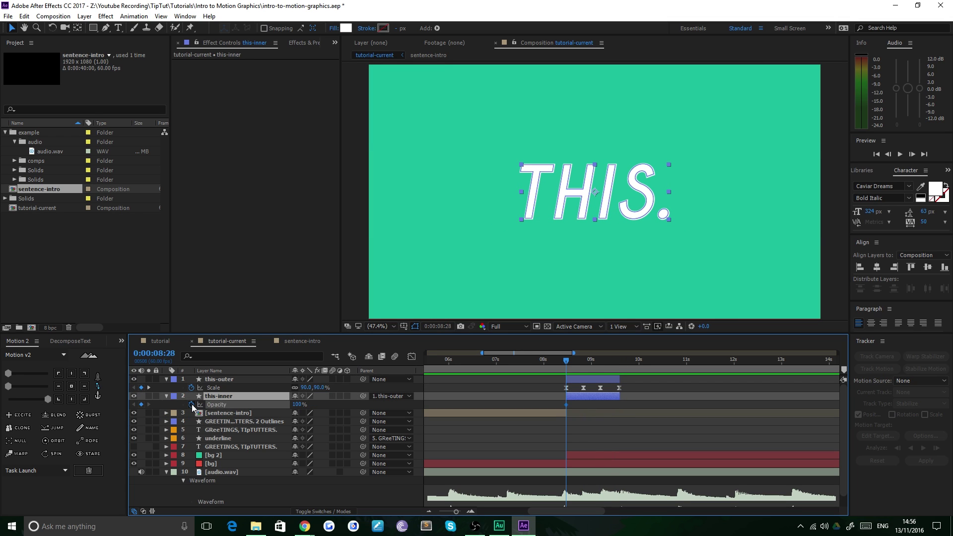
Add this-inner Opacity keyframes aligned to the remaining Scale keyframes at 0:00:08:50, 0:00:09:11 and 0:00:09:35.
left_click(148, 388)
left_click(142, 404)
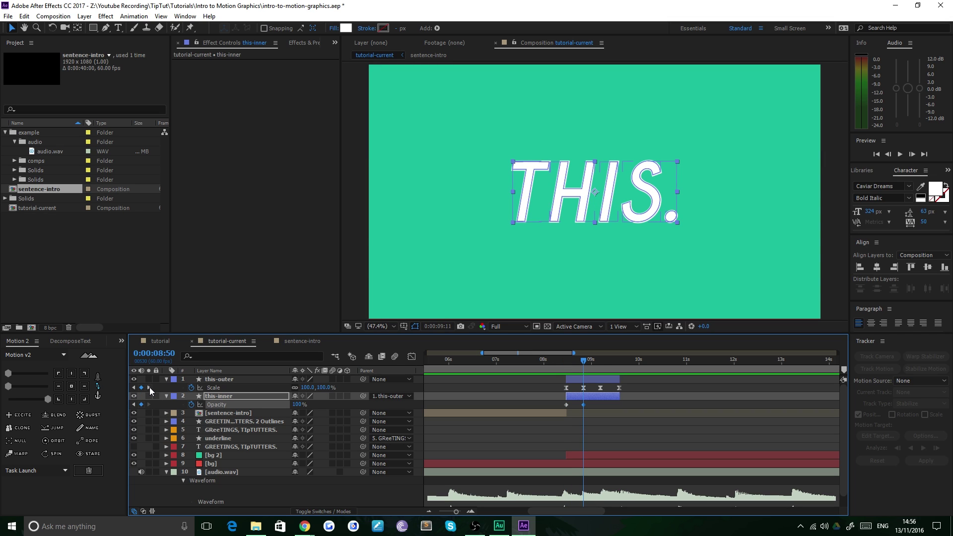
left_click(149, 388)
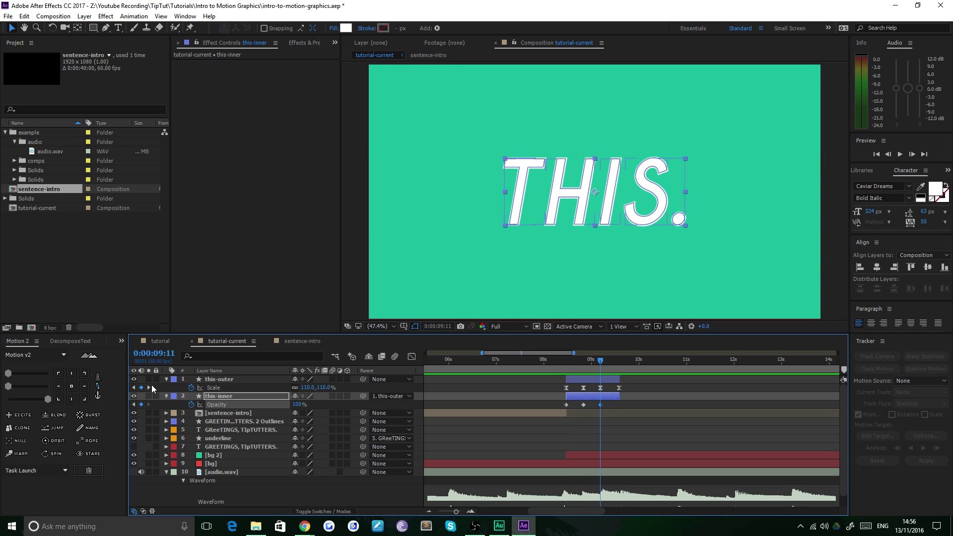
left_click(149, 388)
left_click(141, 405)
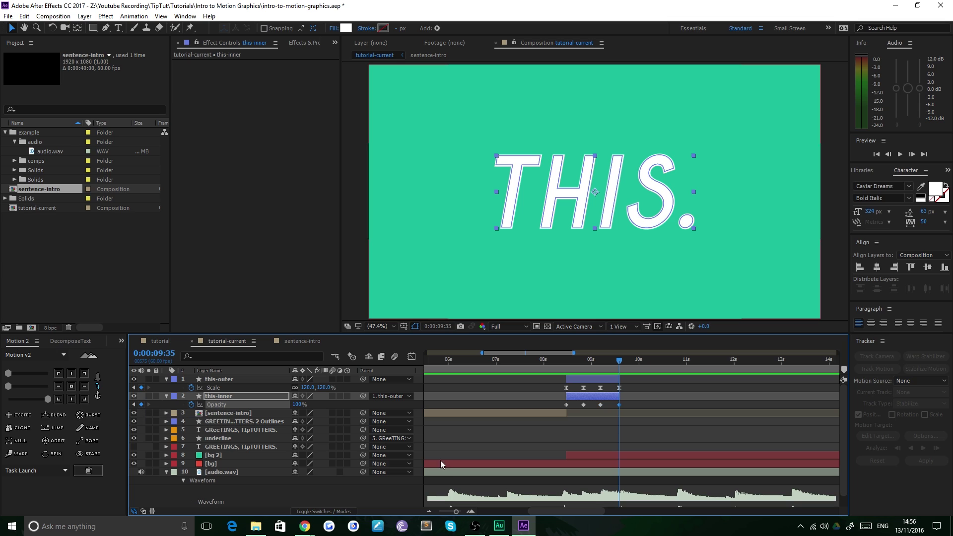
Set the this-inner Opacity to 75% at 0:00:09:11, 50% at 0:00:08:50 and 25% at 0:00:08:28, and scrub through the fade.
left_click(133, 405)
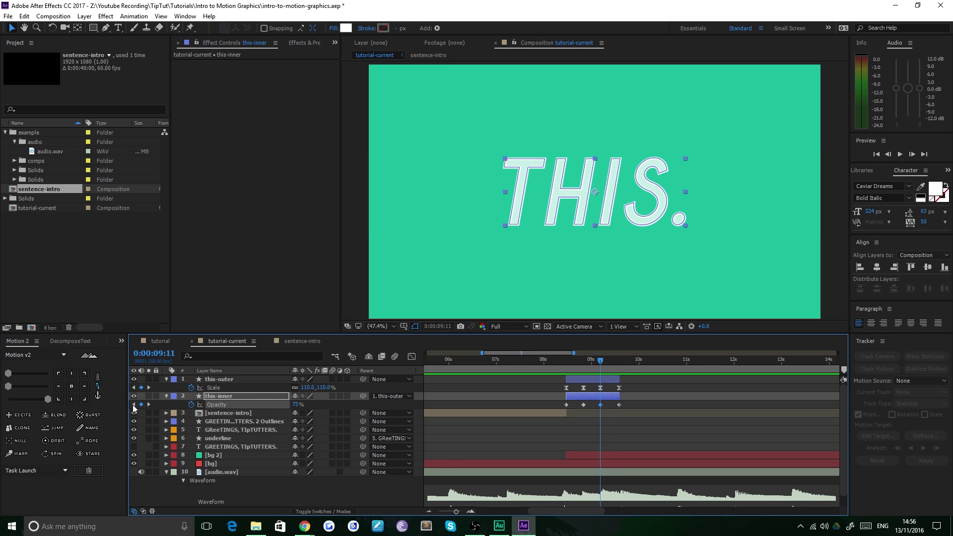
left_click(133, 405)
type("50")
key("Return")
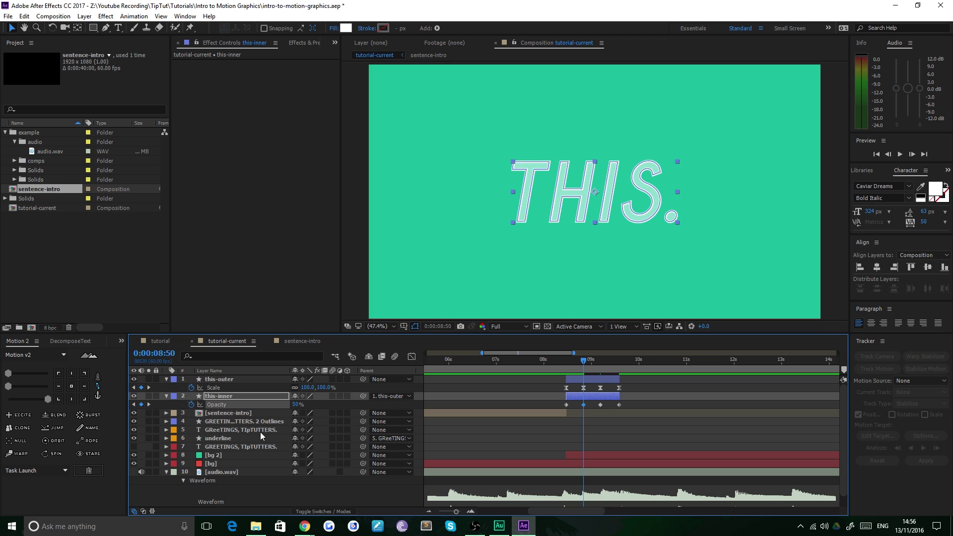
left_click(133, 405)
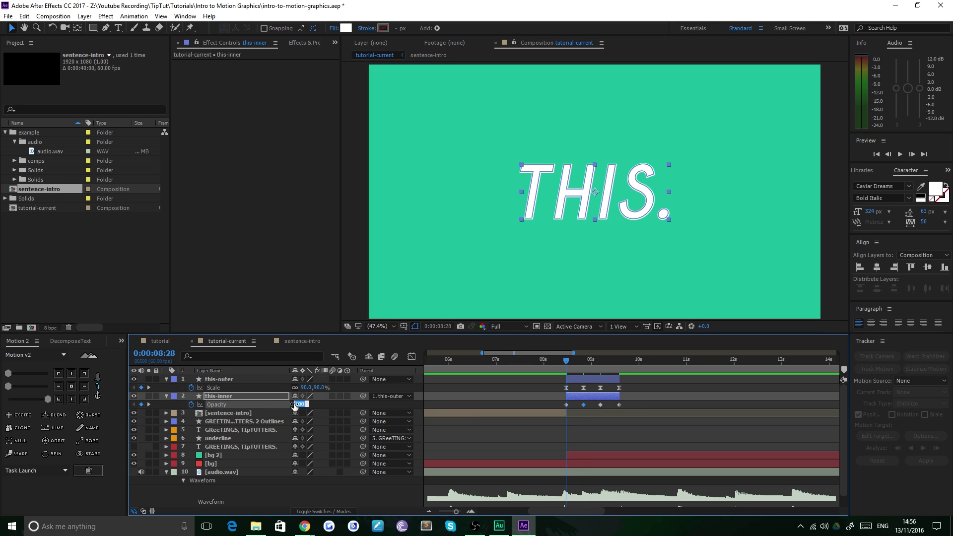
key("Return")
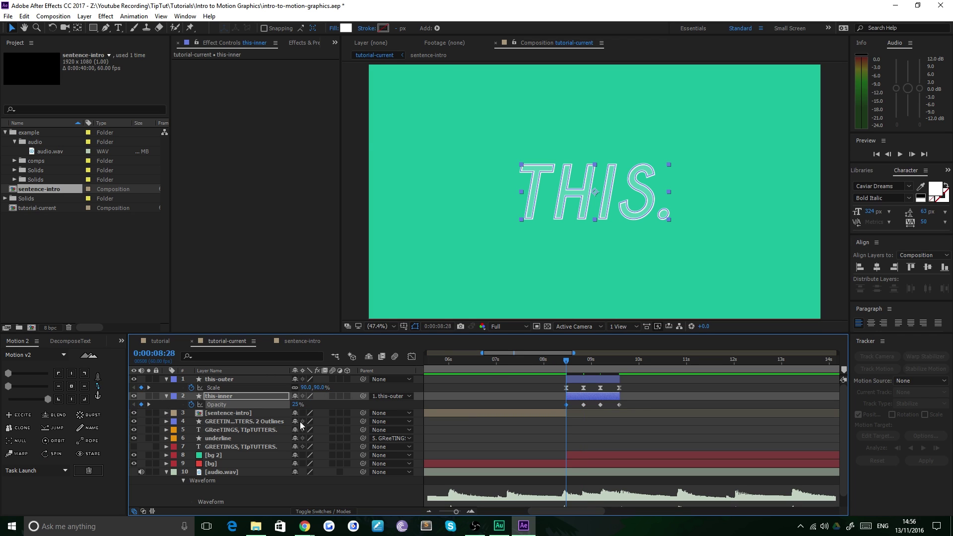
left_click(559, 362)
left_click_drag(561, 365, 624, 365)
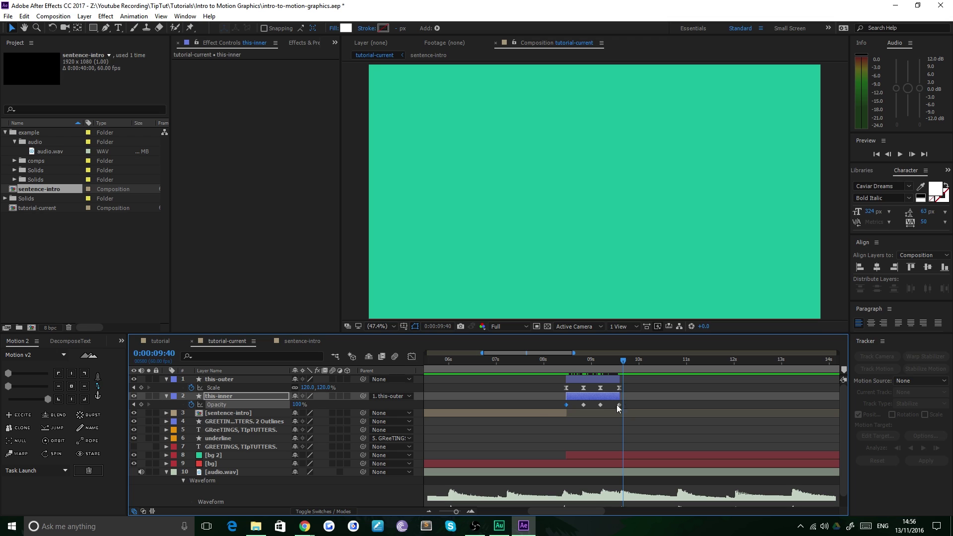
Set the this-inner Opacity keyframes to 0% at 0:00:08:28, 33% at 0:00:08:50 and 67% at 0:00:09:11.
left_click(134, 405)
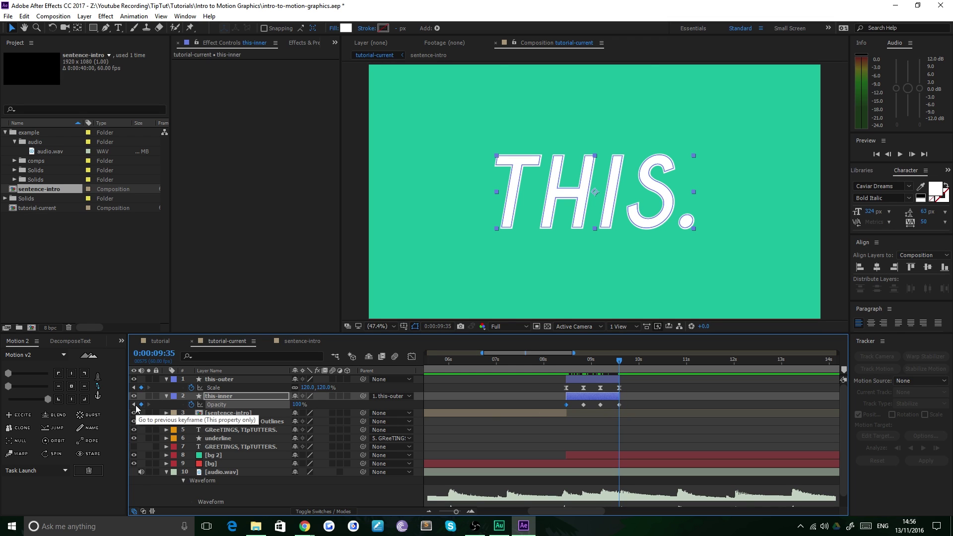
left_click(134, 405)
left_click(134, 405)
left_click(134, 405)
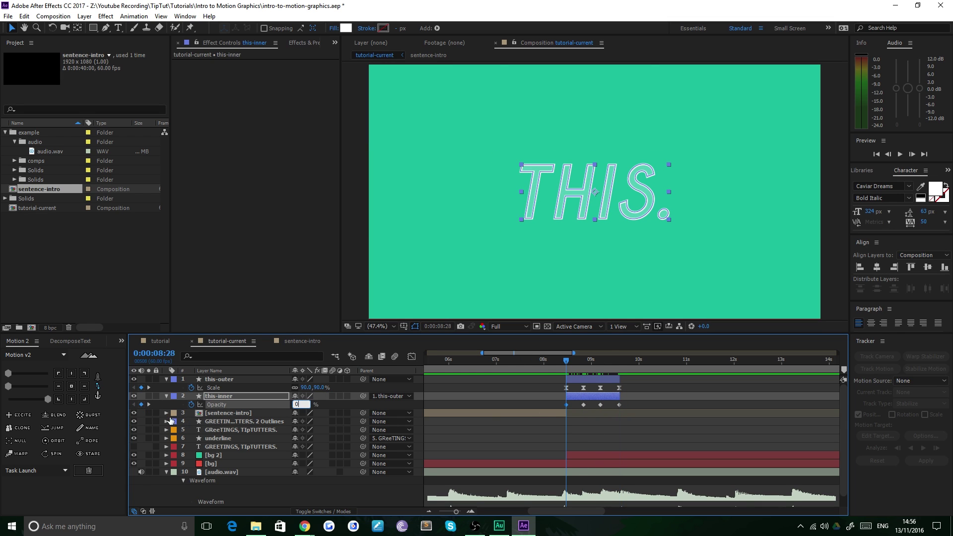
key("Return")
left_click(149, 404)
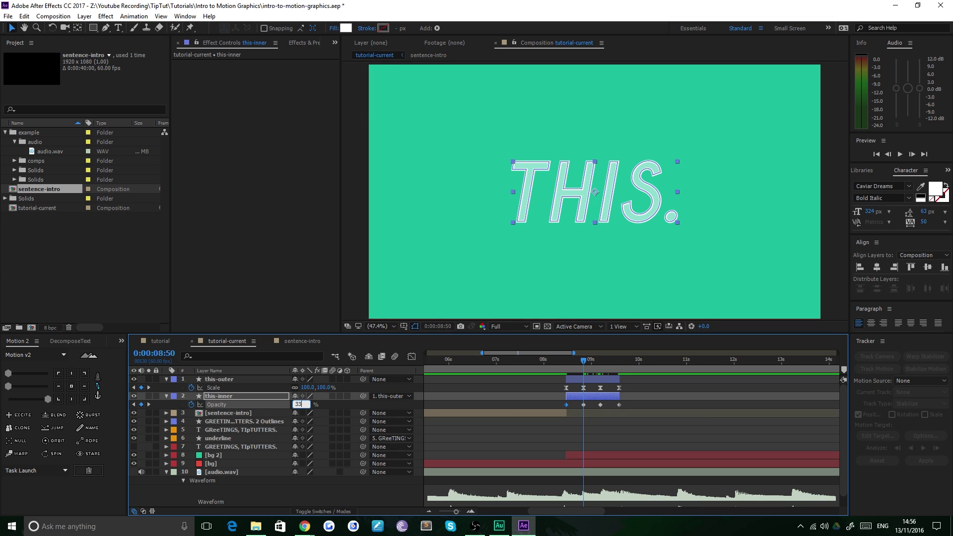
key("Return")
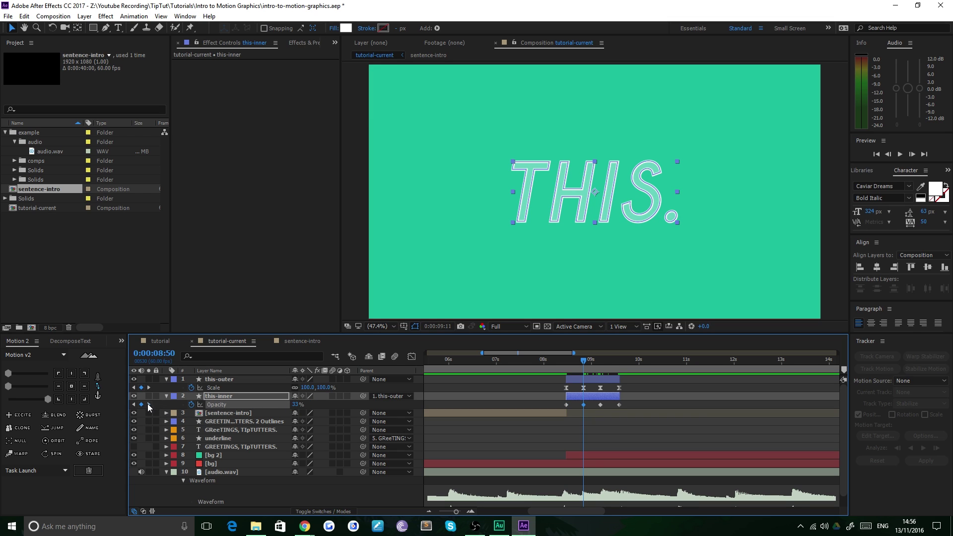
left_click(149, 404)
left_click(293, 406)
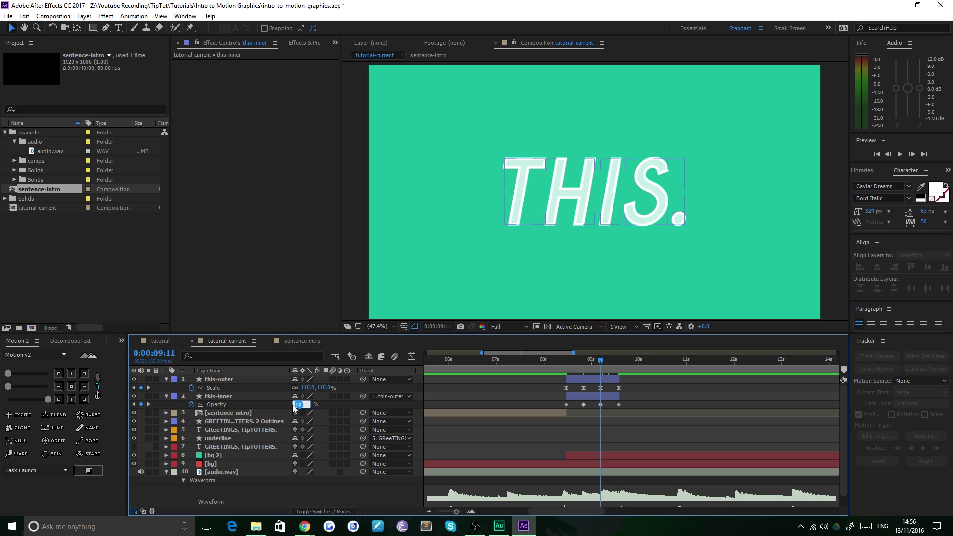
key("Return")
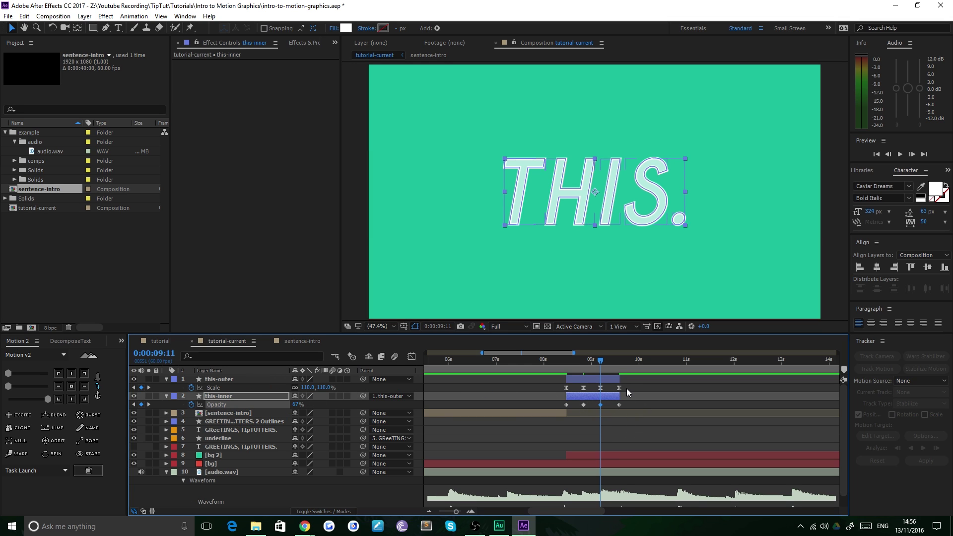
Nudge the last this-outer Scale and this-inner Opacity keyframes together a few frames earlier and scrub through the animation.
left_click_drag(627, 388, 618, 404)
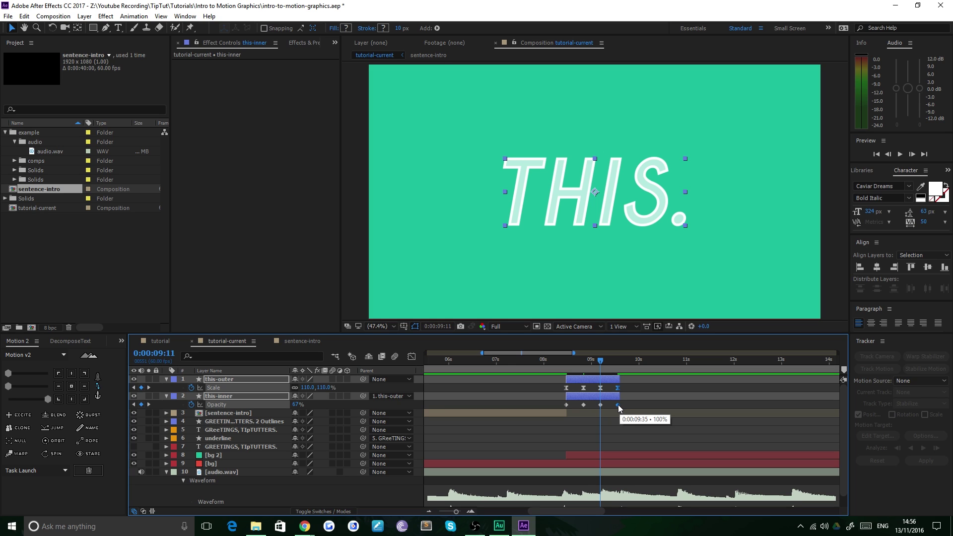
key("alt+Left")
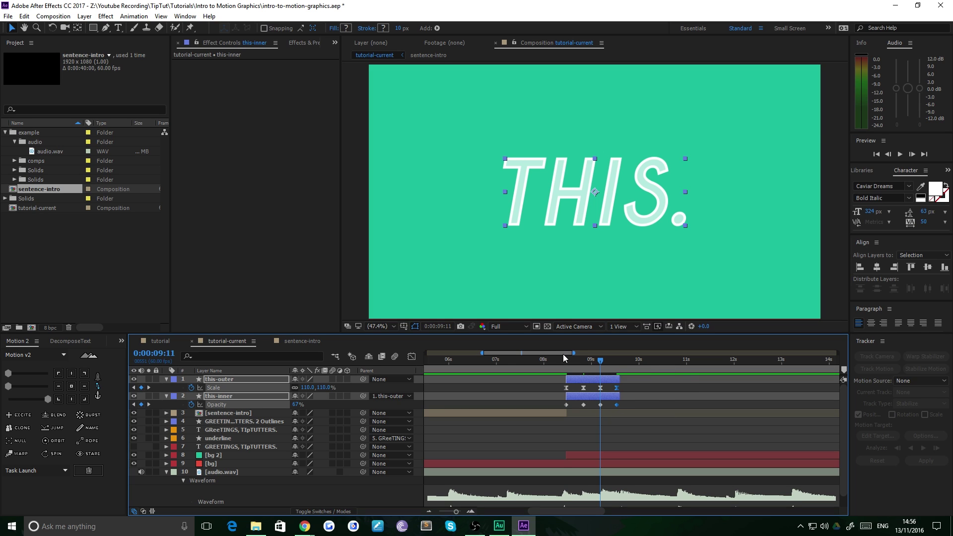
left_click_drag(564, 359, 622, 365)
Ease all four this-inner Opacity keyframes with Motion v2 and preview the fade from just before 0:00:08:28.
left_click_drag(630, 404, 560, 415)
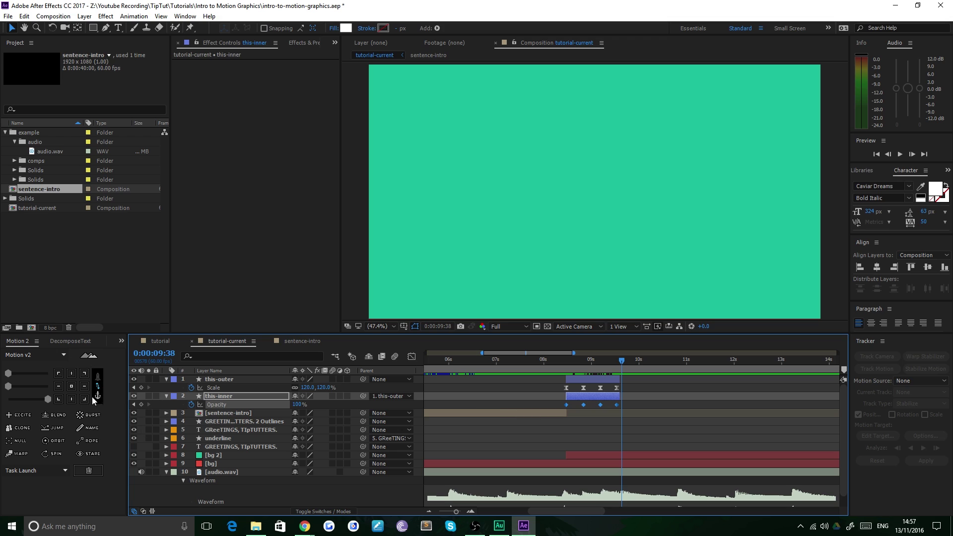
left_click(49, 399)
left_click(560, 360)
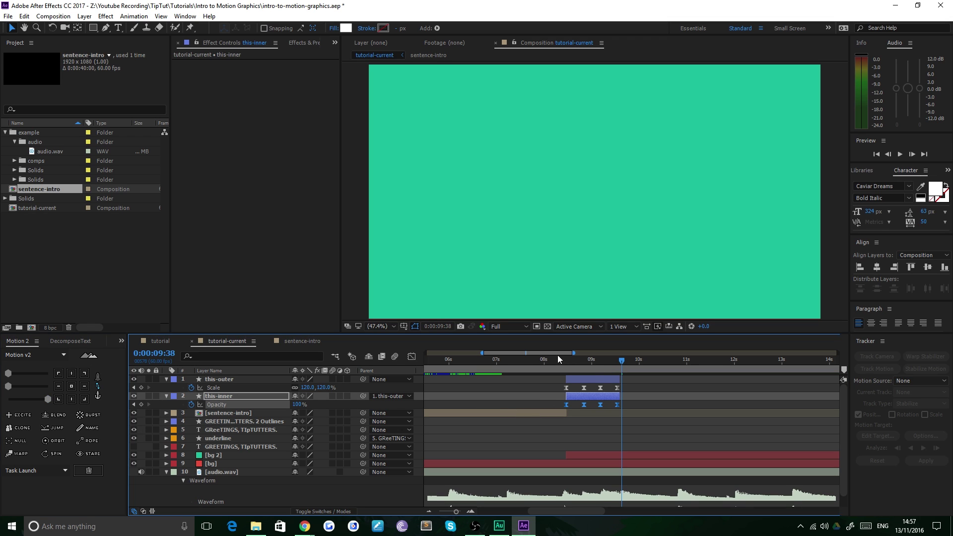
key("space")
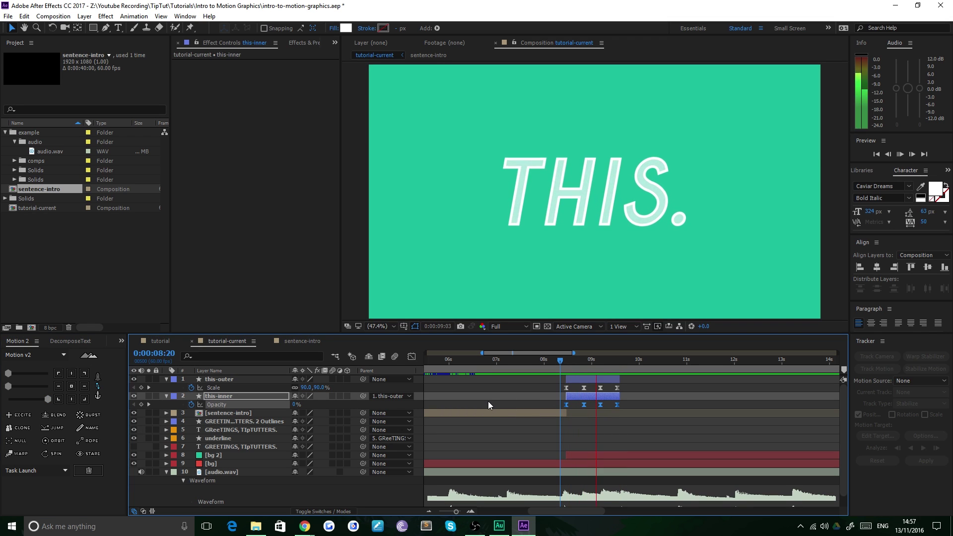
left_click(553, 361)
key("space")
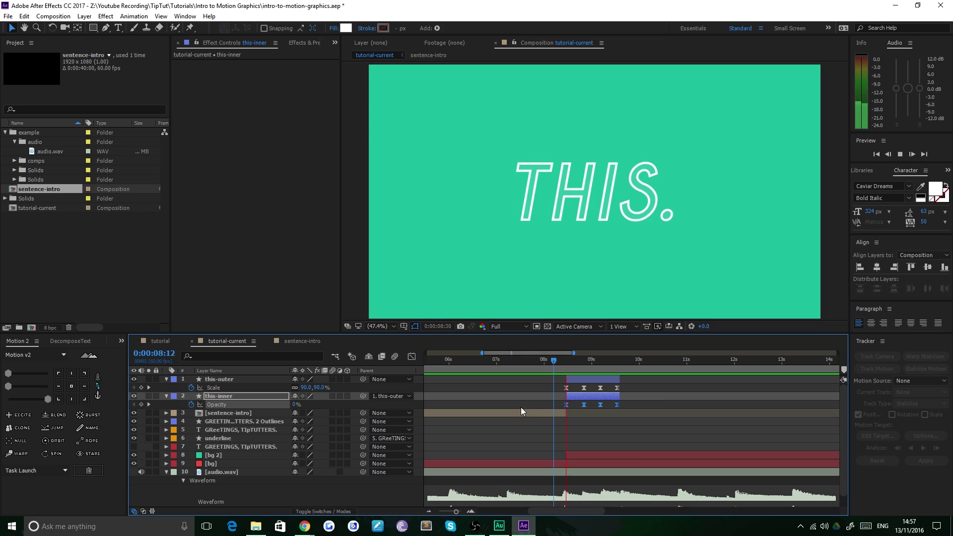
Play the tutorial-current composition from the start through the end of the "THIS." animation.
left_click_drag(455, 512, 420, 512)
left_click_drag(462, 362, 395, 358)
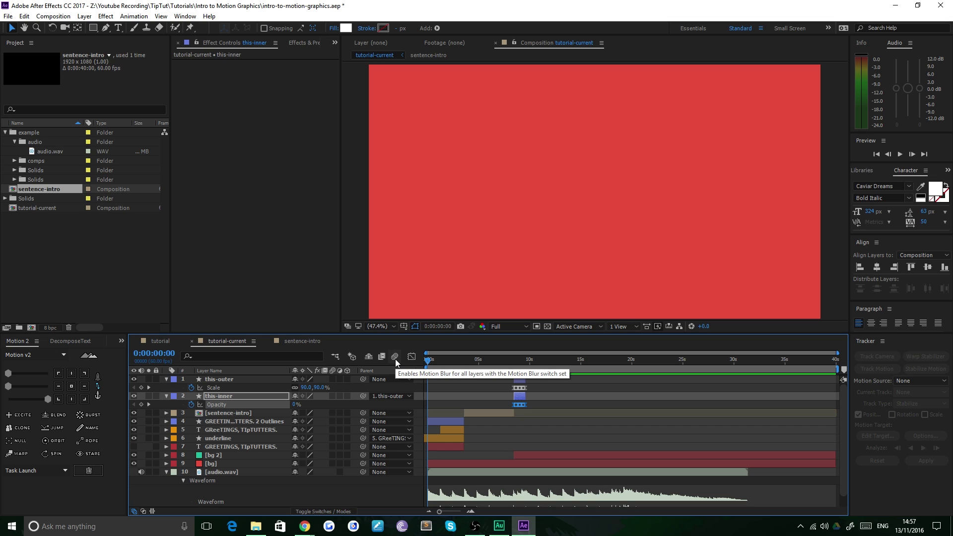
key("space")
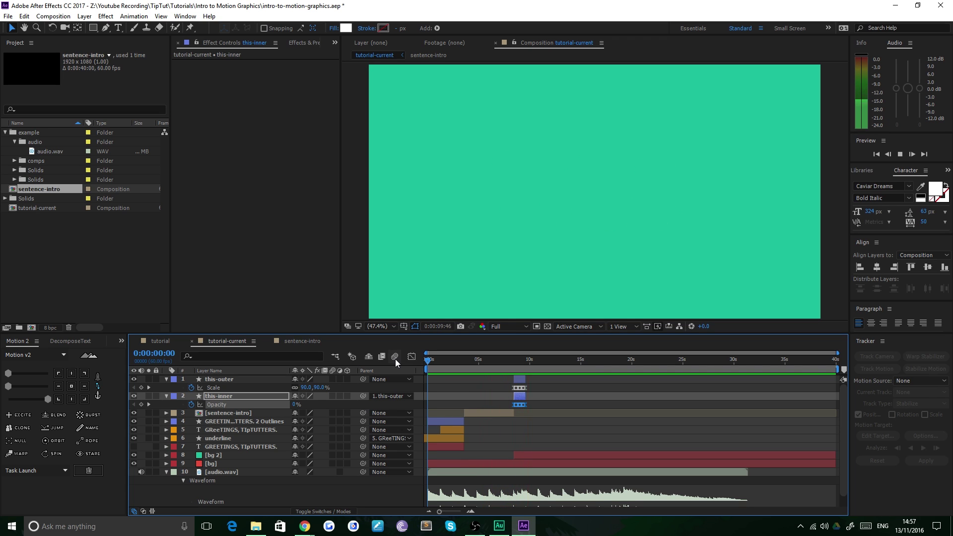
key("space")
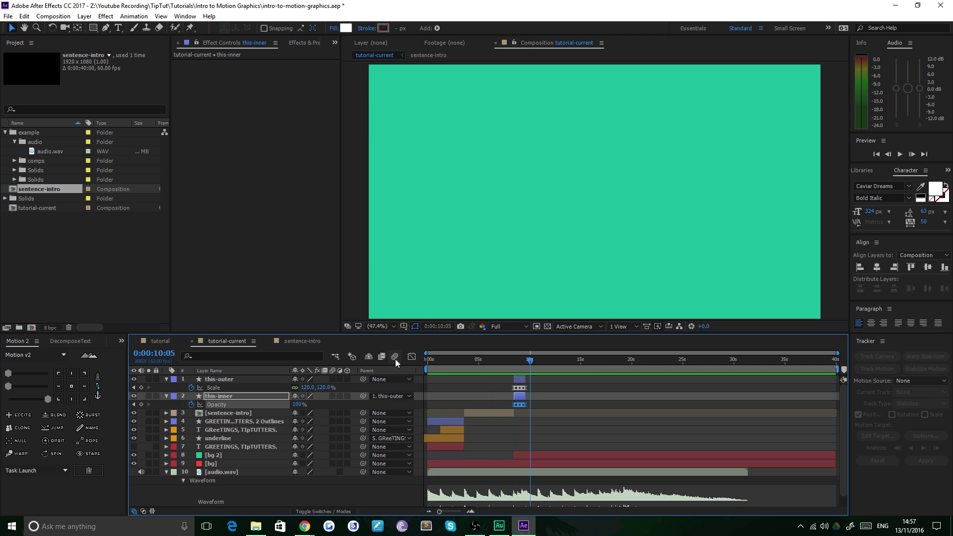
Examine the matching section of the tutorial composition and compare it with the "THIS." section in tutorial-current.
left_click(159, 342)
mouse_move(567, 361)
left_mouse_down()
mouse_move(577, 361)
mouse_move(567, 359)
left_mouse_up()
left_click_drag(569, 362, 552, 371)
left_click(224, 341)
left_click_drag(439, 511, 457, 512)
left_click(539, 364)
left_click_drag(539, 364, 560, 362)
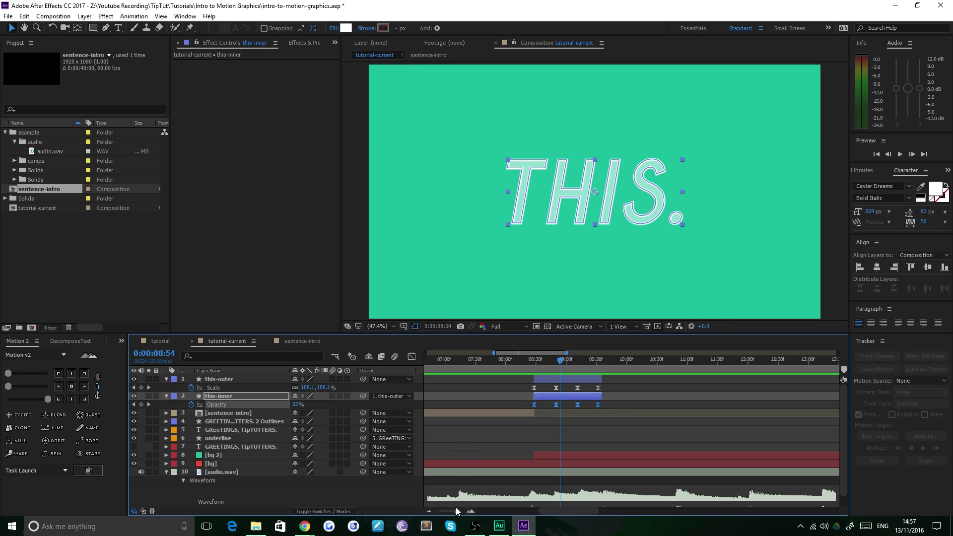
left_click_drag(457, 511, 450, 512)
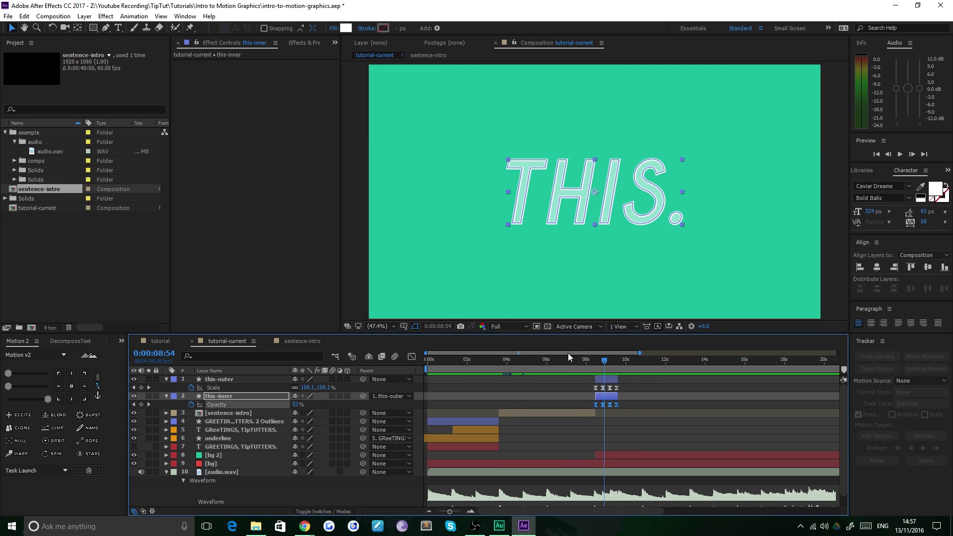